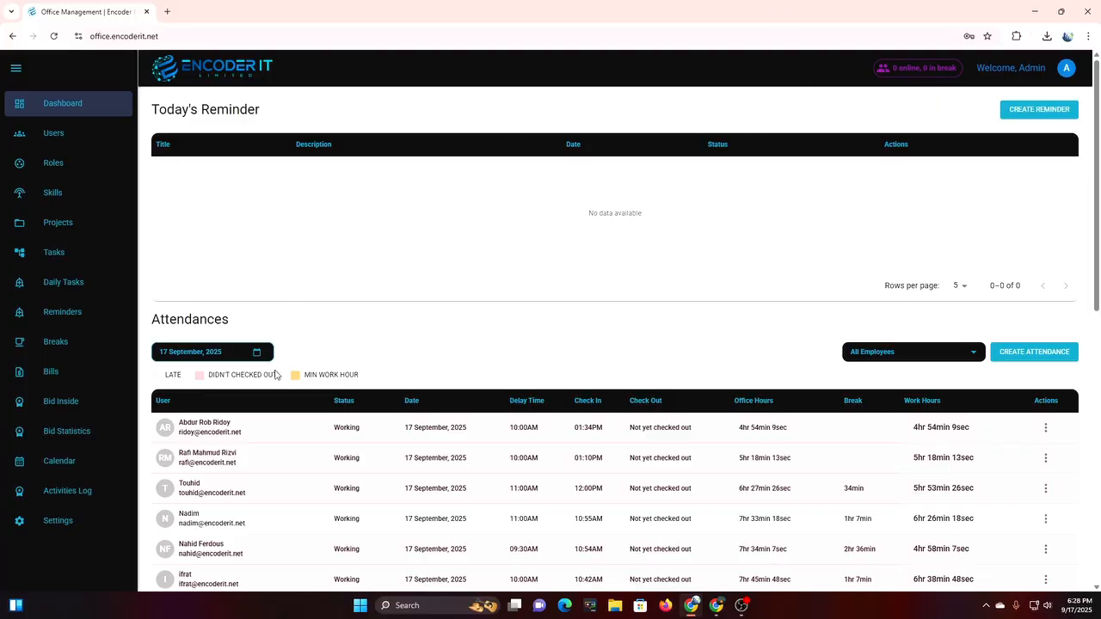
# Filter the dashboard attendances to one employee, then open and cancel Create Attendance.
pyautogui.scroll(-1, 275, 375)
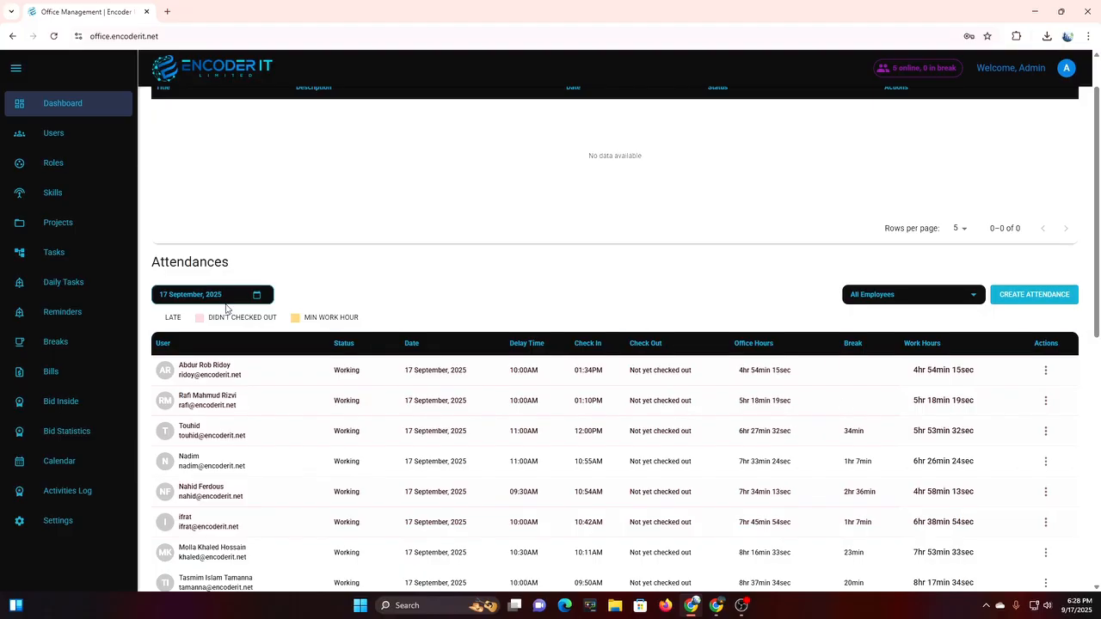
pyautogui.click(927, 300)
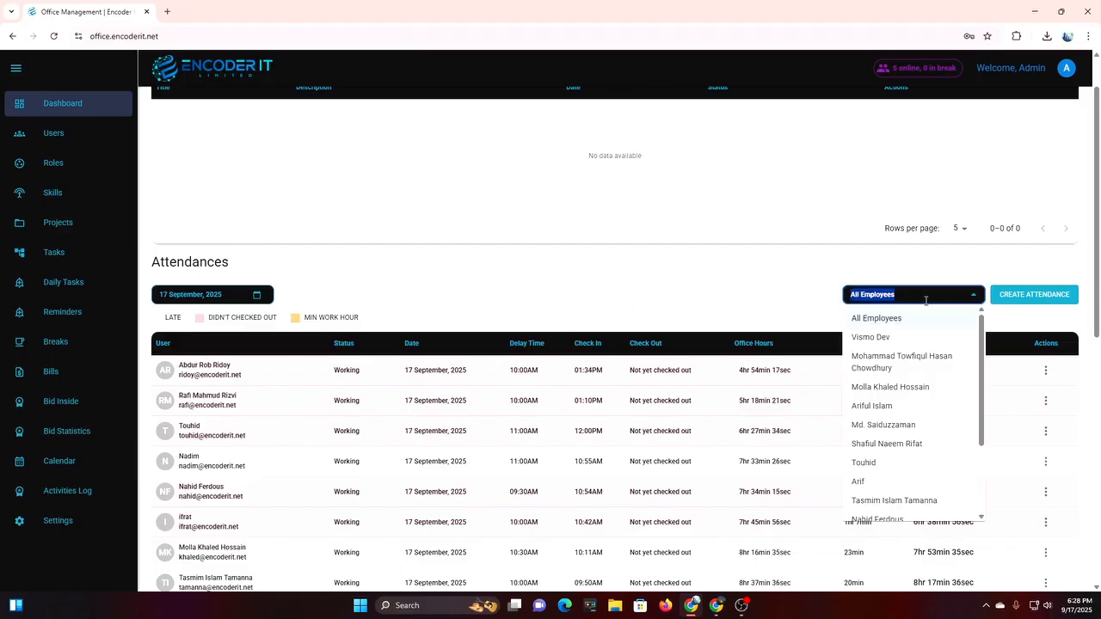
pyautogui.click(887, 445)
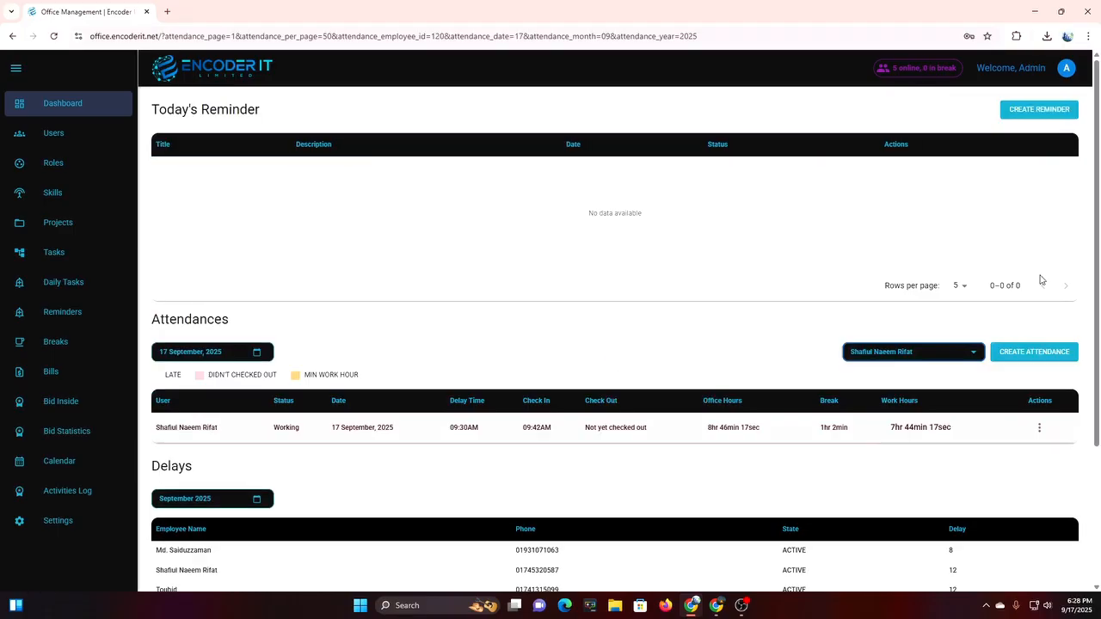
pyautogui.click(1020, 361)
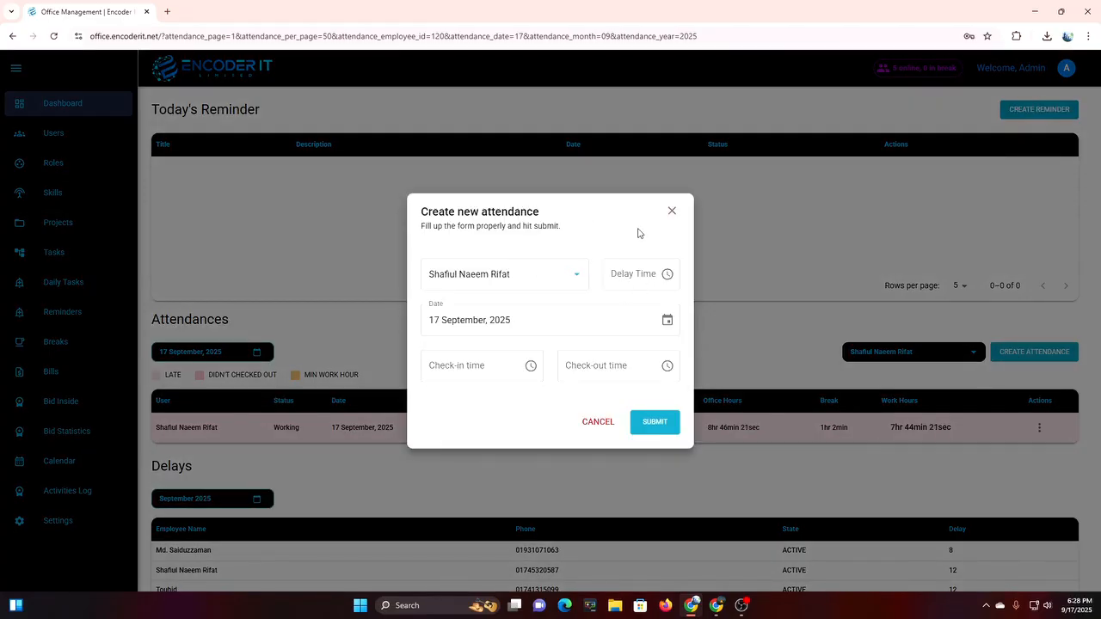
pyautogui.click(671, 211)
# Show the Delays table for August 2025, then go to the Users page.
pyautogui.scroll(-3, 521, 421)
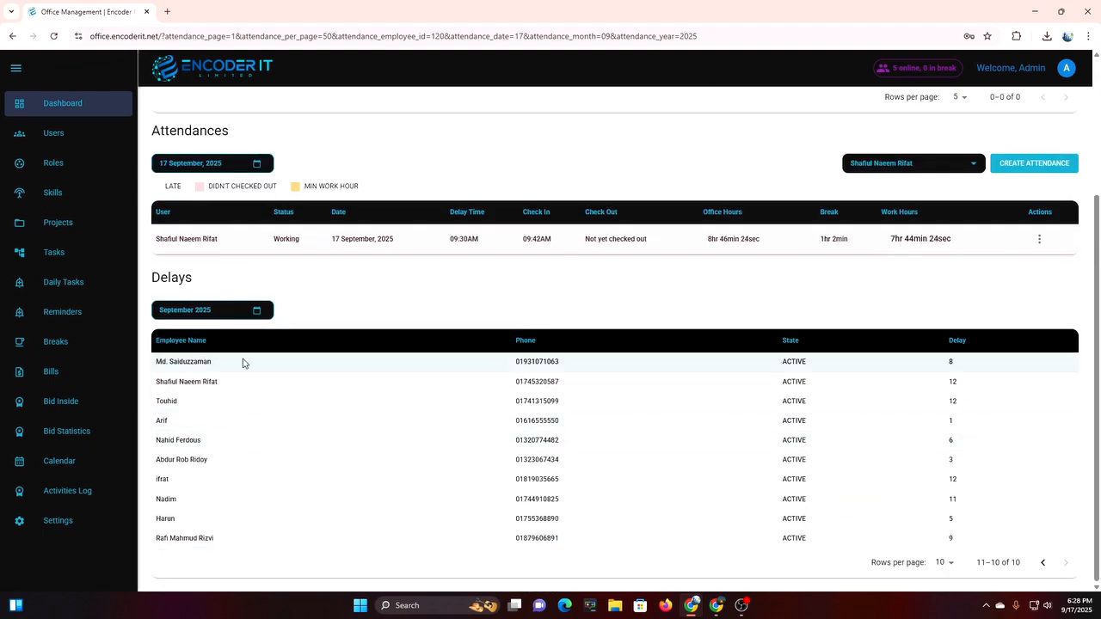
pyautogui.click(255, 313)
pyautogui.click(228, 434)
pyautogui.click(246, 431)
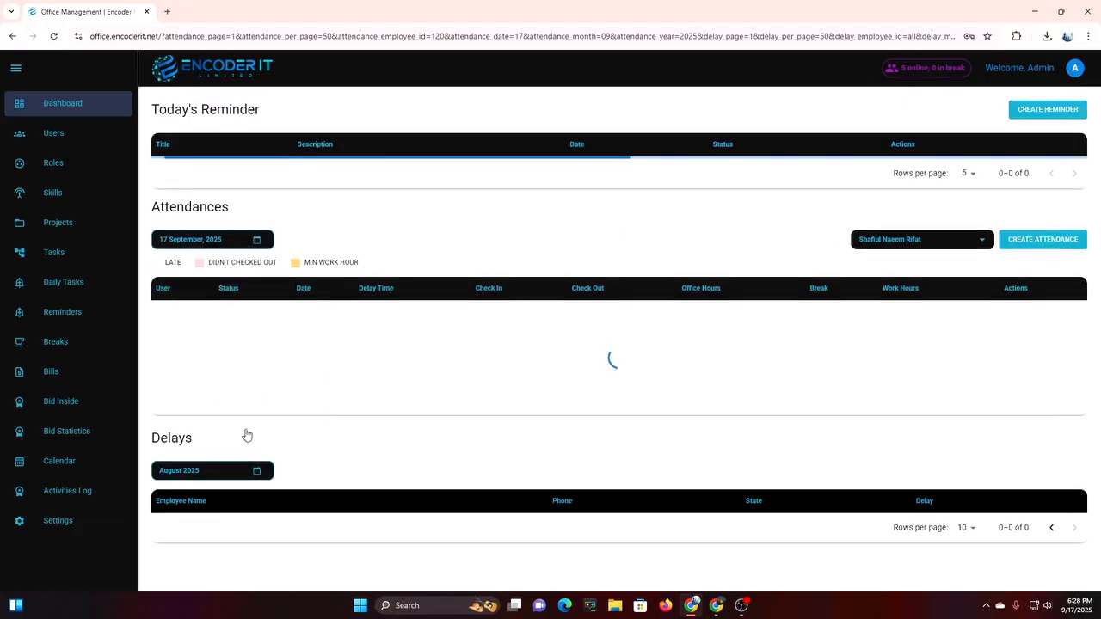
pyautogui.scroll(-3, 725, 442)
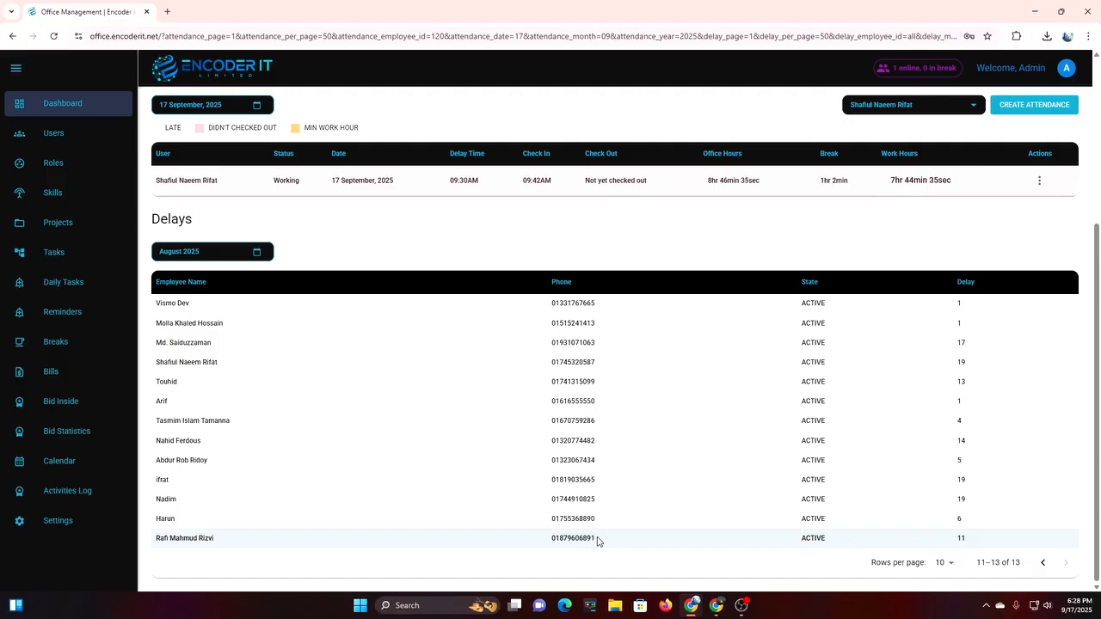
pyautogui.scroll(3, 598, 540)
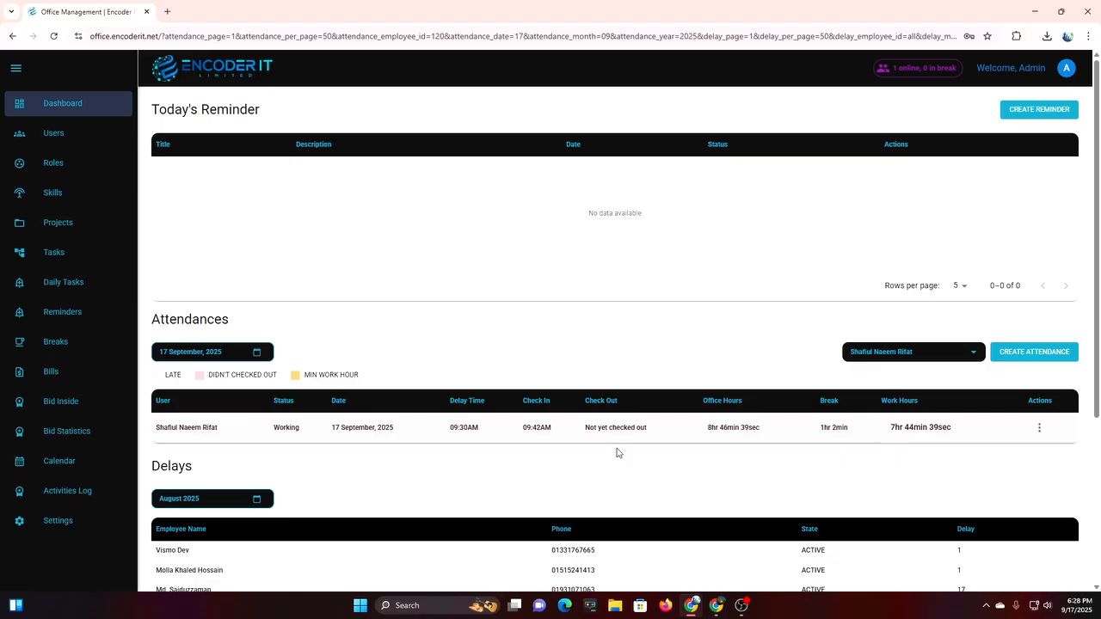
pyautogui.click(66, 146)
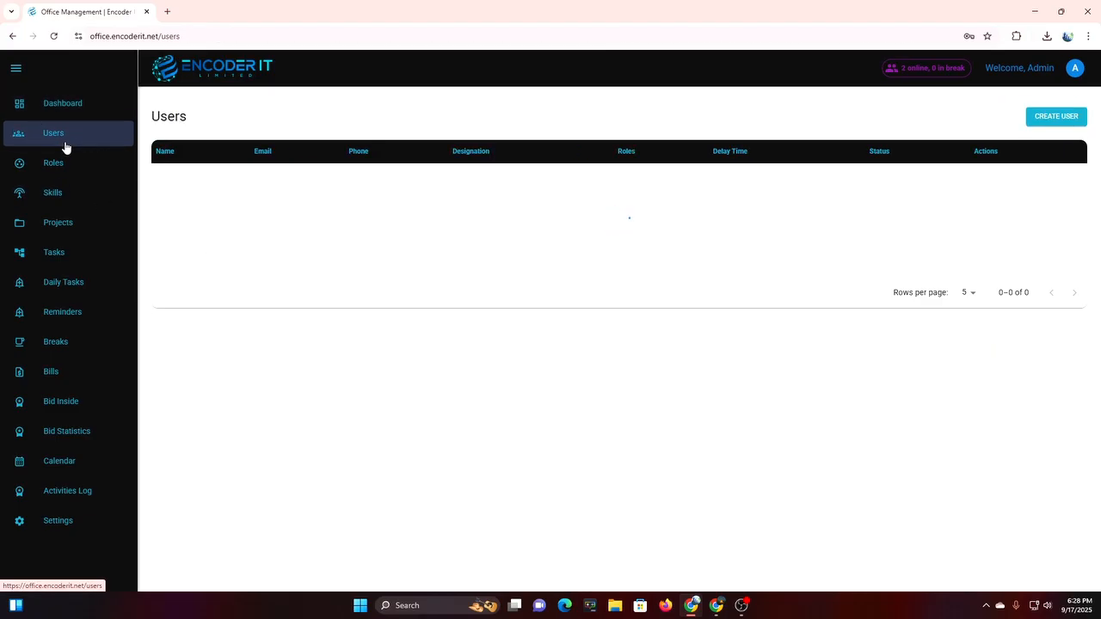
# Start a new user named Test User and enter the e-mail and phone number.
pyautogui.click(1073, 121)
pyautogui.click(397, 324)
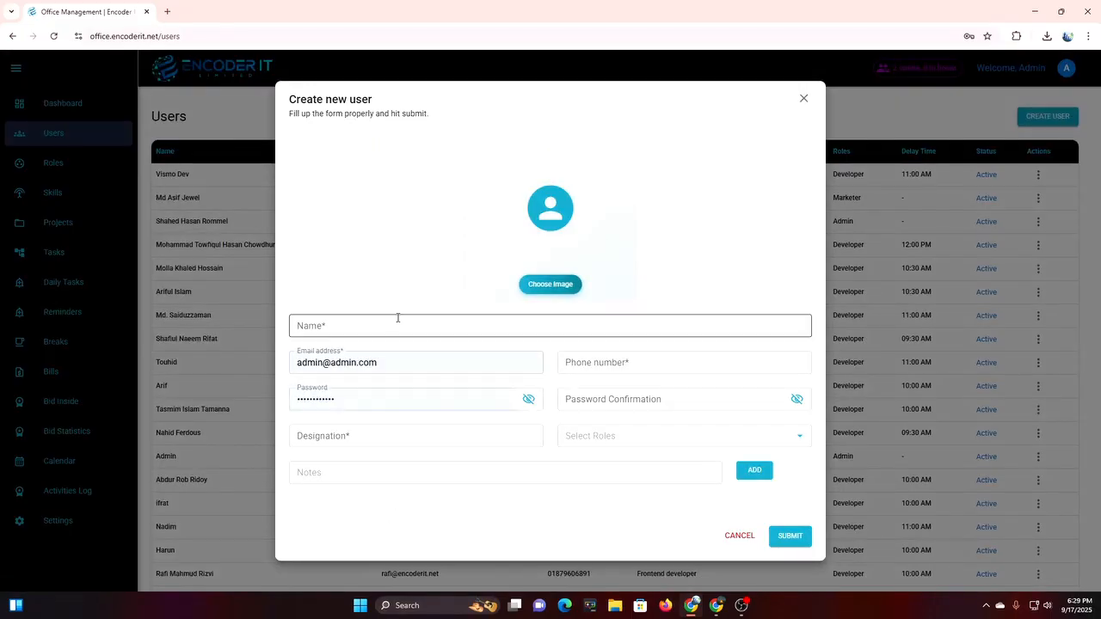
pyautogui.write('Test')
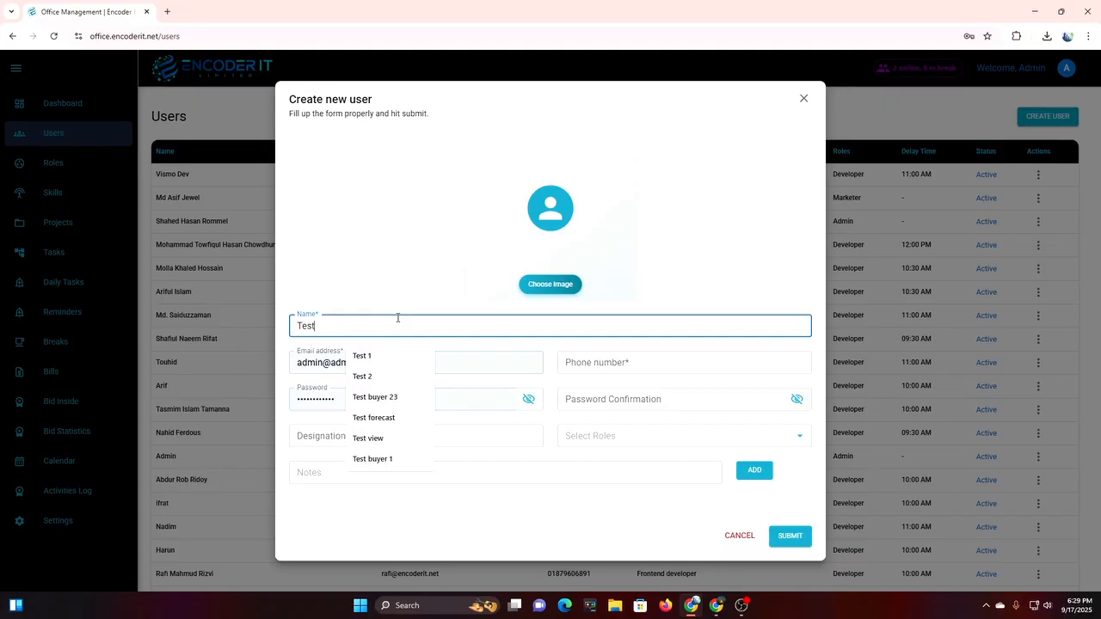
pyautogui.write(' User')
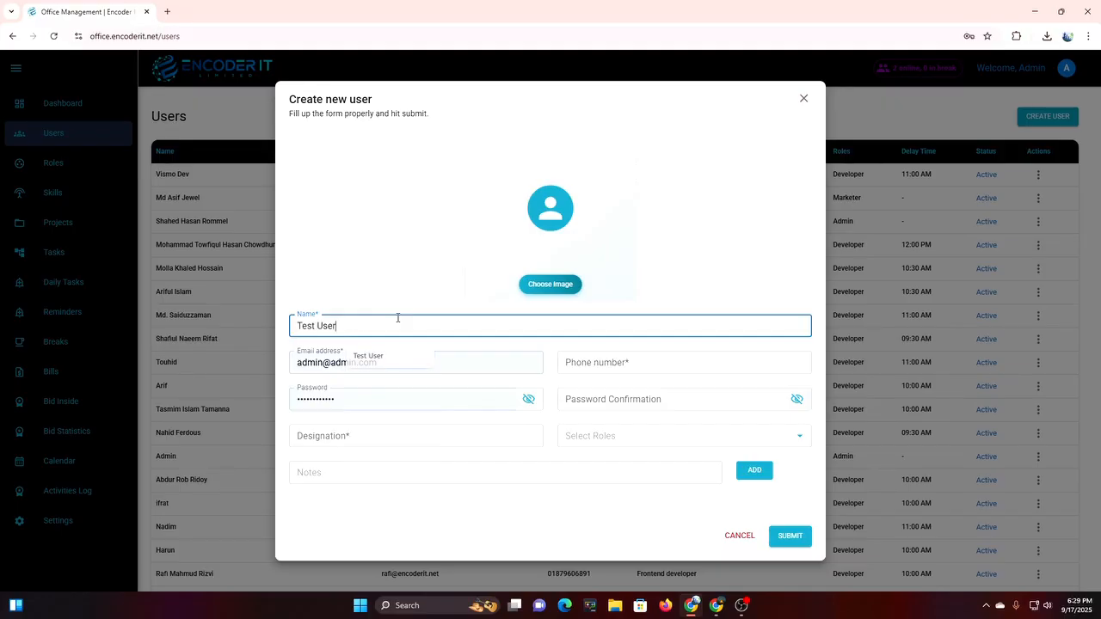
pyautogui.press('Tab')
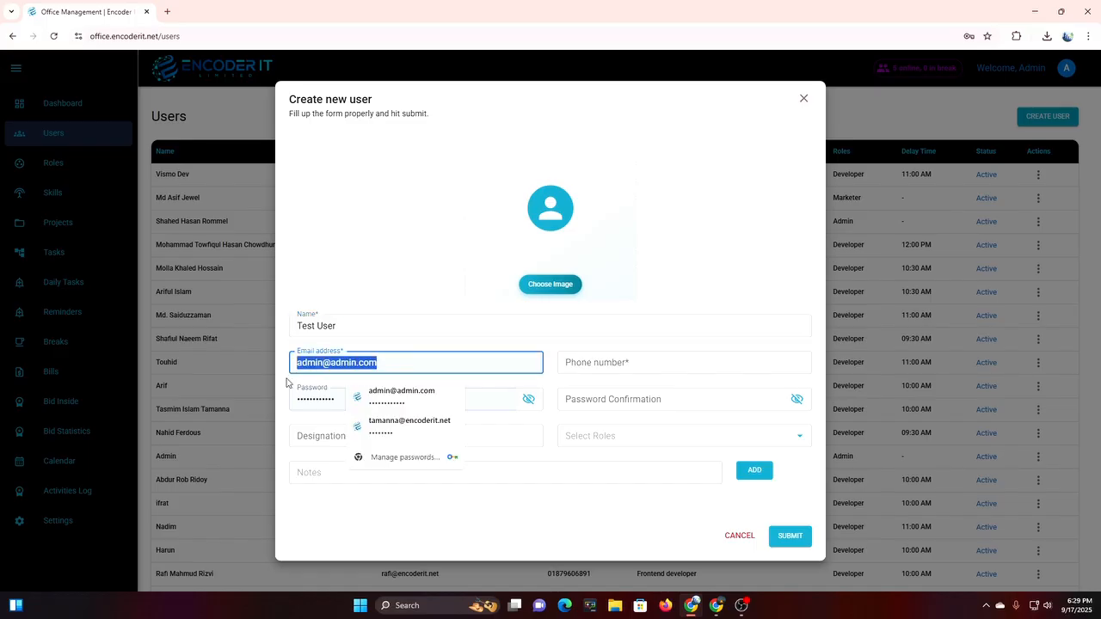
pyautogui.press('BackSpace')
pyautogui.write('tes')
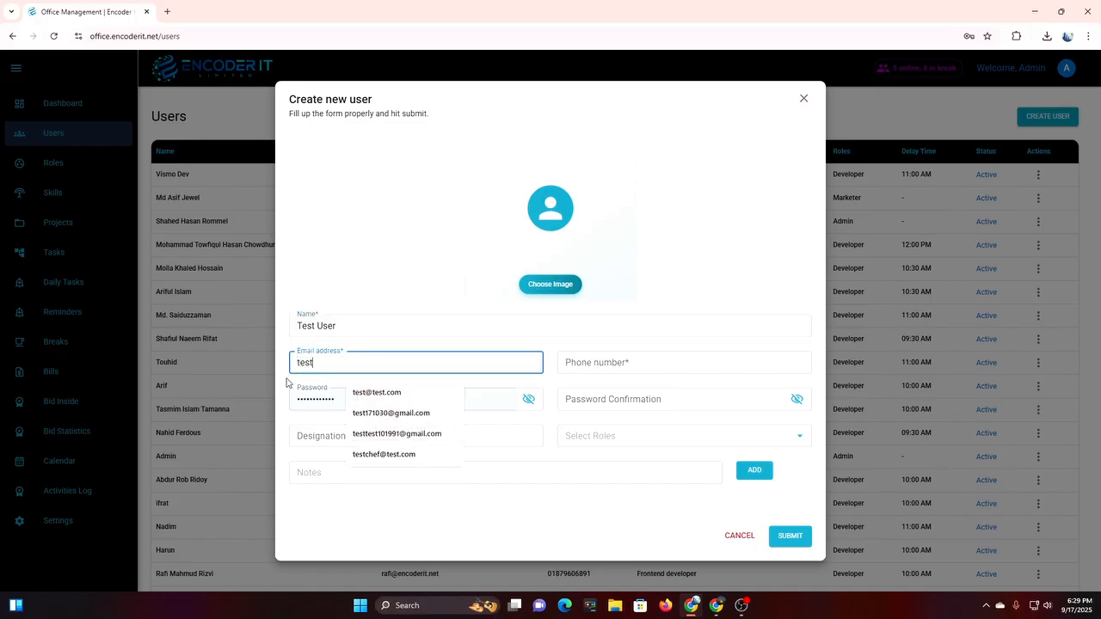
pyautogui.write('t')
pyautogui.click(377, 392)
pyautogui.click(585, 357)
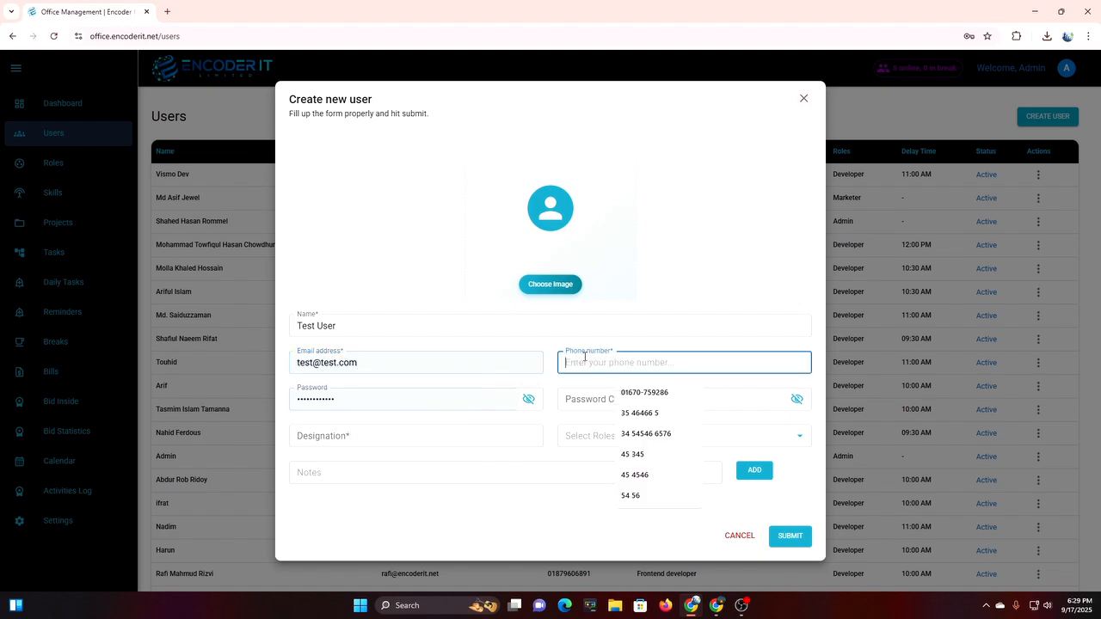
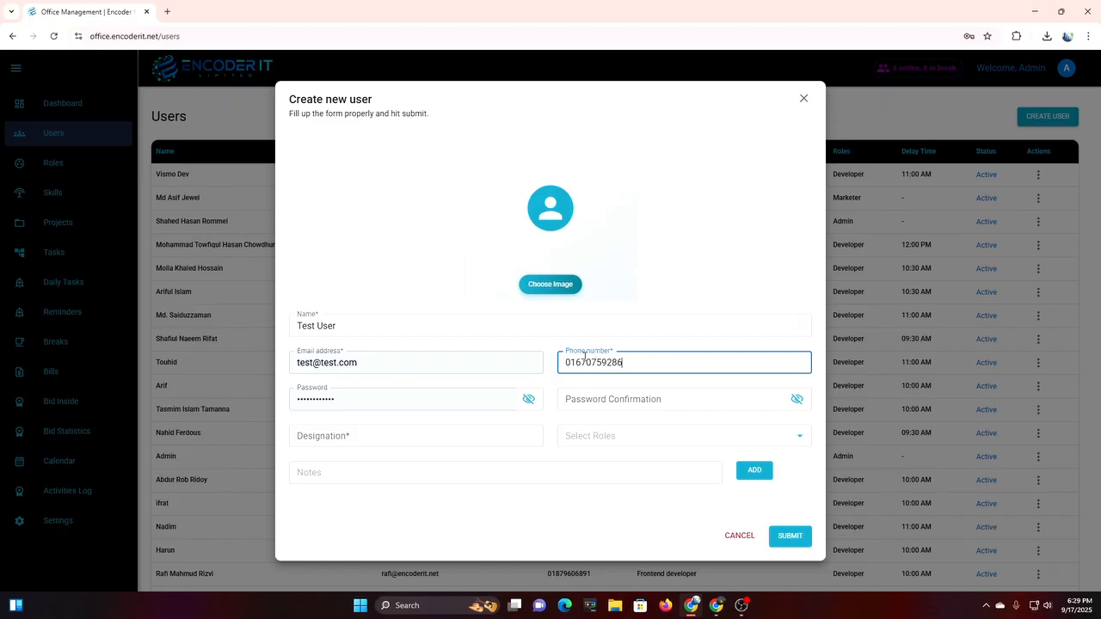
# Replace the prefilled password and enter the password confirmation.
pyautogui.moveTo(376, 407); pyautogui.dragTo(274, 428)
pyautogui.press('BackSpace')
pyautogui.write('•••••')
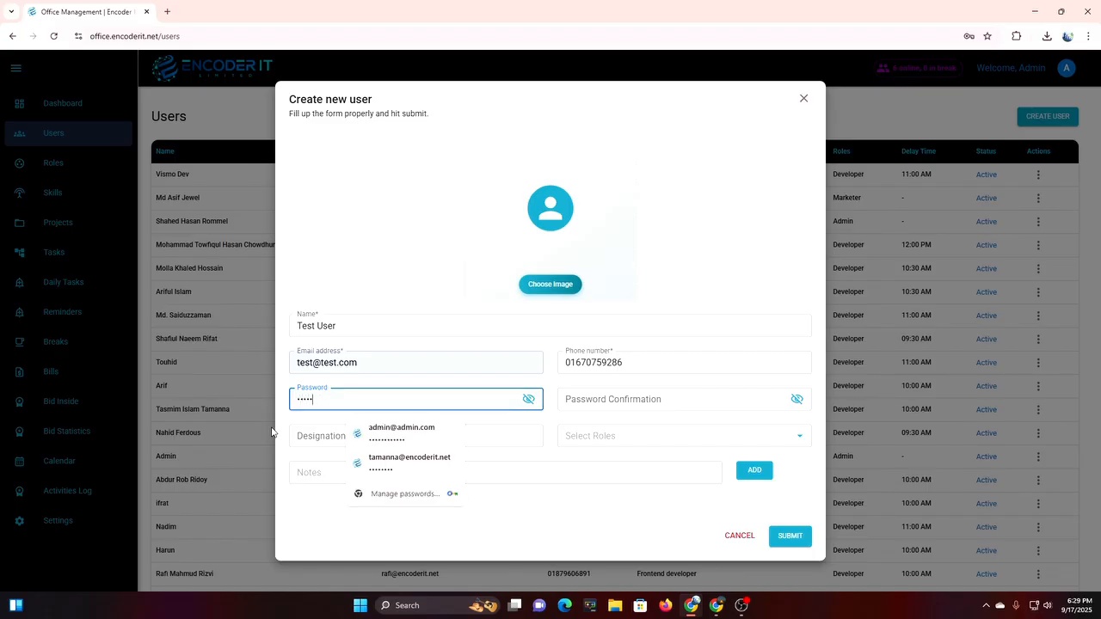
pyautogui.write('•••')
pyautogui.click(568, 399)
pyautogui.write('•••••')
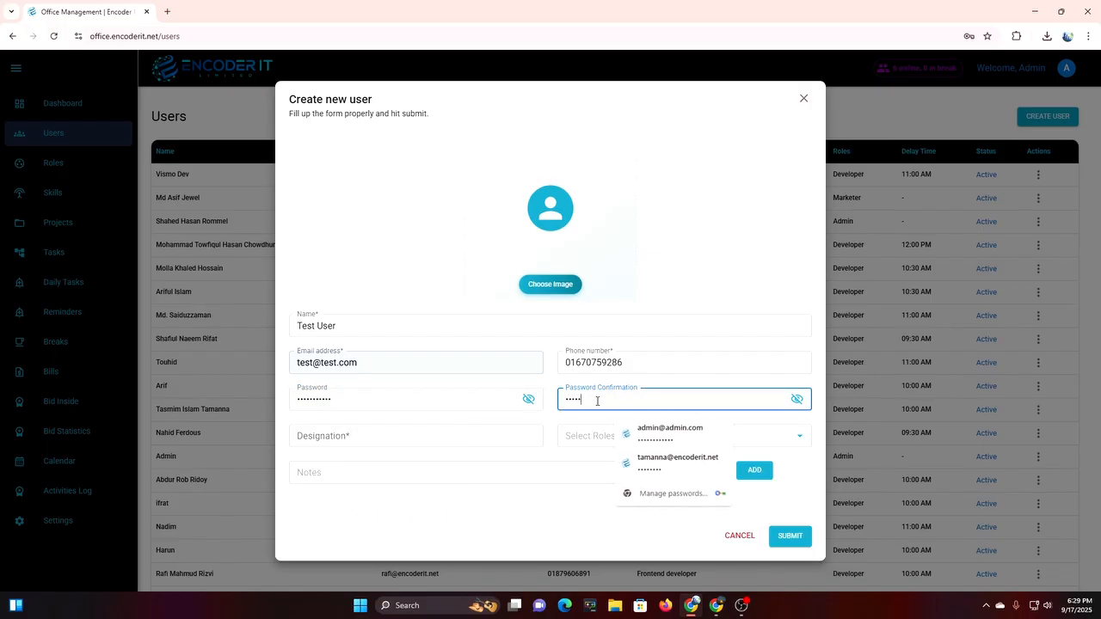
pyautogui.write('•')
# Set the designation to Developer and assign the Developer role.
pyautogui.click(366, 439)
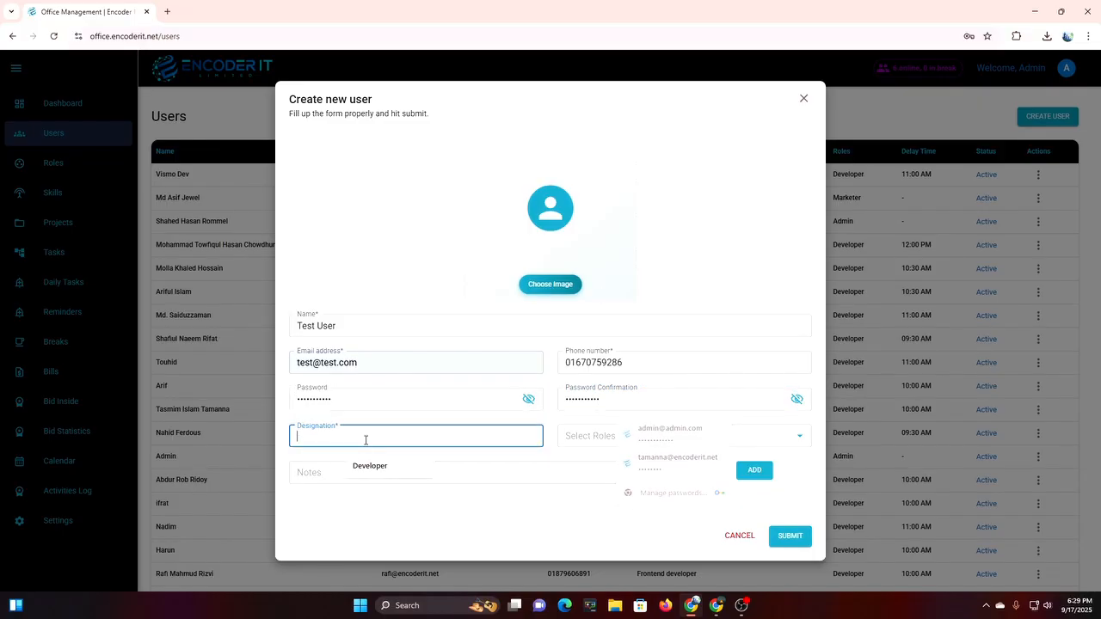
pyautogui.click(370, 466)
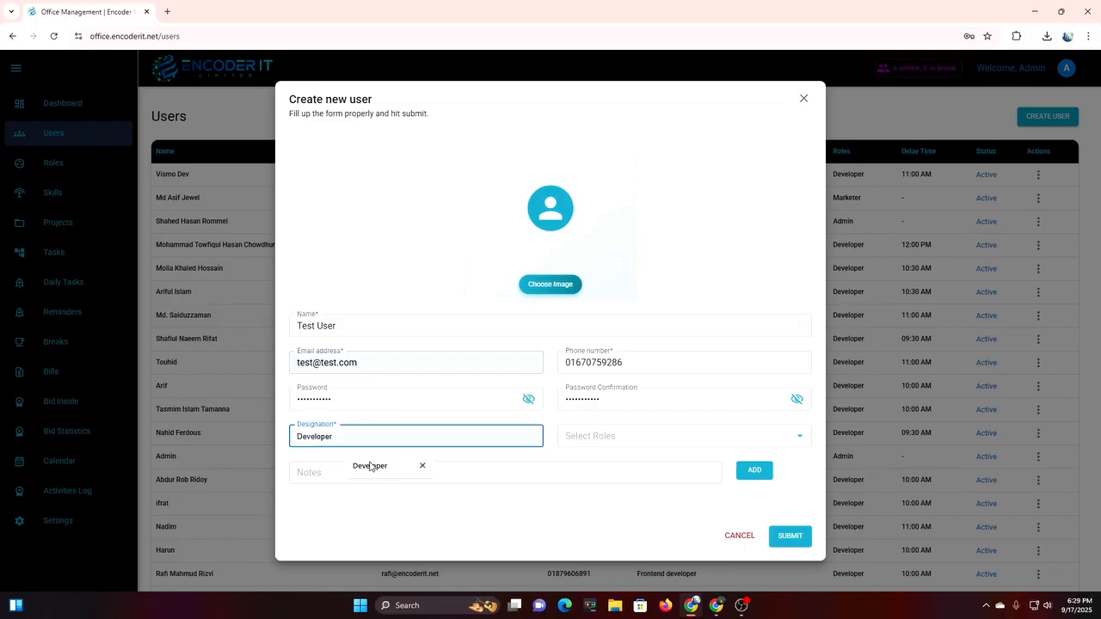
pyautogui.click(578, 437)
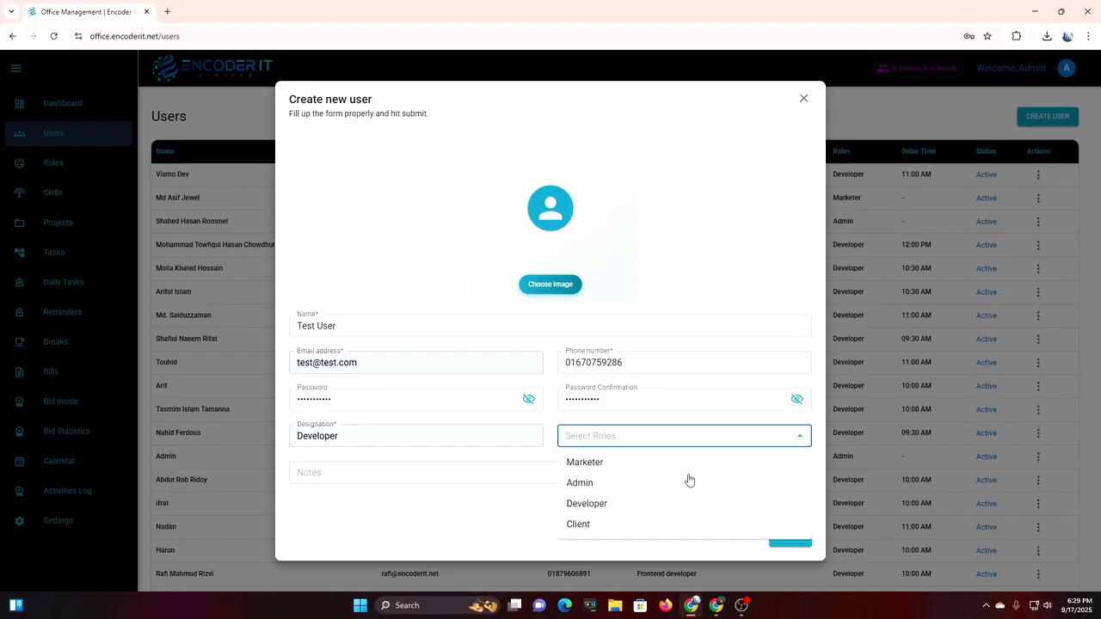
pyautogui.click(623, 506)
# Choose a supervisor and set the delay time to 10:00 AM.
pyautogui.scroll(-2, 602, 473)
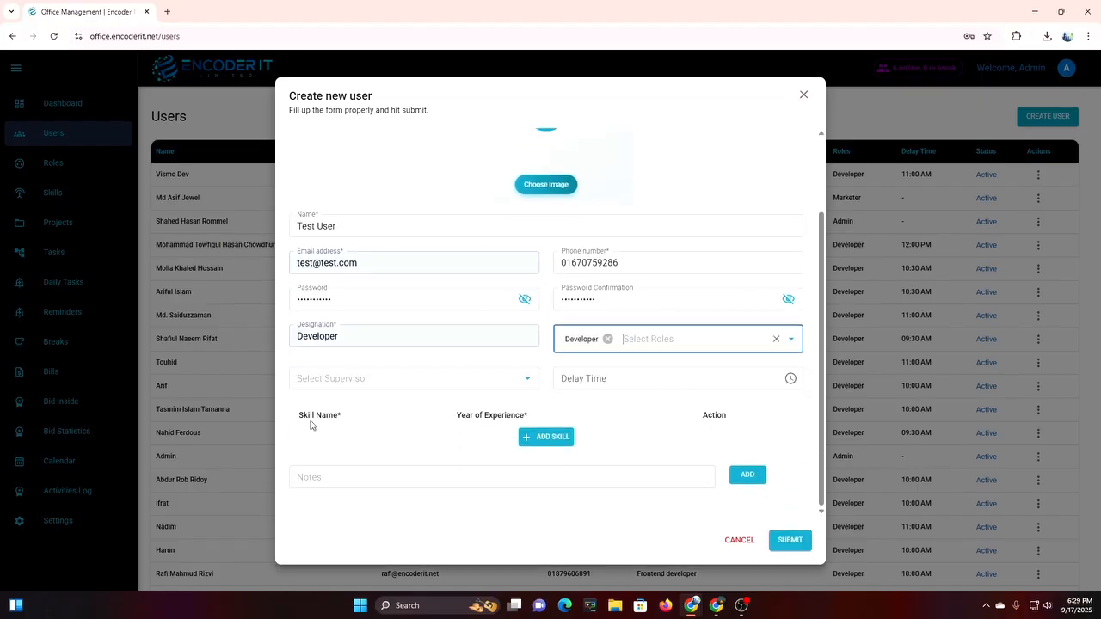
pyautogui.click(401, 381)
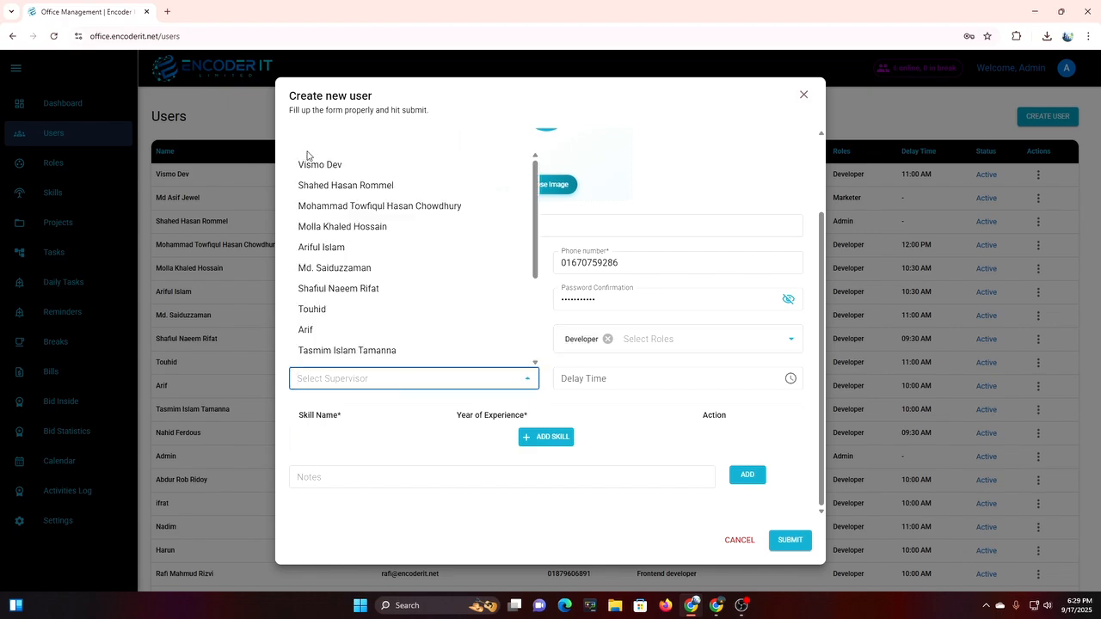
pyautogui.click(355, 353)
pyautogui.click(641, 381)
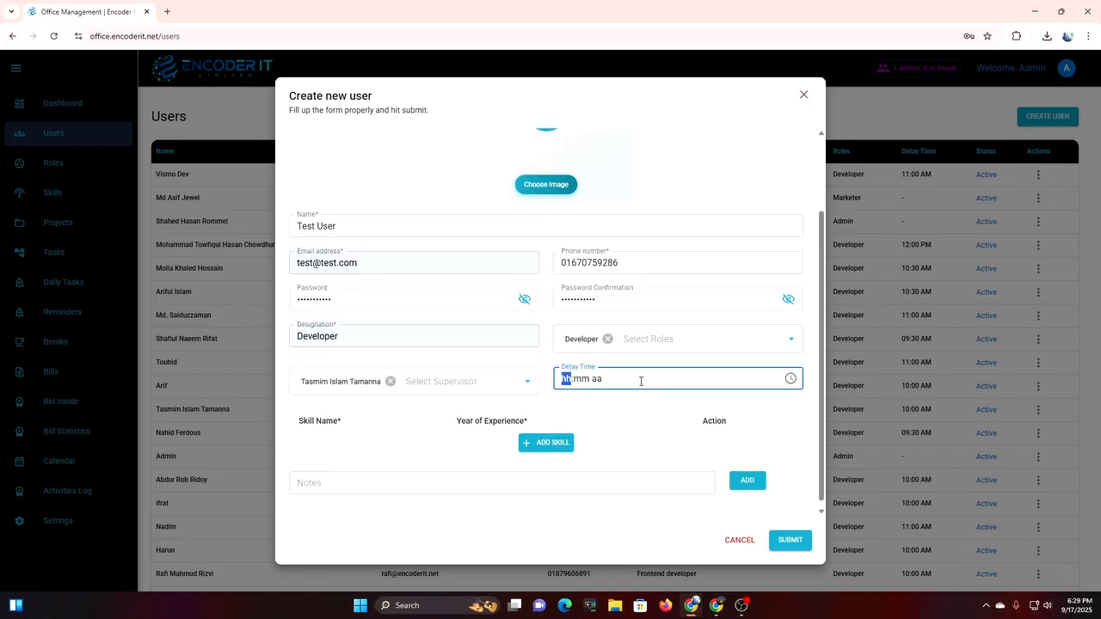
pyautogui.write('10:00 AM')
# Add the Laravel skill with 2 years and the note 'This is test', then submit.
pyautogui.click(535, 443)
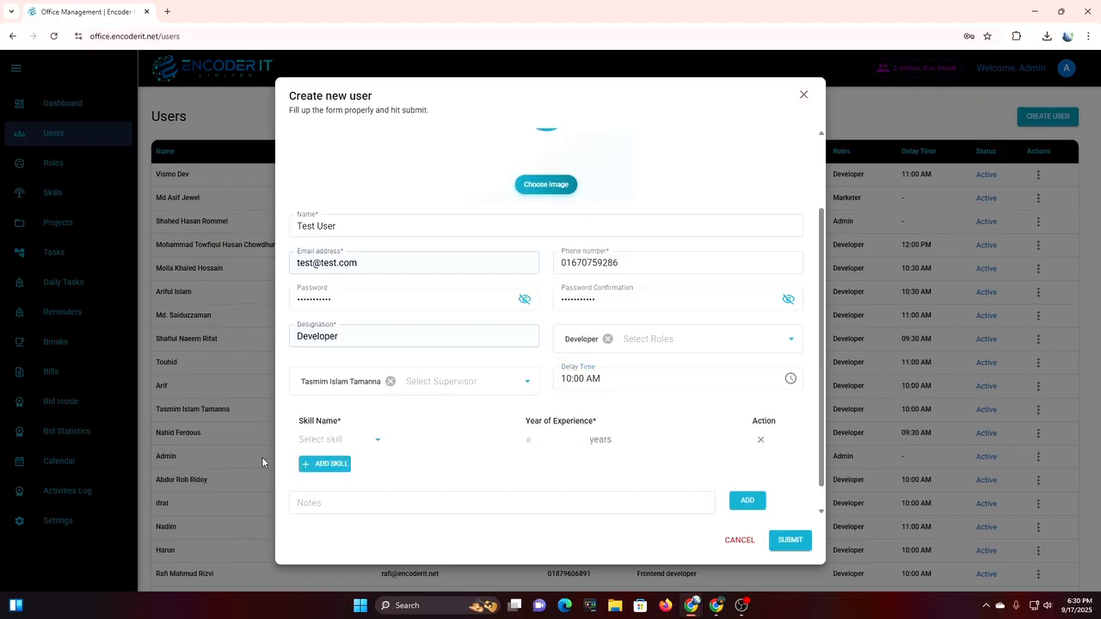
pyautogui.click(343, 443)
pyautogui.click(344, 482)
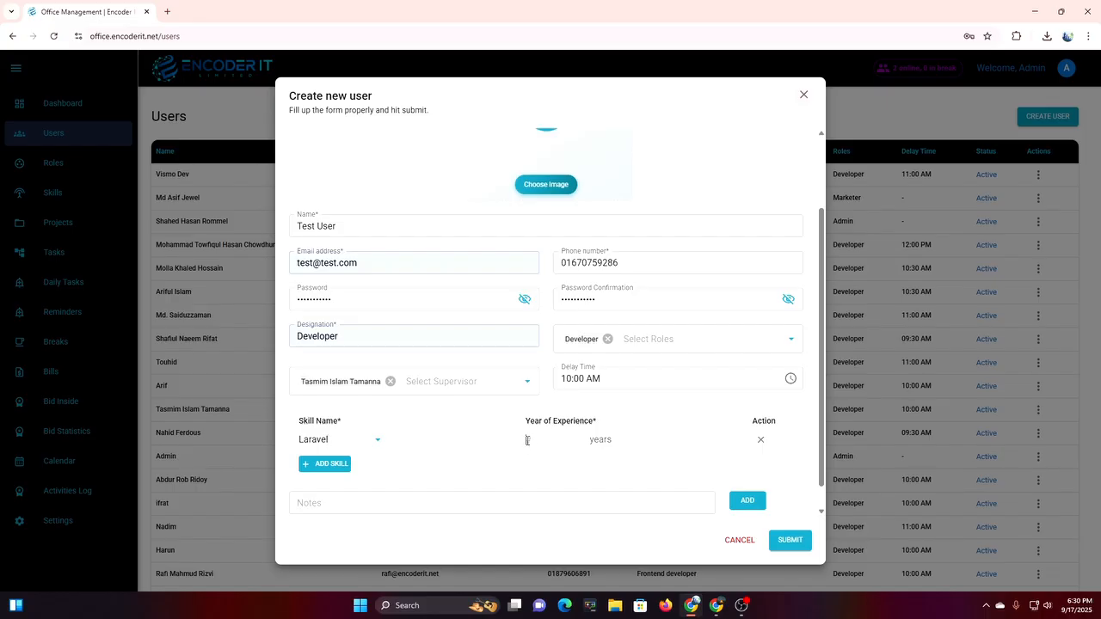
pyautogui.scroll(-1, 543, 470)
pyautogui.click(446, 476)
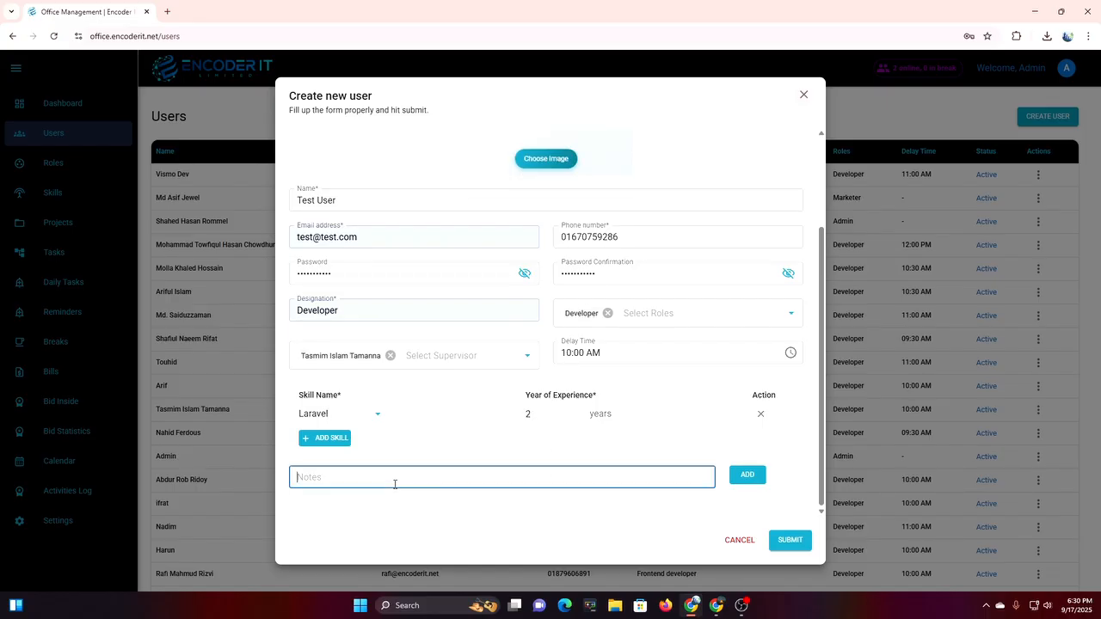
pyautogui.write('This is test')
pyautogui.click(746, 475)
pyautogui.scroll(-1, 576, 467)
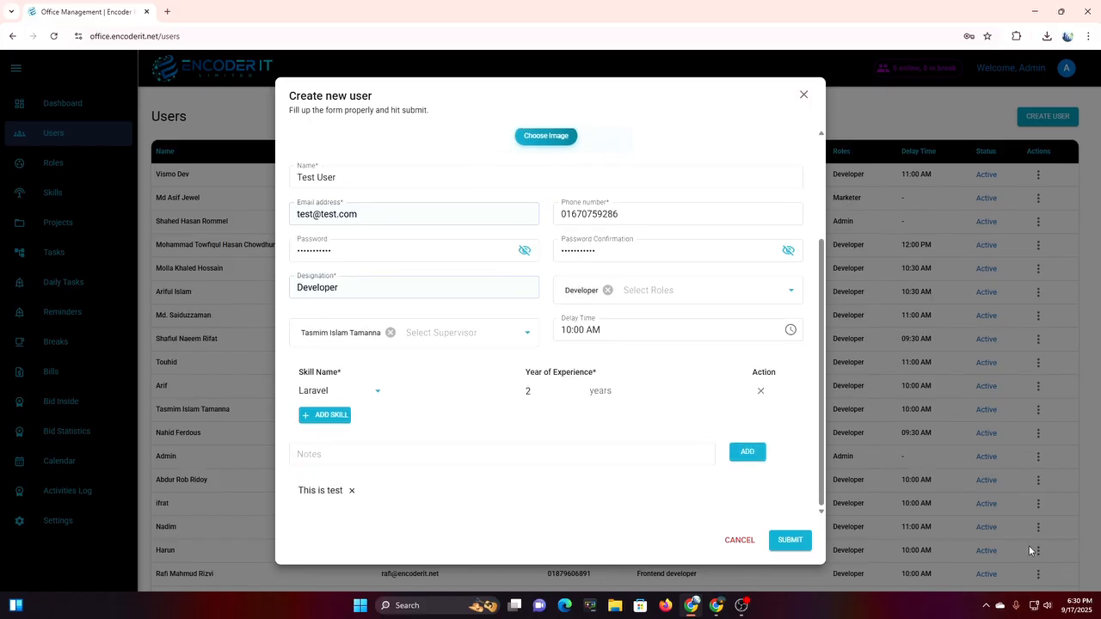
pyautogui.click(800, 547)
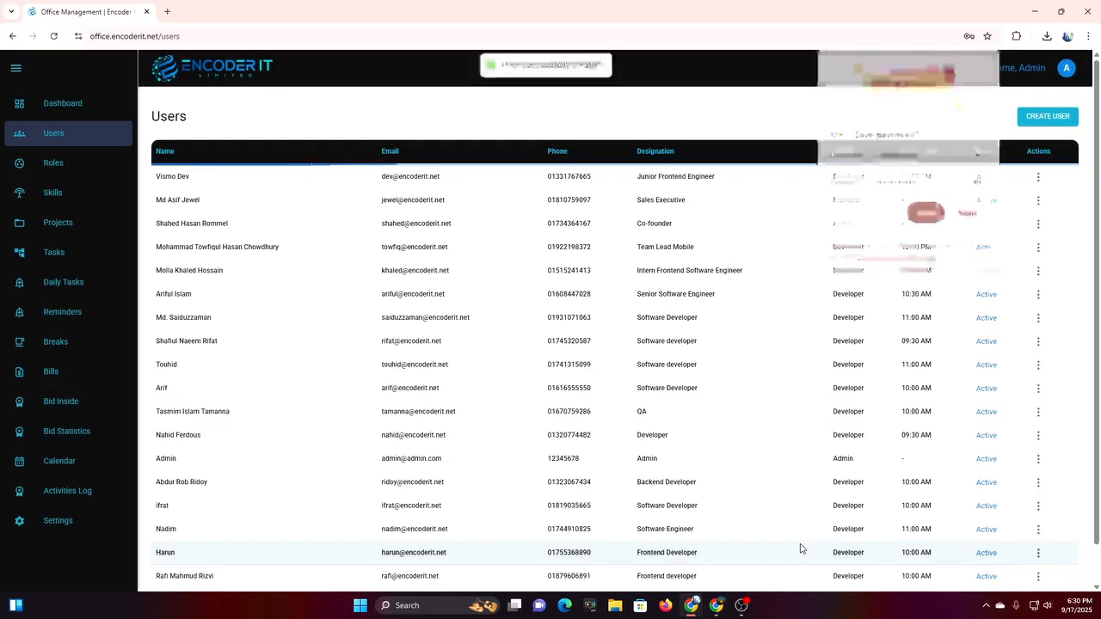
# Dismiss the save-password prompt, open Test User's edit form and close it unsaved.
pyautogui.click(970, 217)
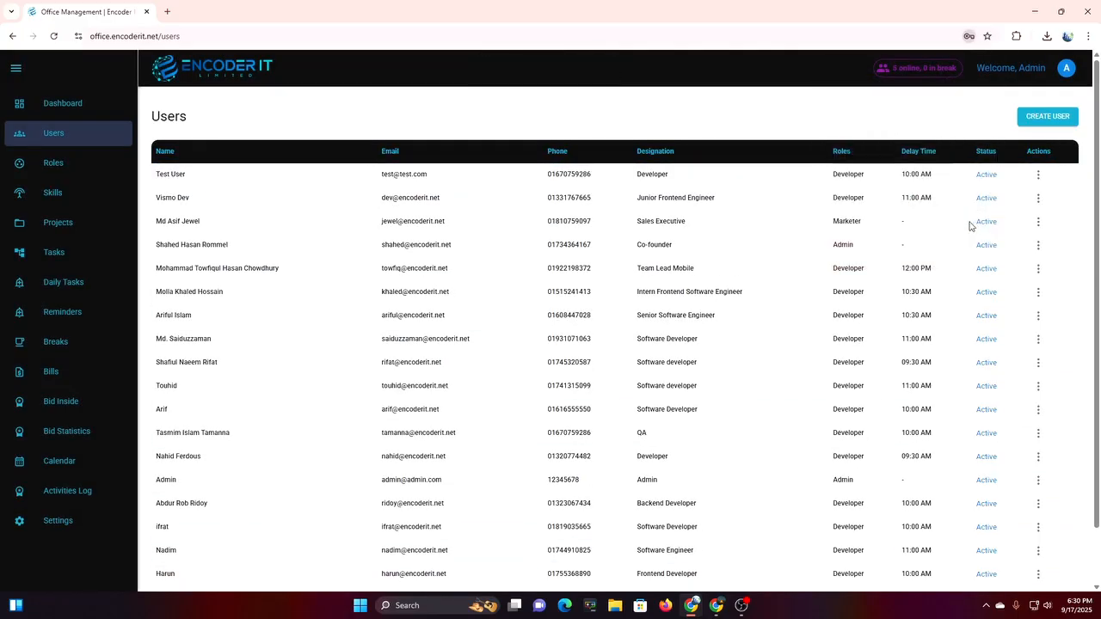
pyautogui.click(1039, 175)
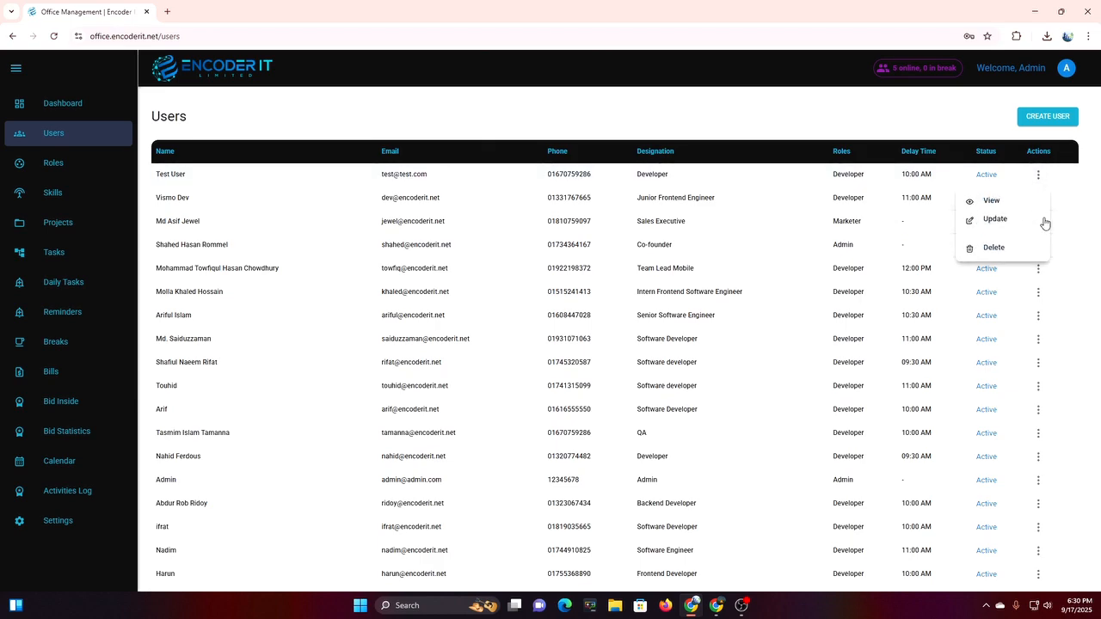
pyautogui.click(995, 219)
pyautogui.scroll(-3, 624, 425)
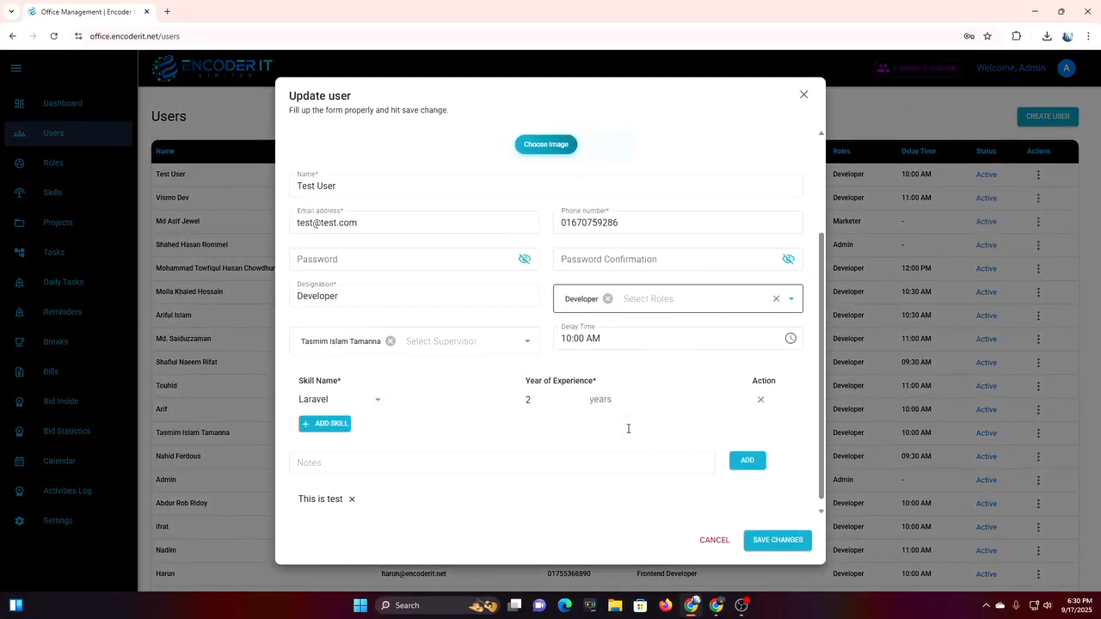
pyautogui.scroll(3, 627, 430)
pyautogui.click(804, 96)
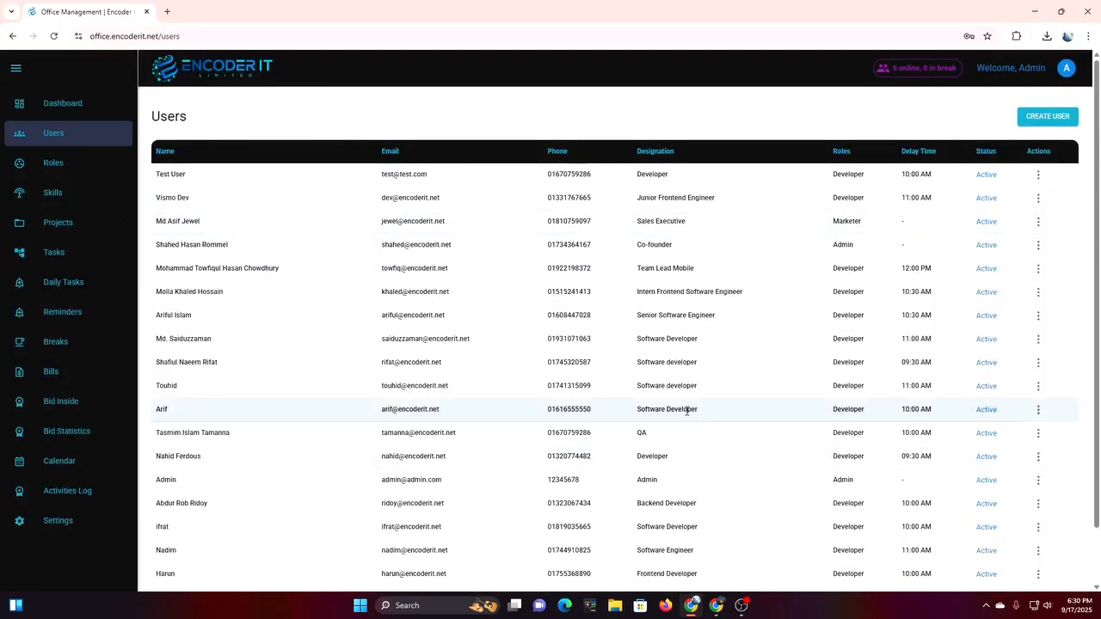
pyautogui.click(53, 168)
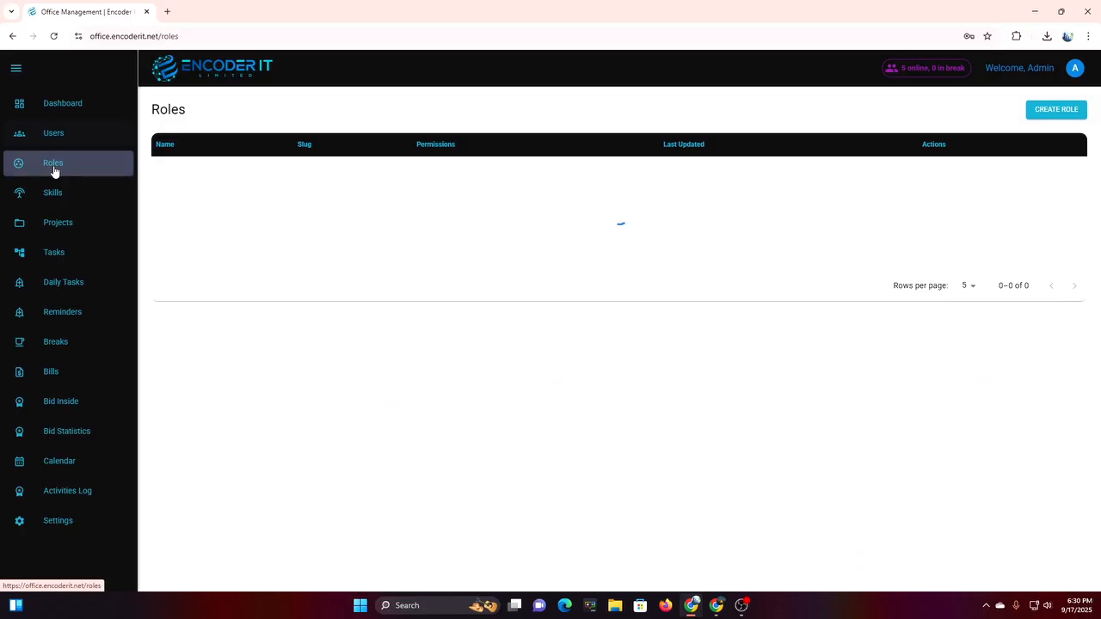
# Start a role named QA with Checkin attendance and Checkout attendance permissions.
pyautogui.click(1058, 111)
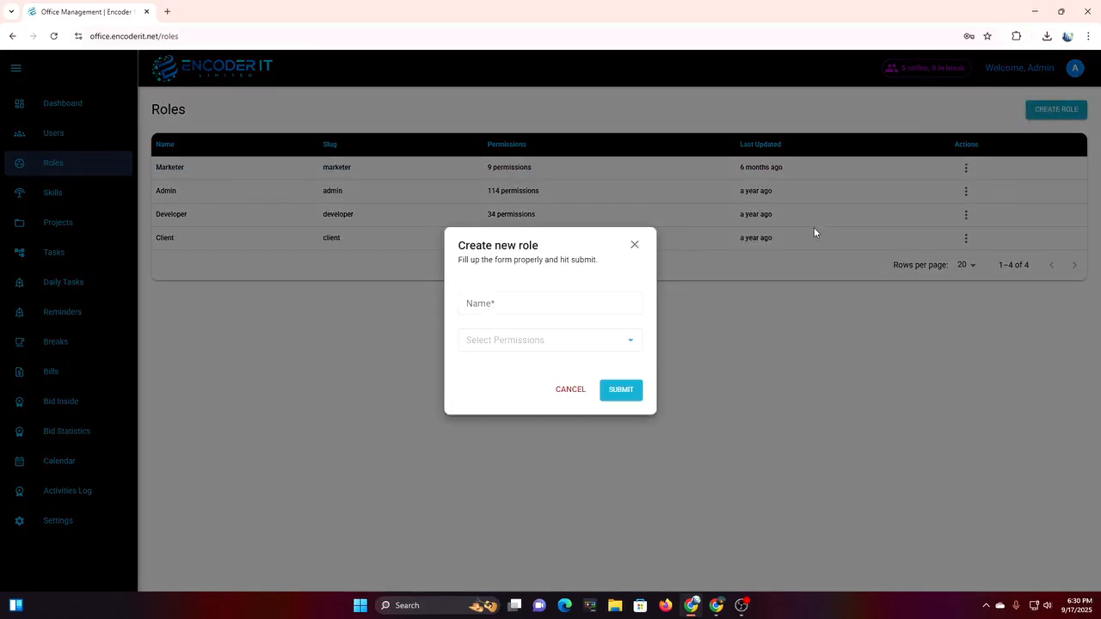
pyautogui.click(521, 307)
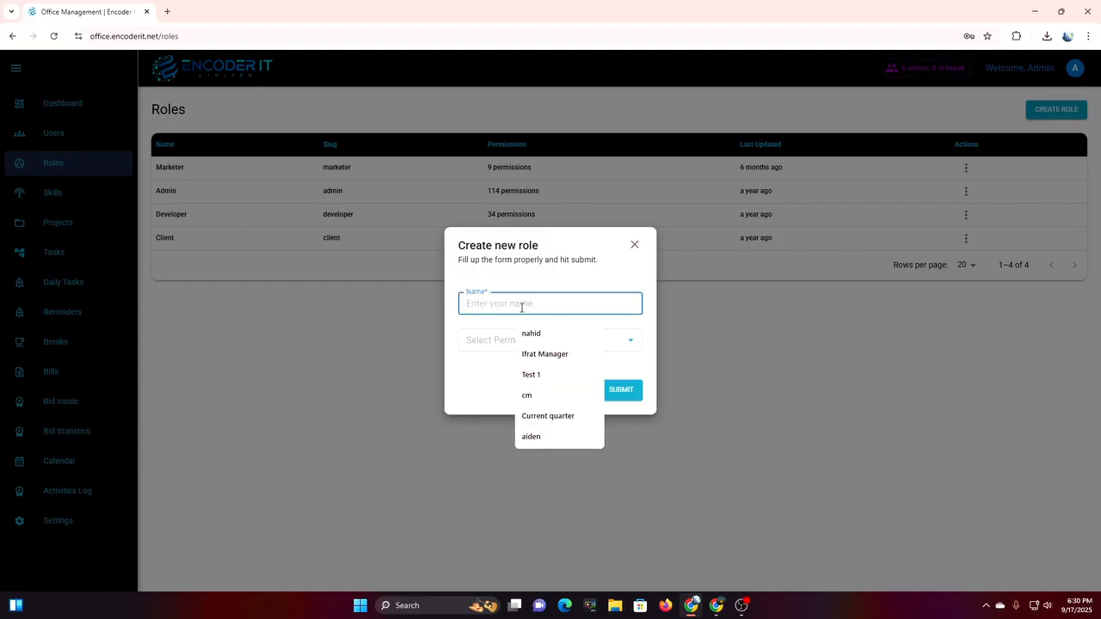
pyautogui.write('QA')
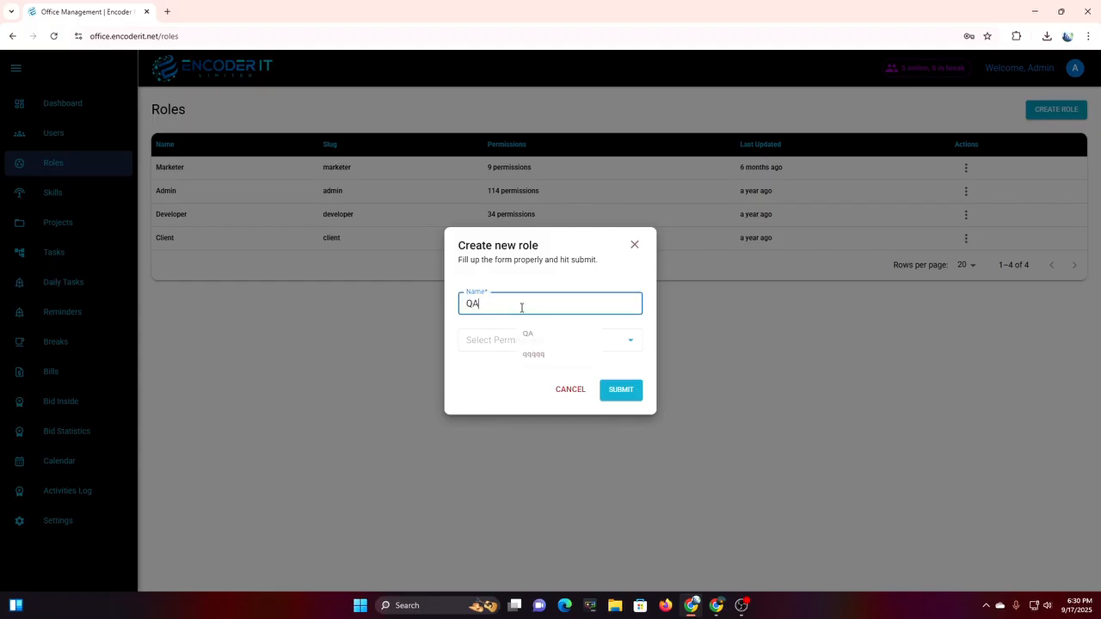
pyautogui.click(511, 341)
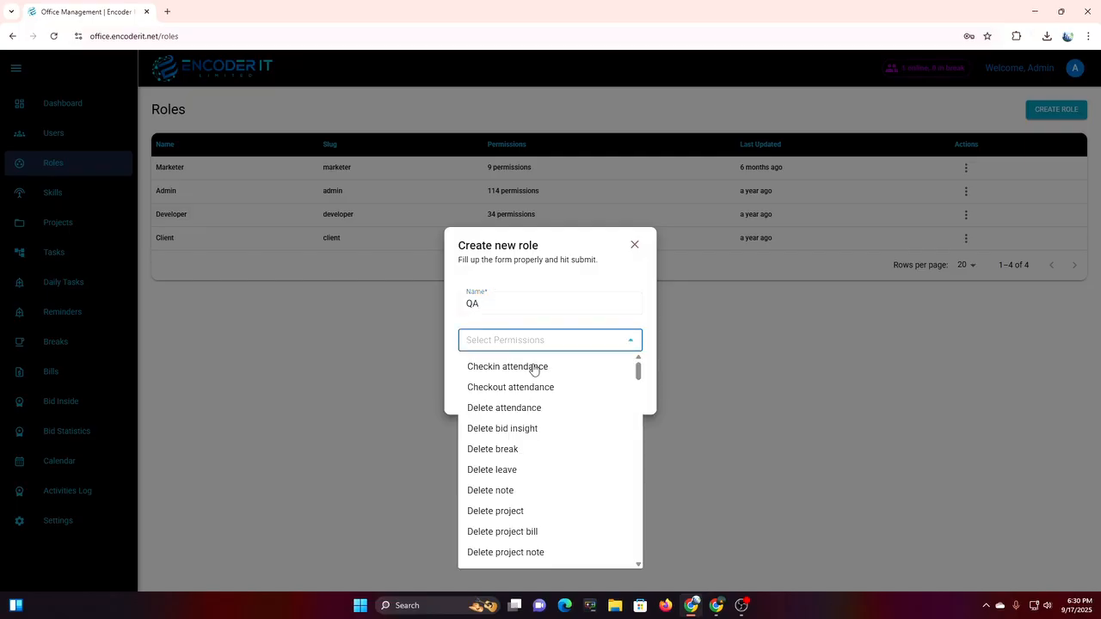
pyautogui.click(532, 368)
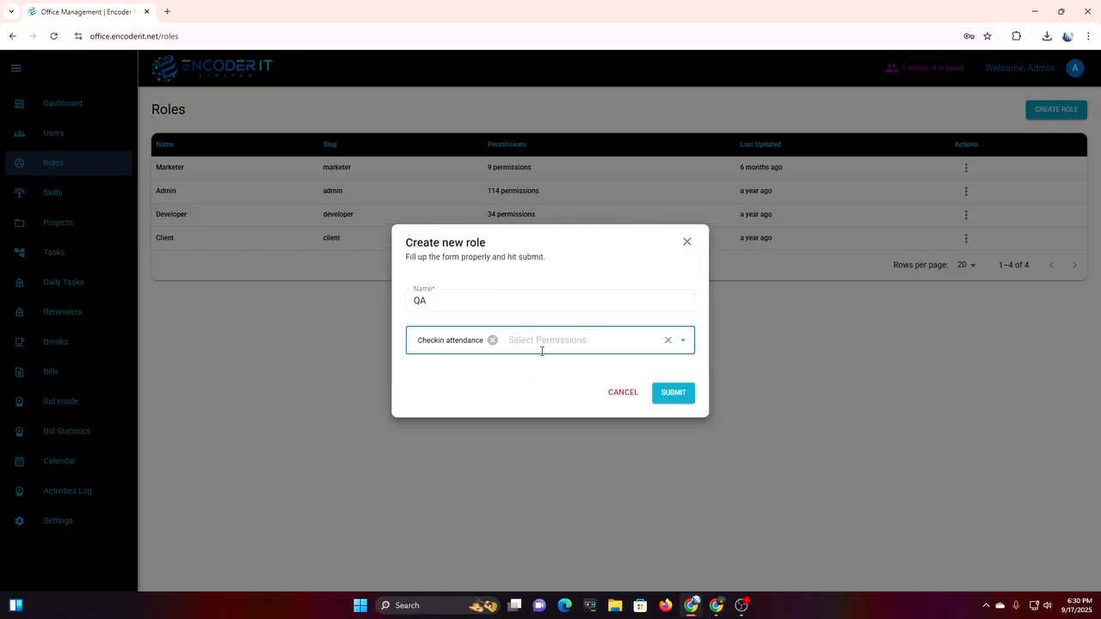
pyautogui.click(542, 348)
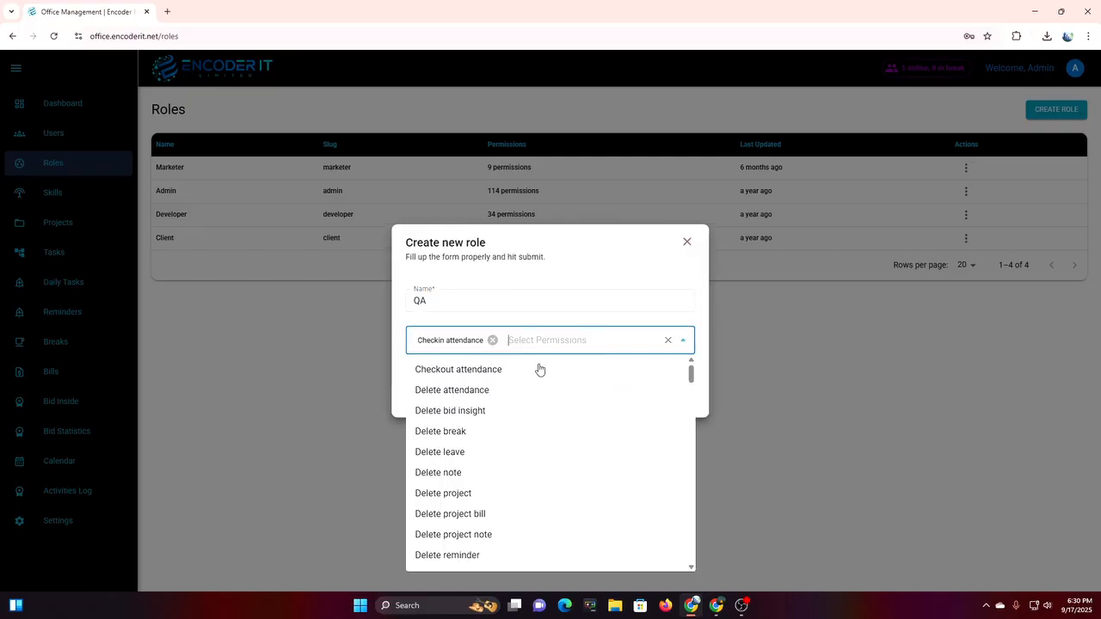
pyautogui.click(492, 372)
pyautogui.click(584, 344)
# Add the Show role permission, save the QA role and check its 3-permission count.
pyautogui.scroll(-4, 462, 484)
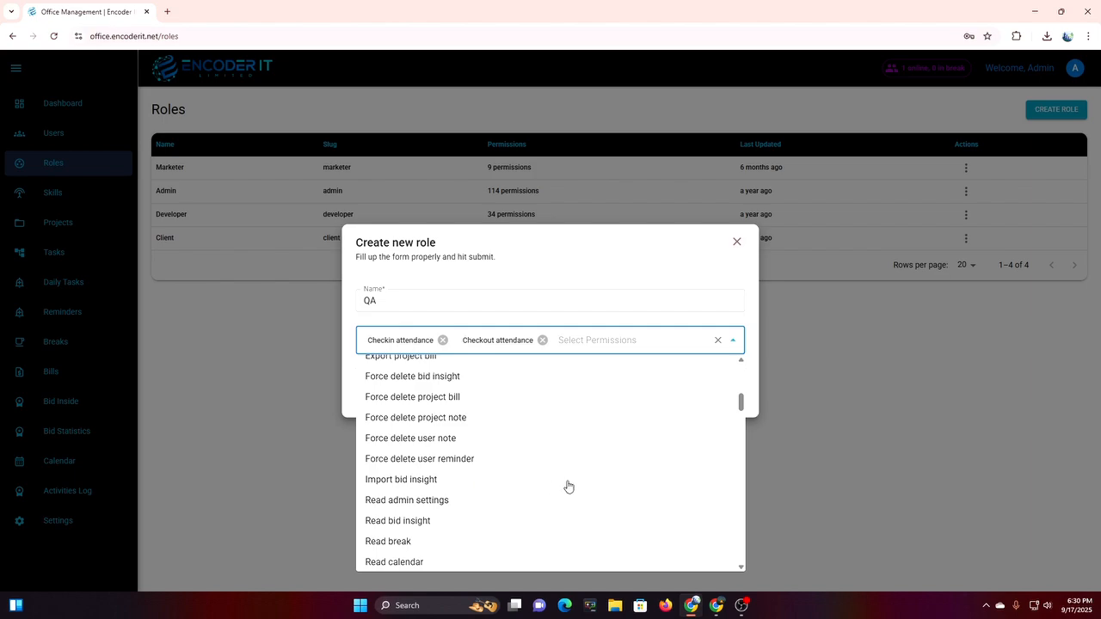
pyautogui.scroll(-10, 568, 487)
pyautogui.scroll(-5, 567, 487)
pyautogui.scroll(-5, 568, 486)
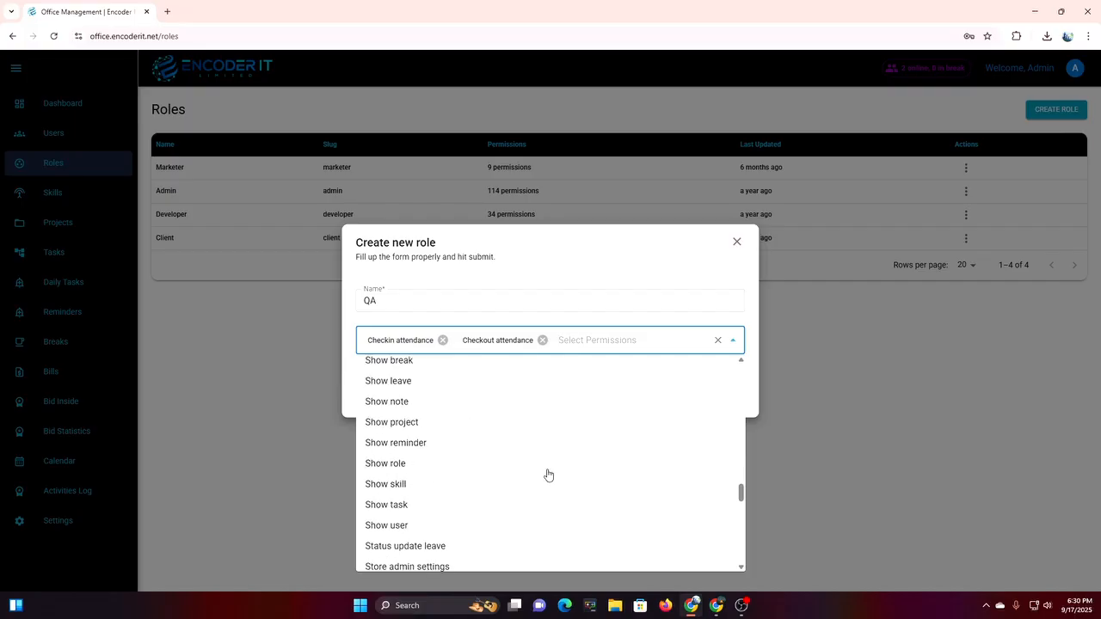
pyautogui.click(547, 470)
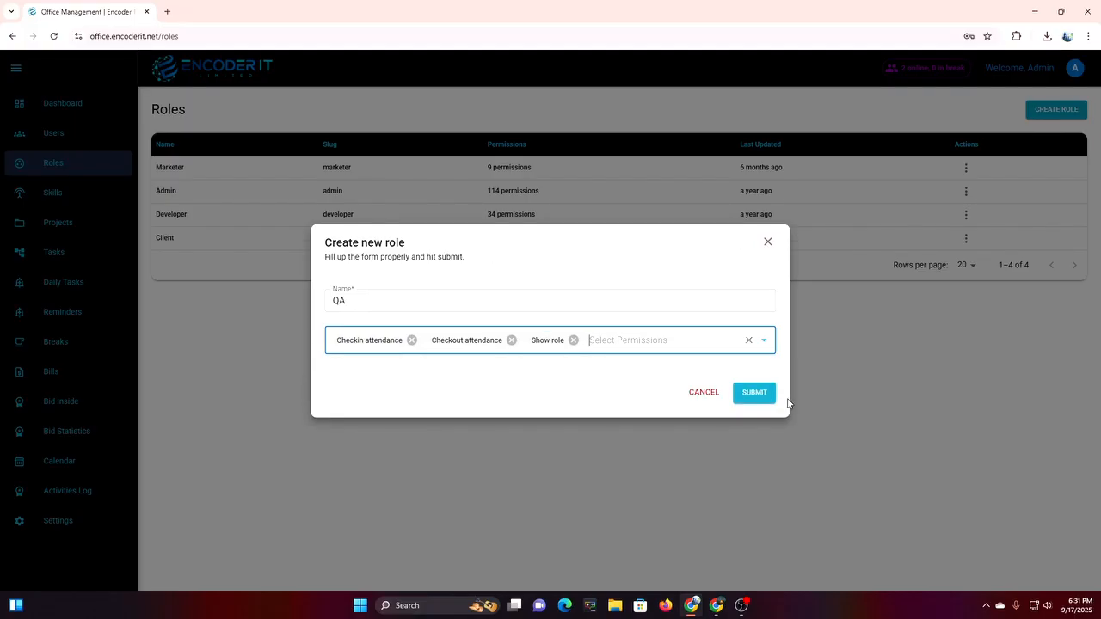
pyautogui.click(748, 396)
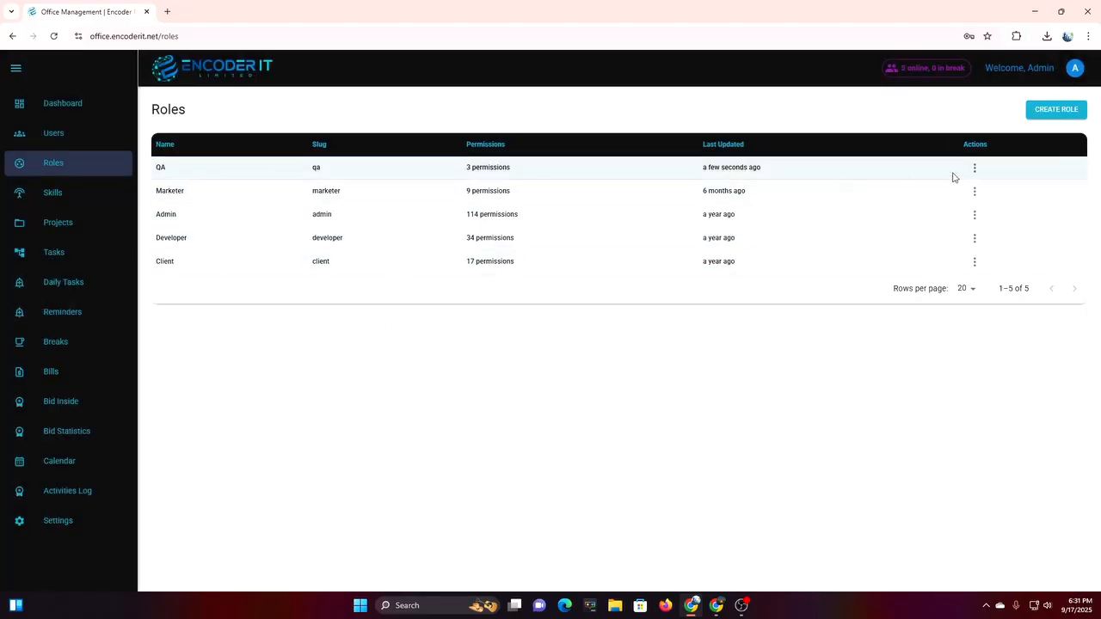
pyautogui.moveTo(465, 176); pyautogui.dragTo(517, 178)
pyautogui.click(308, 176)
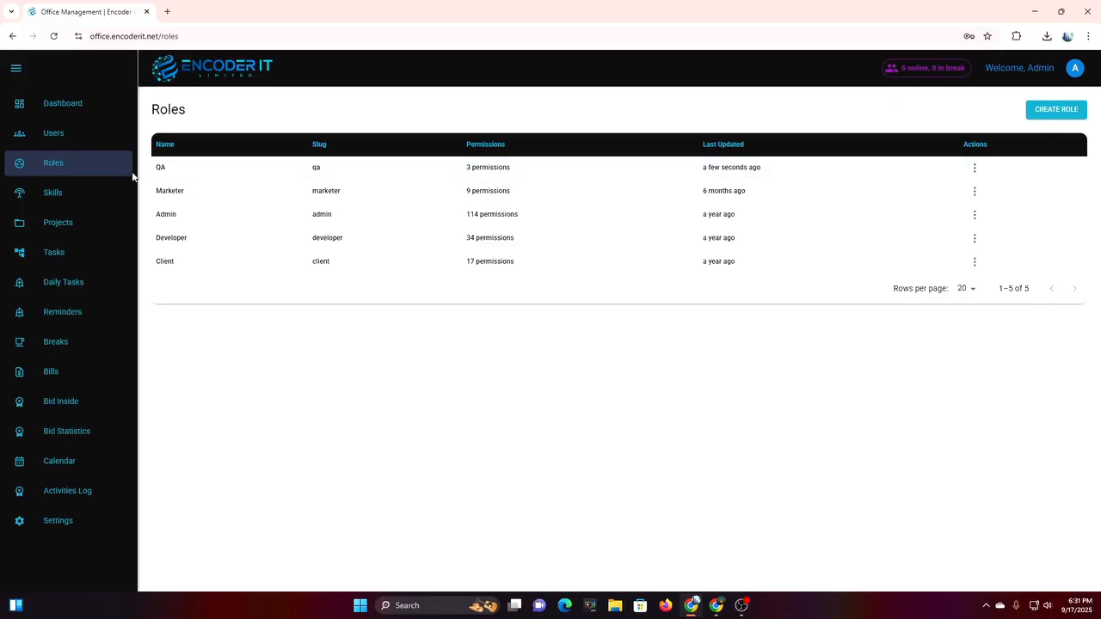
# Open Test User's edit form, confirm QA appears in the roles list, then close it.
pyautogui.click(69, 144)
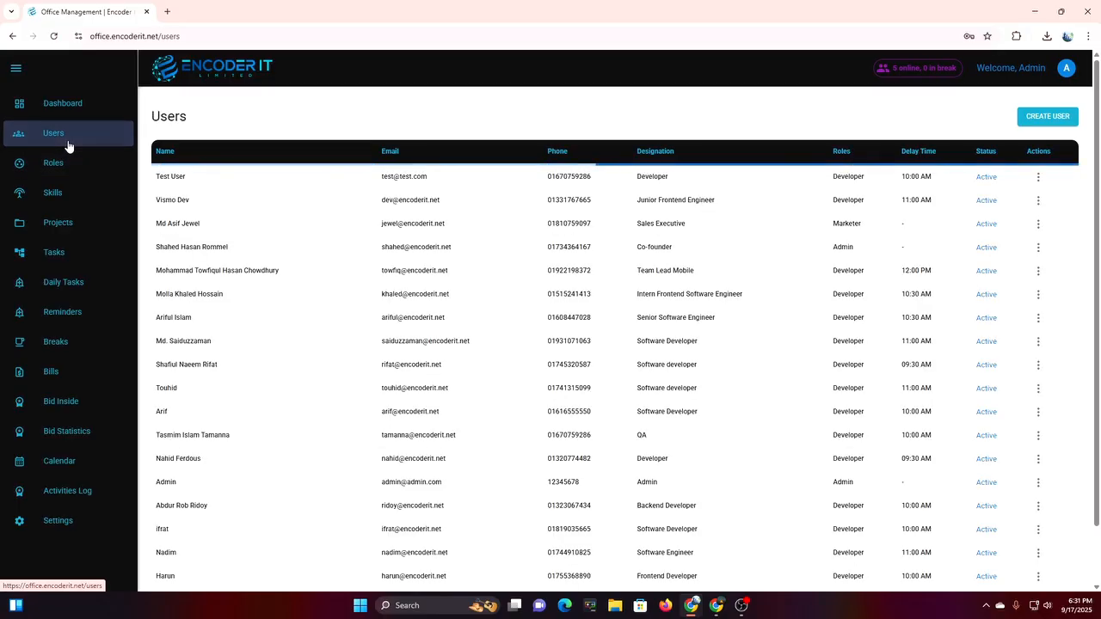
pyautogui.click(1038, 175)
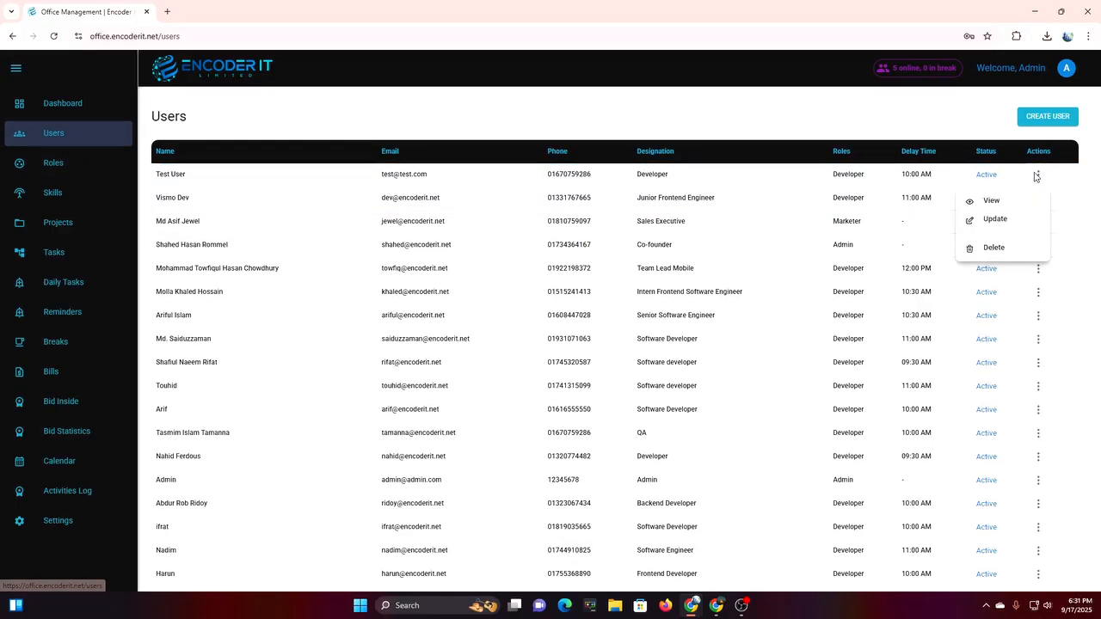
pyautogui.click(985, 219)
pyautogui.click(664, 434)
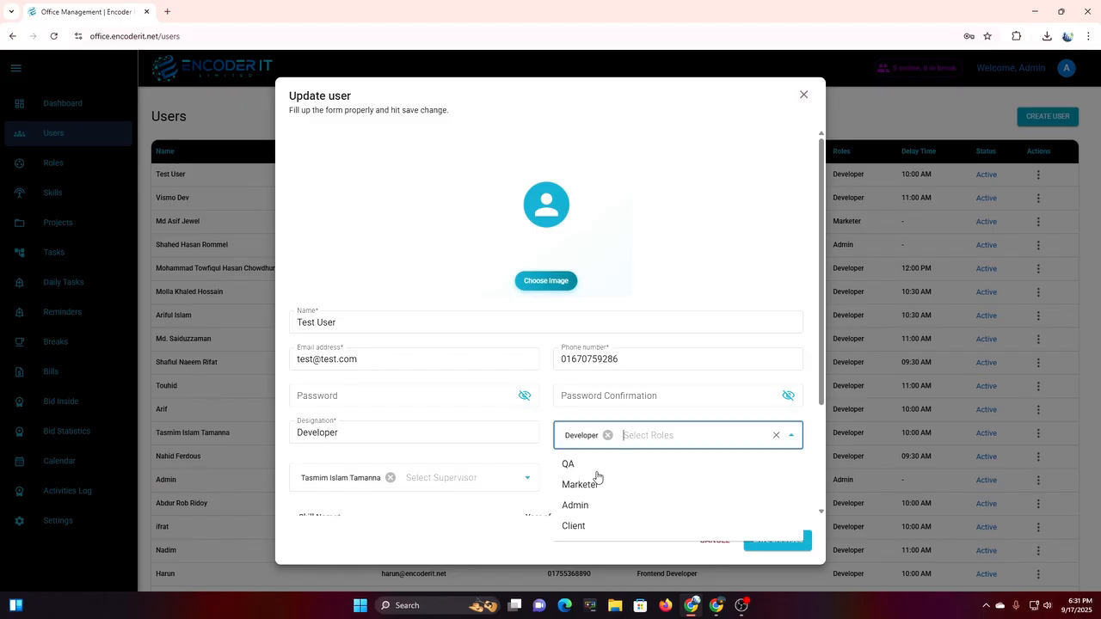
pyautogui.click(803, 94)
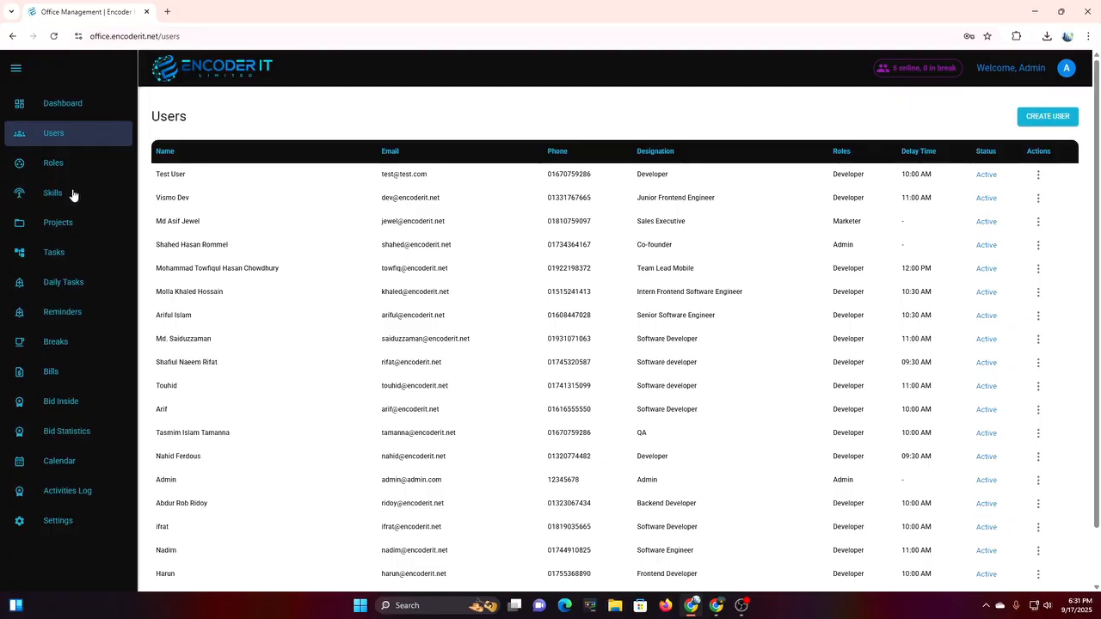
# Create a new skill named PHP in Skills, then return to Users.
pyautogui.click(72, 194)
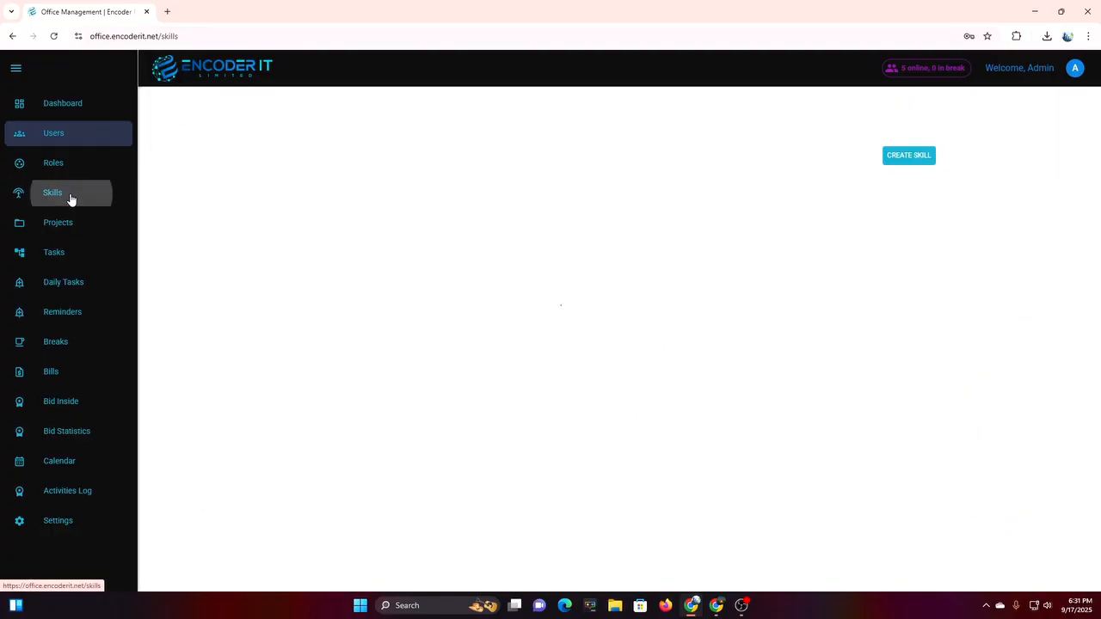
pyautogui.click(904, 154)
pyautogui.click(449, 215)
pyautogui.write('PHP')
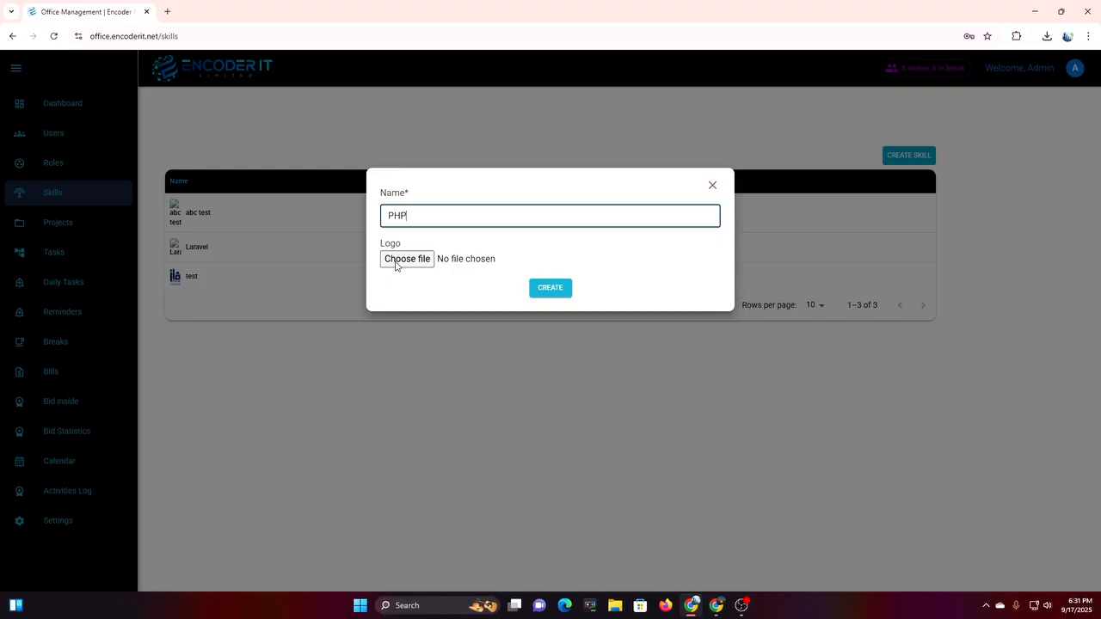
pyautogui.click(548, 294)
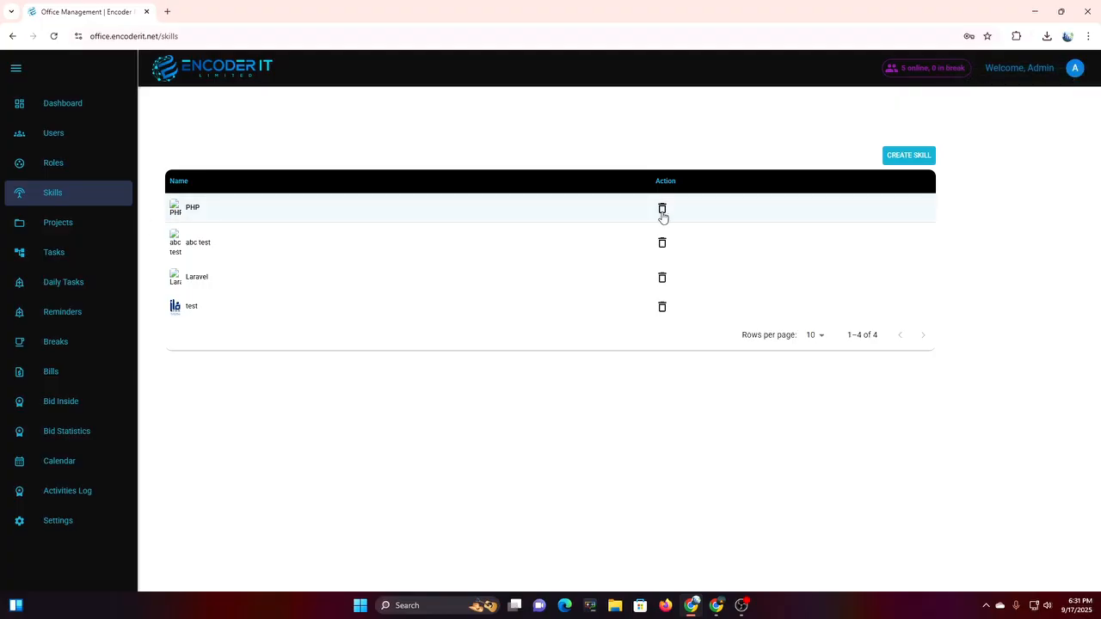
pyautogui.click(99, 136)
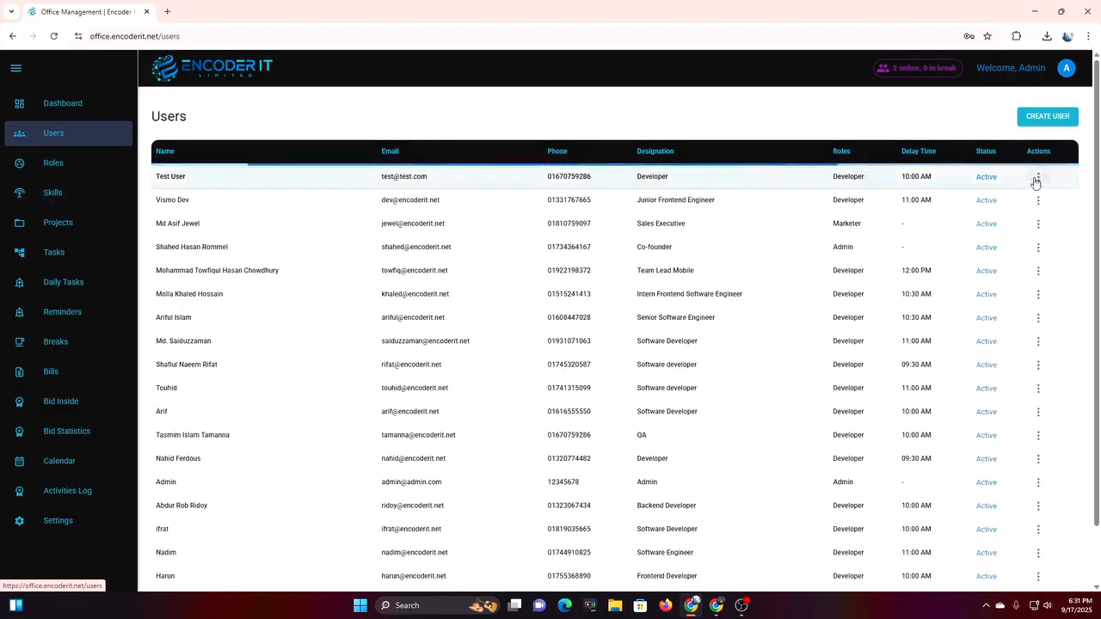
pyautogui.click(1036, 180)
pyautogui.click(1022, 223)
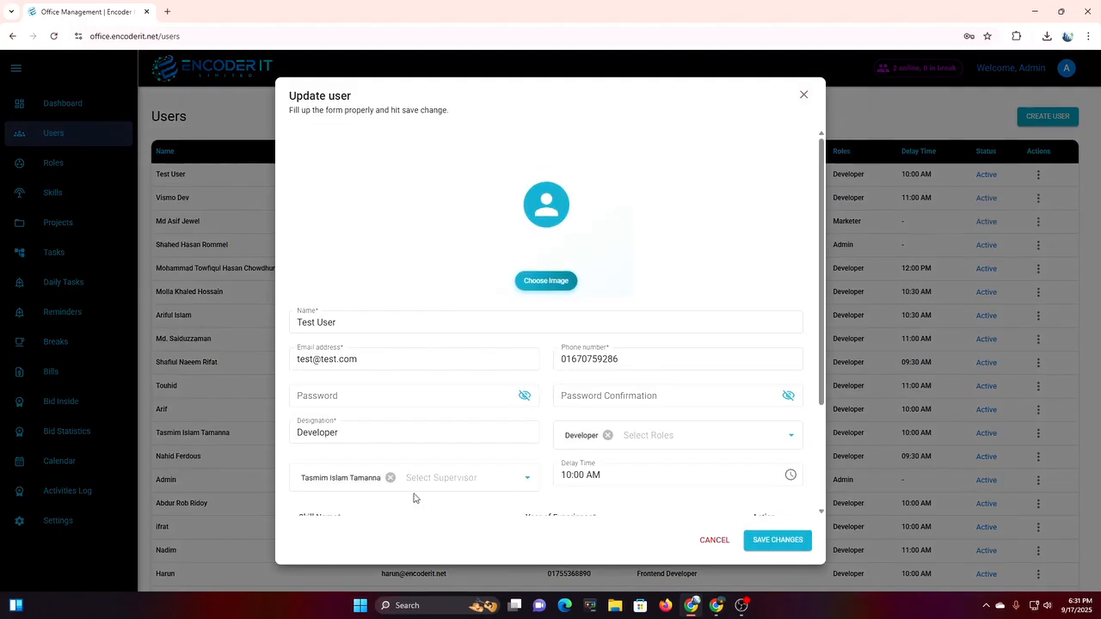
pyautogui.scroll(-2, 399, 506)
pyautogui.click(327, 416)
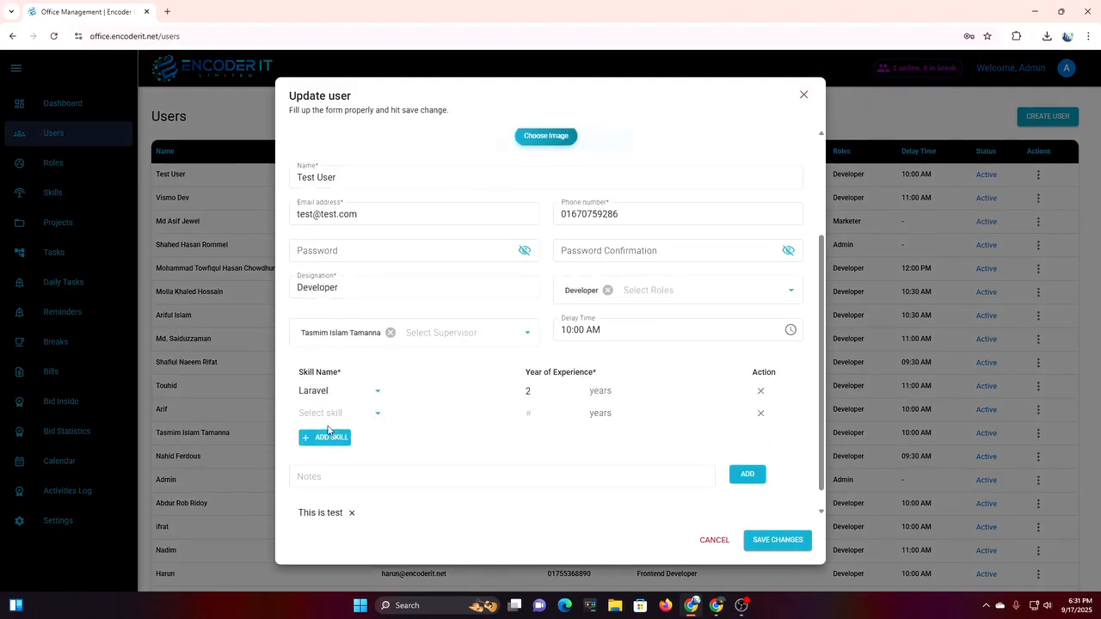
pyautogui.click(339, 415)
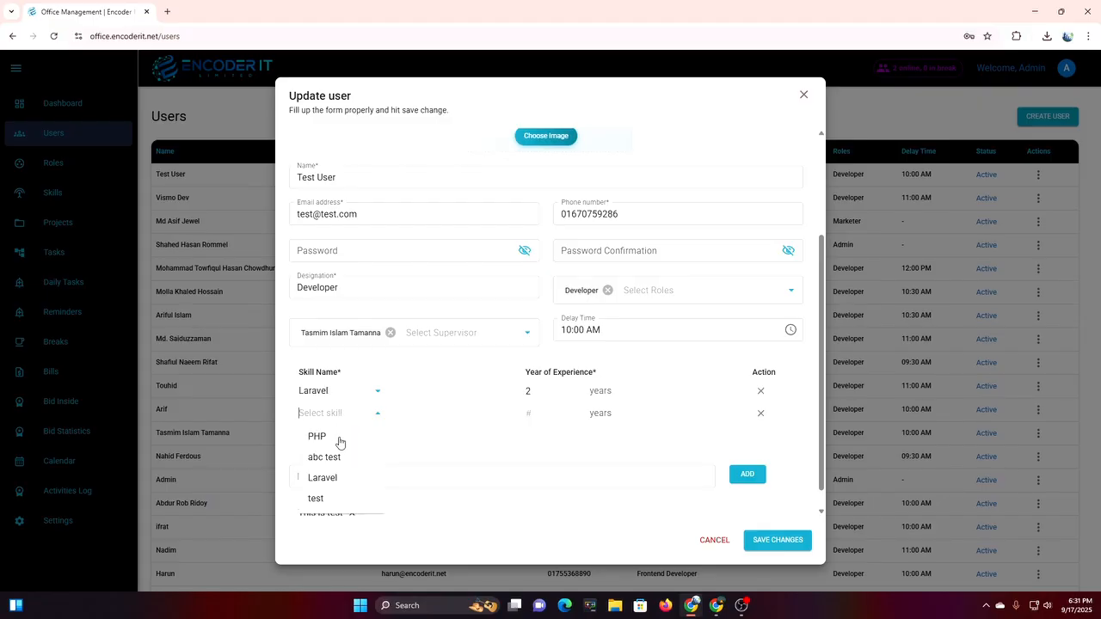
pyautogui.click(318, 437)
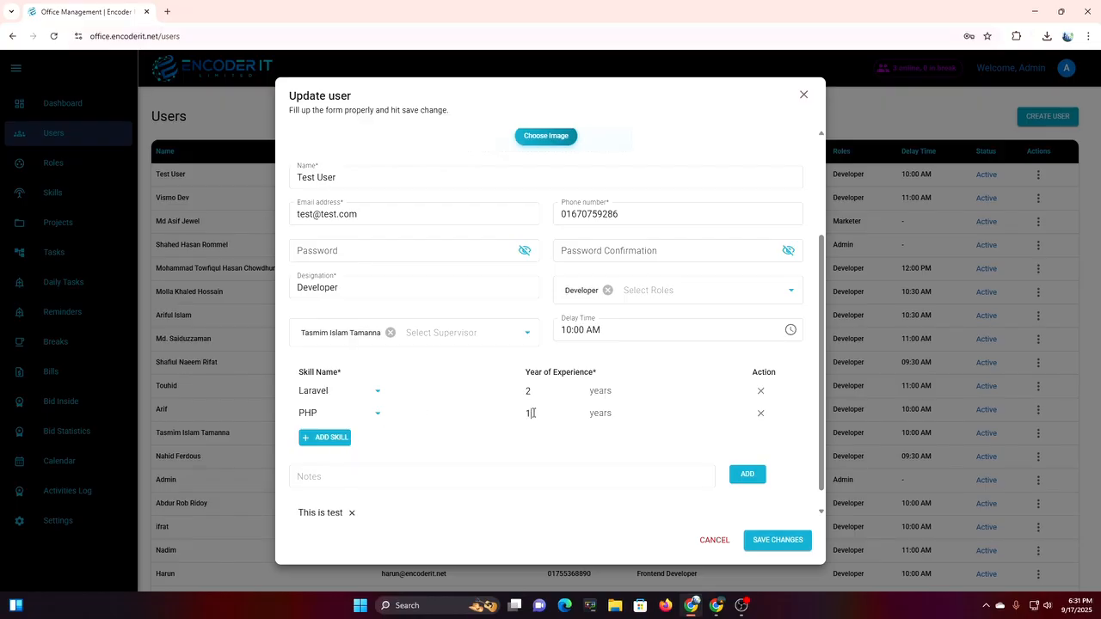
pyautogui.click(760, 420)
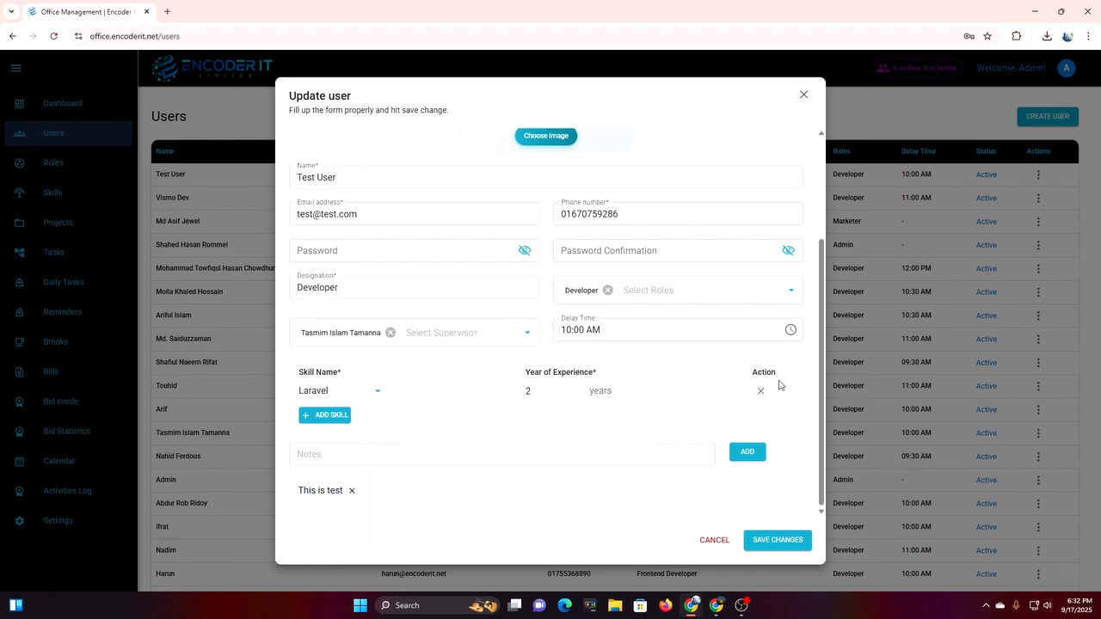
pyautogui.scroll(2, 779, 384)
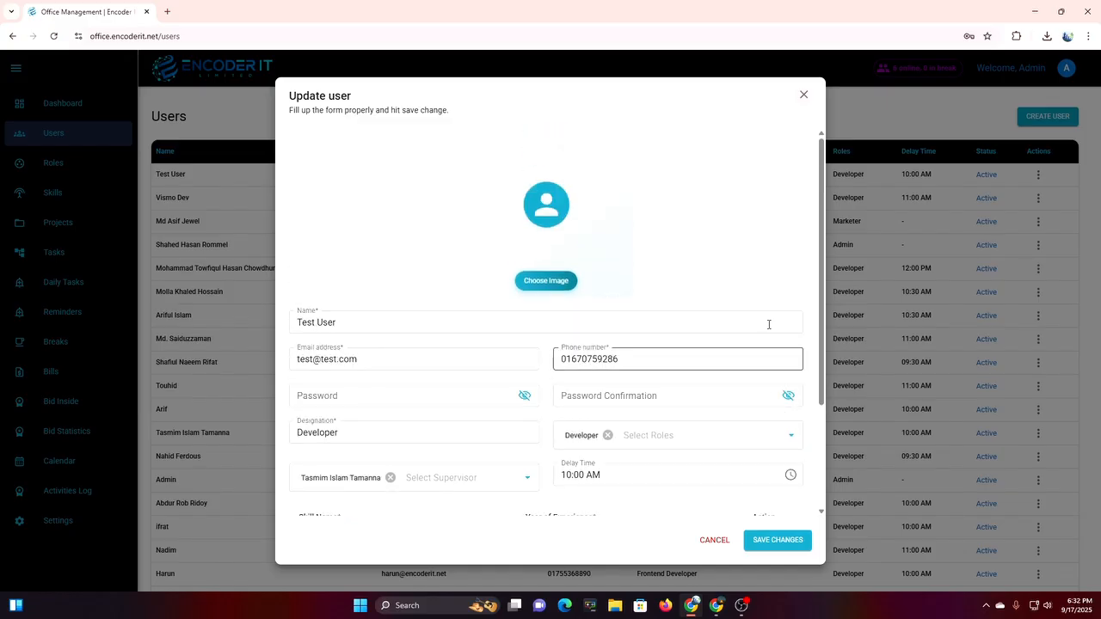
pyautogui.click(802, 96)
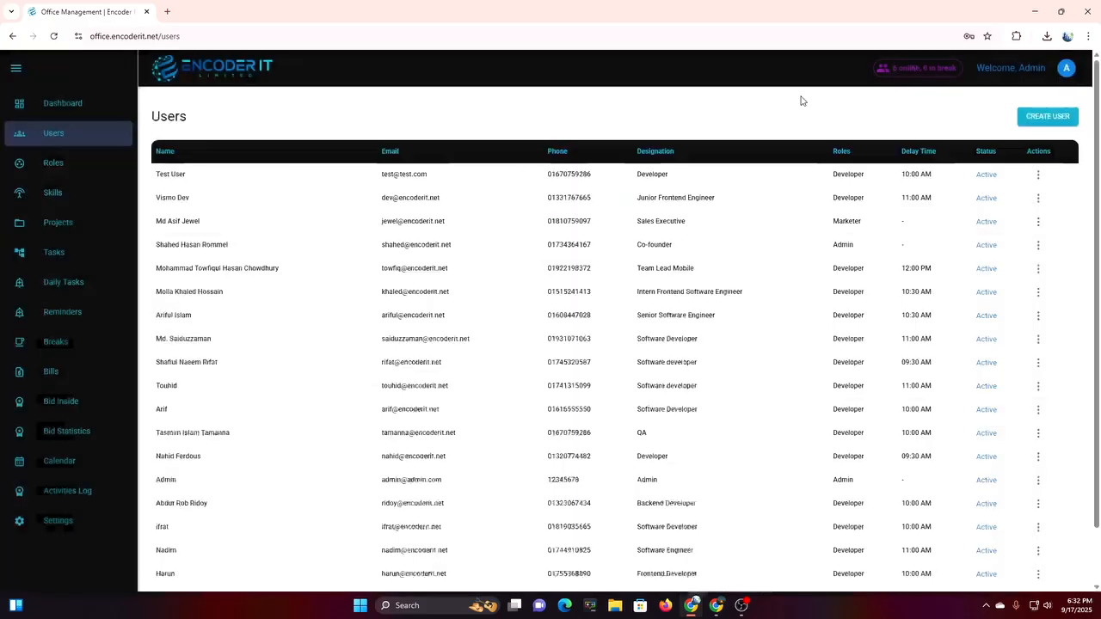
# Open Projects and view all, Lead and pending projects.
pyautogui.click(91, 227)
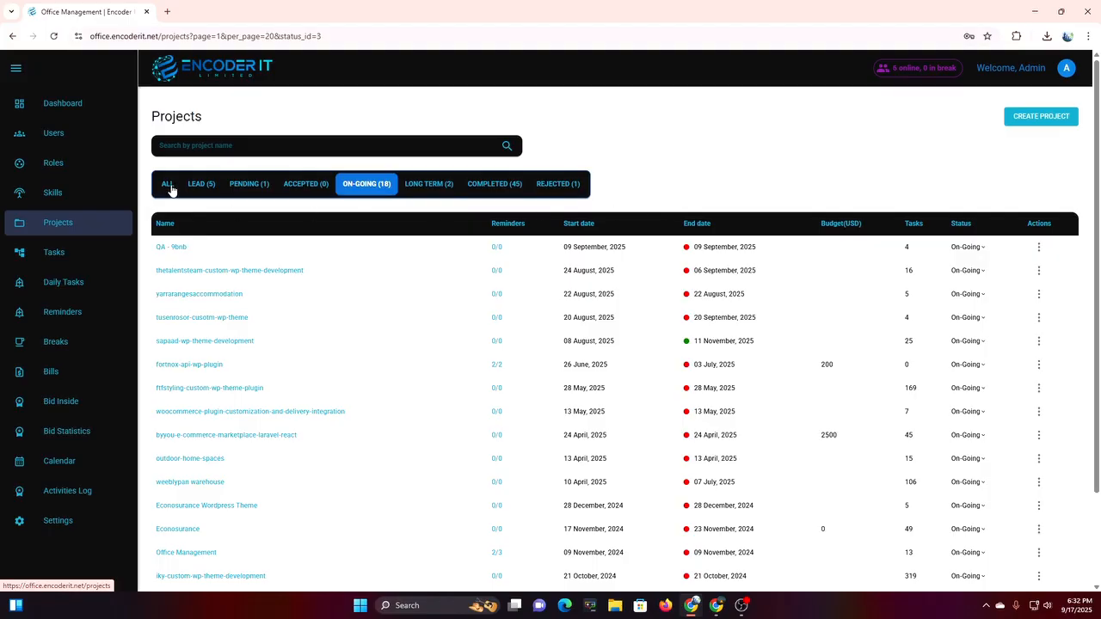
pyautogui.click(168, 185)
pyautogui.scroll(-2, 519, 418)
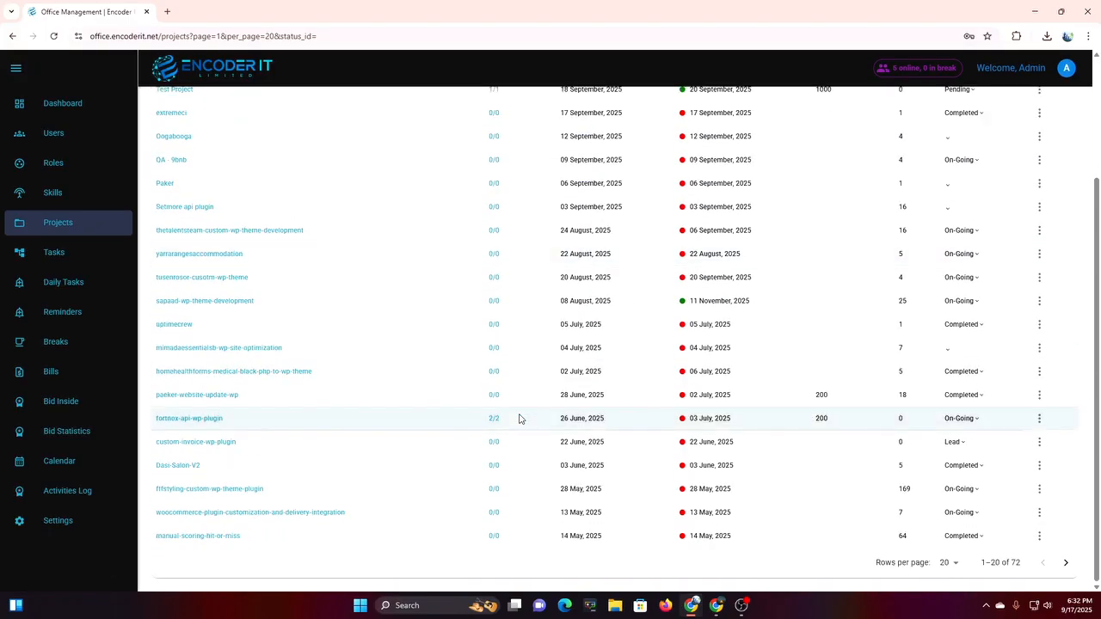
pyautogui.scroll(2, 518, 418)
pyautogui.click(210, 187)
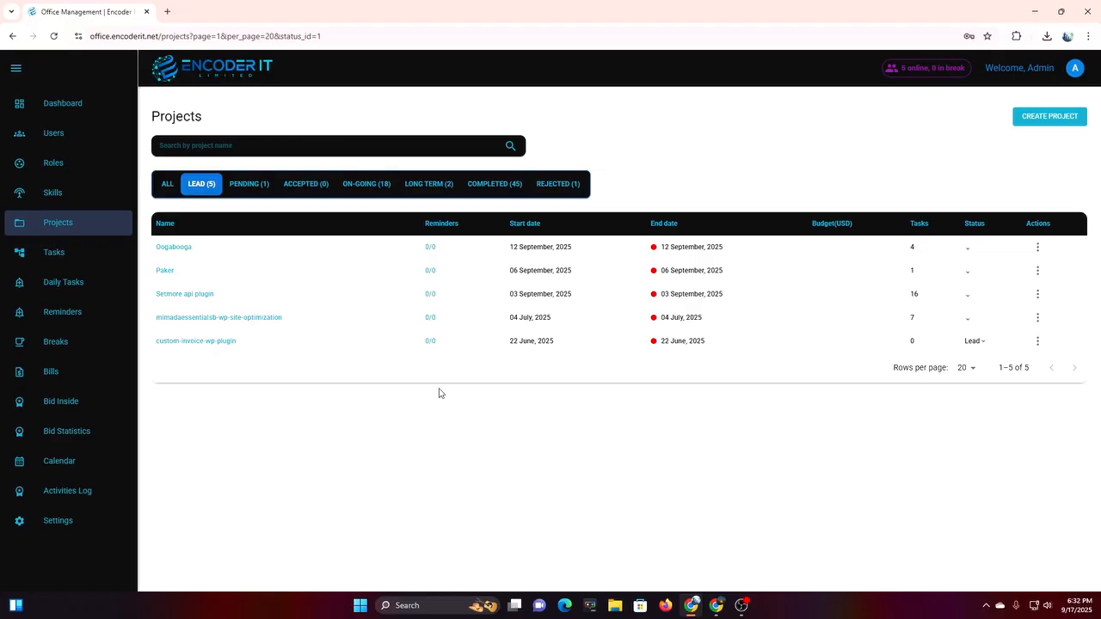
pyautogui.click(245, 184)
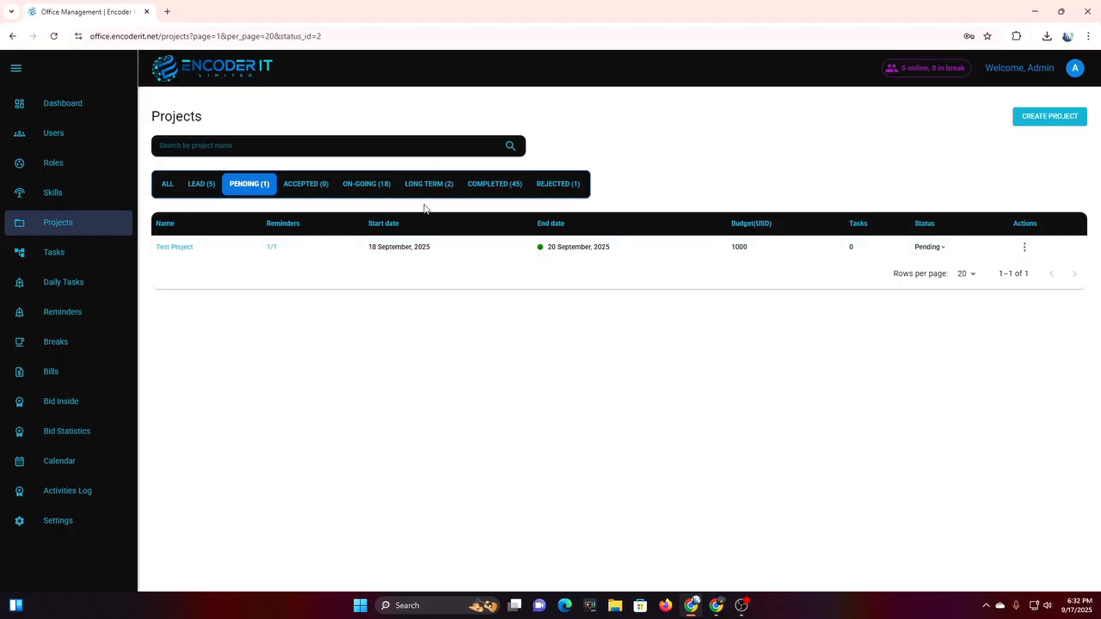
# Filter projects by accepted, on-going, long-term, completed and finally rejected status.
pyautogui.click(316, 186)
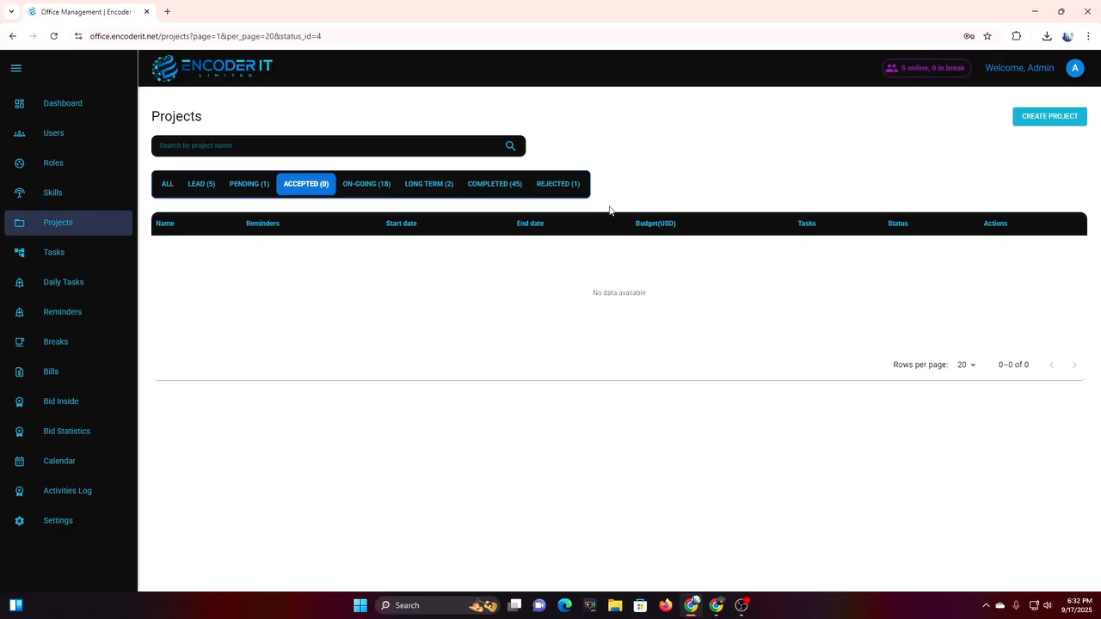
pyautogui.click(385, 191)
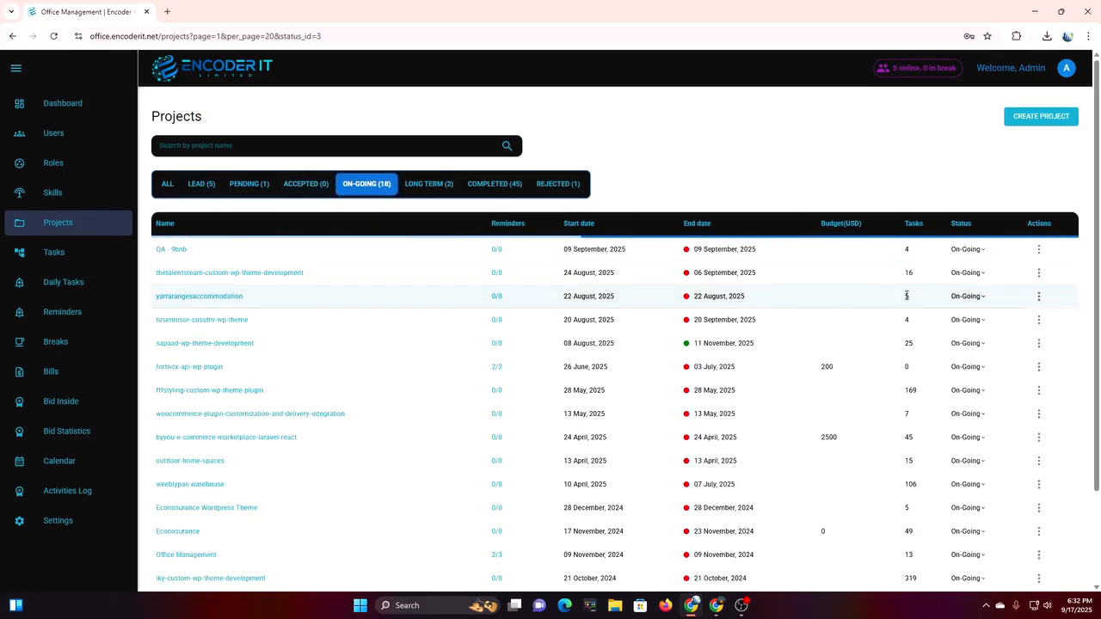
pyautogui.scroll(-2, 929, 336)
pyautogui.scroll(2, 930, 336)
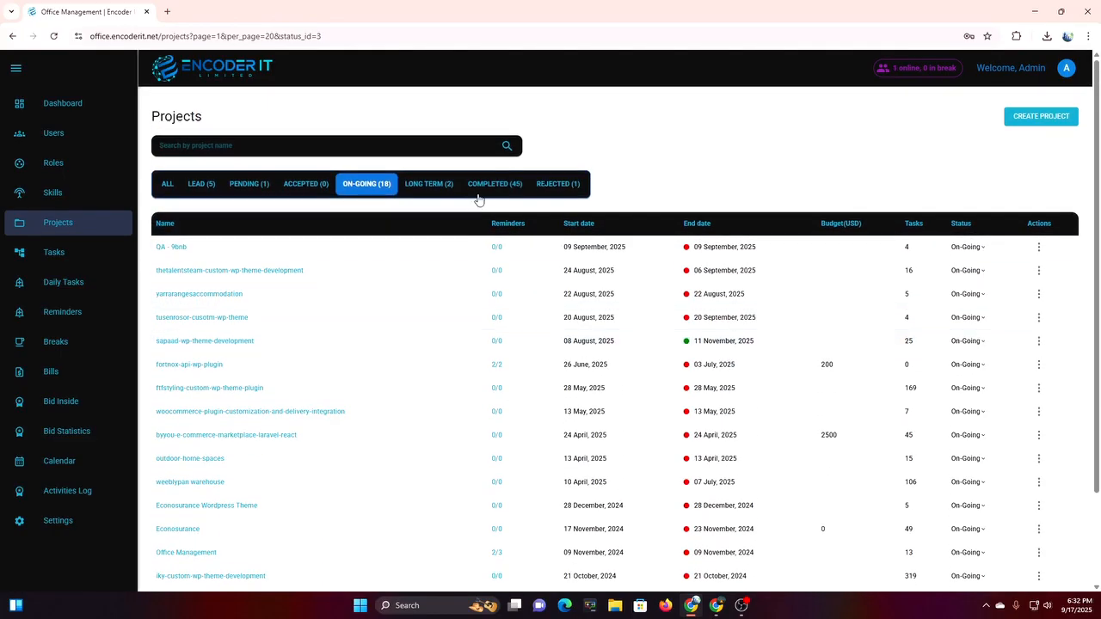
pyautogui.click(422, 184)
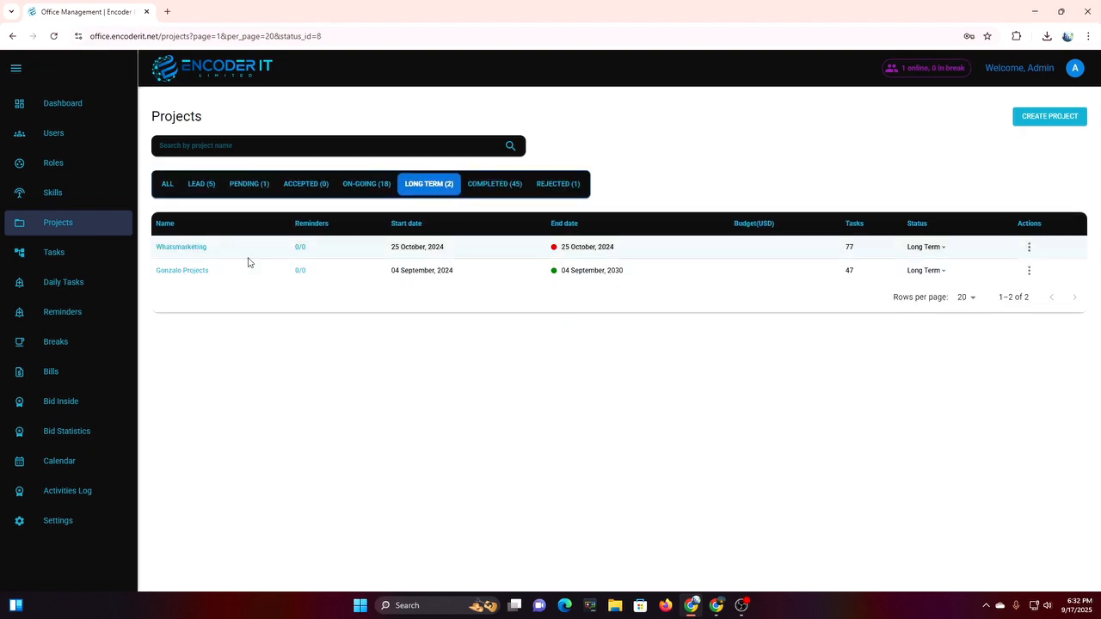
pyautogui.click(514, 184)
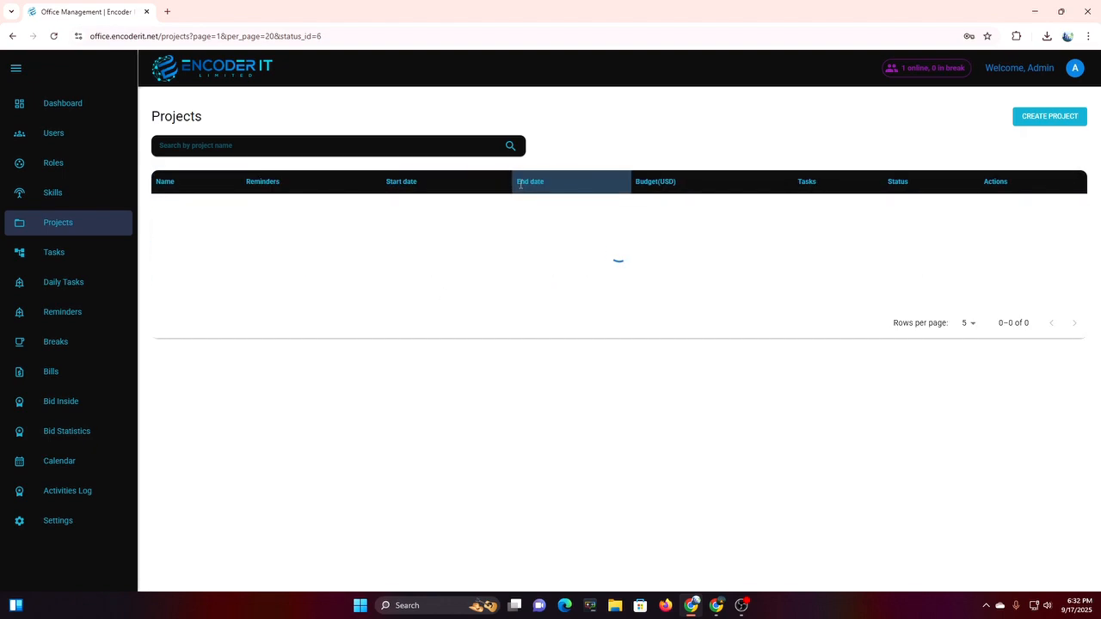
pyautogui.click(566, 183)
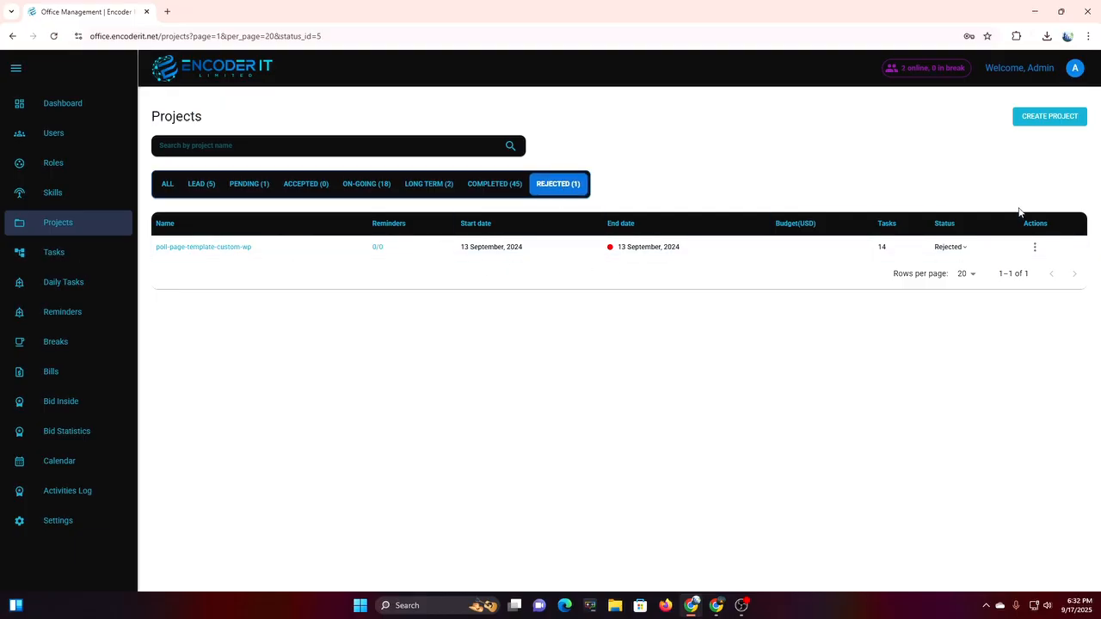
pyautogui.click(1045, 120)
# Name the project 'Test Pfroject 1' with an end date of 20 September 2025.
pyautogui.click(413, 162)
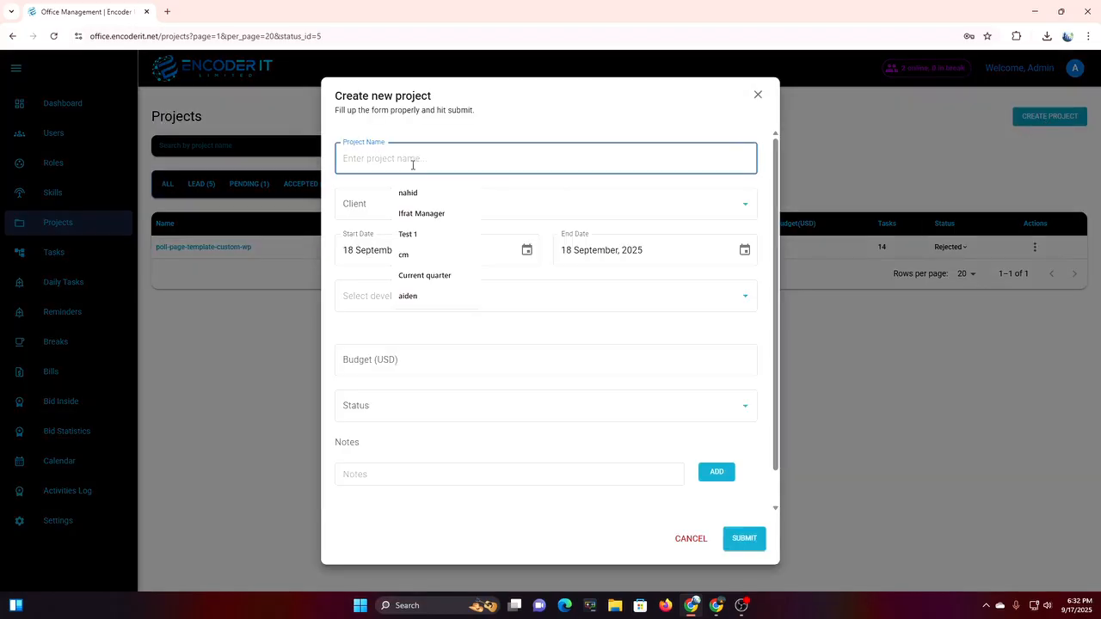
pyautogui.write('Test Pfroject 1')
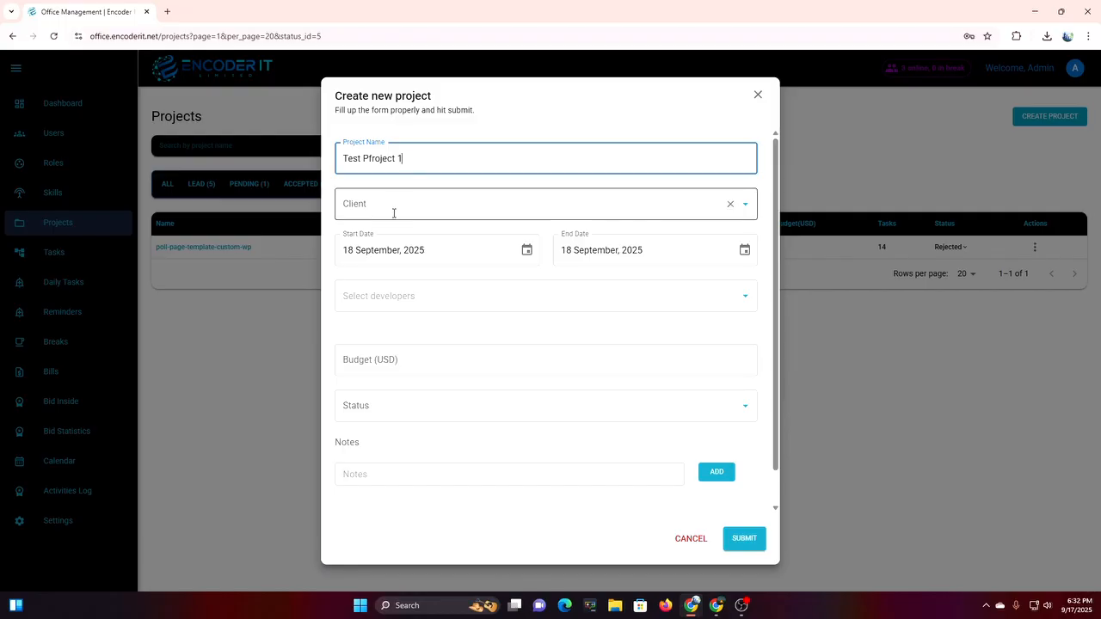
pyautogui.click(745, 249)
pyautogui.click(713, 375)
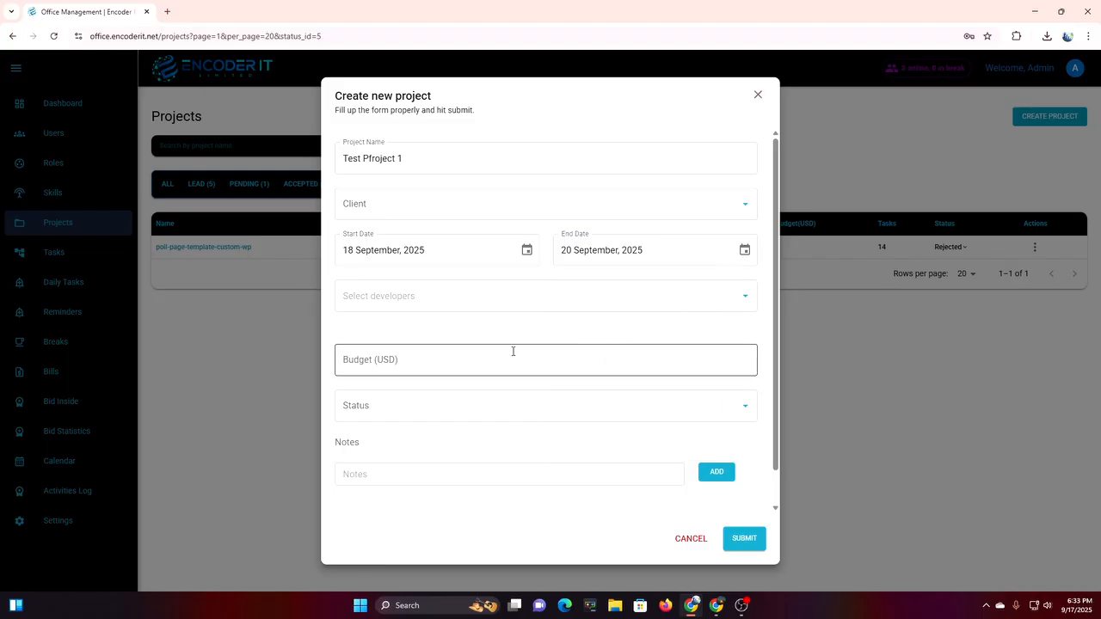
# Assign Test User as developer from 18 to 20 September.
pyautogui.click(418, 297)
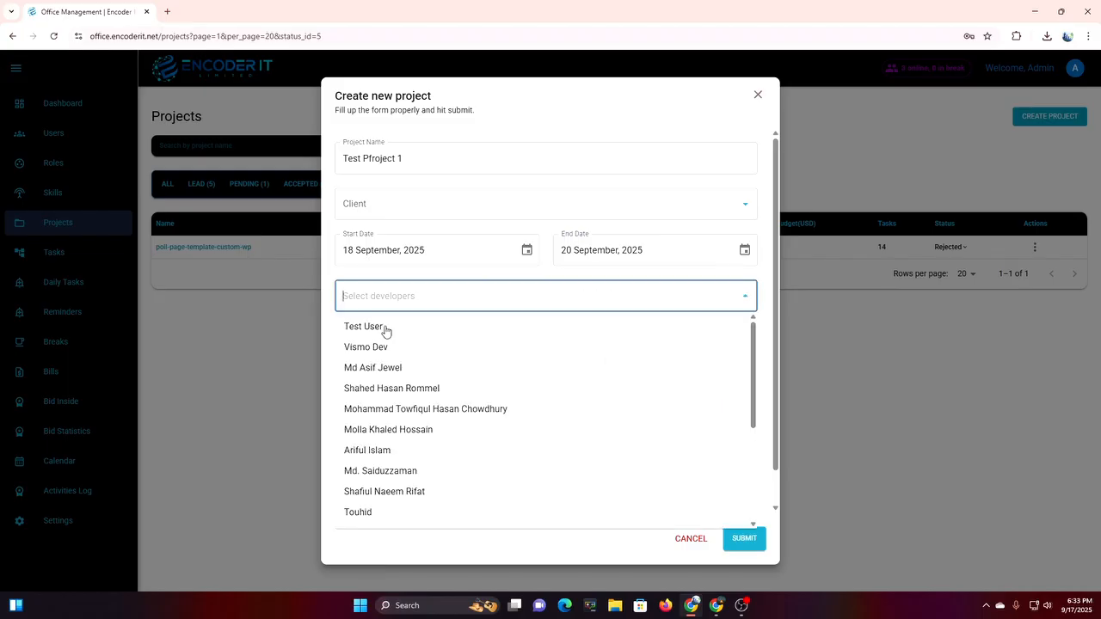
pyautogui.click(554, 334)
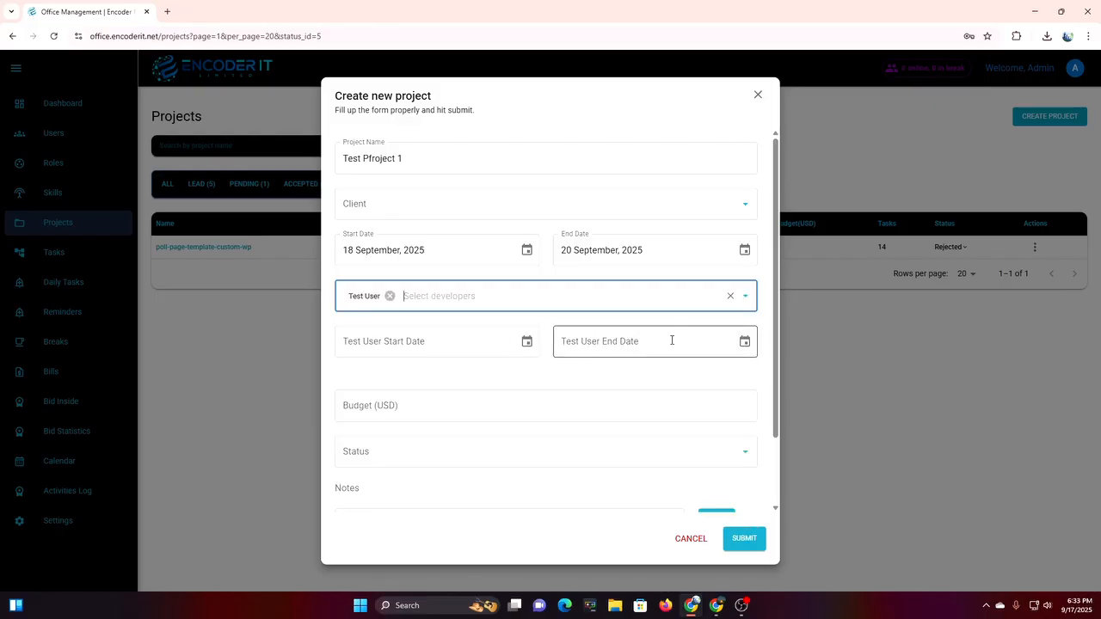
pyautogui.click(526, 341)
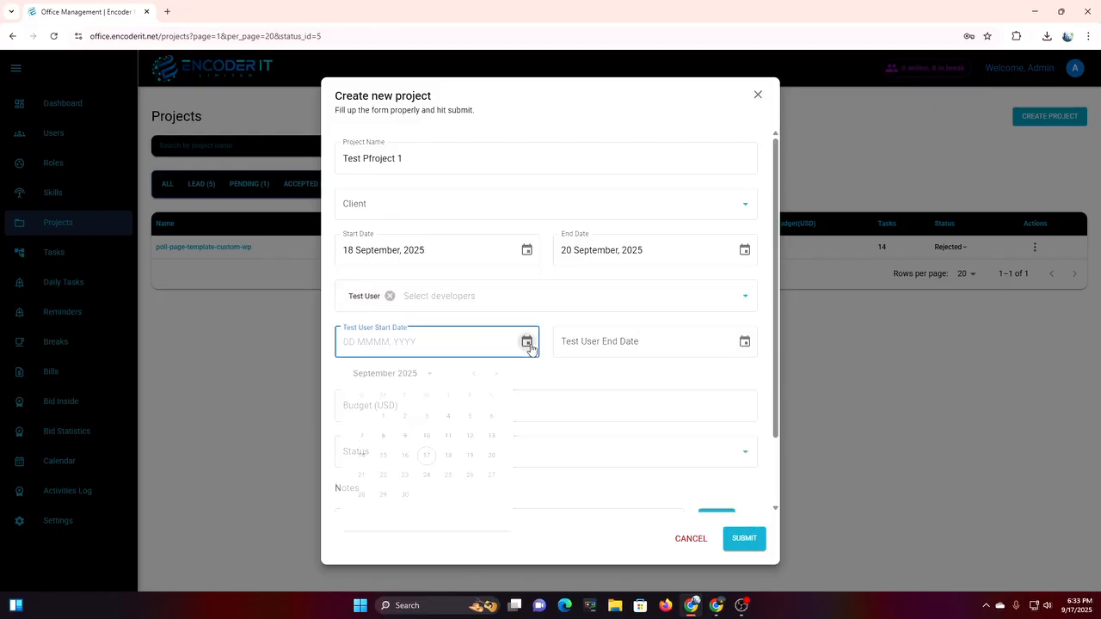
pyautogui.click(448, 467)
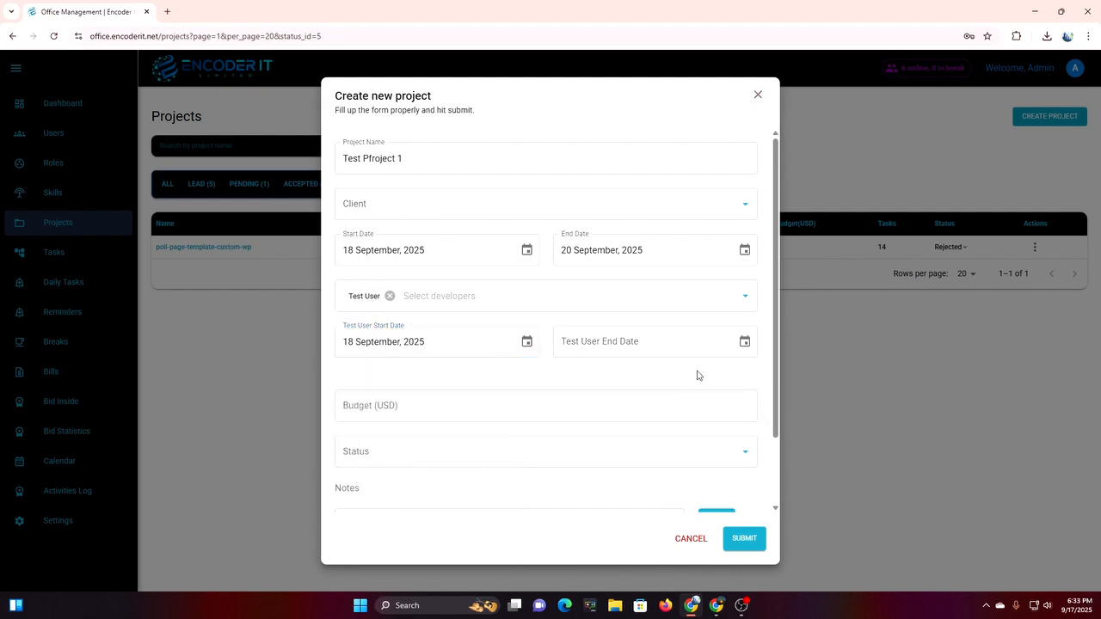
pyautogui.click(743, 342)
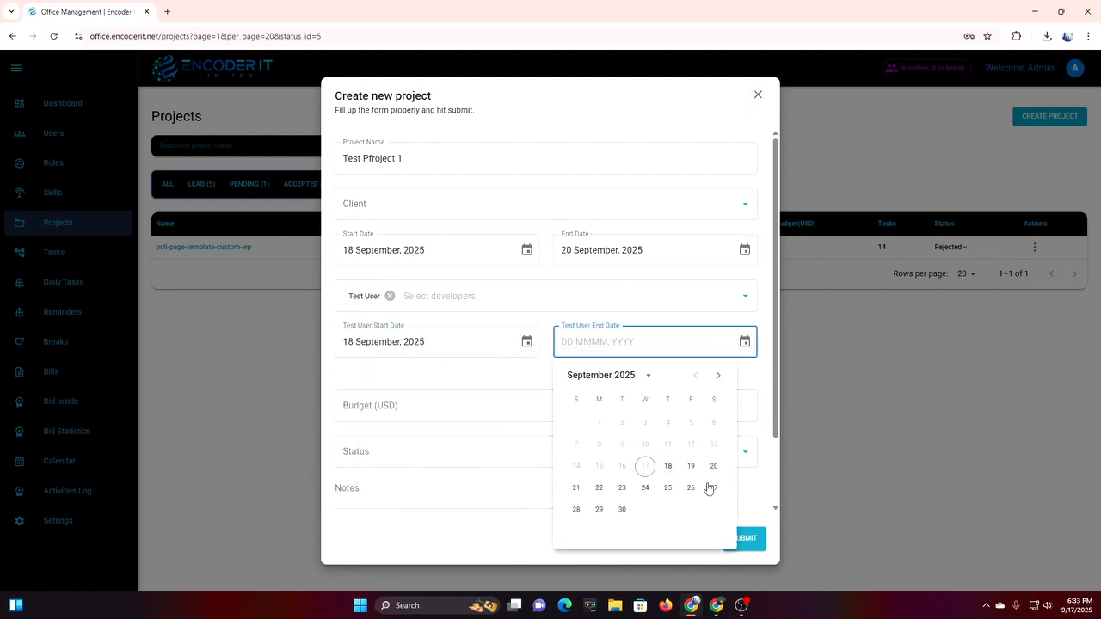
pyautogui.click(714, 466)
# Set budget 997 and status Pending, submit, and view the pending projects.
pyautogui.click(450, 406)
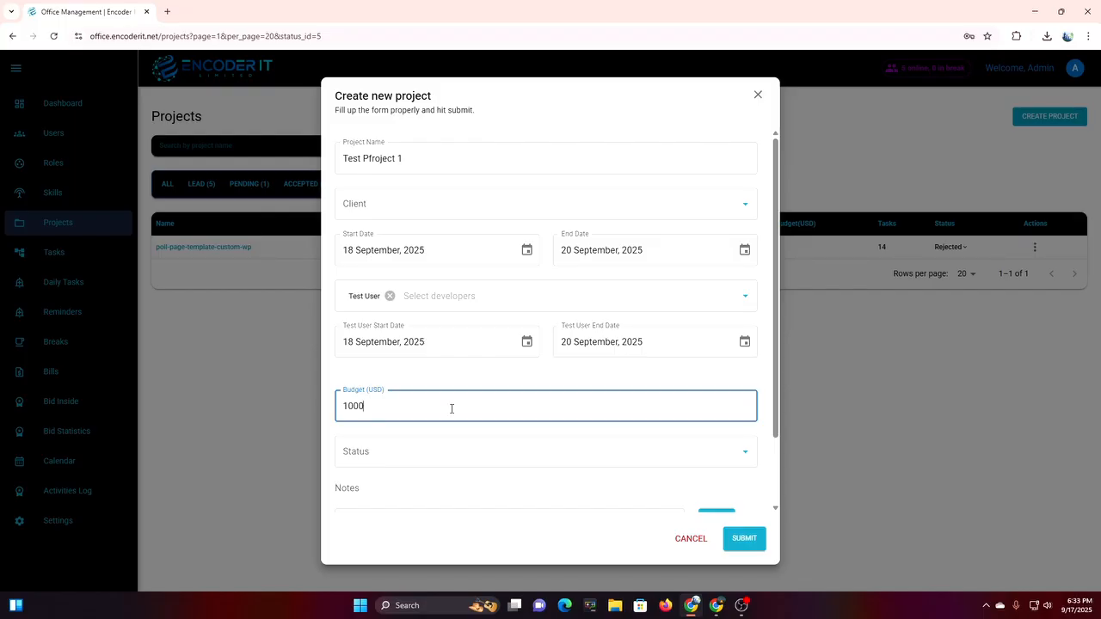
pyautogui.write('1000')
pyautogui.scroll(-3, 451, 408)
pyautogui.moveTo(393, 327); pyautogui.dragTo(322, 329)
pyautogui.click(400, 370)
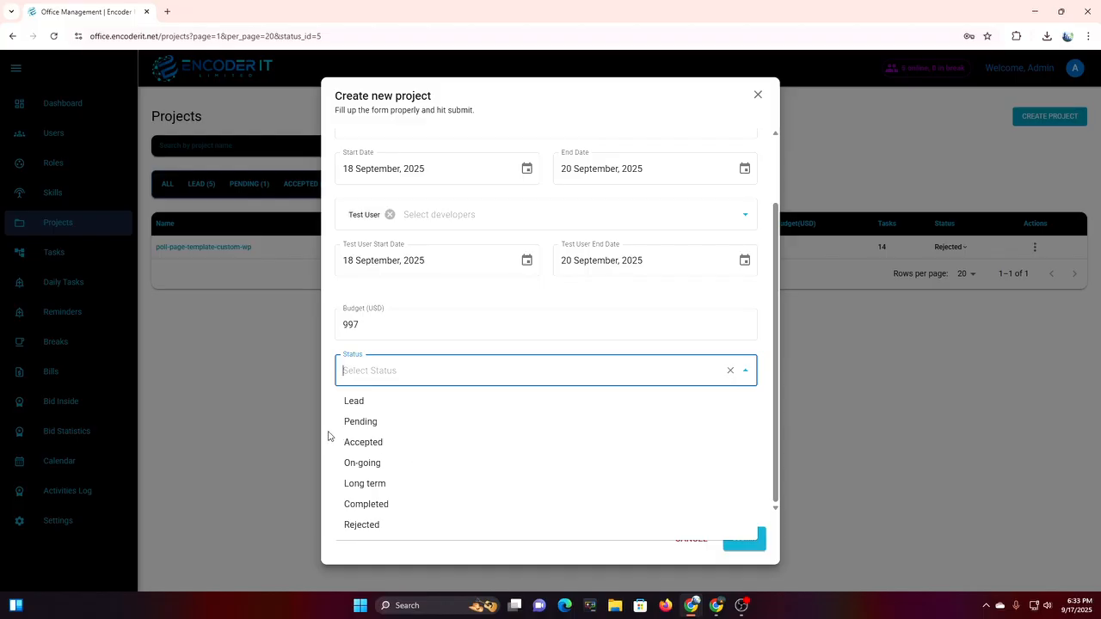
pyautogui.click(379, 423)
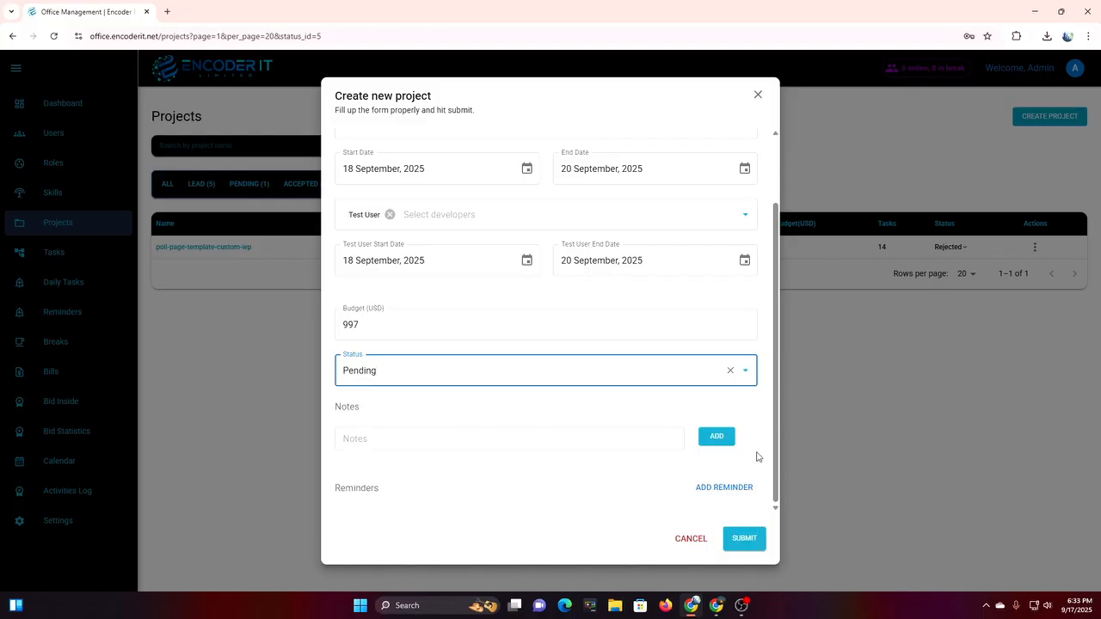
pyautogui.click(752, 545)
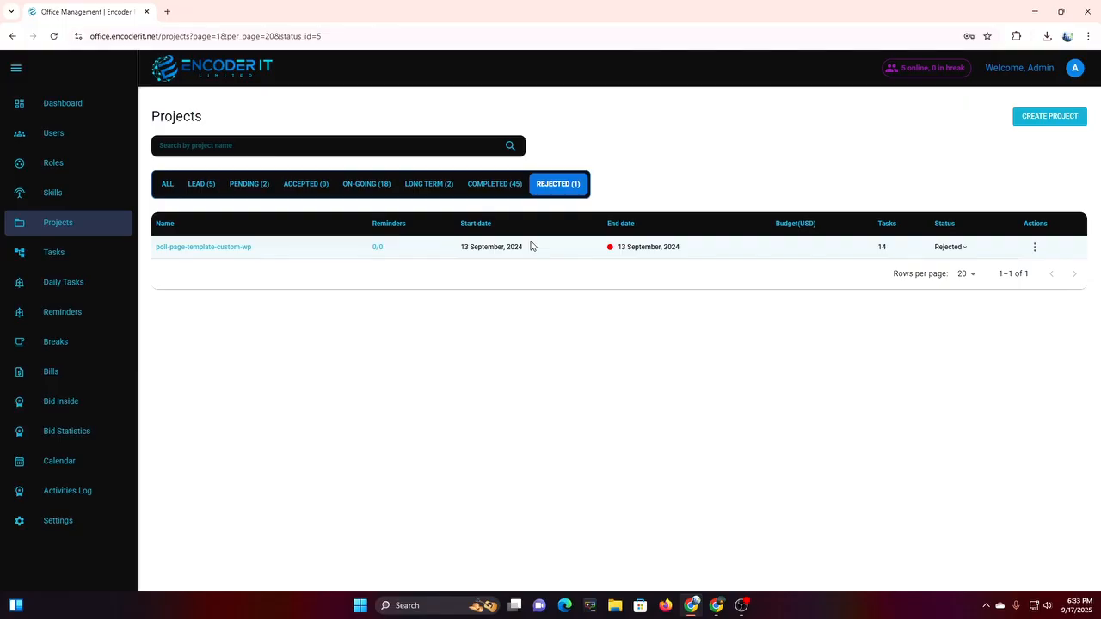
pyautogui.click(240, 192)
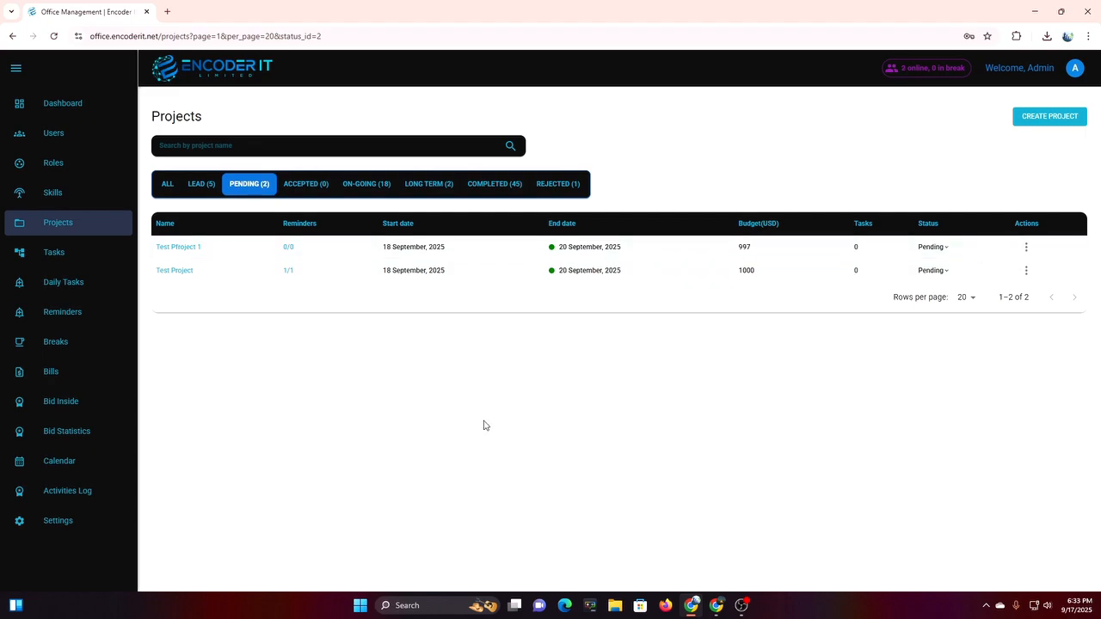
pyautogui.click(71, 264)
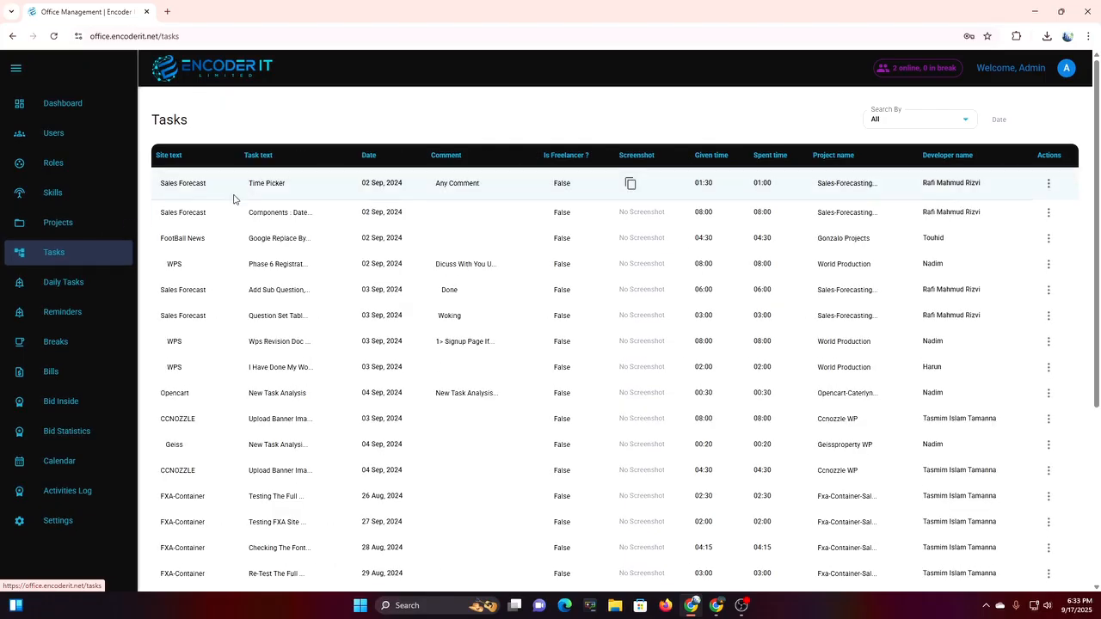
# Filter tasks by project to show only QA - 9bnb.
pyautogui.scroll(-3, 929, 405)
pyautogui.scroll(3, 930, 406)
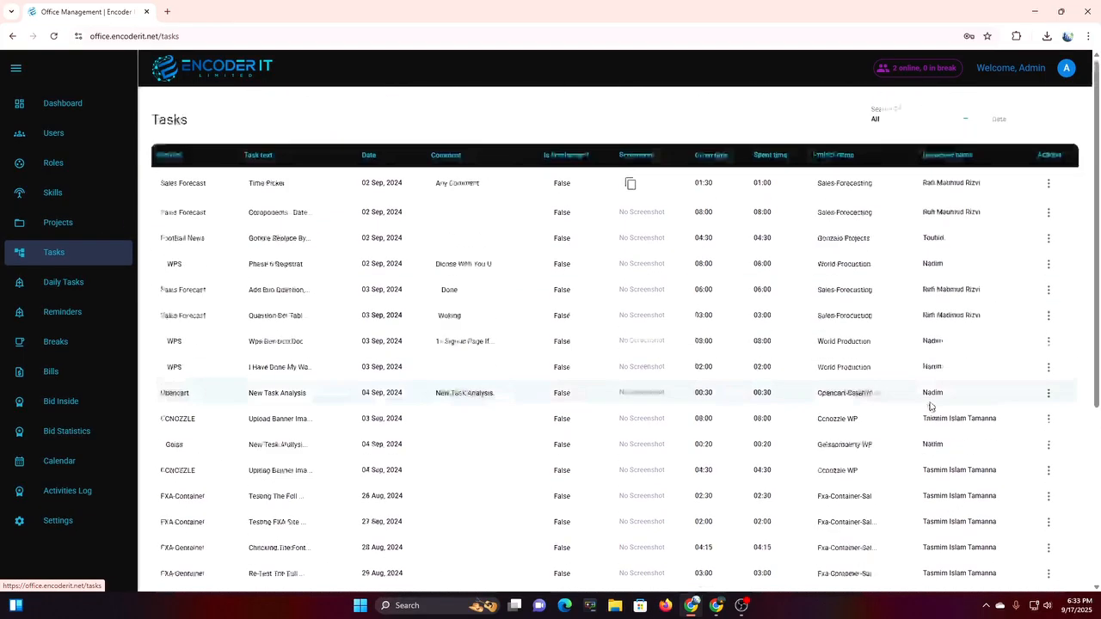
pyautogui.click(967, 121)
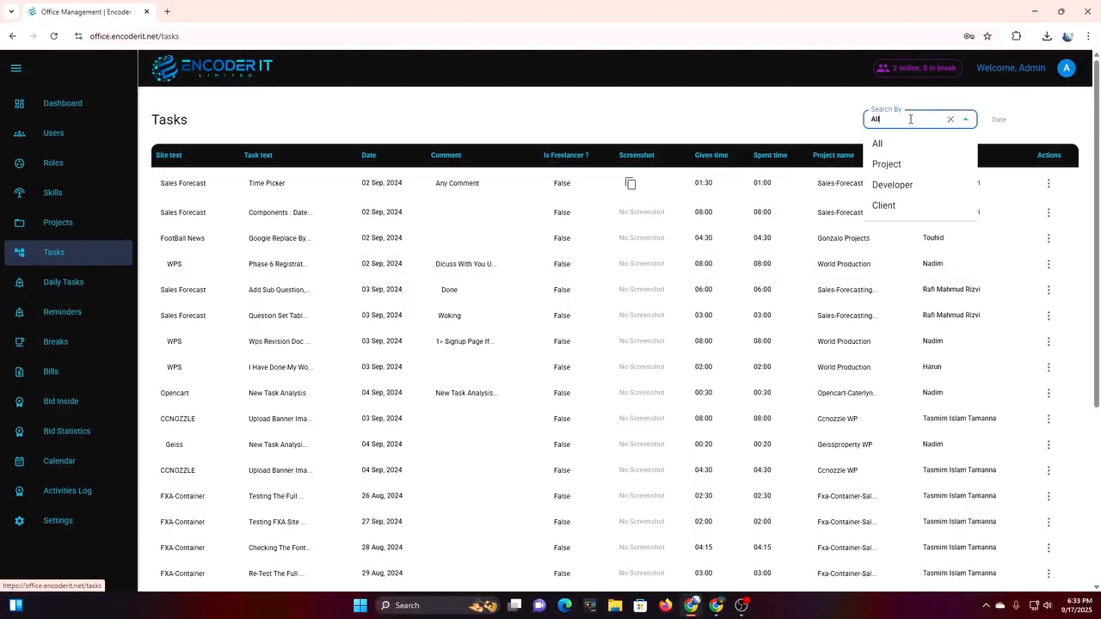
pyautogui.click(885, 170)
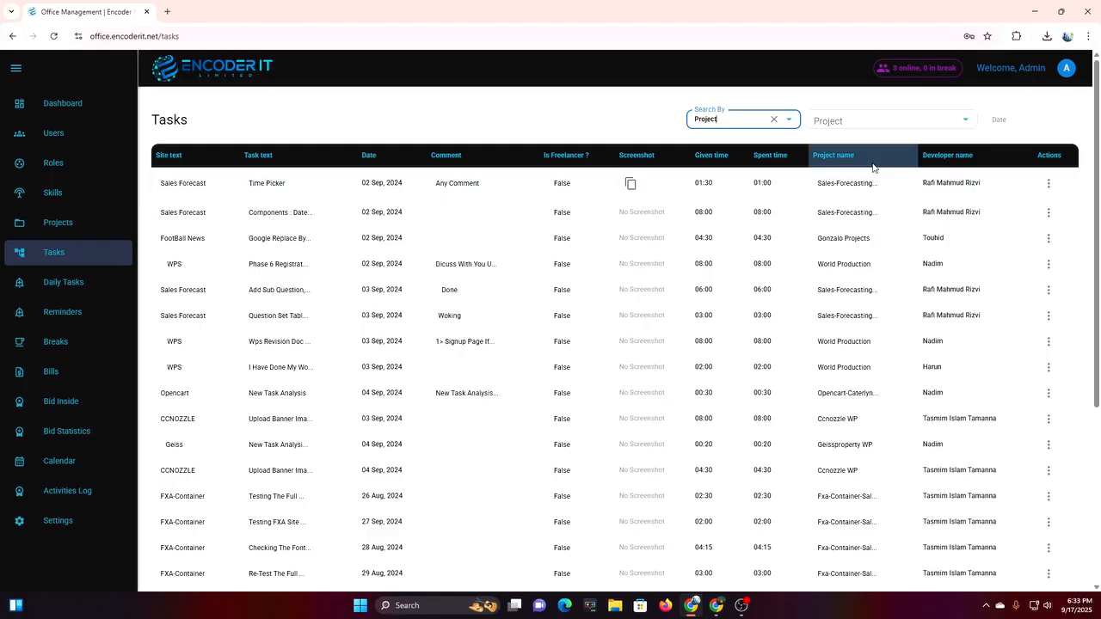
pyautogui.click(856, 125)
pyautogui.scroll(-3, 887, 288)
pyautogui.scroll(2, 887, 287)
pyautogui.click(854, 175)
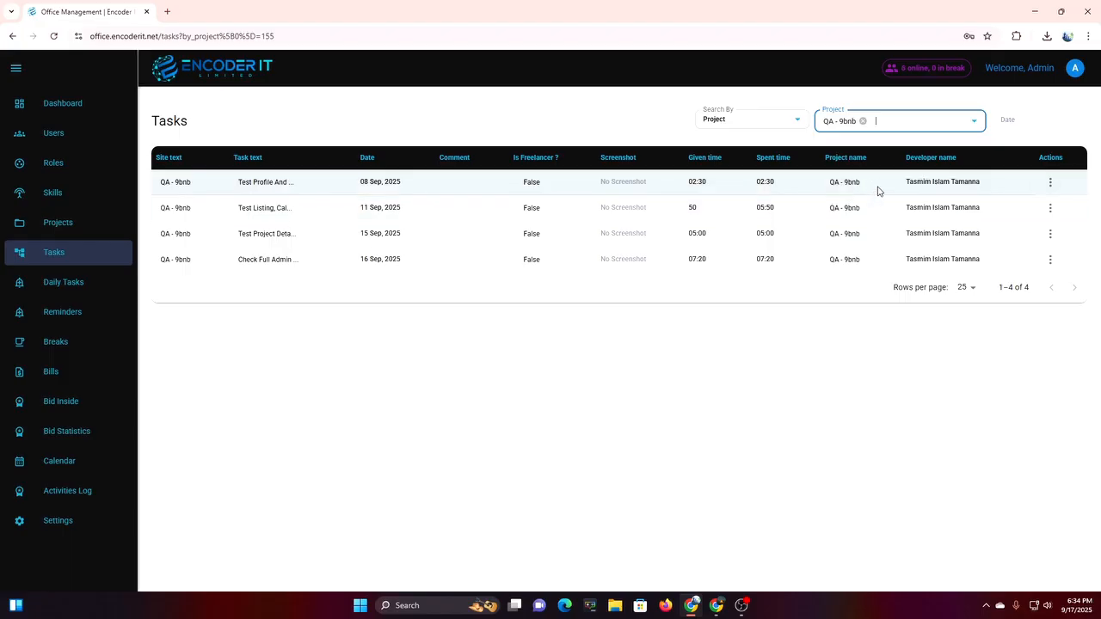
# Filter tasks by developer, first Test User and then Touhid.
pyautogui.click(758, 120)
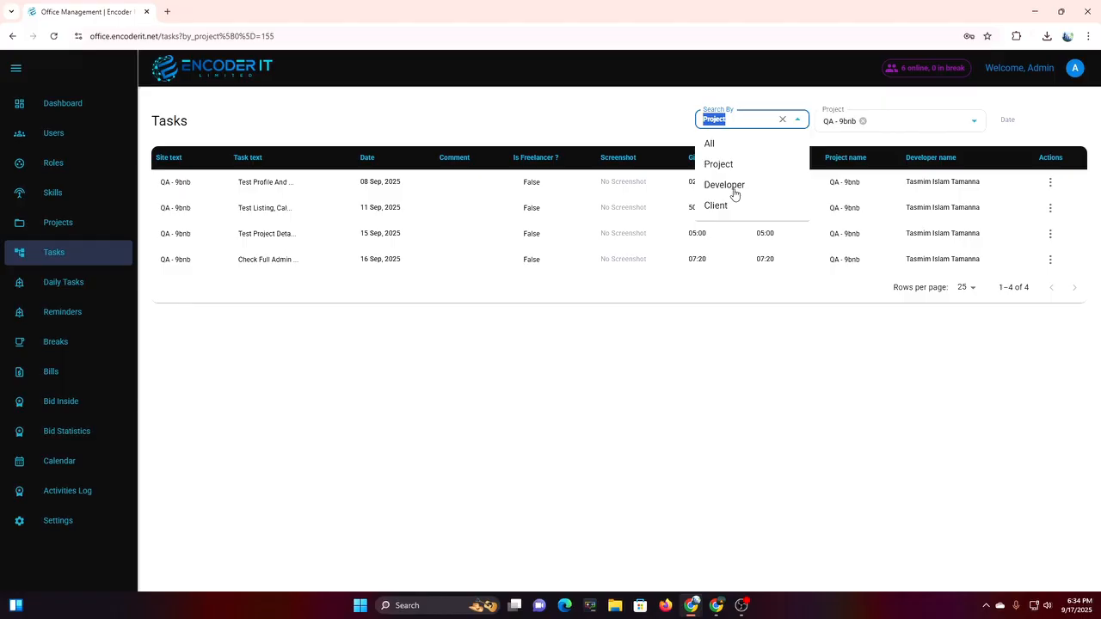
pyautogui.click(732, 190)
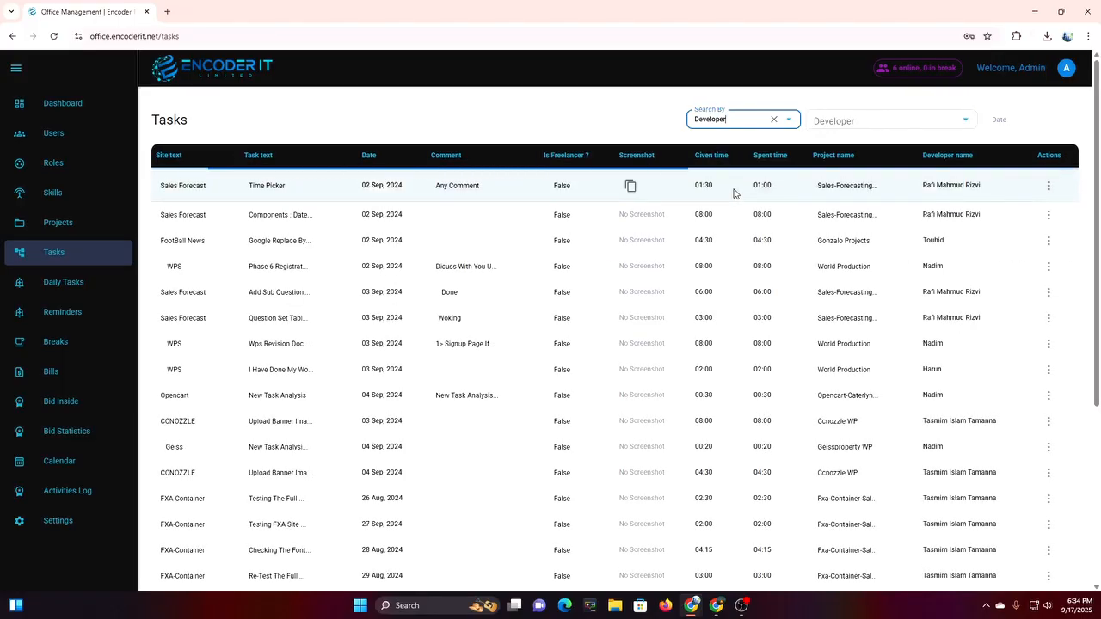
pyautogui.click(864, 117)
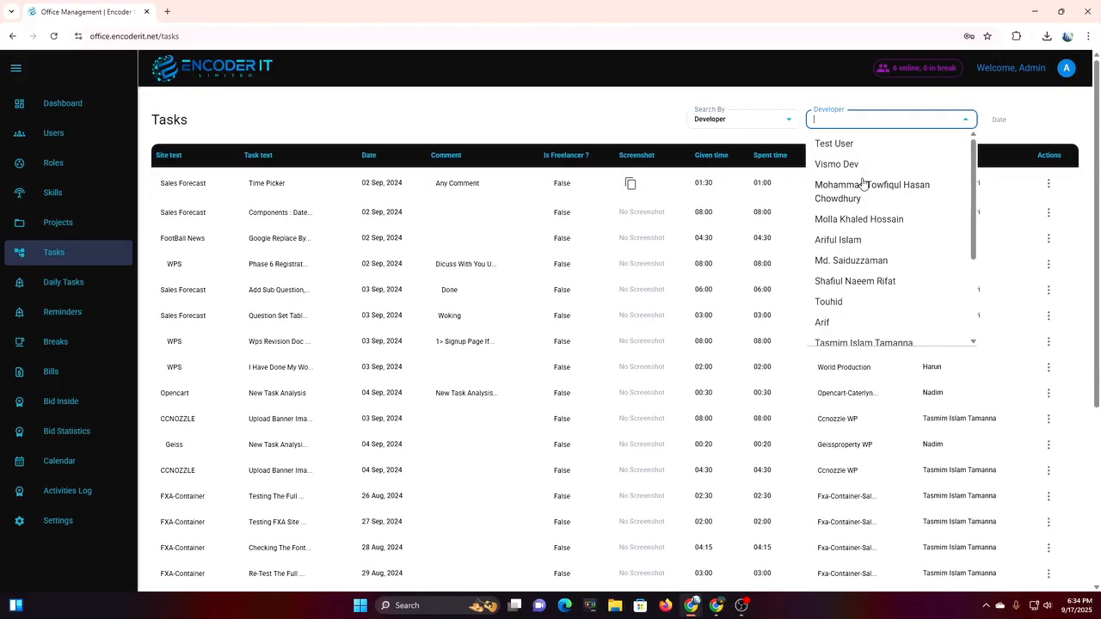
pyautogui.click(850, 145)
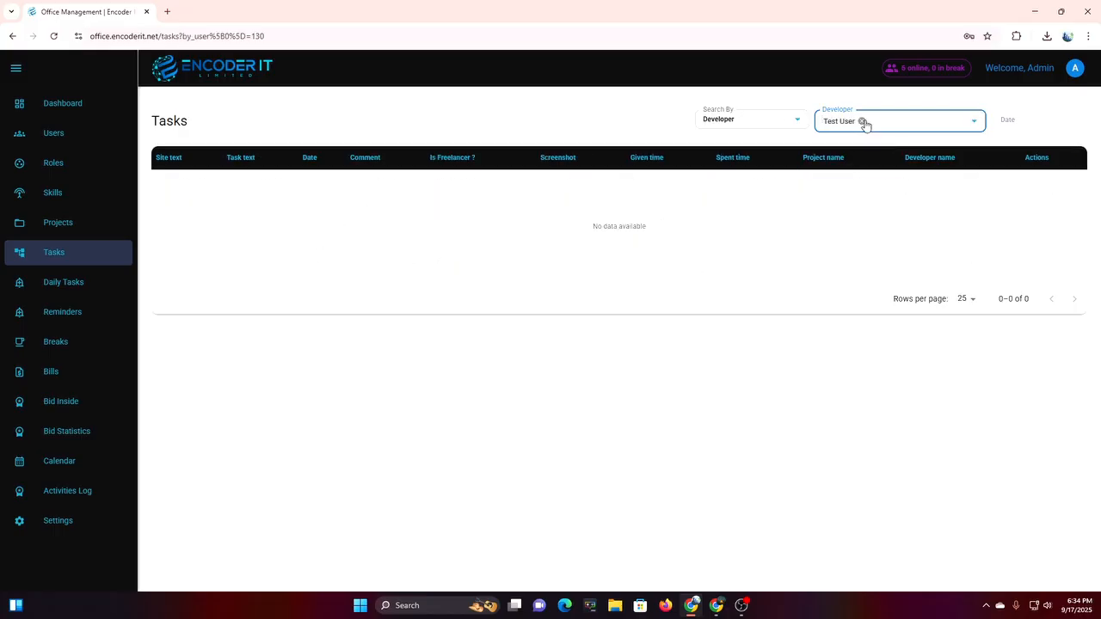
pyautogui.click(864, 121)
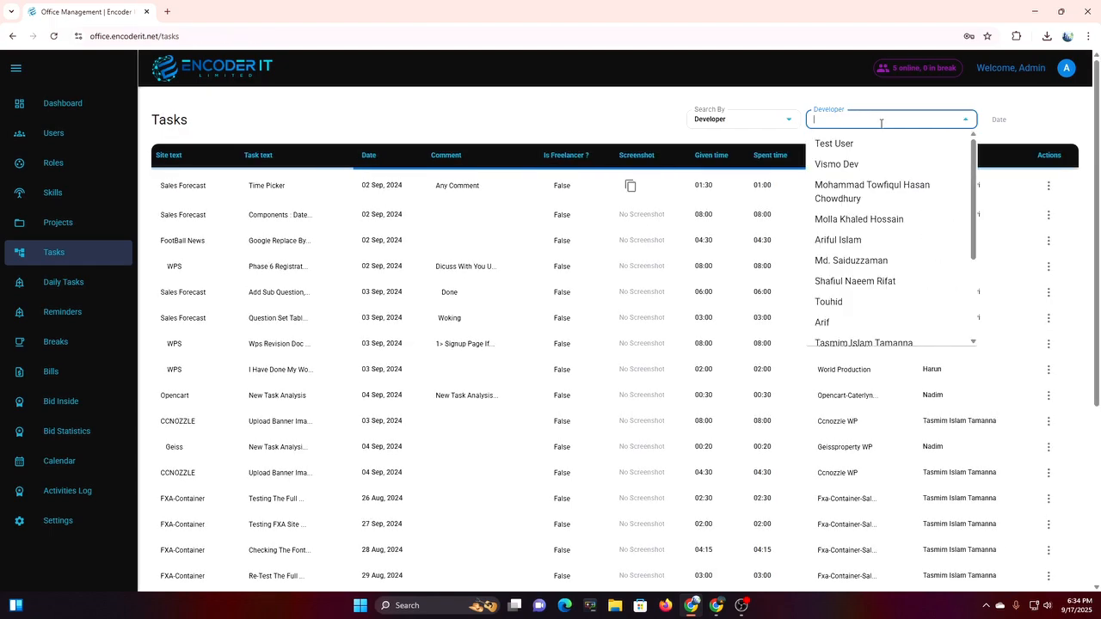
pyautogui.click(860, 301)
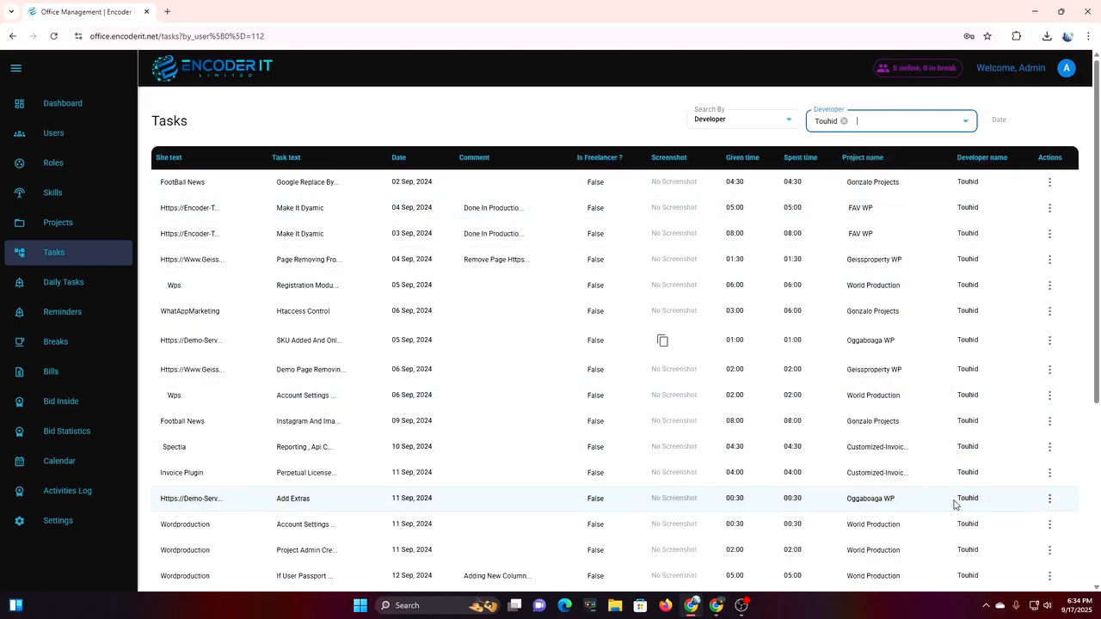
# Filter the employee's tasks to 13–16 September 2025, then go to Daily Tasks.
pyautogui.scroll(-2, 1001, 490)
pyautogui.scroll(1, 1001, 490)
pyautogui.scroll(2, 1001, 492)
pyautogui.click(1036, 124)
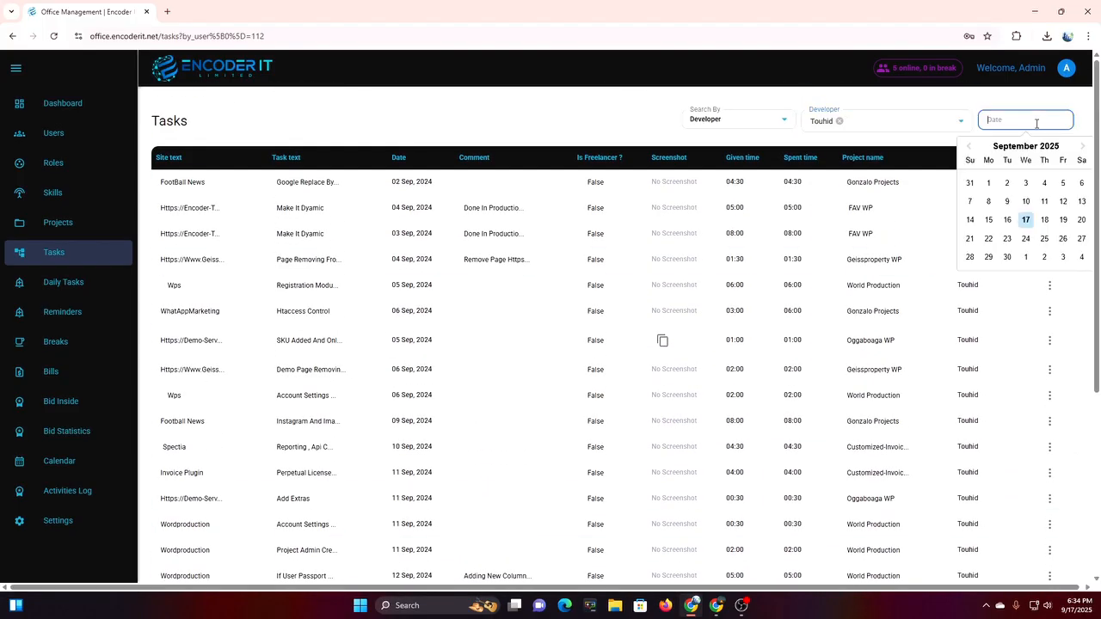
pyautogui.click(1007, 220)
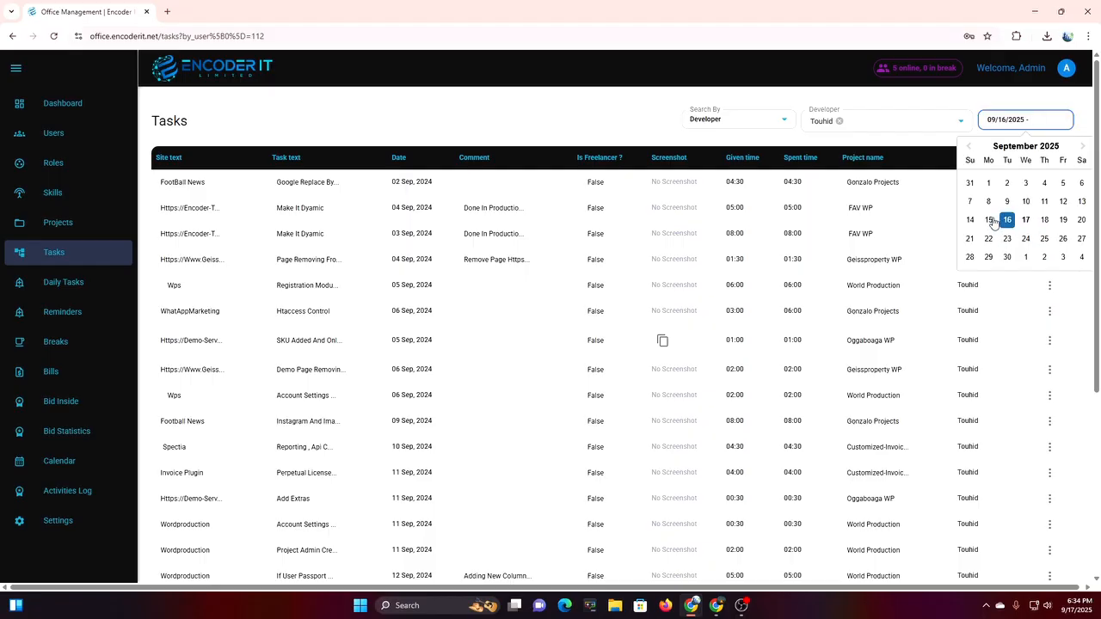
pyautogui.click(1082, 202)
pyautogui.click(1006, 221)
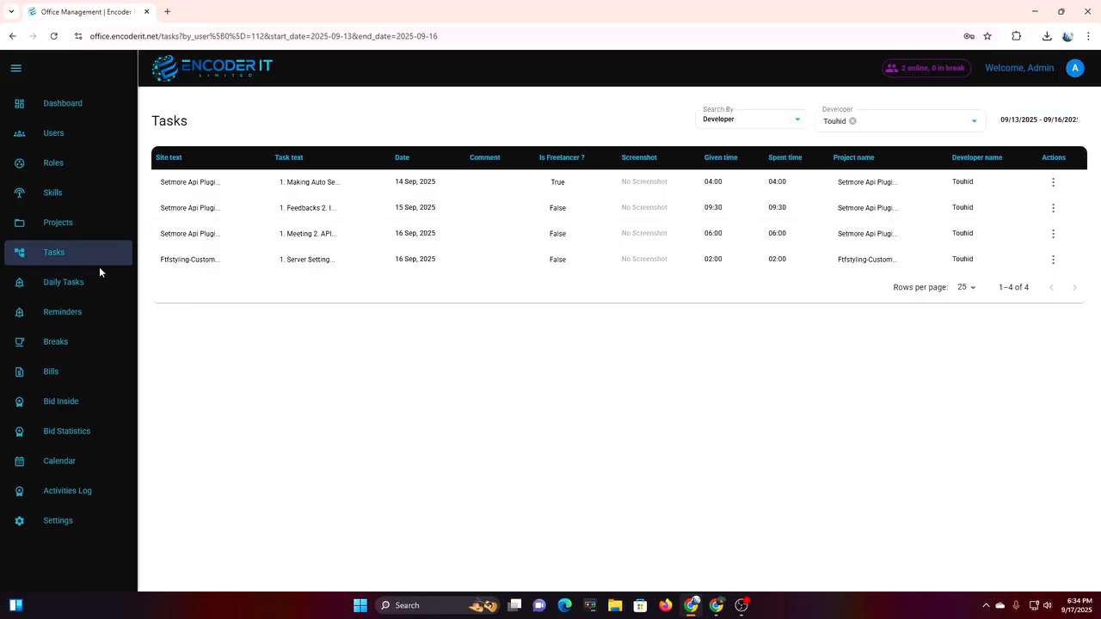
pyautogui.click(75, 289)
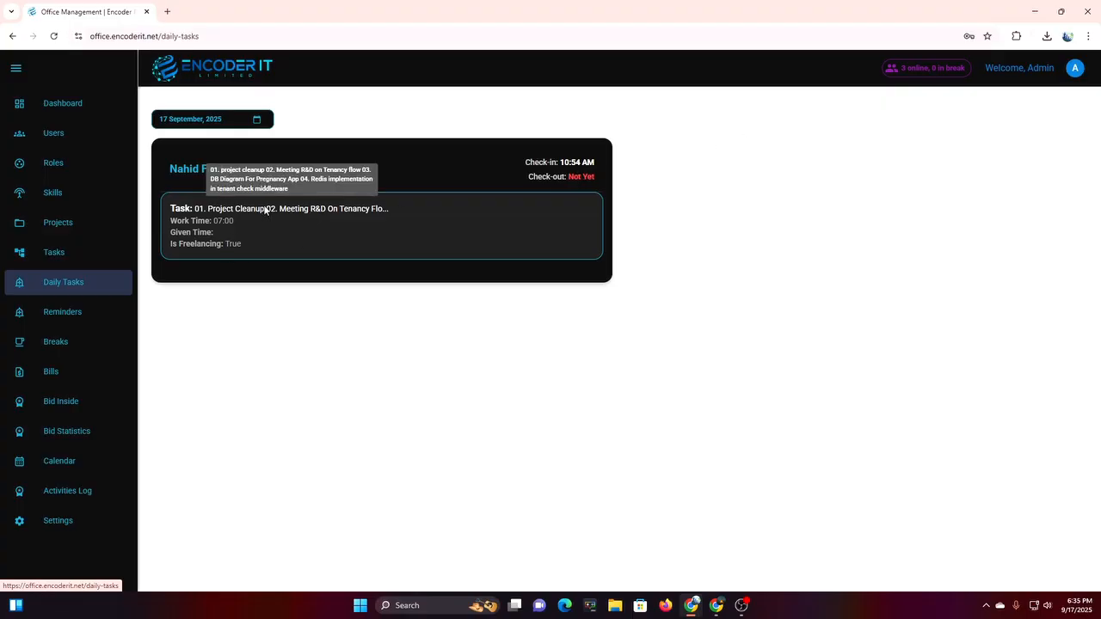
# Show everyone's daily tasks for 16 September 2025, review the cards, then go to Reminders.
pyautogui.click(256, 121)
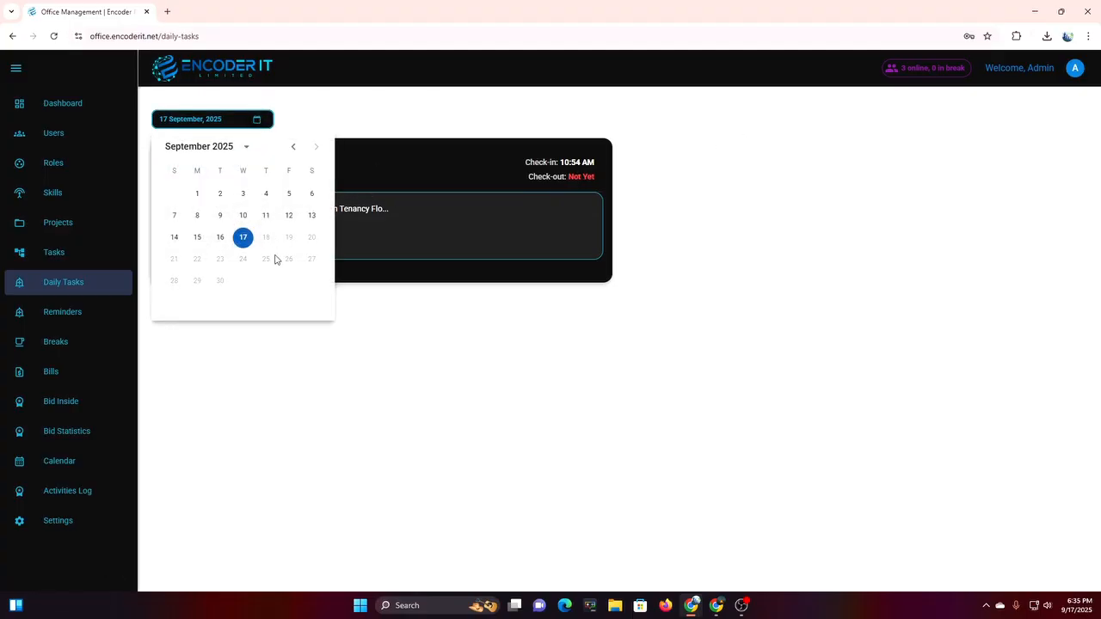
pyautogui.click(214, 240)
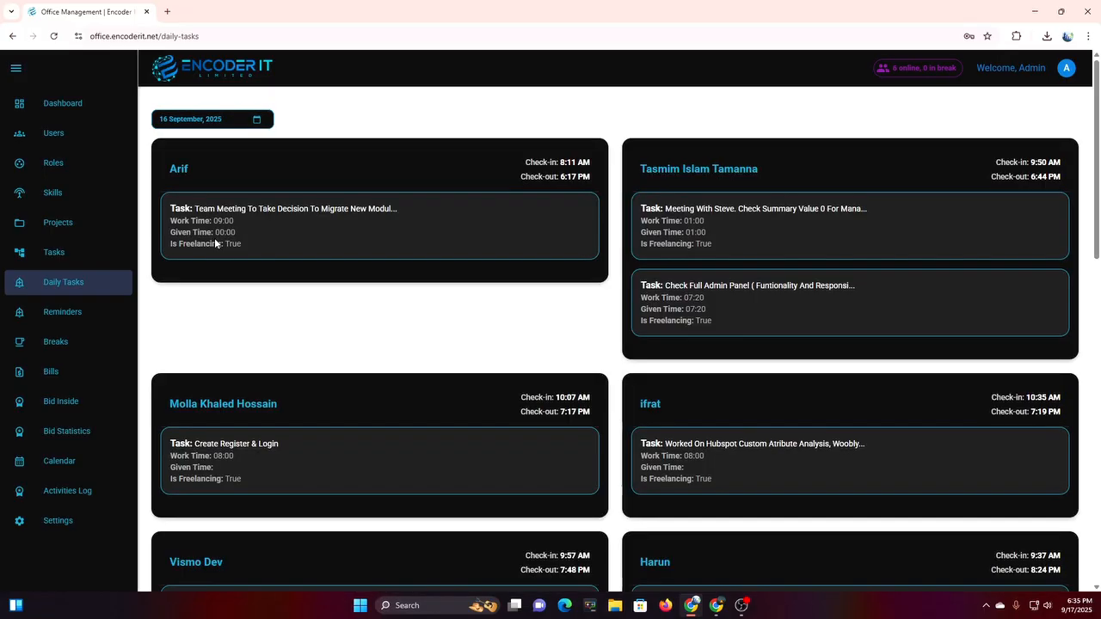
pyautogui.scroll(-1, 864, 172)
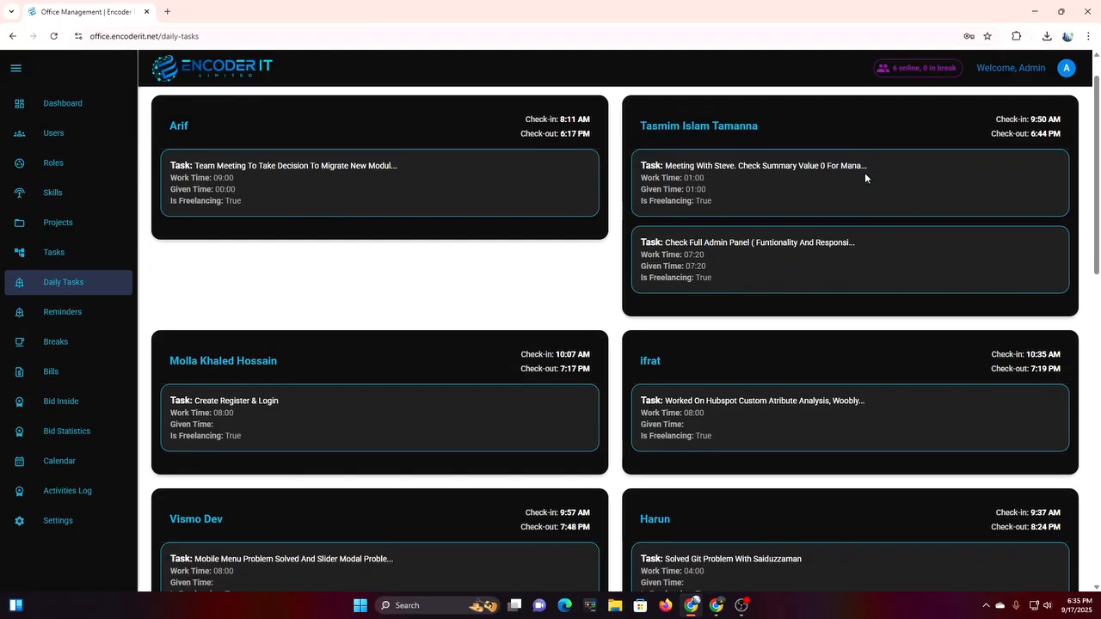
pyautogui.scroll(1, 864, 172)
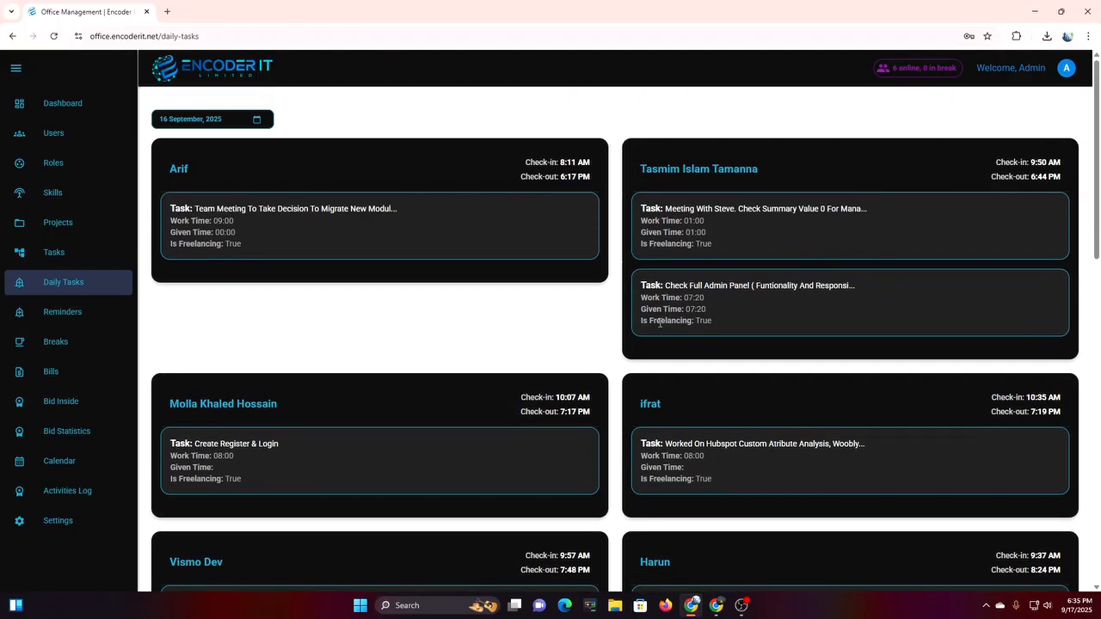
pyautogui.scroll(-3, 764, 497)
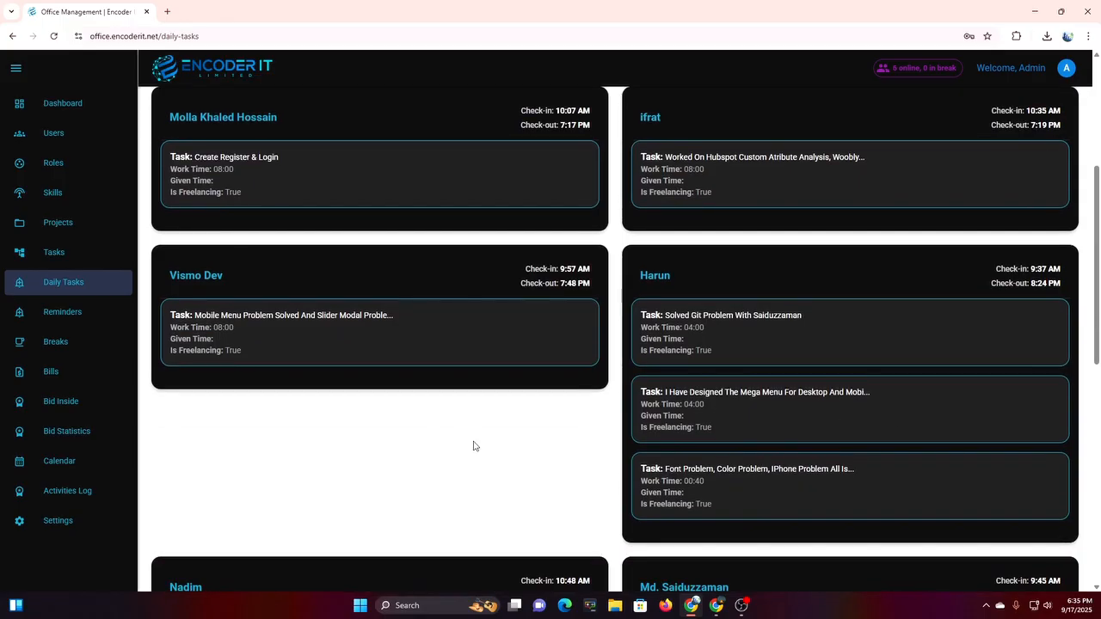
pyautogui.scroll(-6, 696, 455)
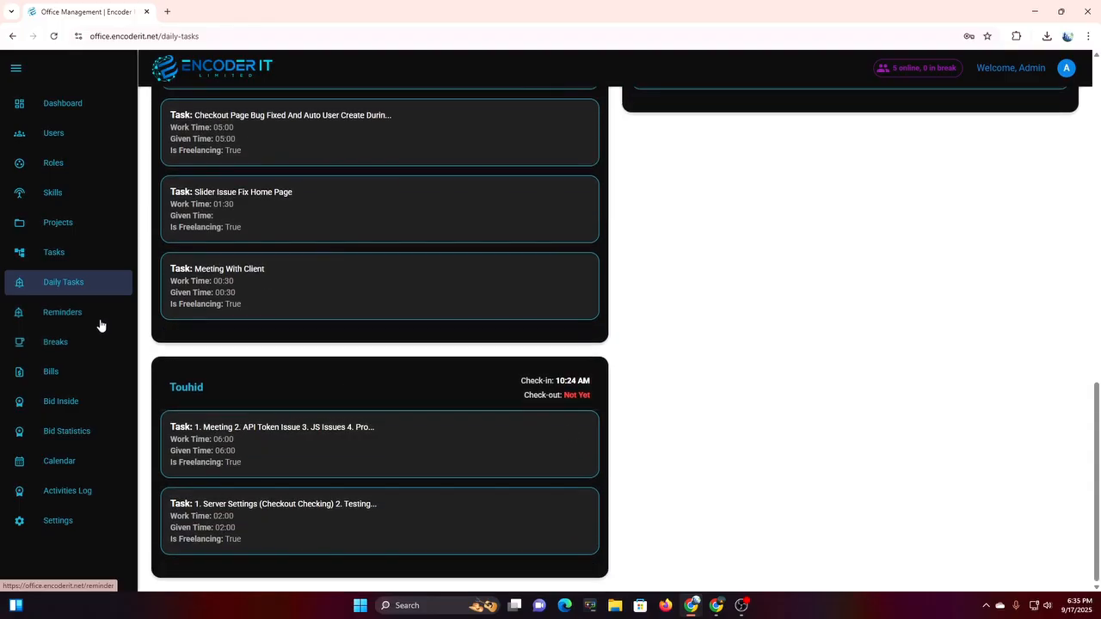
pyautogui.scroll(10, 417, 370)
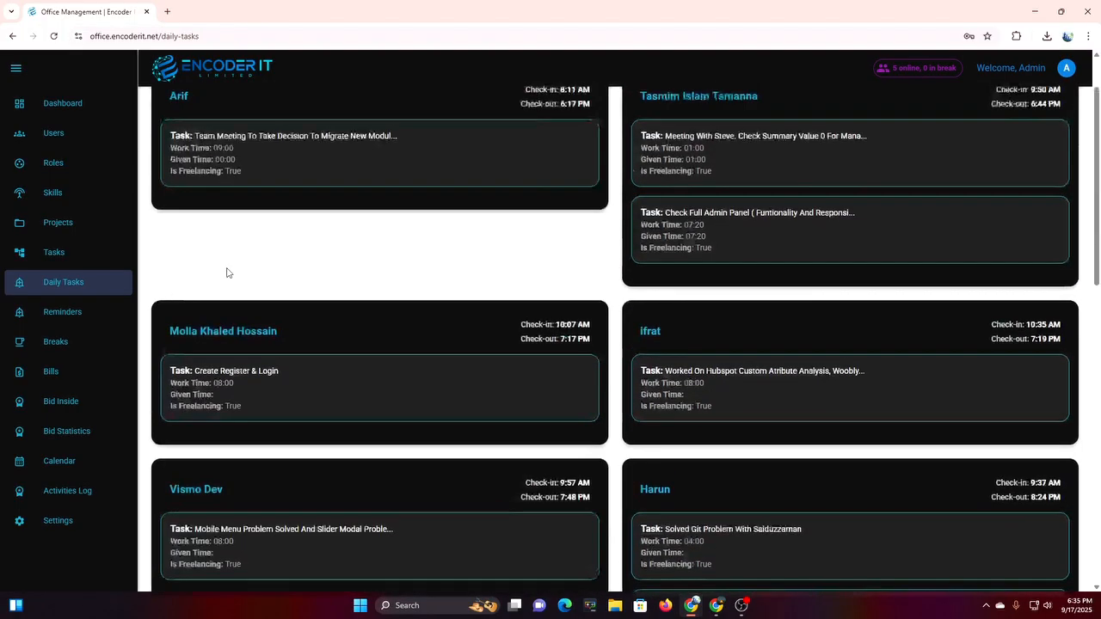
pyautogui.click(63, 313)
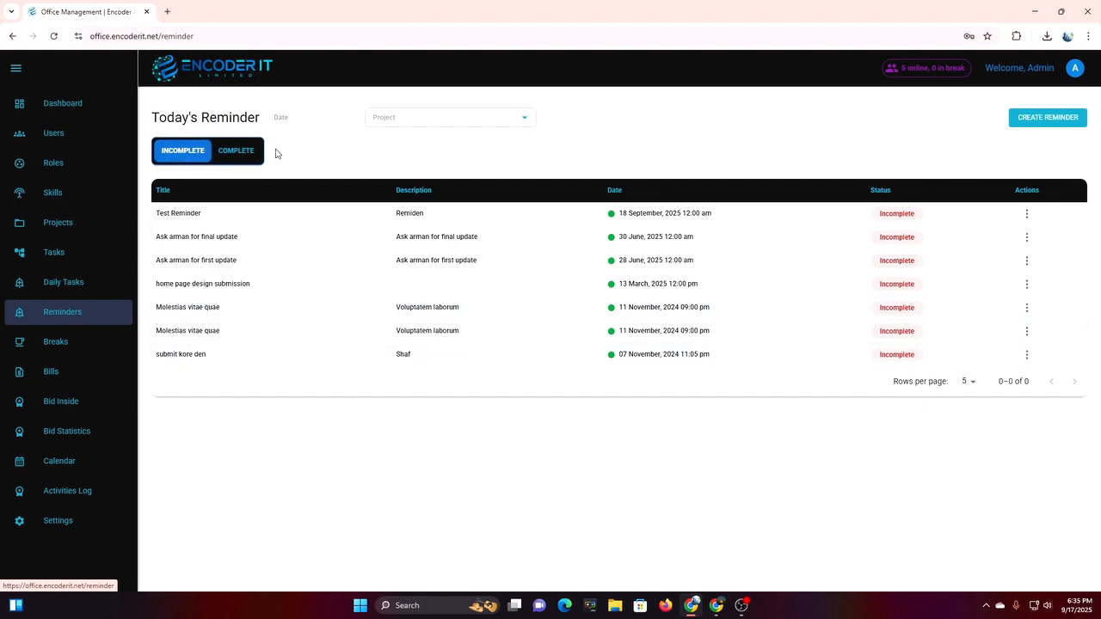
# Set the reminders date range to 17–18 September 2025.
pyautogui.click(249, 155)
pyautogui.click(314, 117)
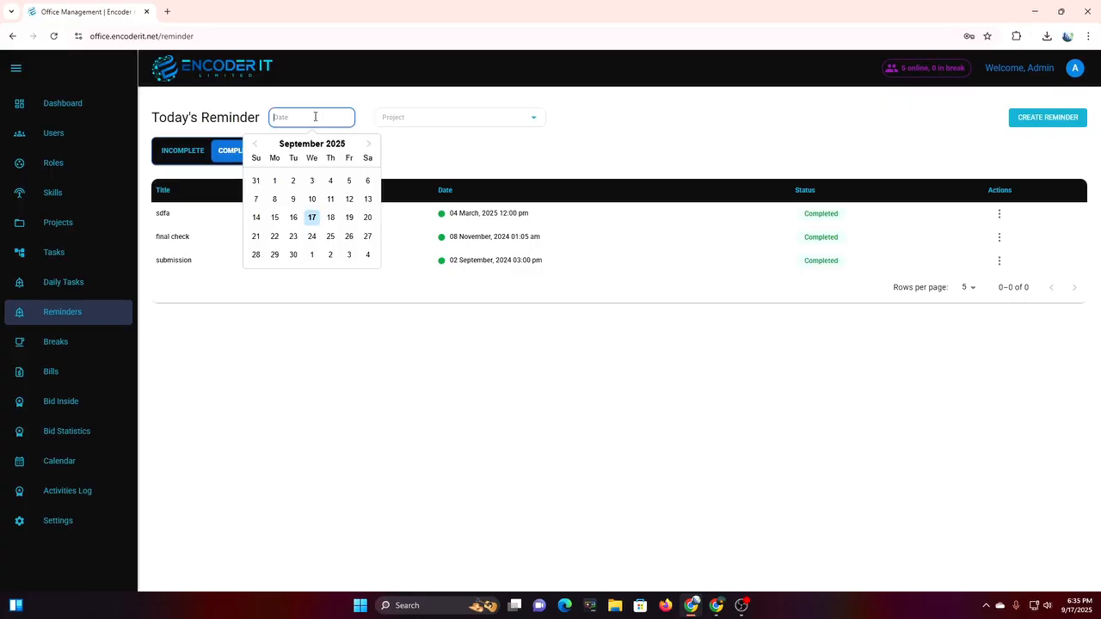
pyautogui.click(312, 221)
pyautogui.click(331, 219)
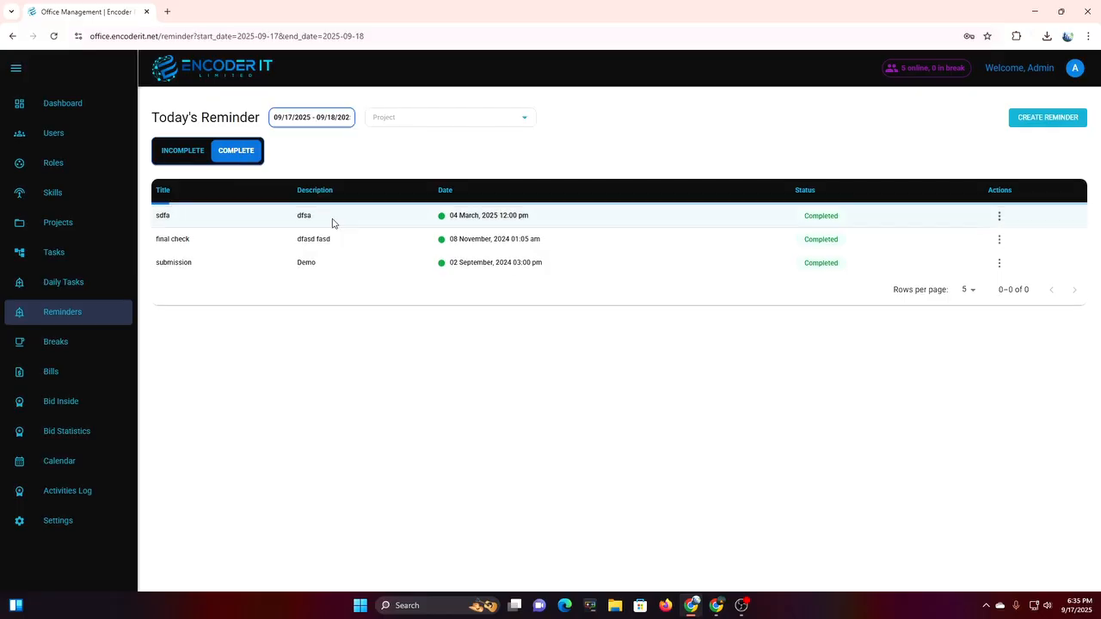
# Filter reminders to project Test Pfroject 1, show incomplete ones, and start a new reminder.
pyautogui.click(413, 117)
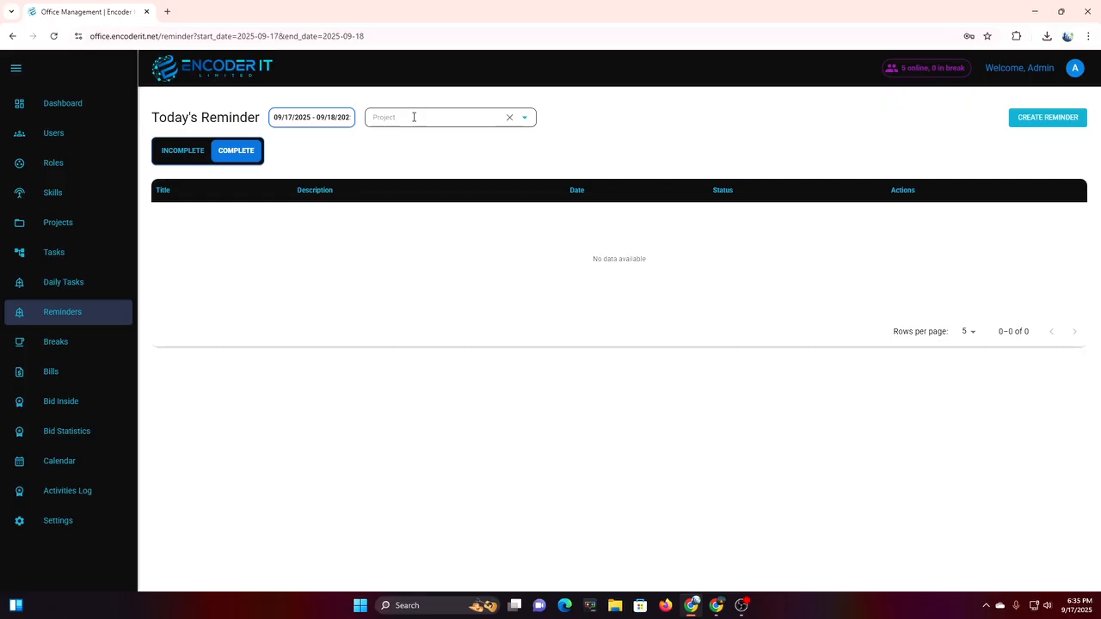
pyautogui.click(450, 120)
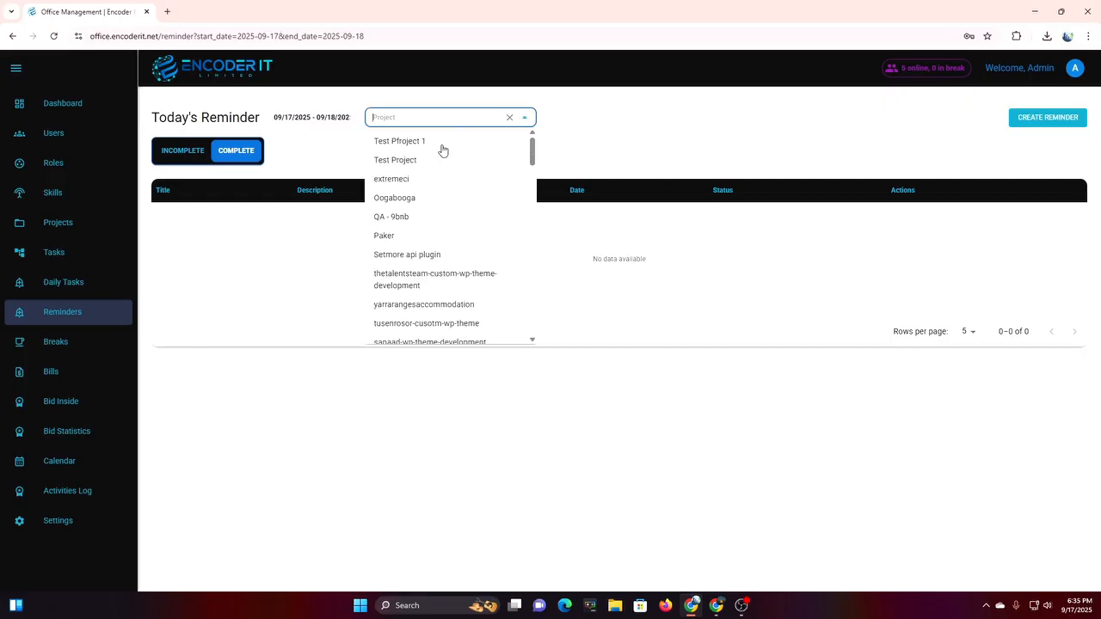
pyautogui.click(441, 143)
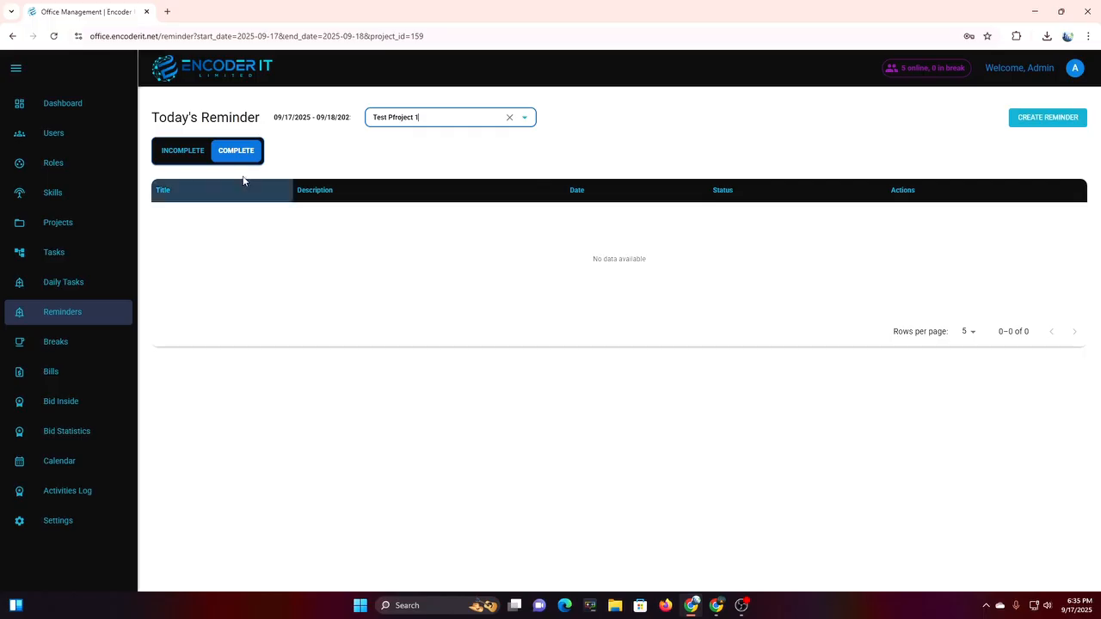
pyautogui.click(183, 155)
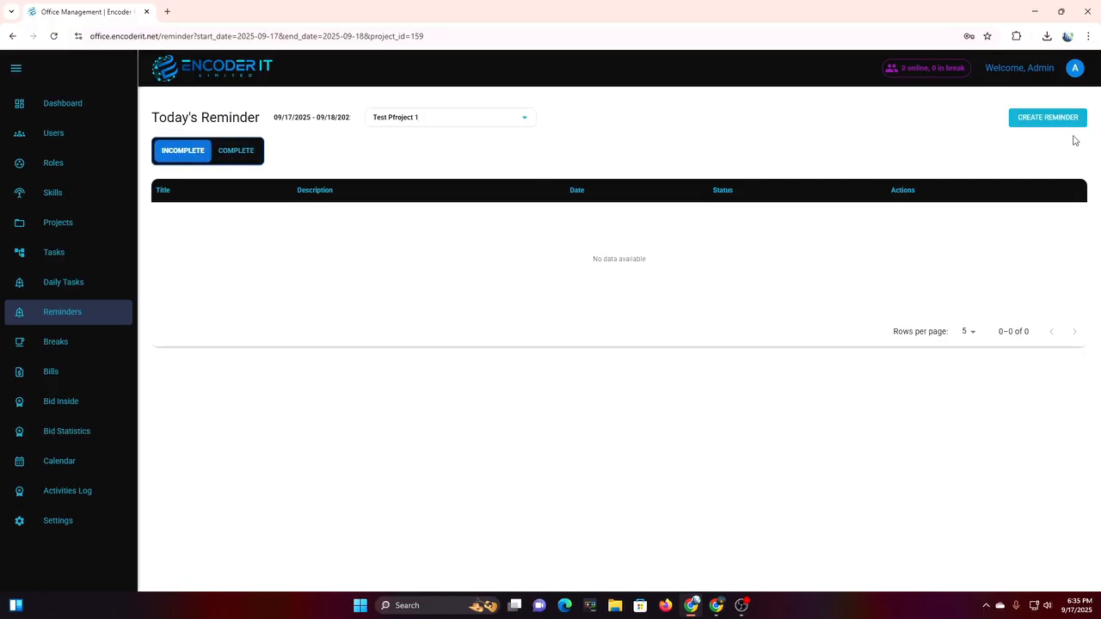
pyautogui.click(1037, 122)
# Attach the reminder to Test Pfroject 1, title it 'Test reminder', dated 18 September 12:00 am.
pyautogui.click(566, 226)
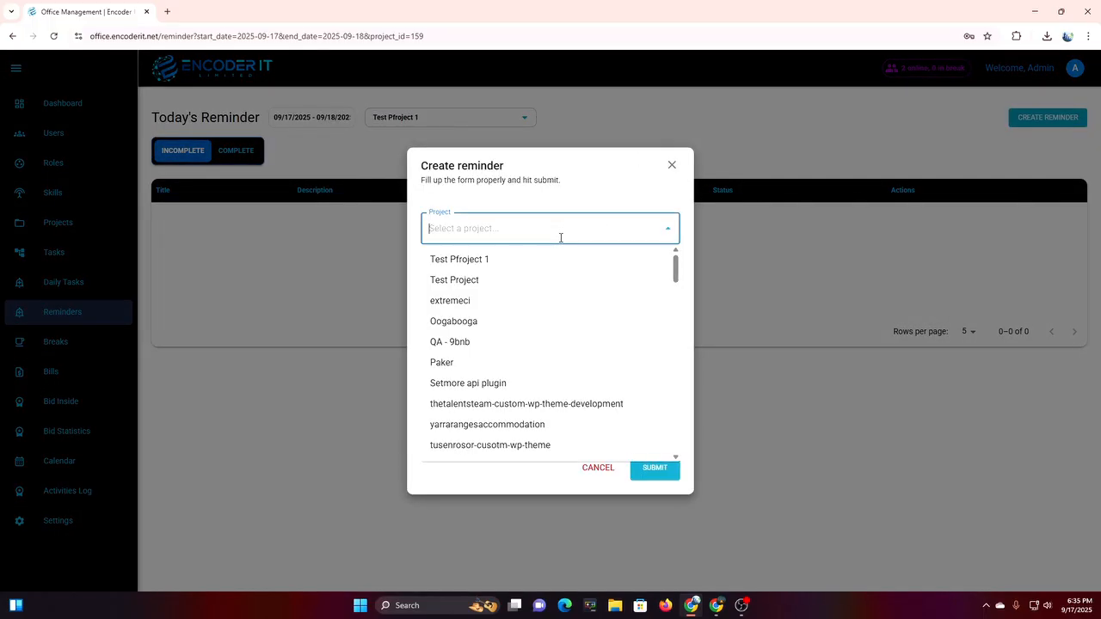
pyautogui.click(468, 260)
pyautogui.click(462, 270)
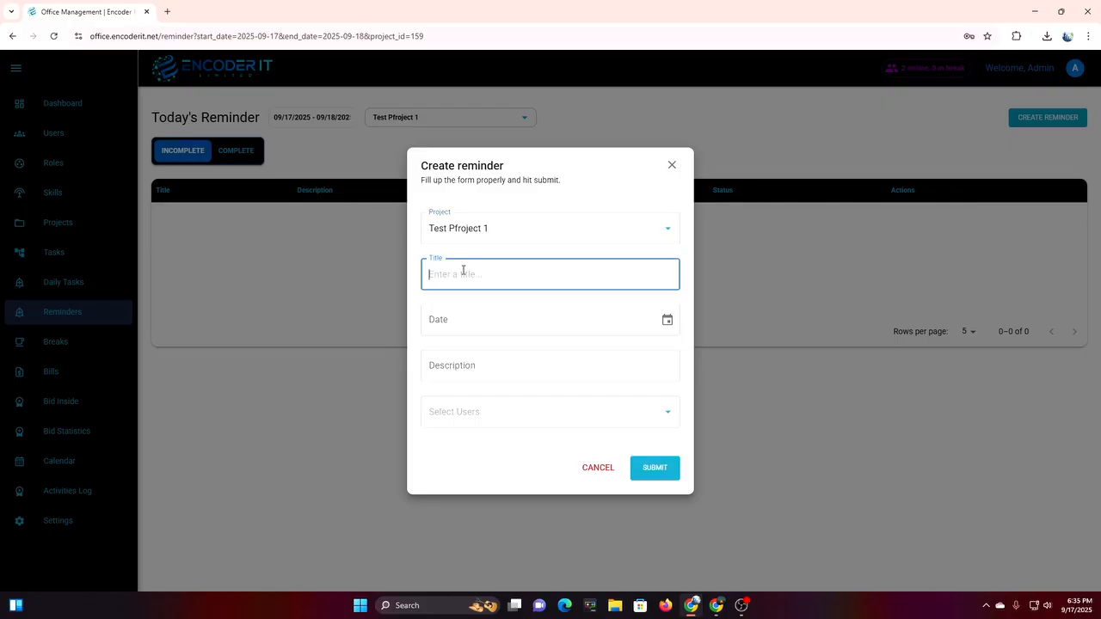
pyautogui.write('Test reminder')
pyautogui.click(489, 315)
pyautogui.click(667, 320)
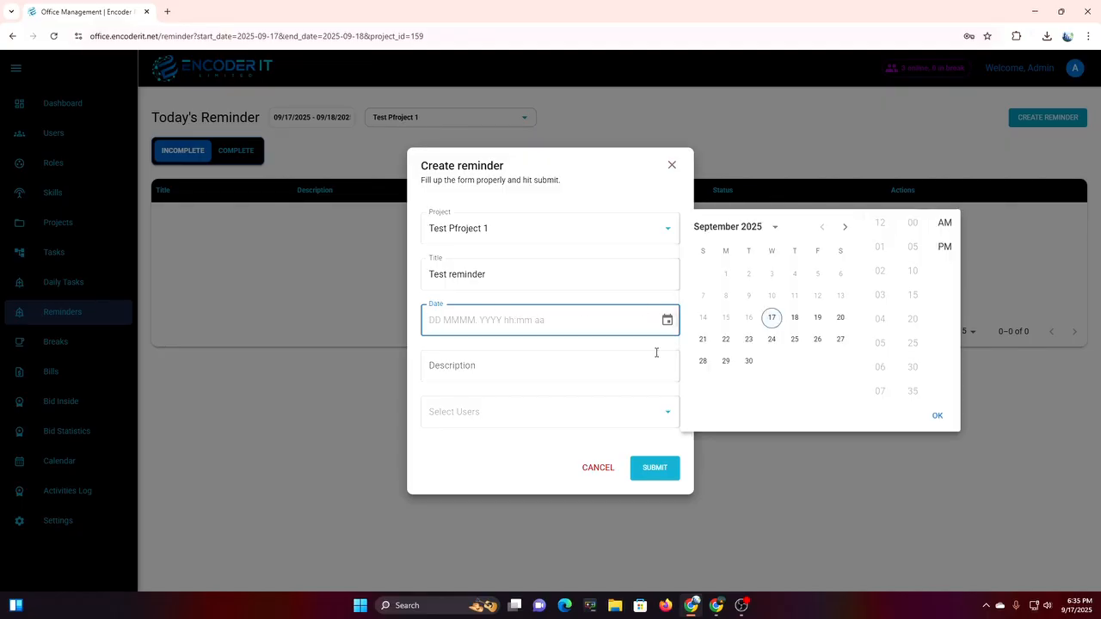
pyautogui.click(795, 318)
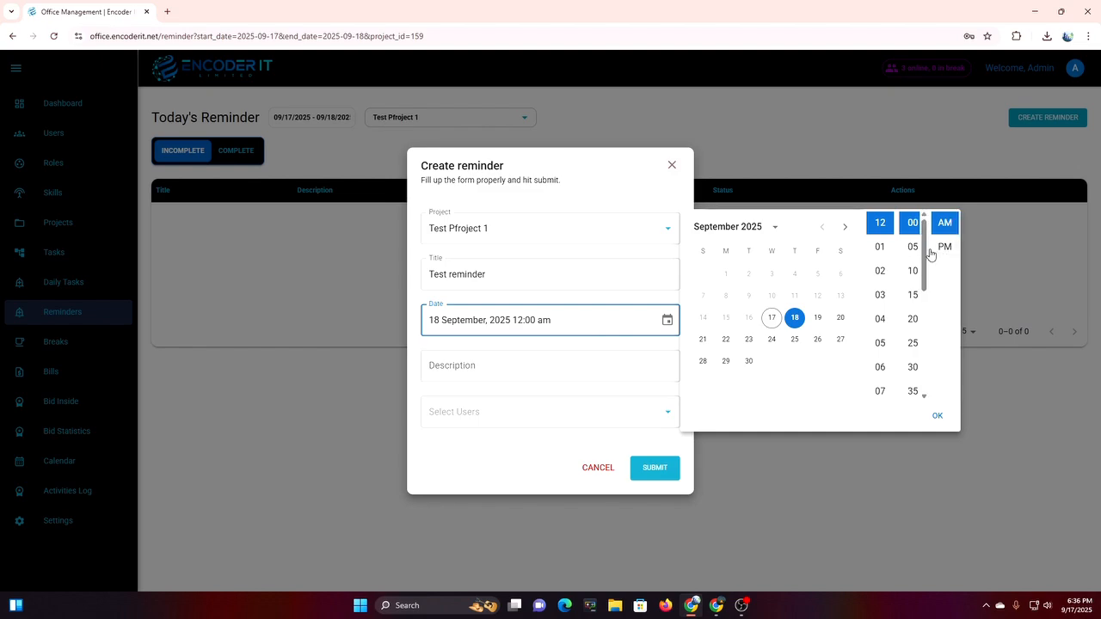
pyautogui.click(937, 416)
# Add a description, assign the Admin user, and submit the reminder.
pyautogui.click(516, 375)
pyautogui.write('Test reminder')
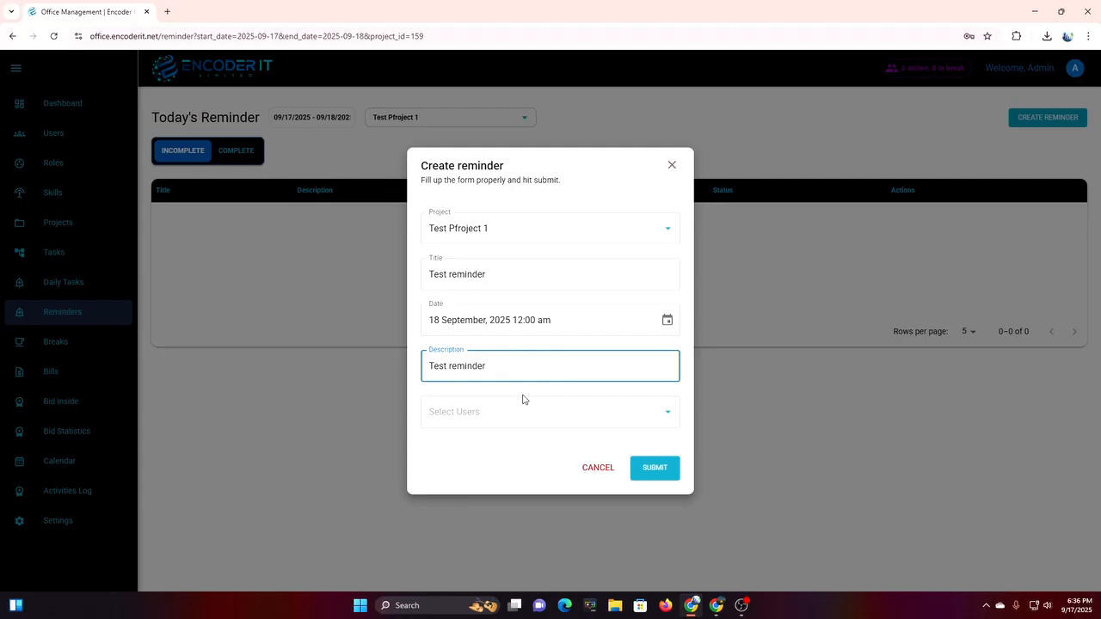
pyautogui.click(530, 411)
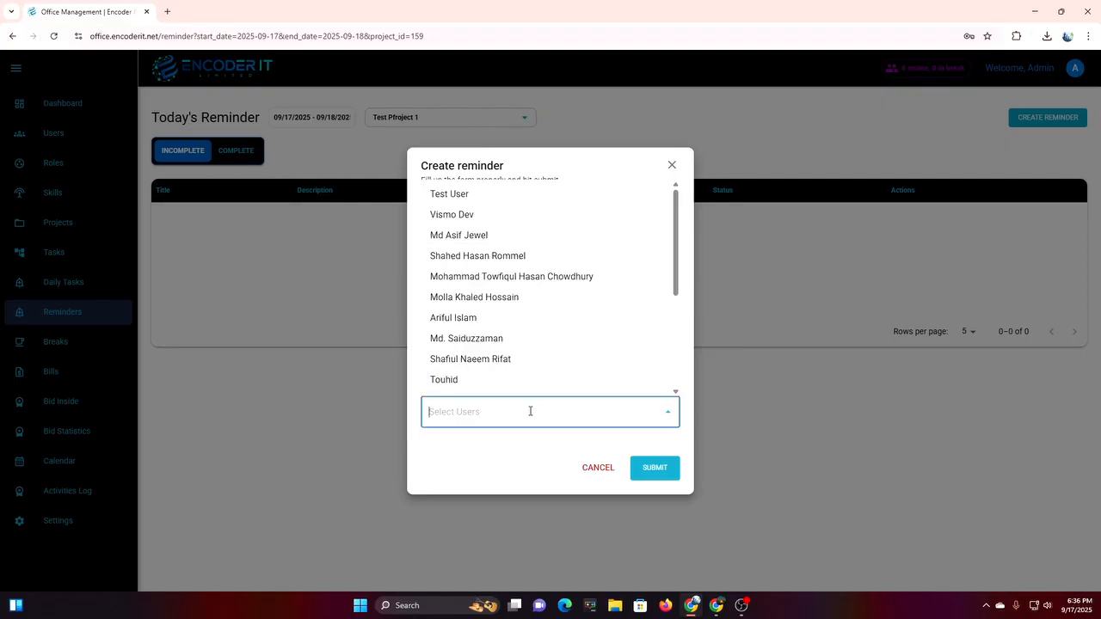
pyautogui.scroll(-3, 516, 335)
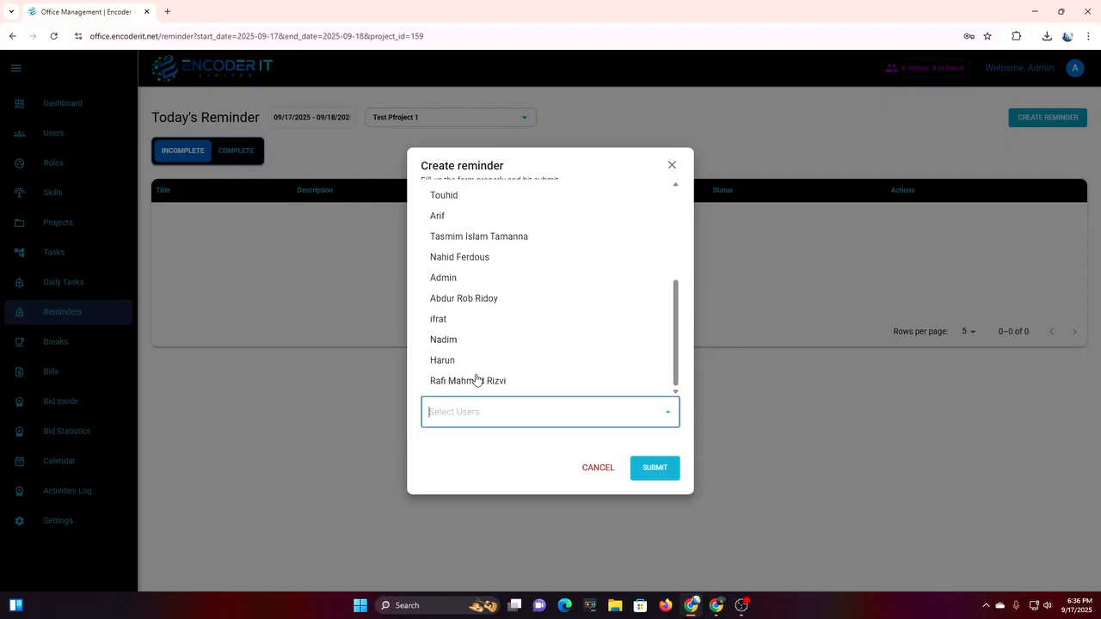
pyautogui.click(502, 280)
pyautogui.click(659, 470)
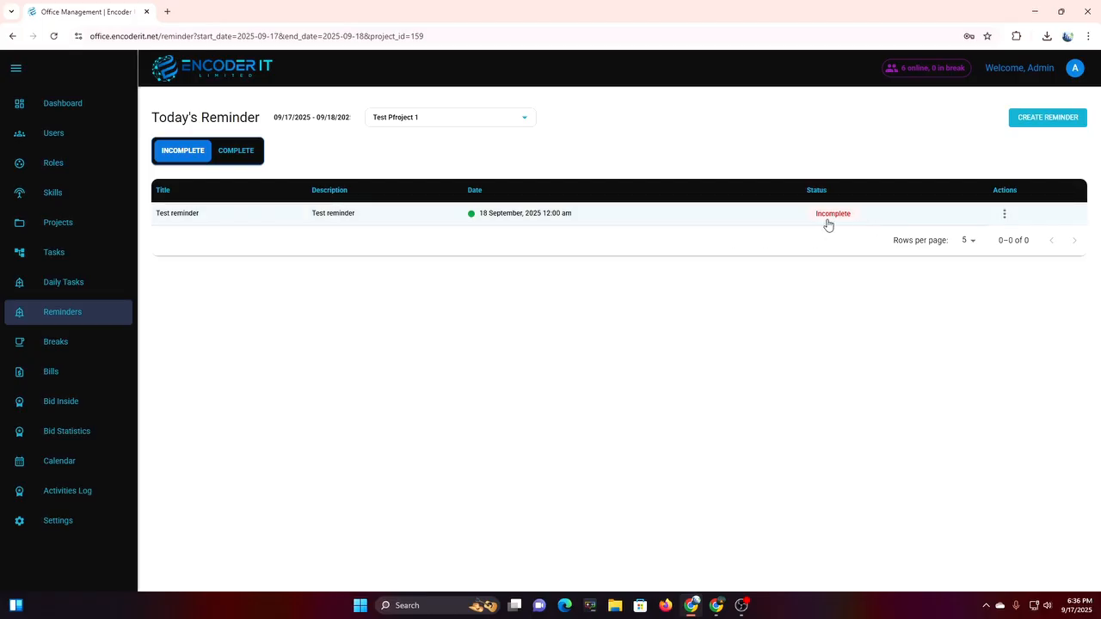
# Limit the incomplete reminders to 17 September 2025 only, then go to Breaks.
pyautogui.click(225, 155)
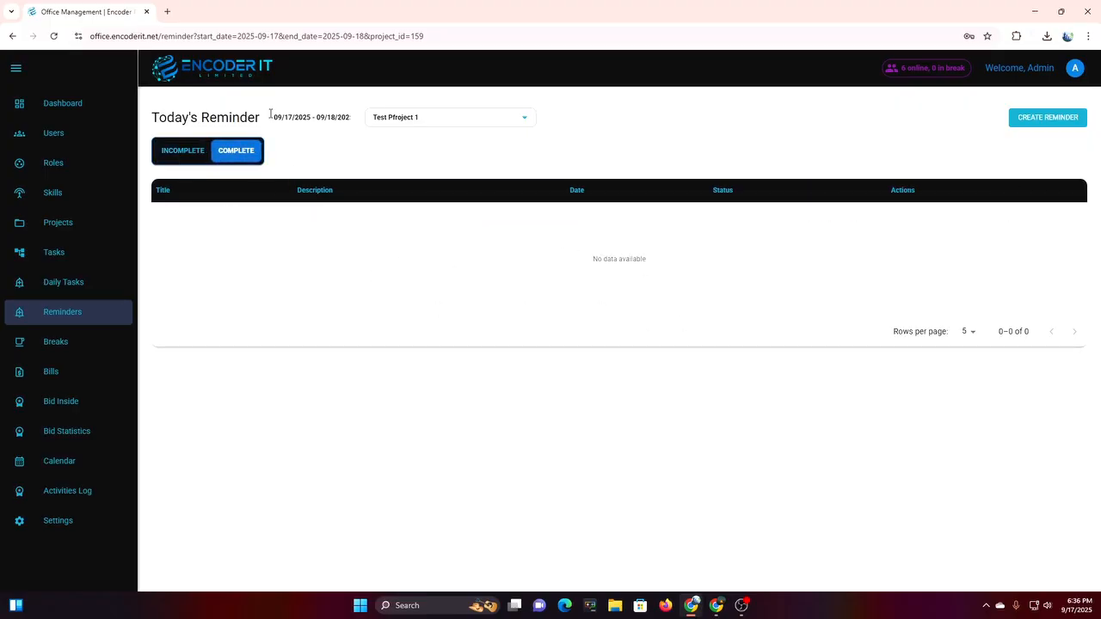
pyautogui.click(334, 119)
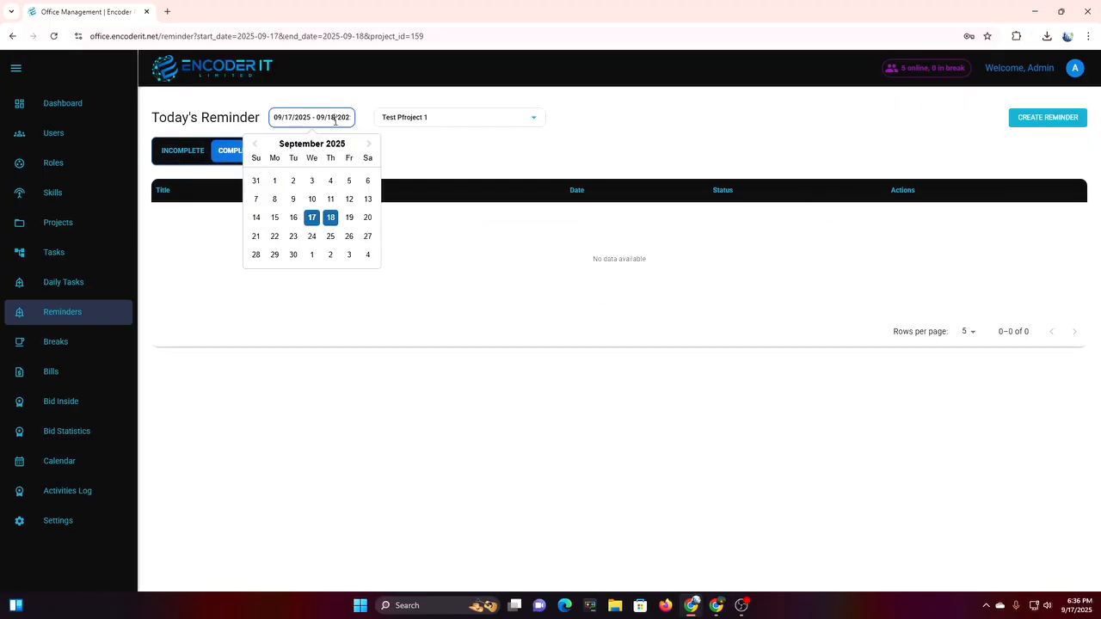
pyautogui.click(651, 160)
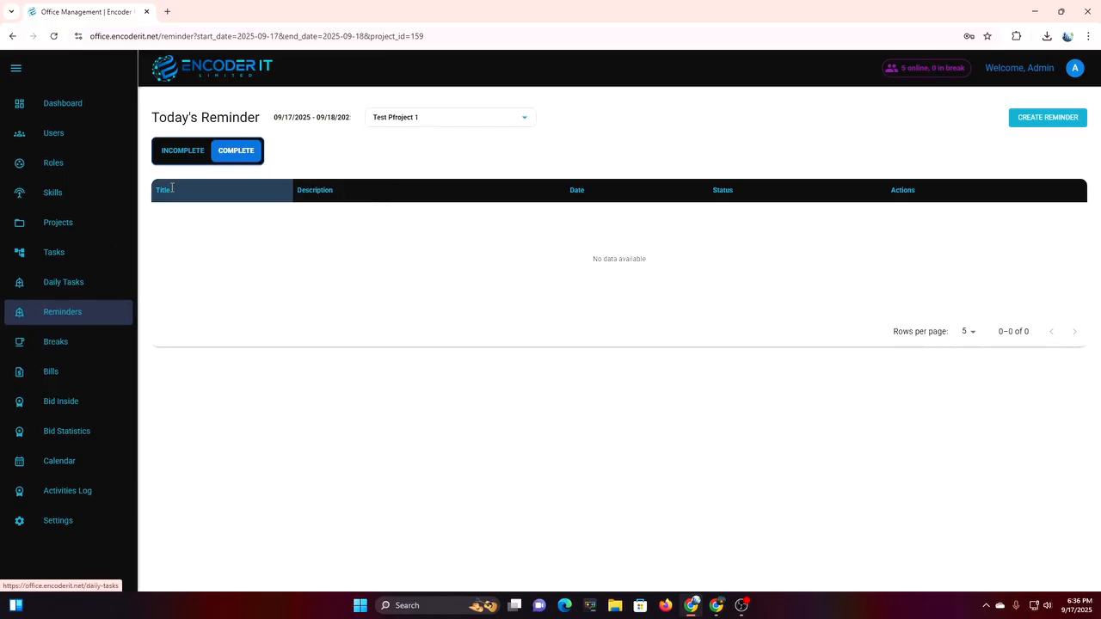
pyautogui.click(184, 155)
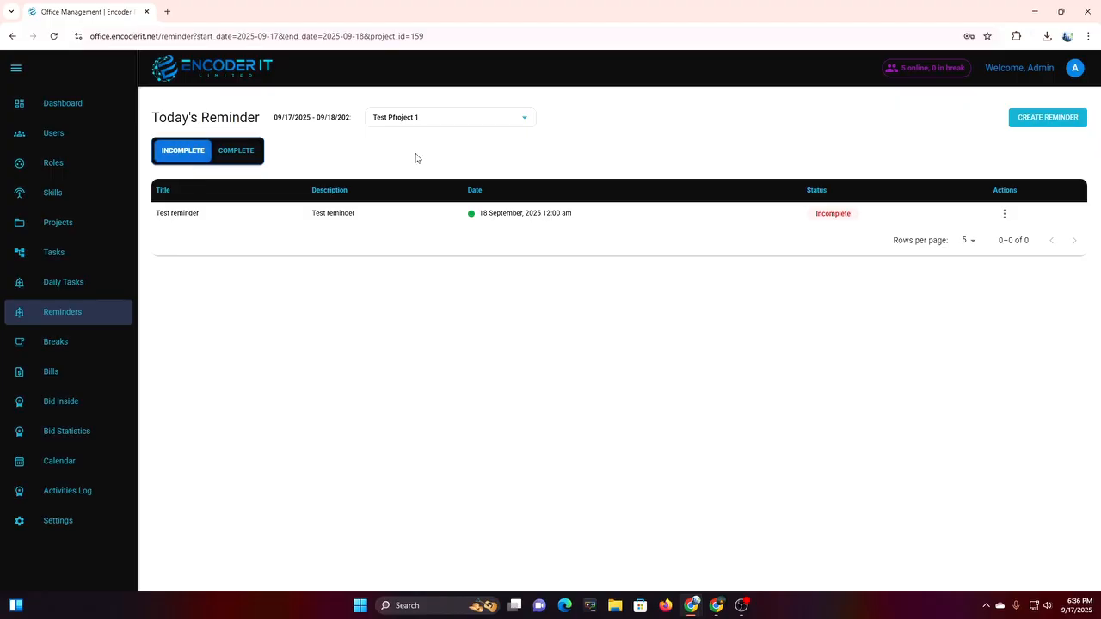
pyautogui.click(328, 119)
pyautogui.click(311, 218)
pyautogui.click(307, 218)
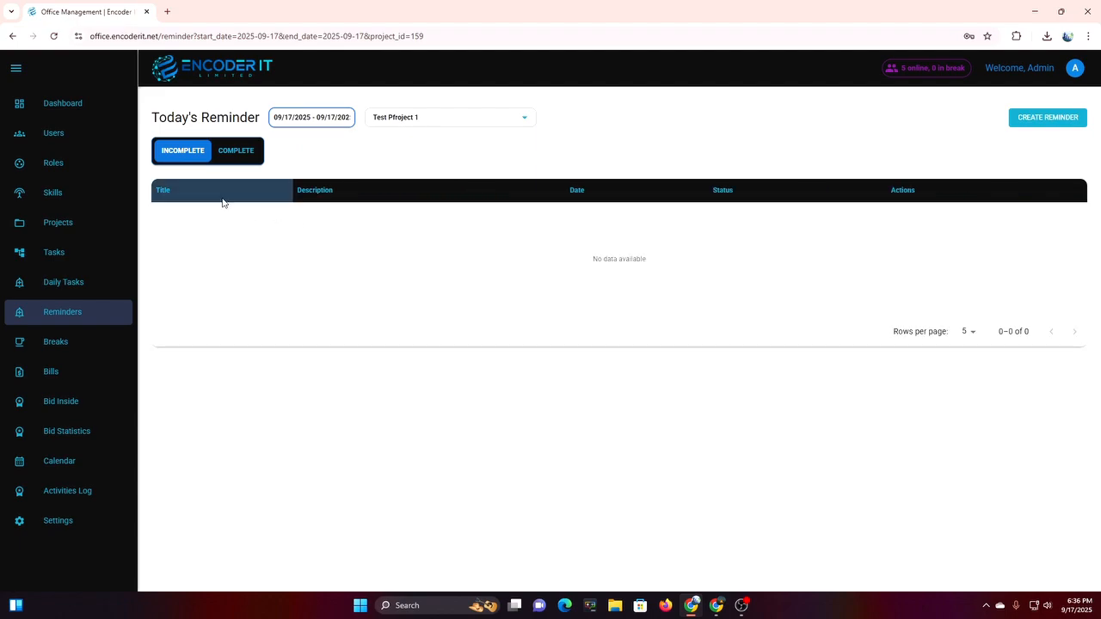
pyautogui.click(78, 351)
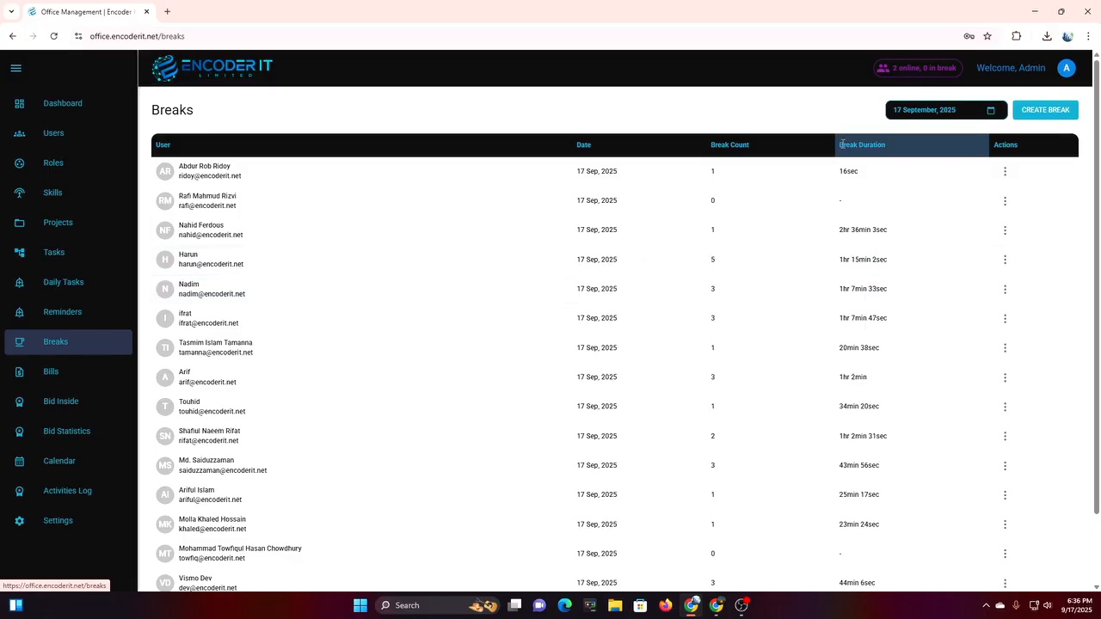
pyautogui.moveTo(842, 144); pyautogui.dragTo(889, 146)
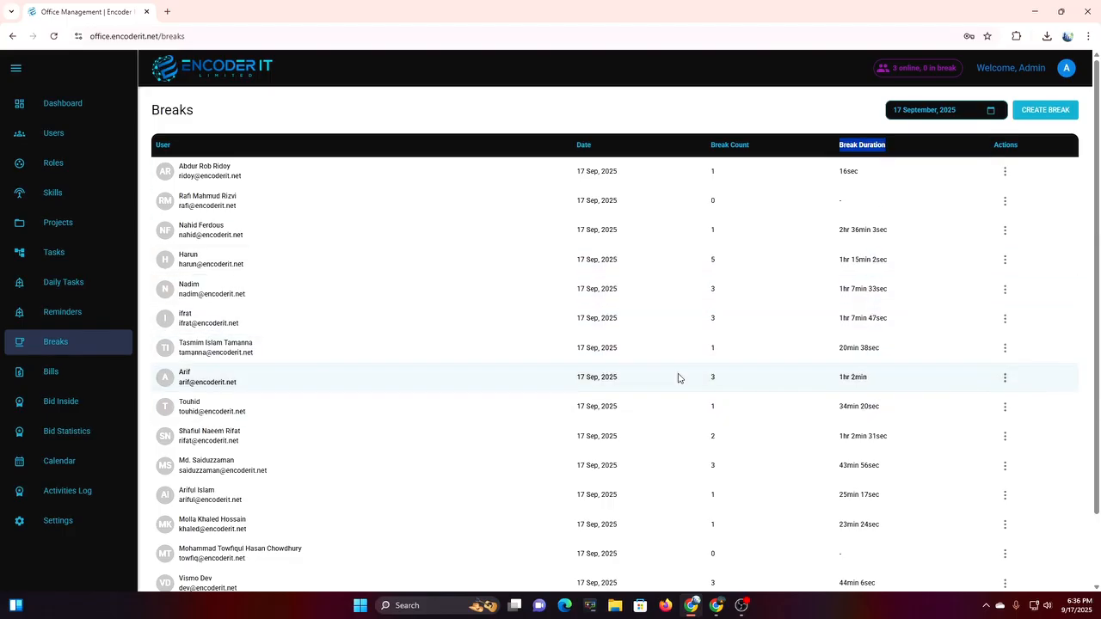
pyautogui.click(1005, 173)
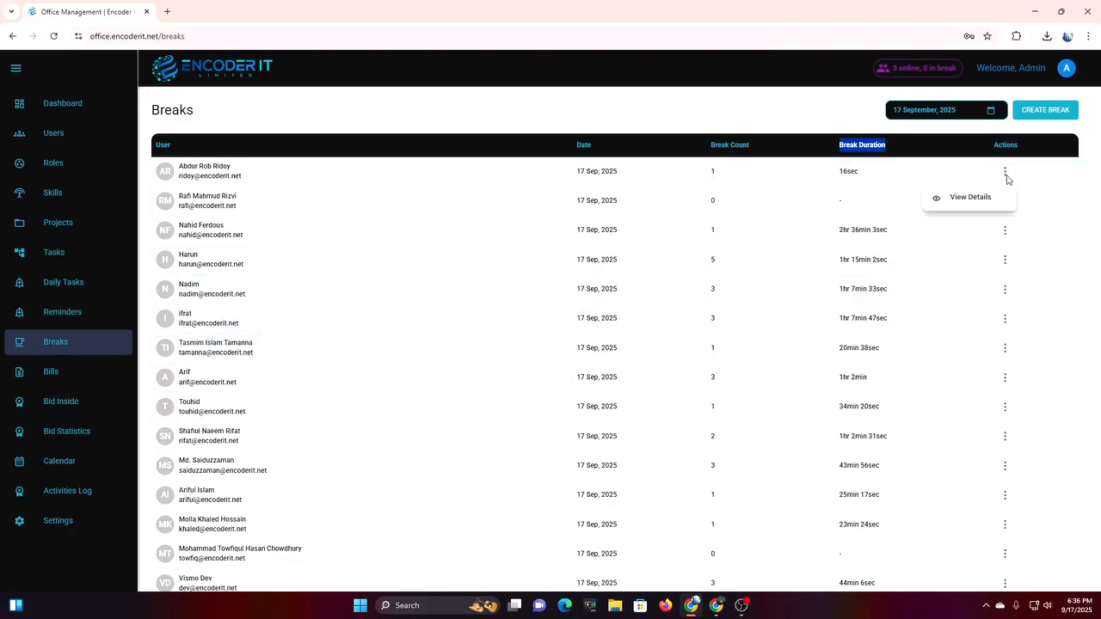
pyautogui.click(954, 202)
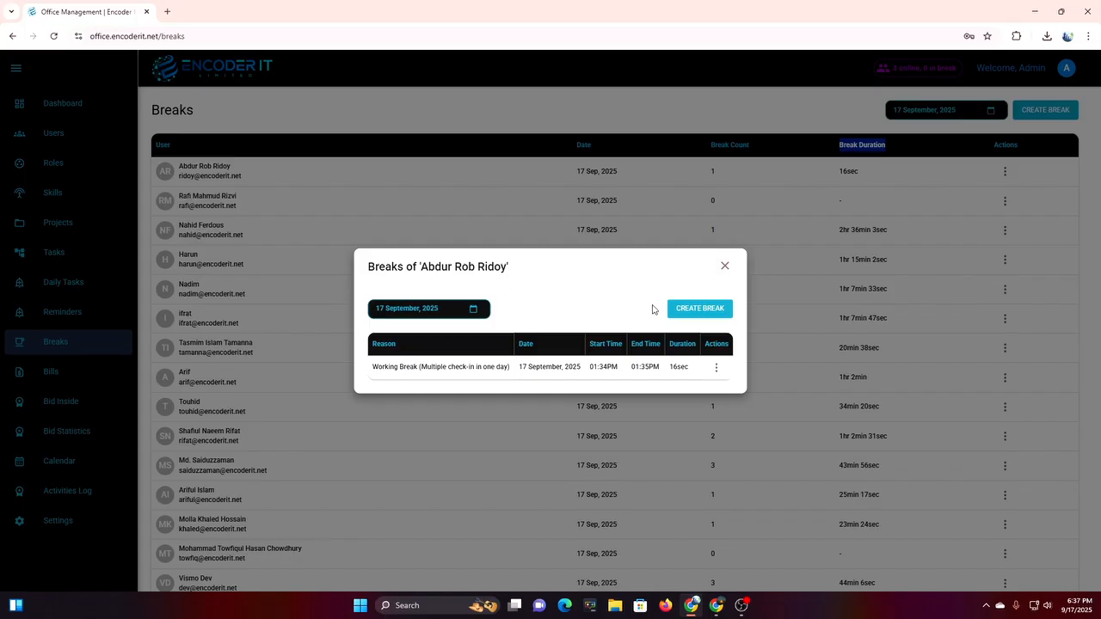
pyautogui.click(691, 312)
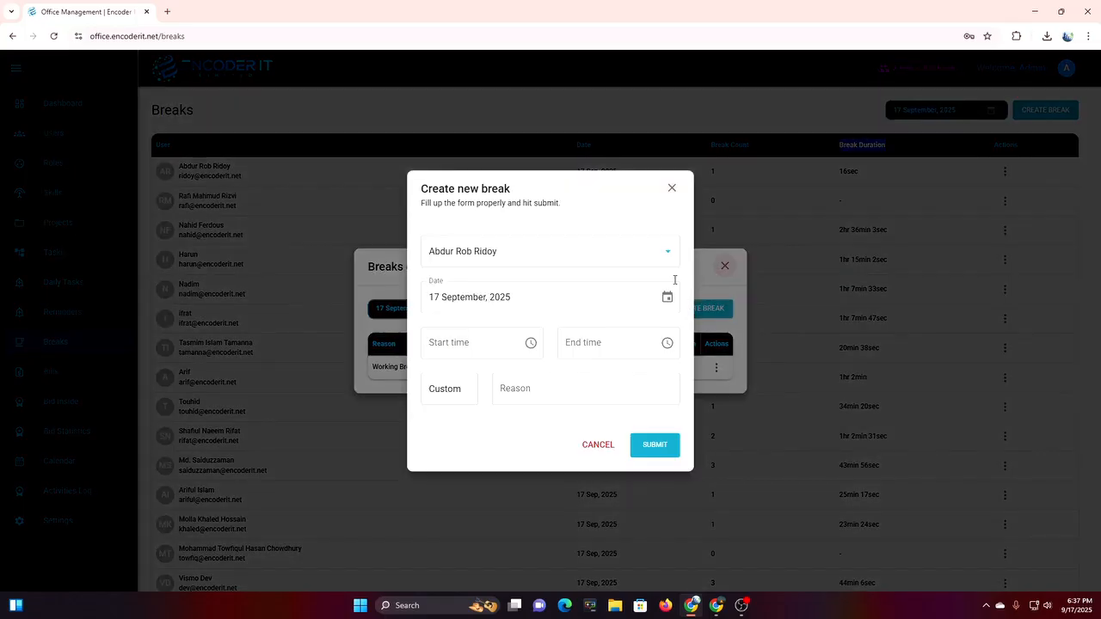
pyautogui.click(670, 186)
pyautogui.click(724, 268)
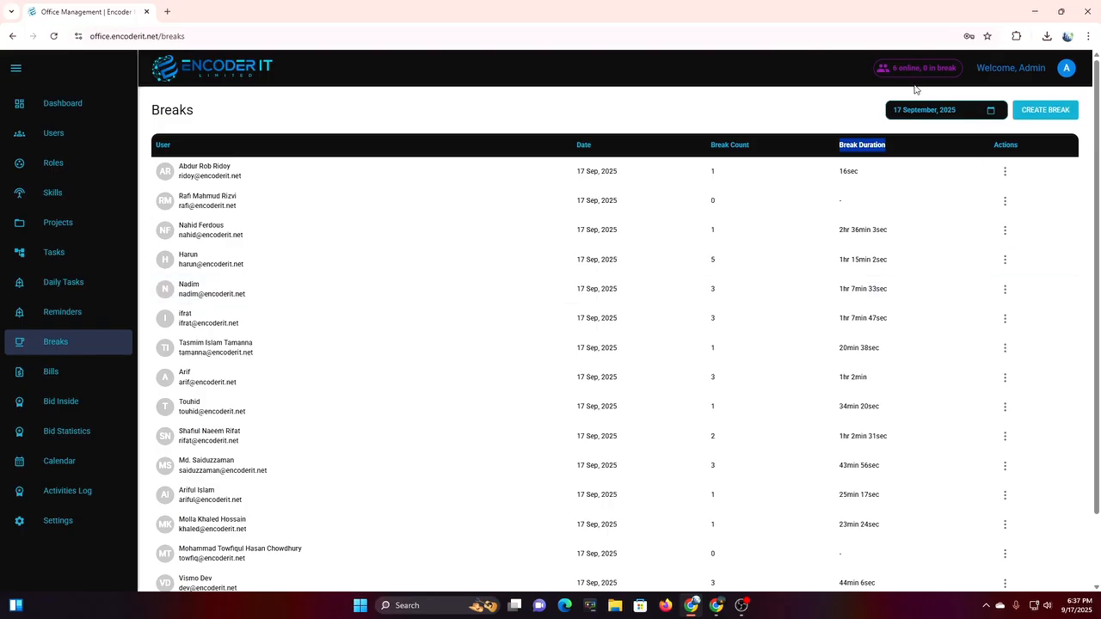
pyautogui.click(730, 111)
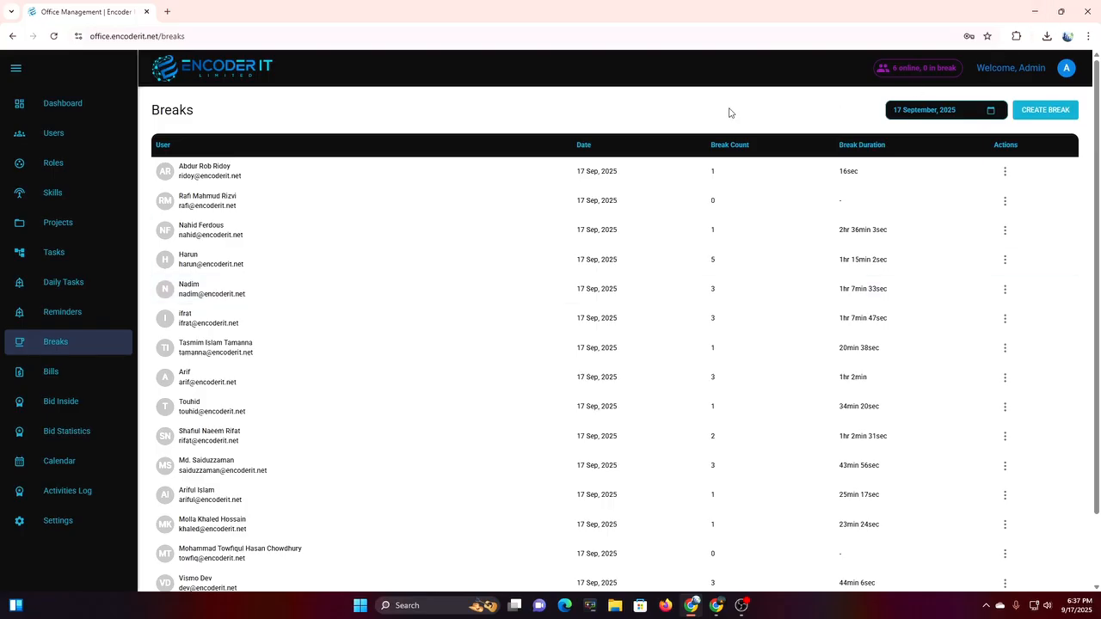
# Draft a break for Test User with times, type and reason, cancel it, then go to Bills.
pyautogui.click(1051, 116)
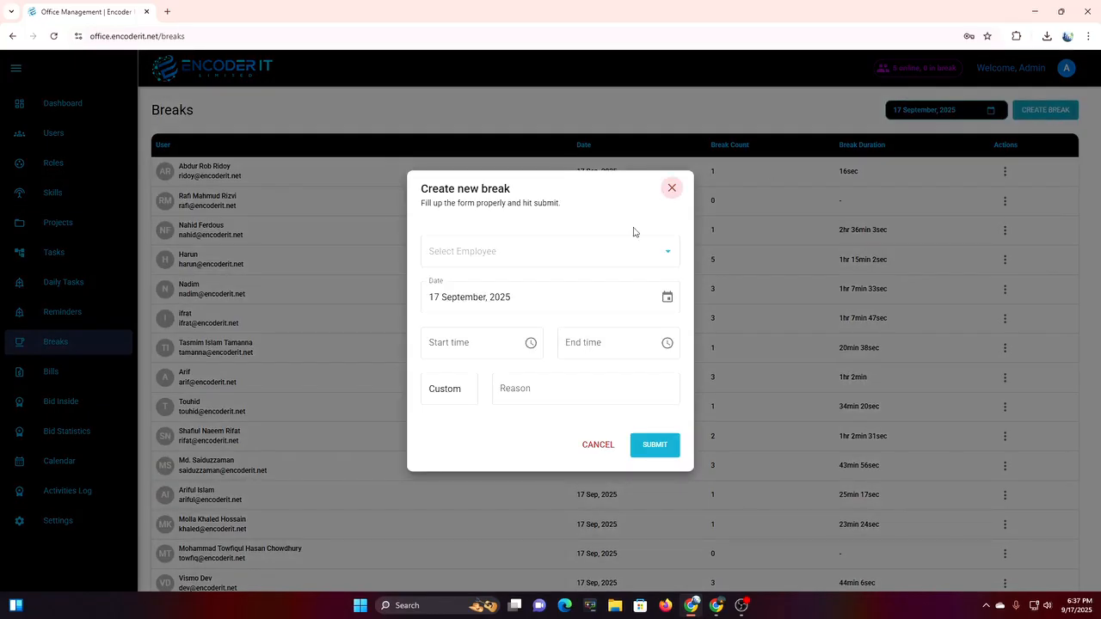
pyautogui.click(560, 253)
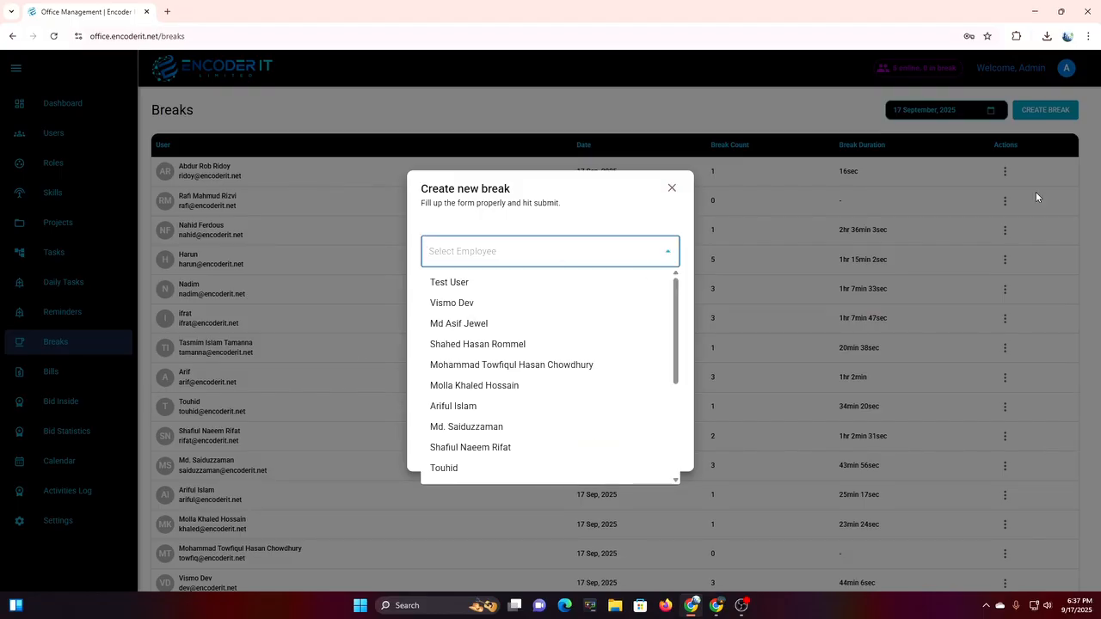
pyautogui.click(531, 283)
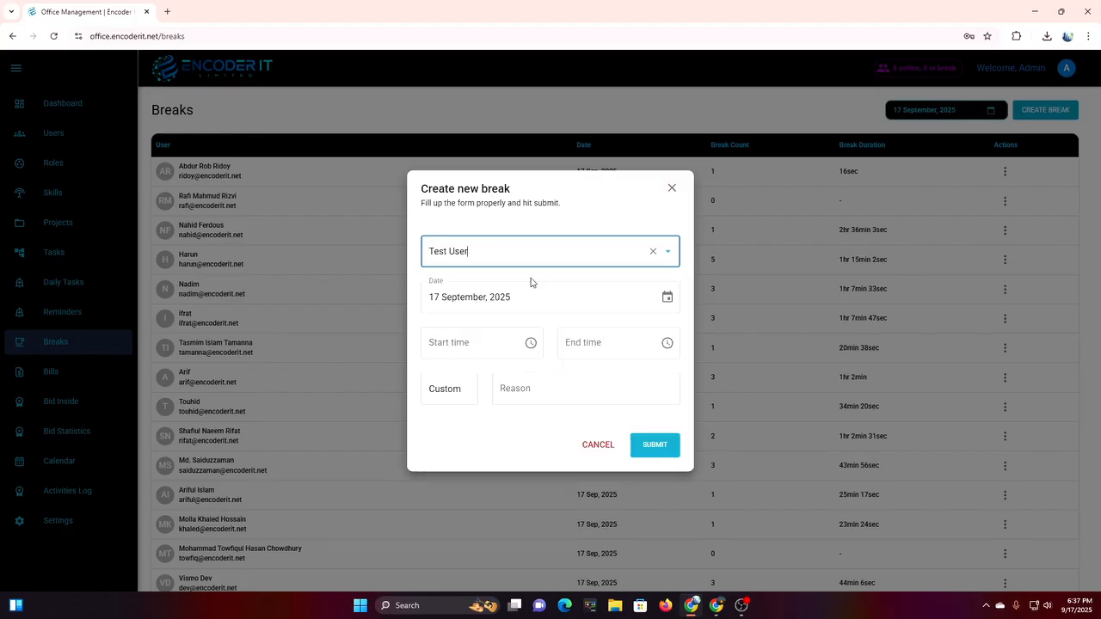
pyautogui.click(460, 349)
pyautogui.click(563, 344)
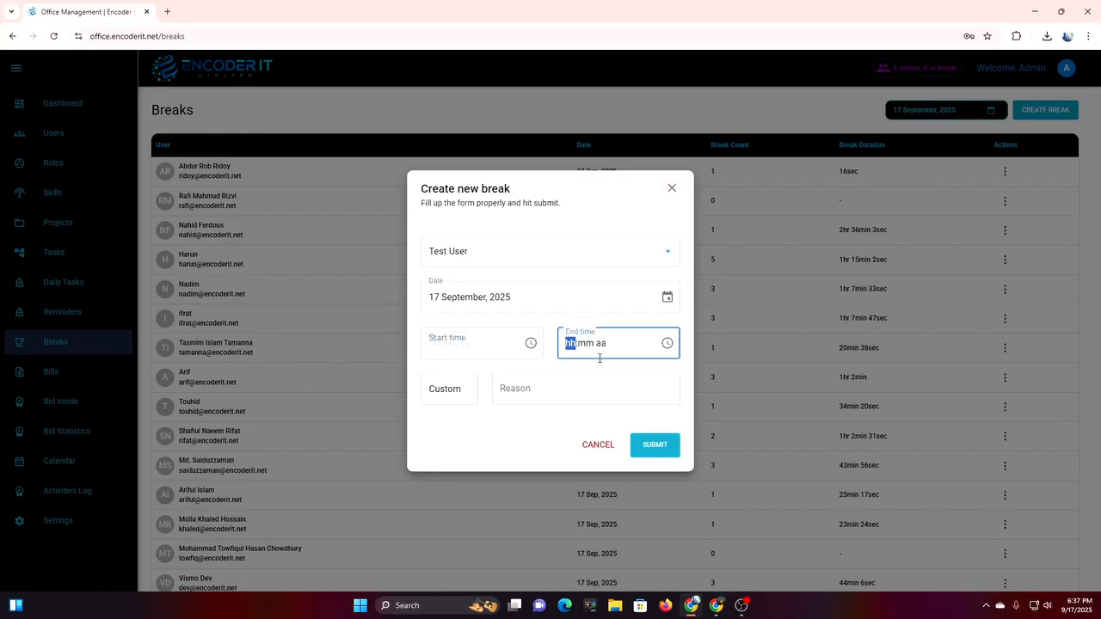
pyautogui.click(467, 395)
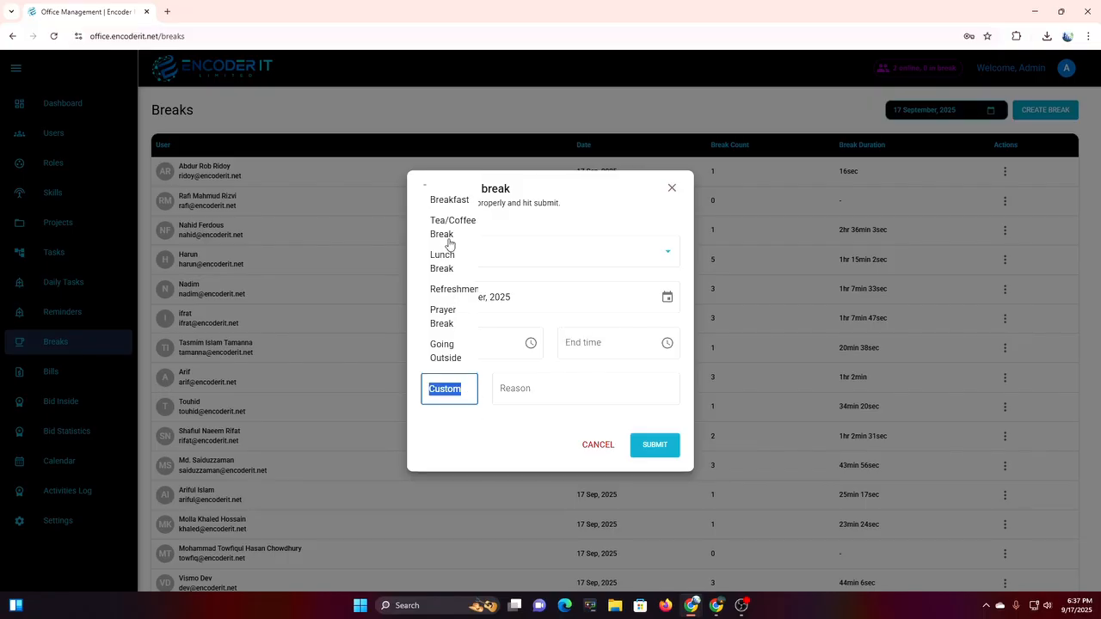
pyautogui.click(524, 404)
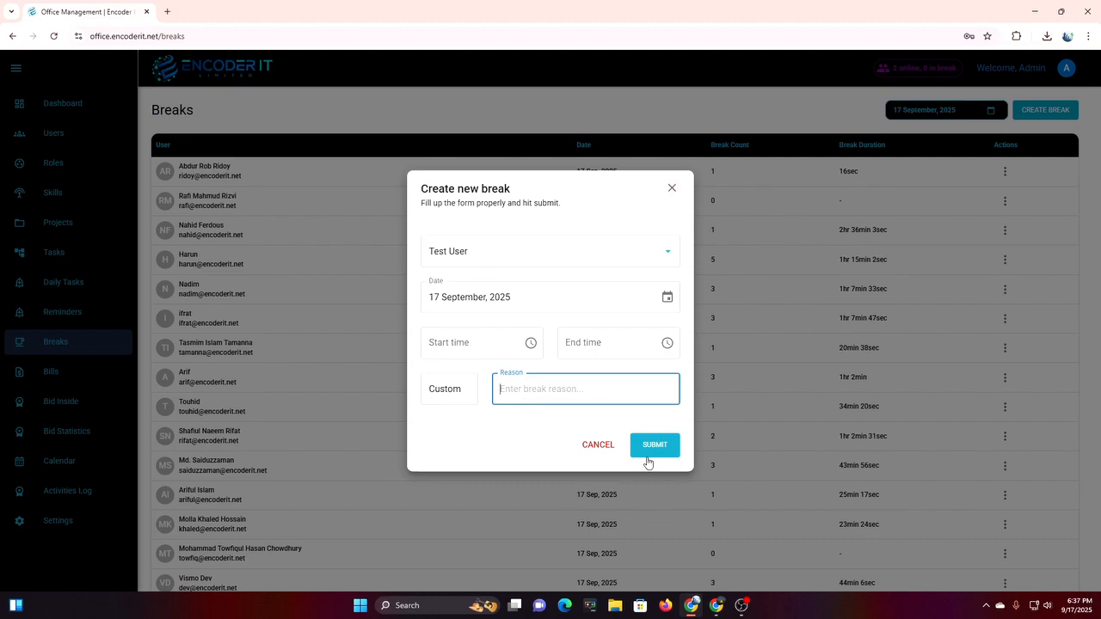
pyautogui.click(604, 449)
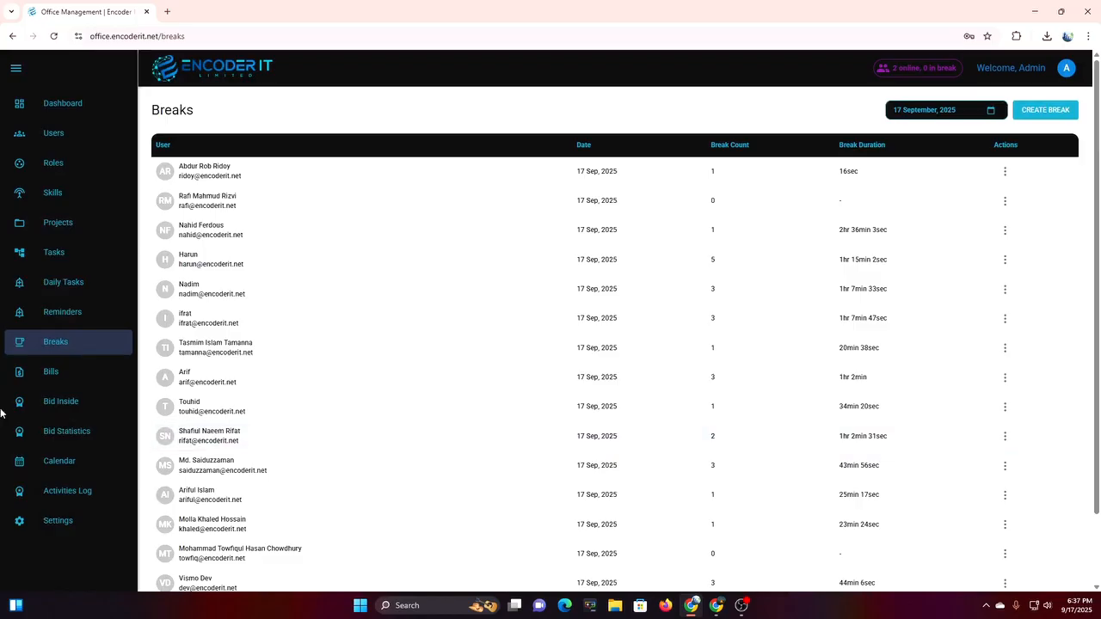
pyautogui.click(86, 386)
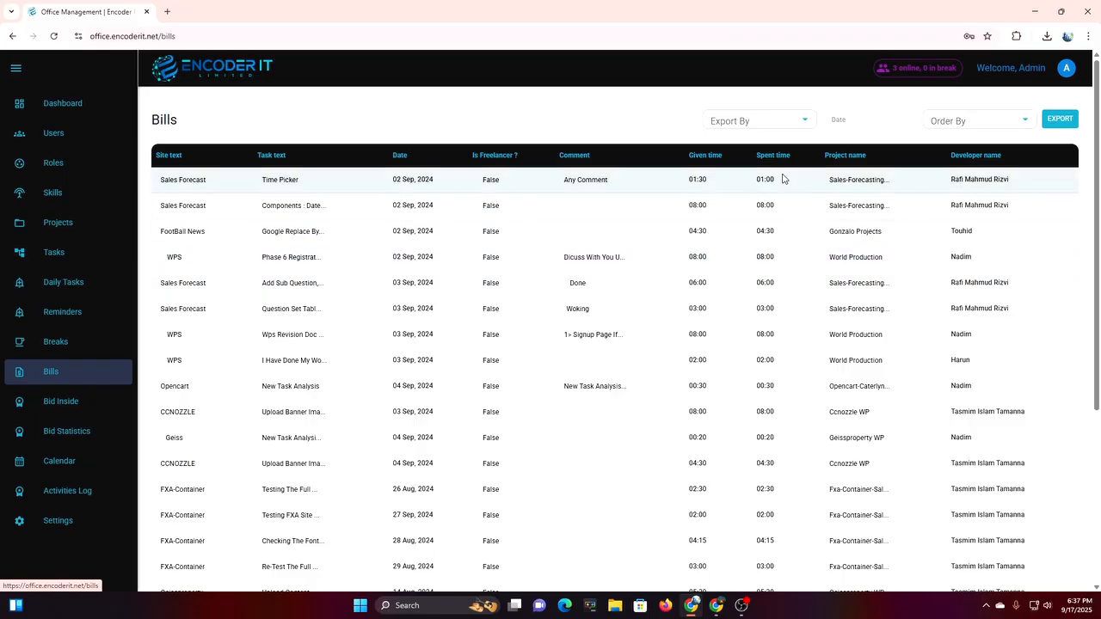
# Export bills by Project and filter to QA - 9bnb, leaving four tasks.
pyautogui.click(748, 116)
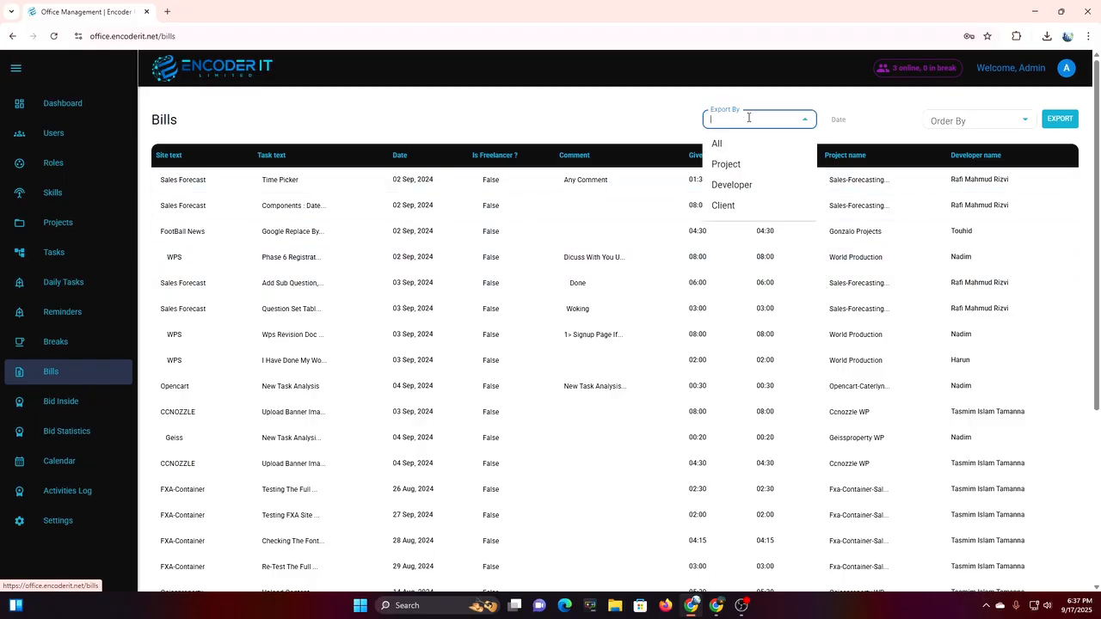
pyautogui.click(736, 165)
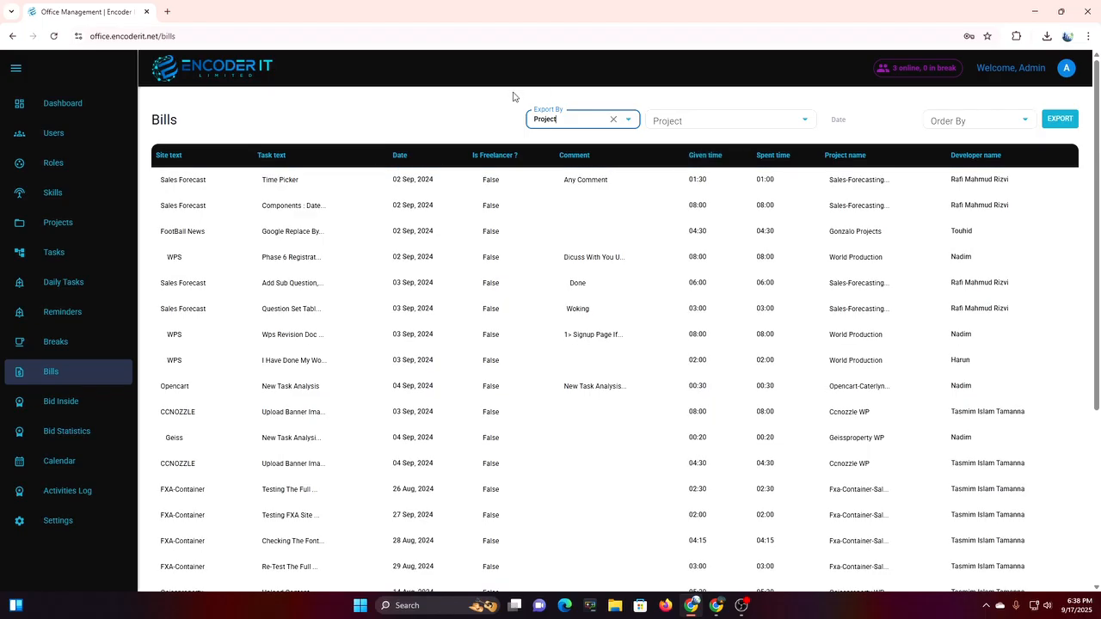
pyautogui.click(703, 126)
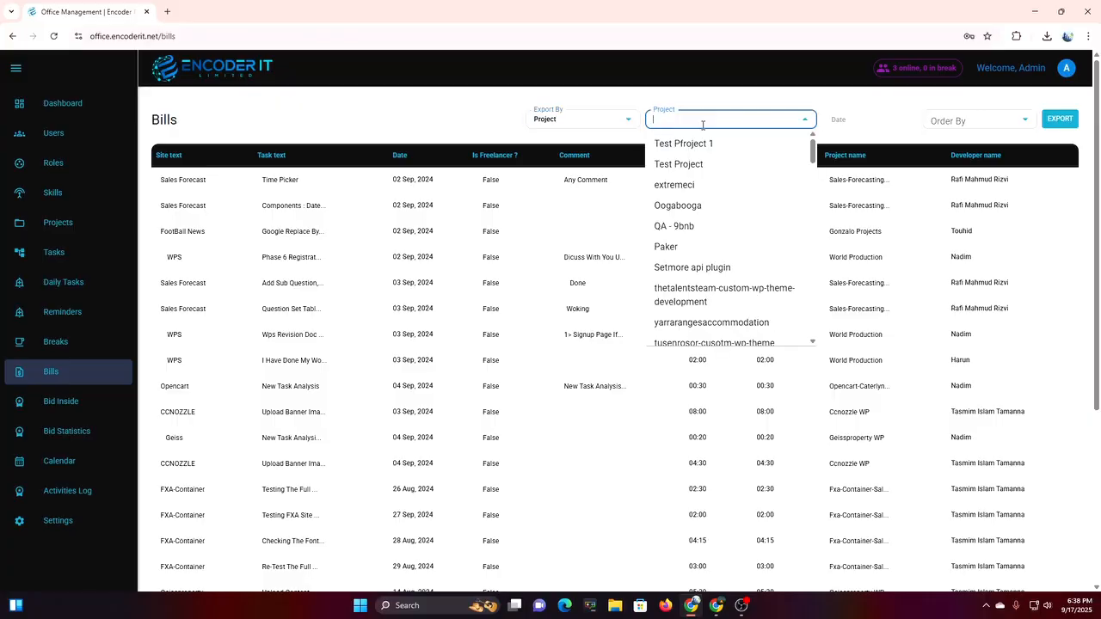
pyautogui.click(689, 228)
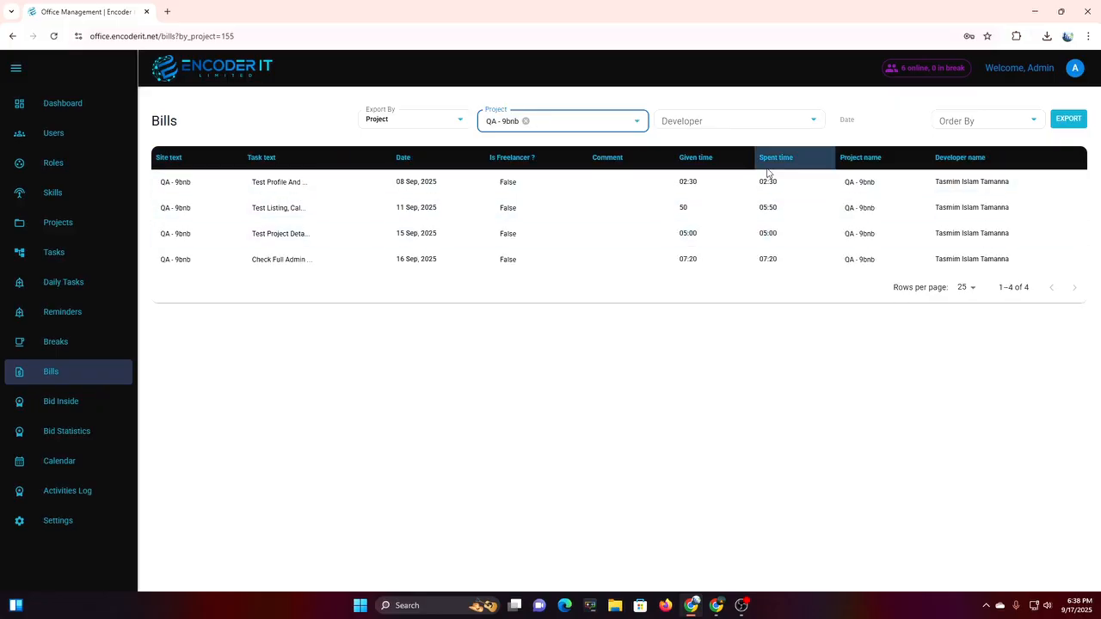
# Filter the bills to one developer and add BSCL to the project filter.
pyautogui.click(695, 127)
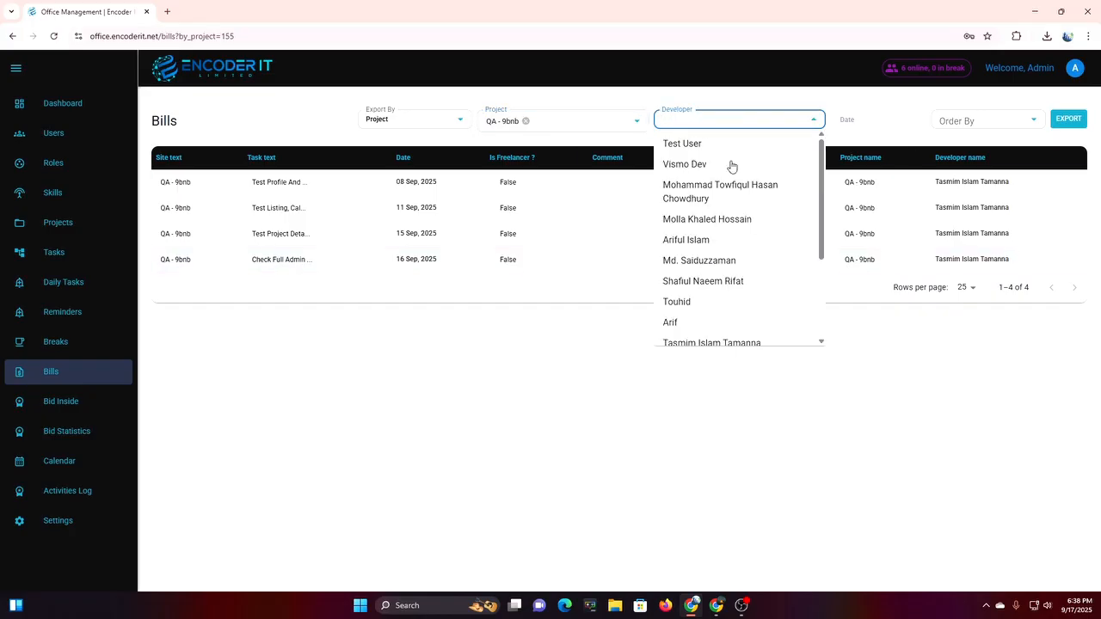
pyautogui.click(711, 343)
pyautogui.click(573, 121)
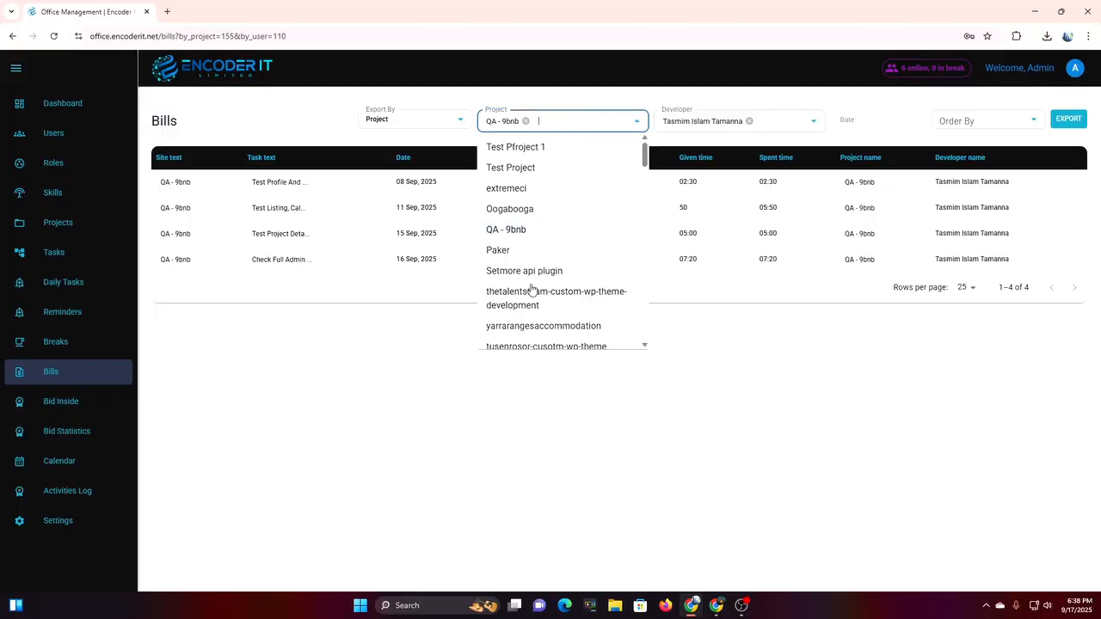
pyautogui.scroll(-5, 560, 280)
pyautogui.scroll(-2, 560, 281)
pyautogui.scroll(-2, 583, 282)
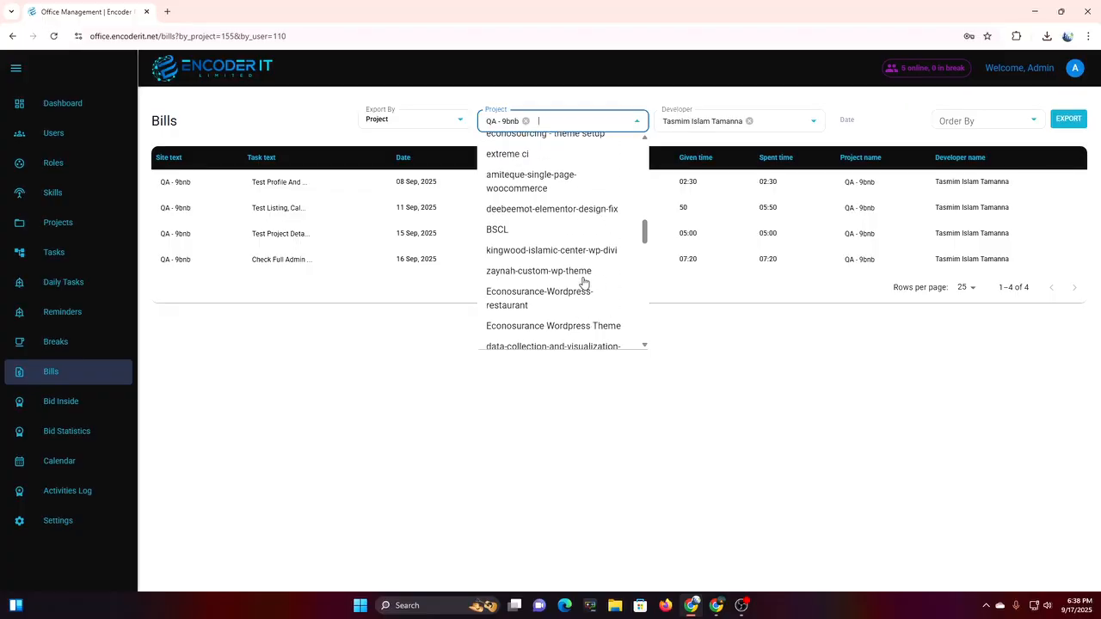
pyautogui.click(508, 233)
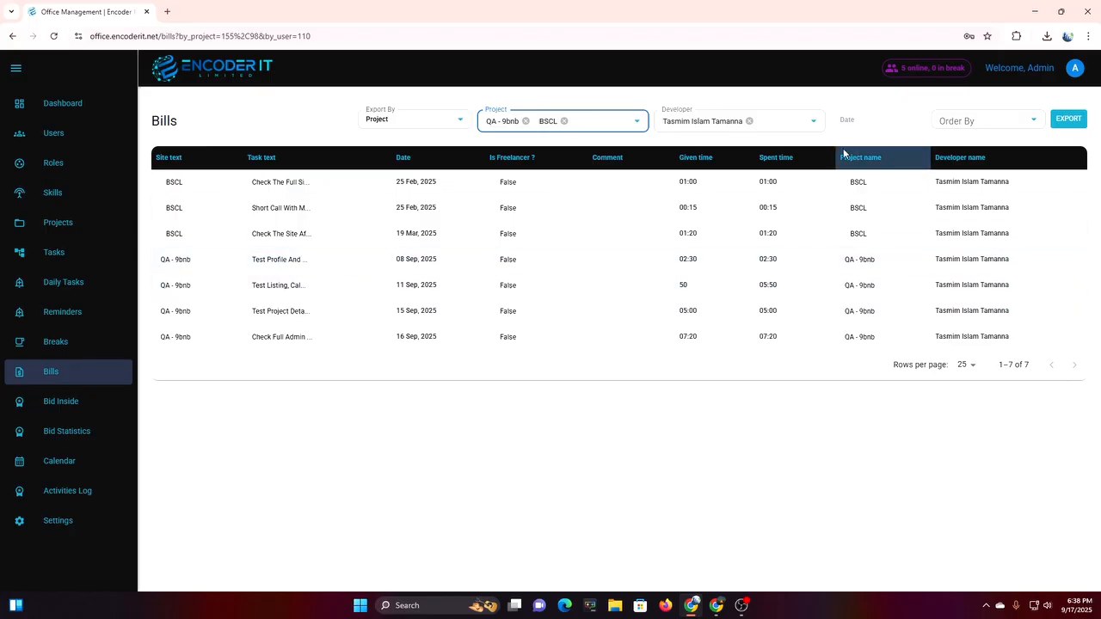
# Try adding and removing other developers, then drop BSCL from the project filter.
pyautogui.click(777, 120)
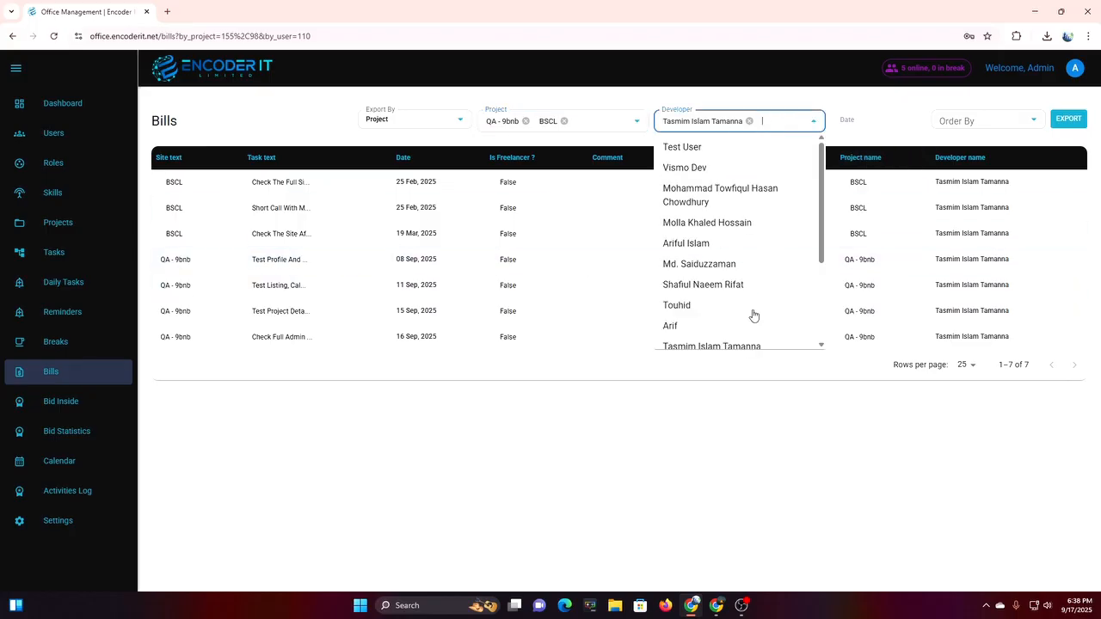
pyautogui.click(700, 308)
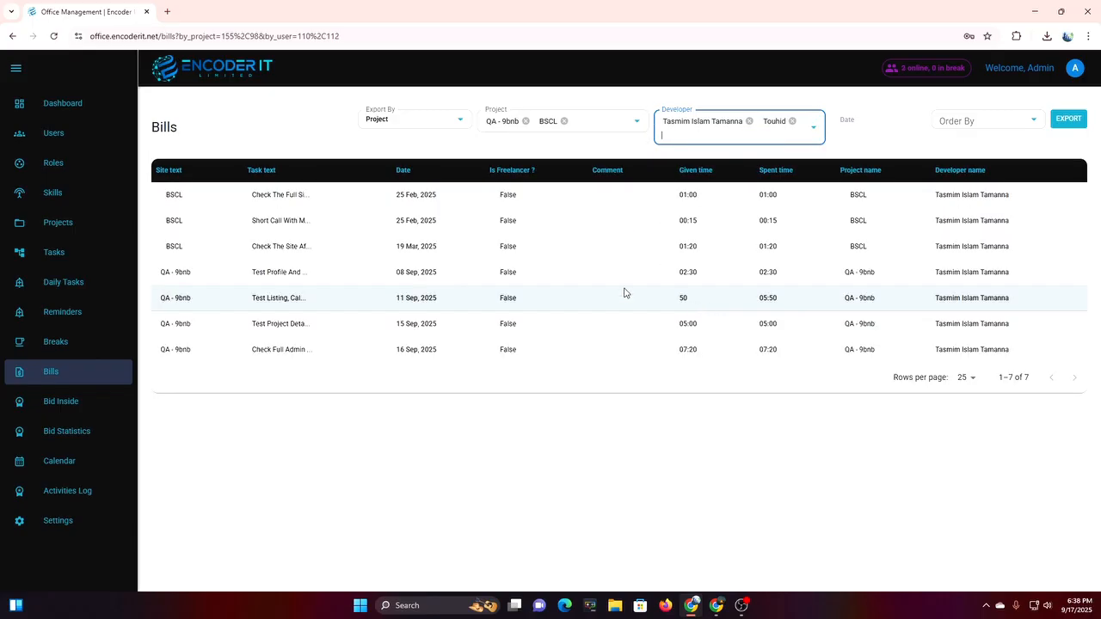
pyautogui.click(792, 121)
pyautogui.click(774, 122)
pyautogui.scroll(-3, 753, 306)
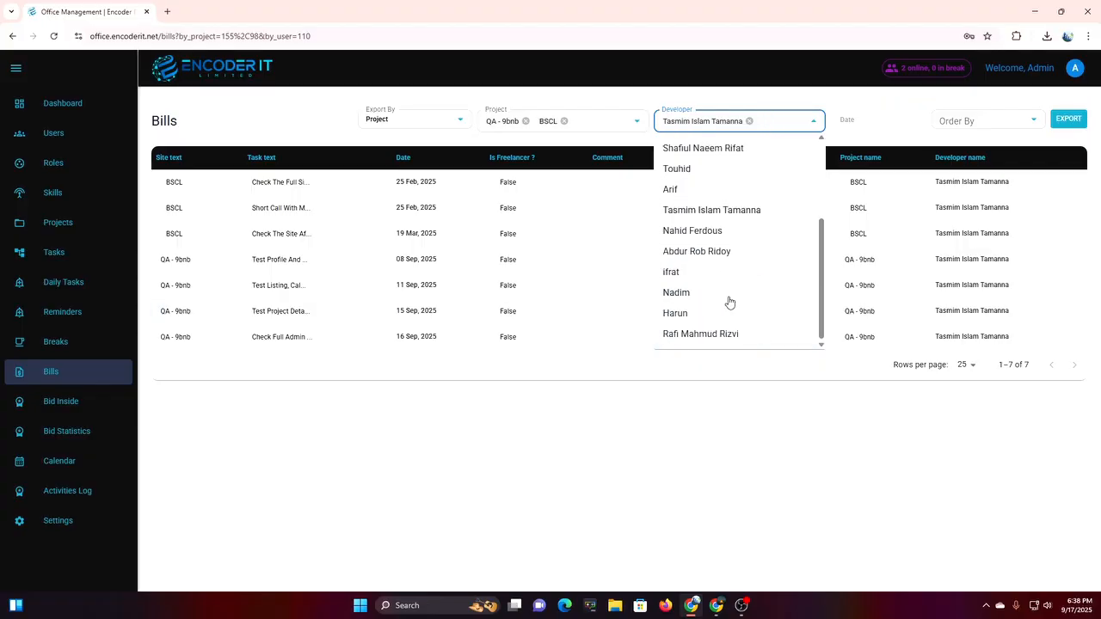
pyautogui.click(724, 296)
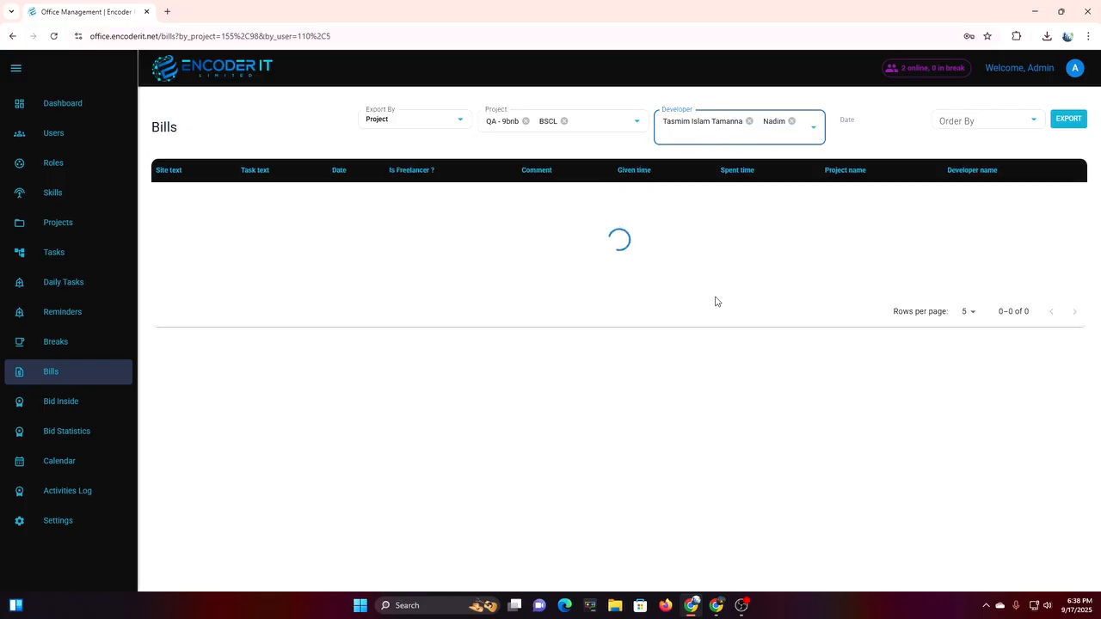
pyautogui.click(792, 121)
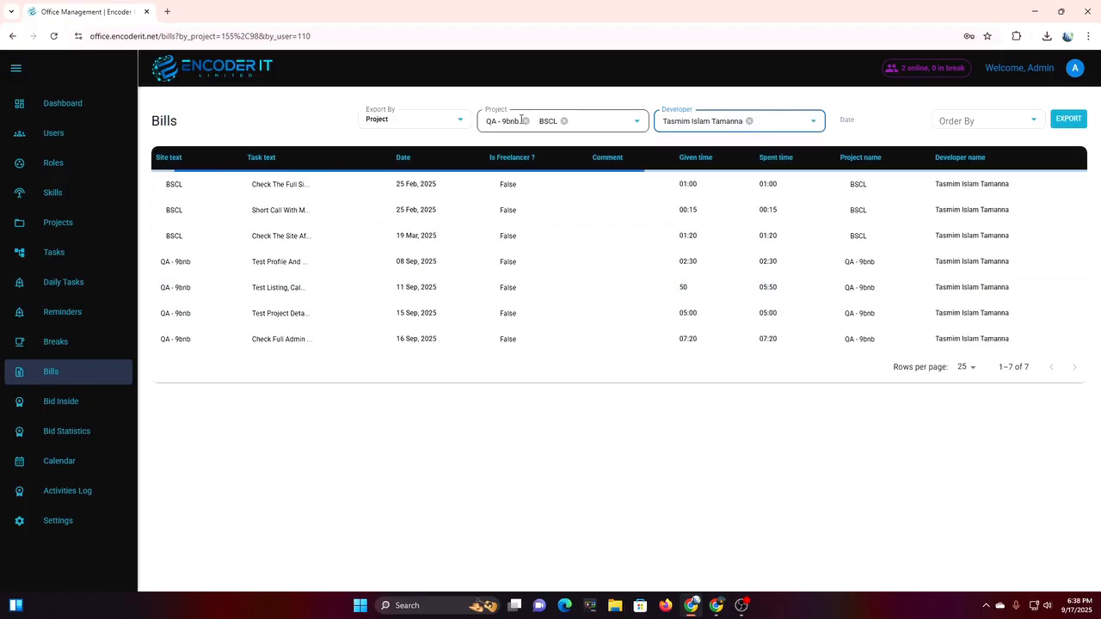
pyautogui.click(563, 120)
# Try extreme ci in the project filter while swapping developers, then remove extreme ci.
pyautogui.click(561, 119)
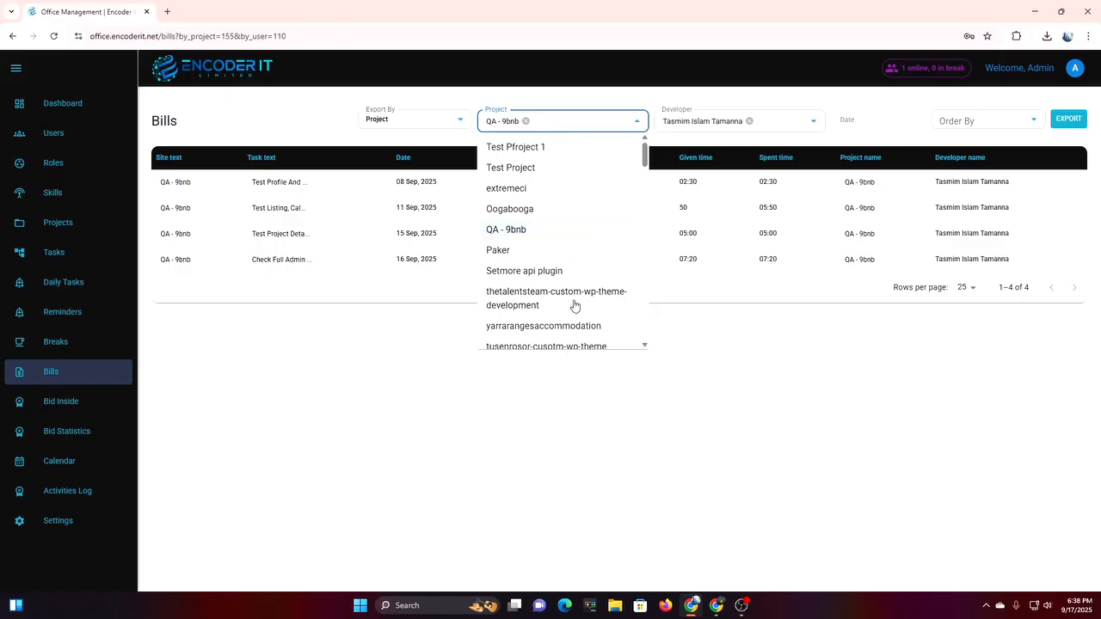
pyautogui.scroll(-2, 574, 306)
pyautogui.scroll(-2, 574, 305)
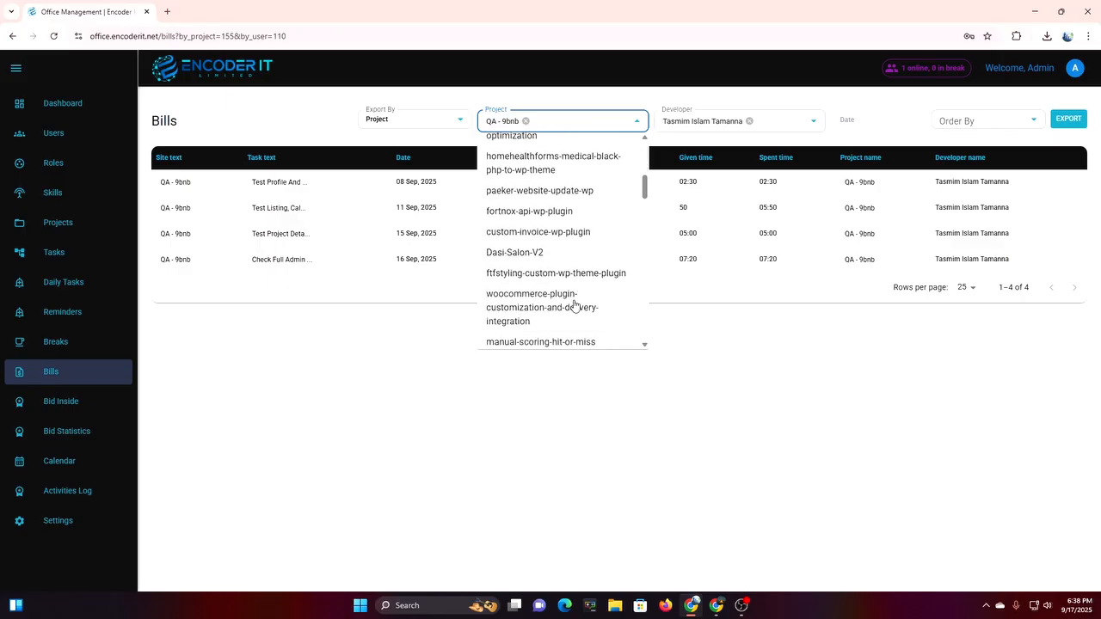
pyautogui.scroll(-3, 575, 305)
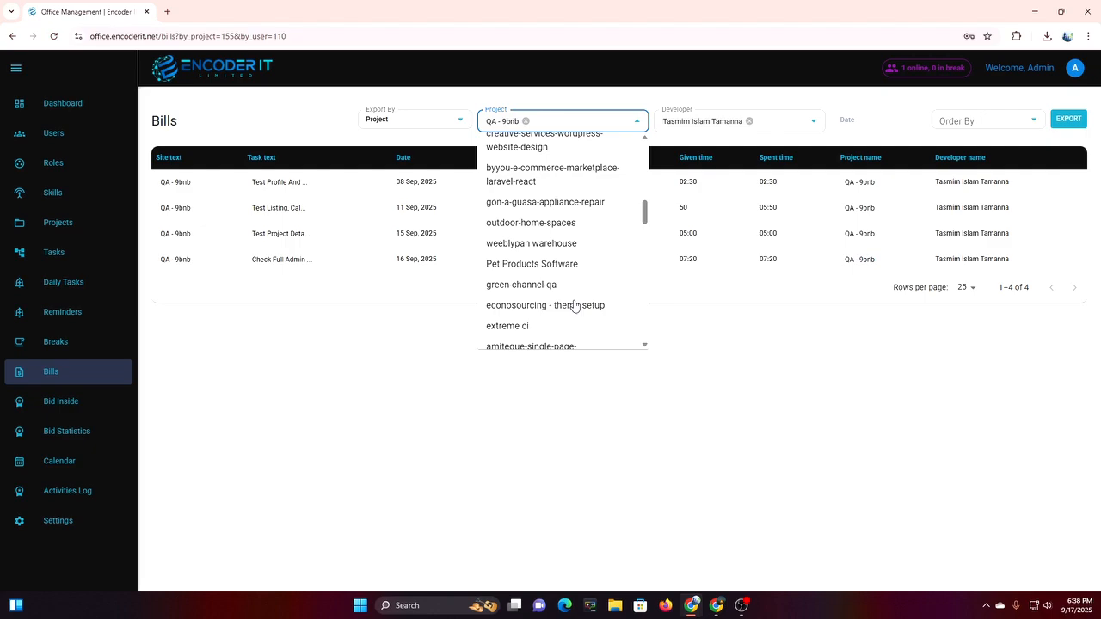
pyautogui.click(507, 326)
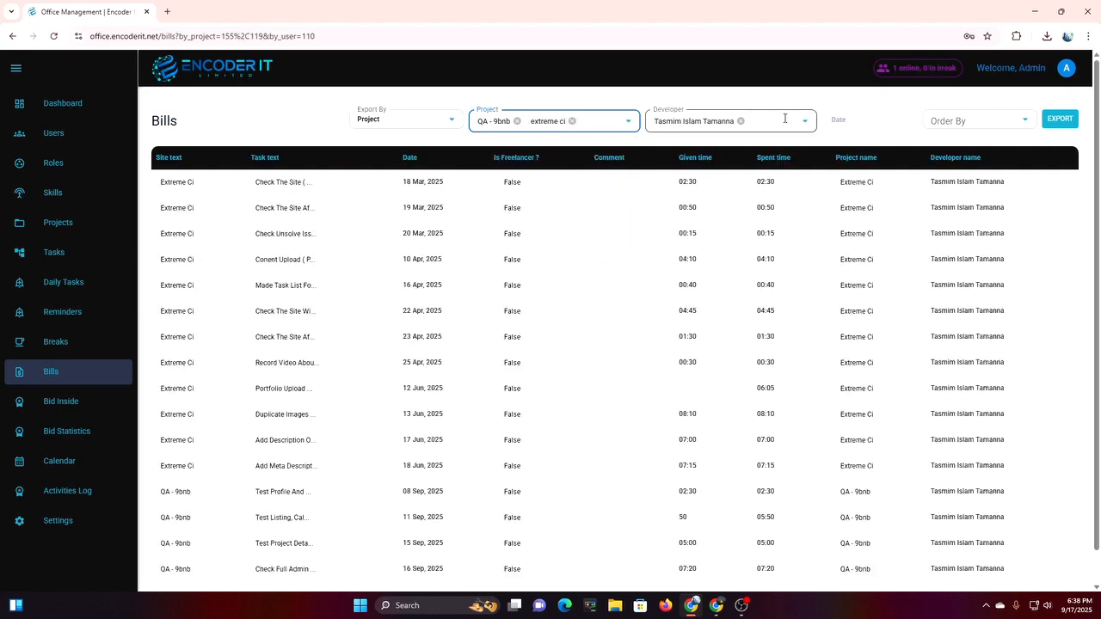
pyautogui.scroll(-1, 971, 391)
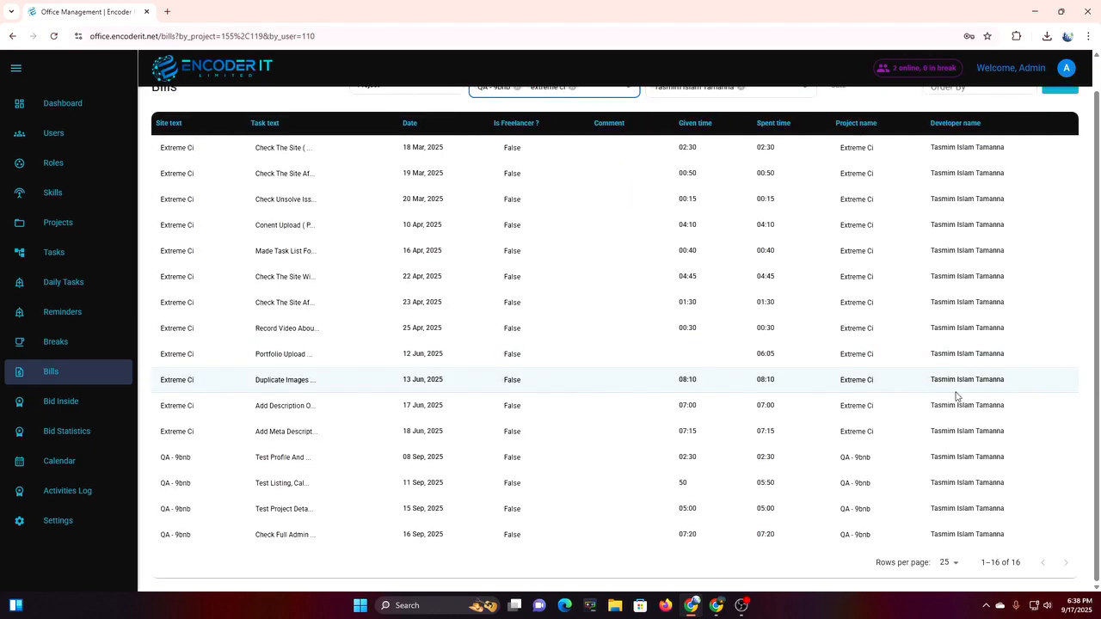
pyautogui.scroll(1, 957, 395)
pyautogui.click(787, 121)
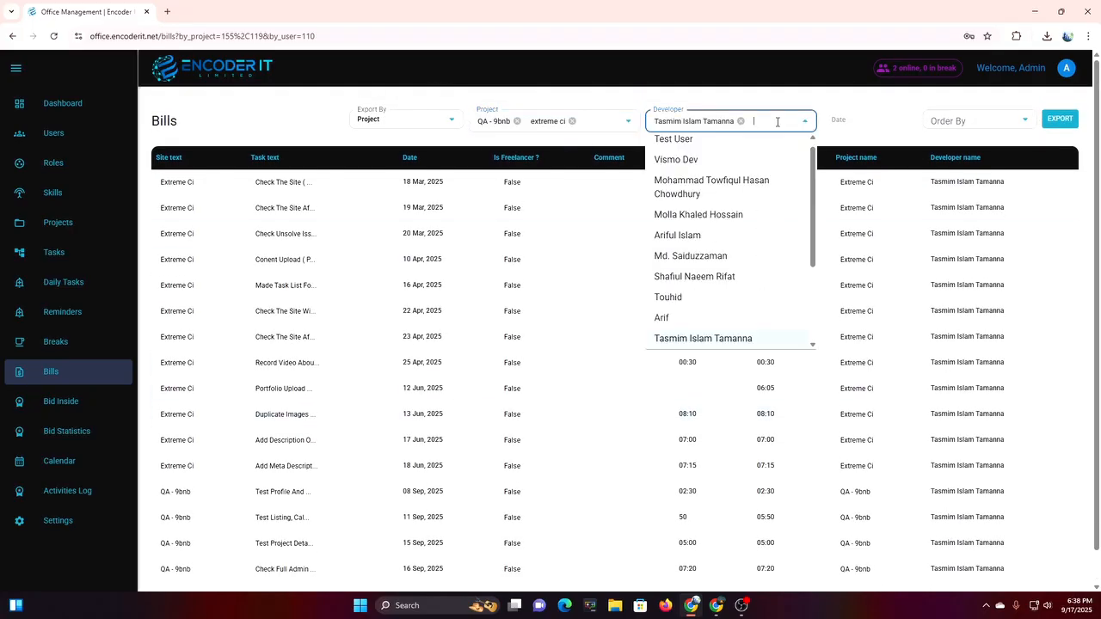
pyautogui.click(711, 297)
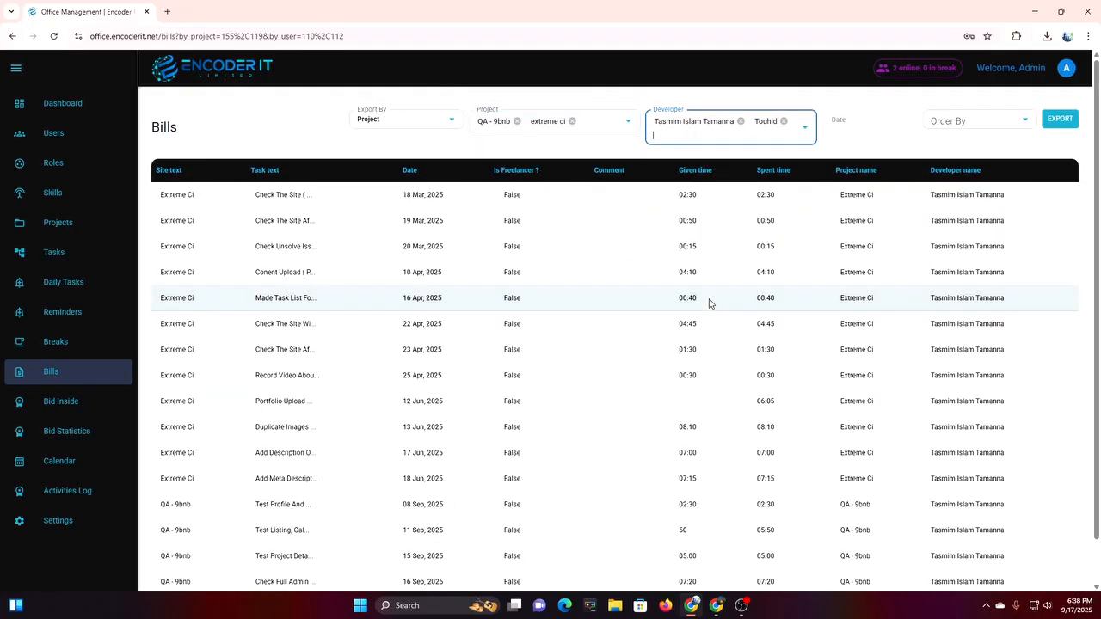
pyautogui.scroll(-1, 712, 303)
pyautogui.scroll(1, 714, 301)
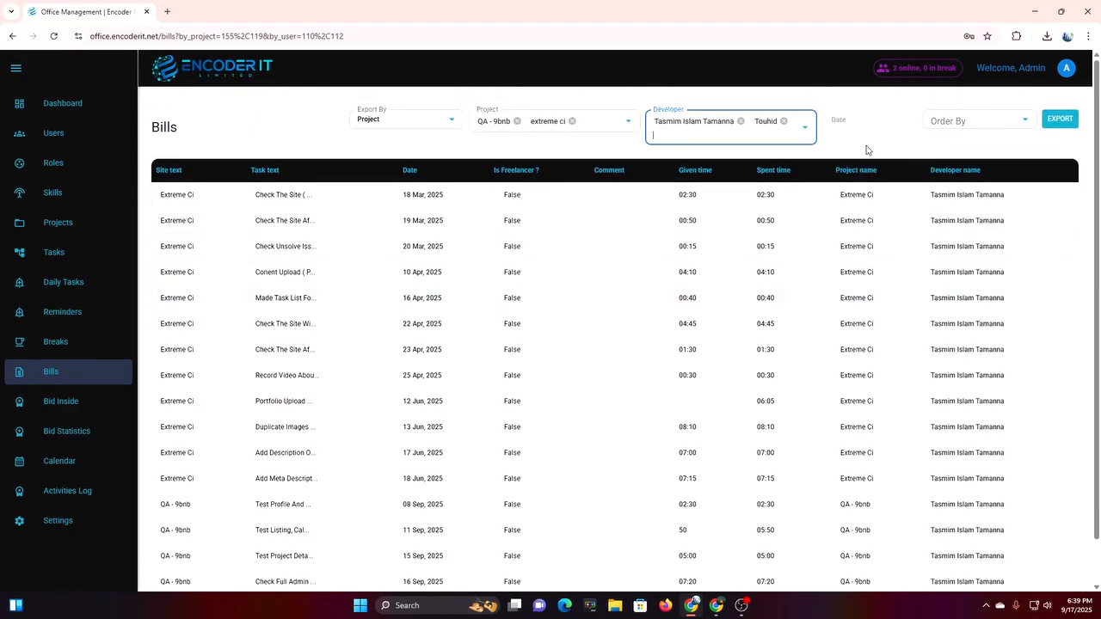
pyautogui.click(741, 121)
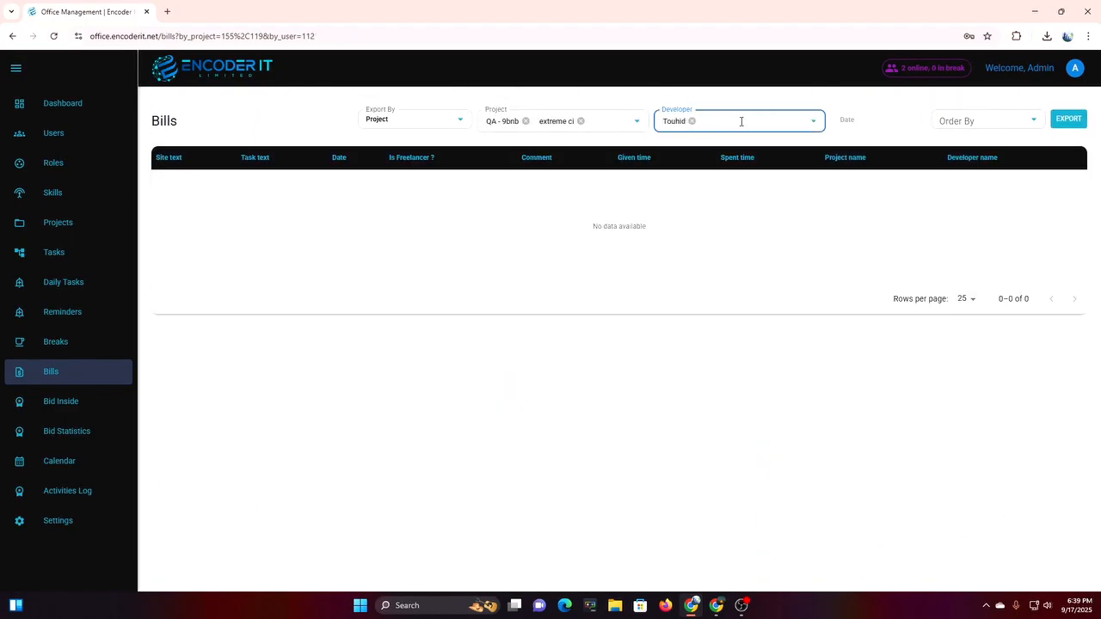
pyautogui.click(581, 121)
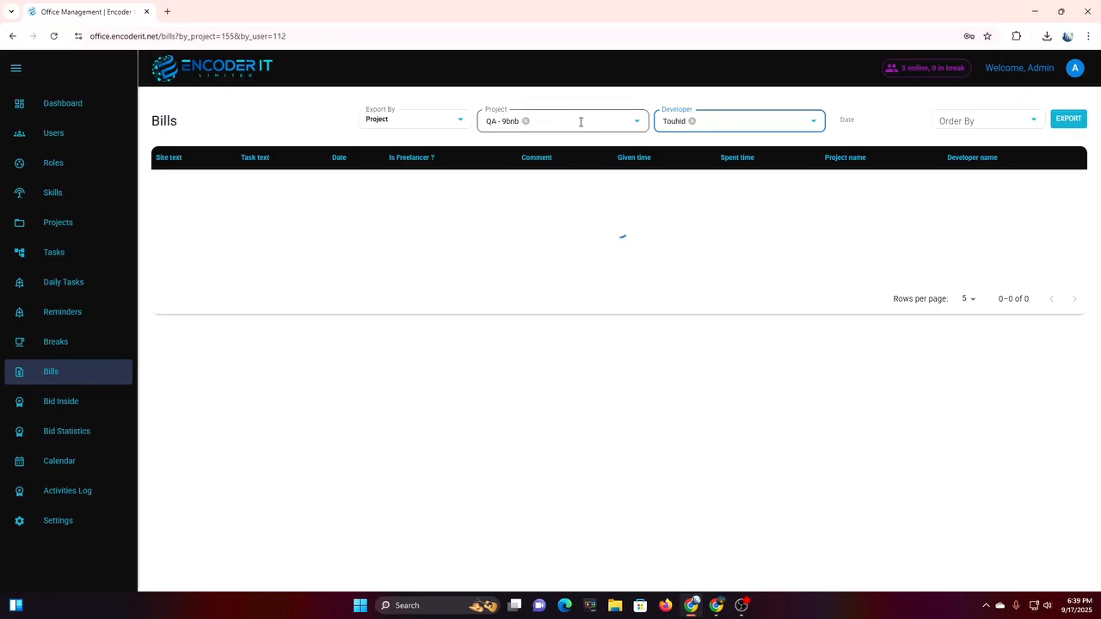
# Add manual-scoring-hit-or-miss to the projects and narrow the developer filter to one developer.
pyautogui.click(574, 124)
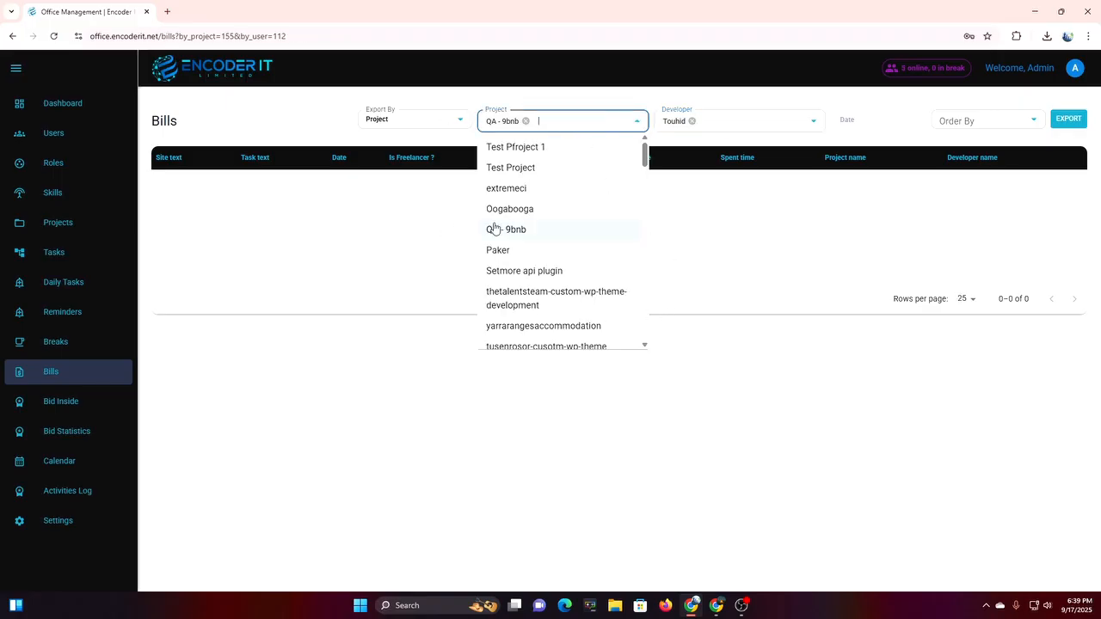
pyautogui.scroll(-5, 616, 287)
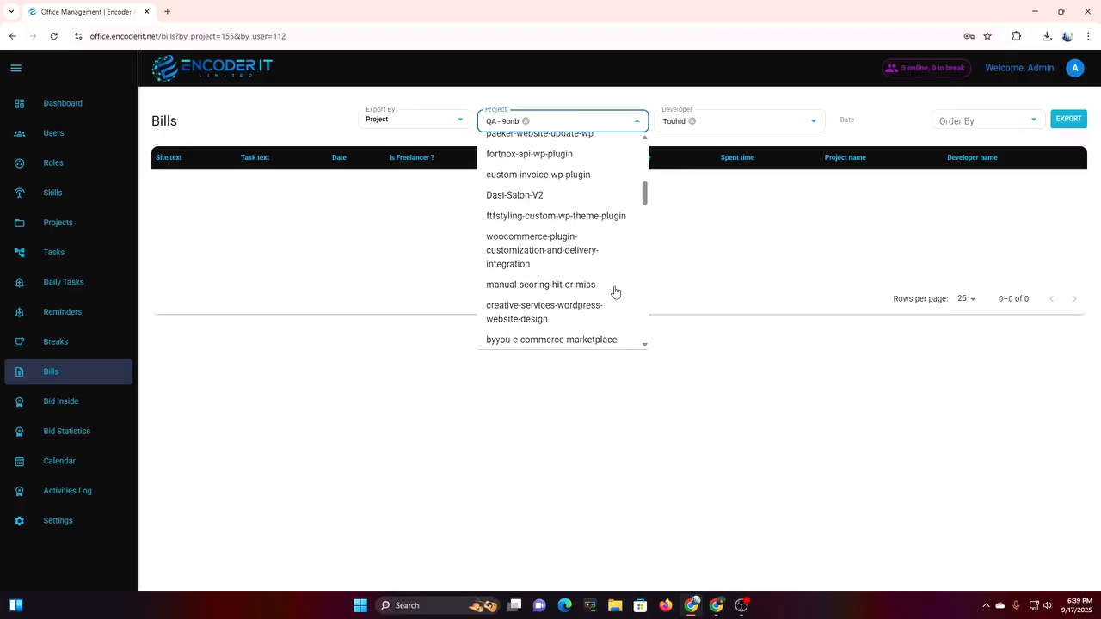
pyautogui.click(606, 287)
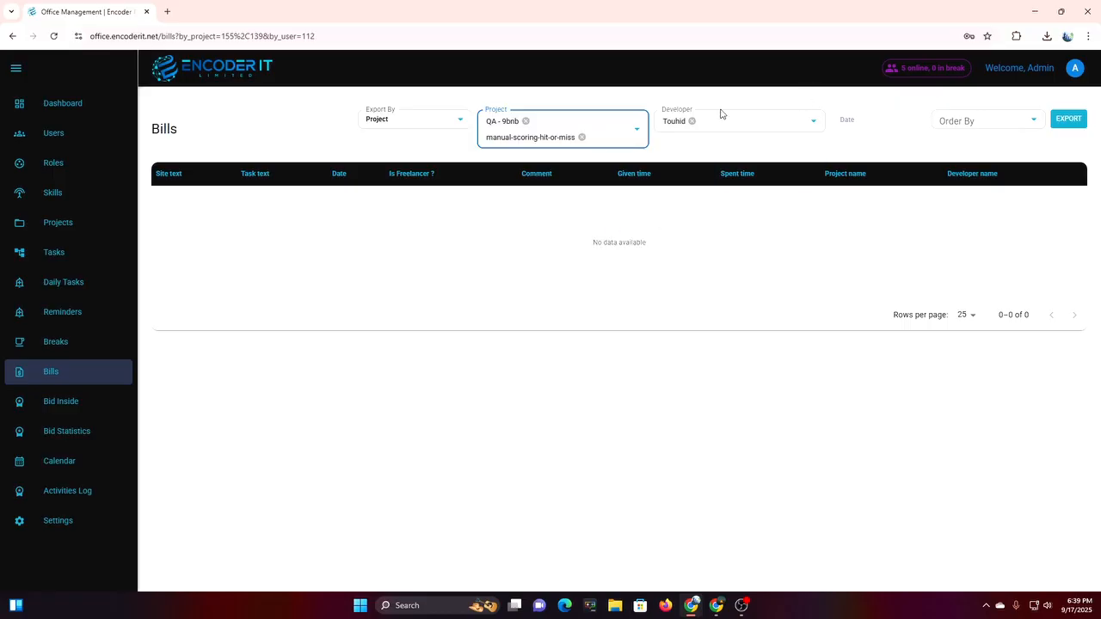
pyautogui.click(692, 121)
pyautogui.click(694, 123)
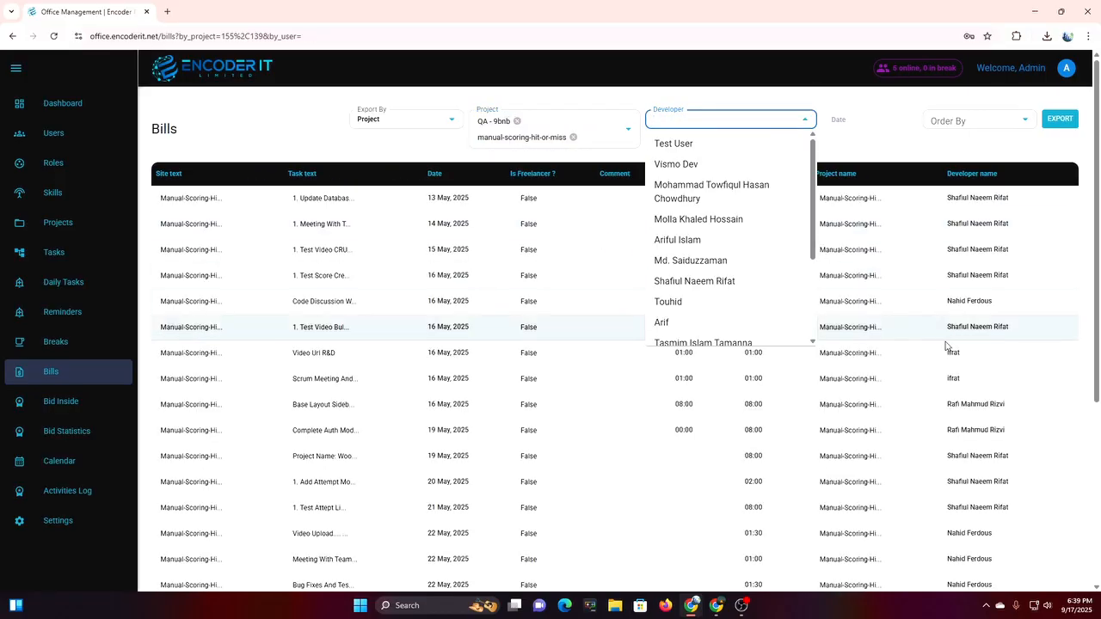
pyautogui.scroll(-2, 736, 292)
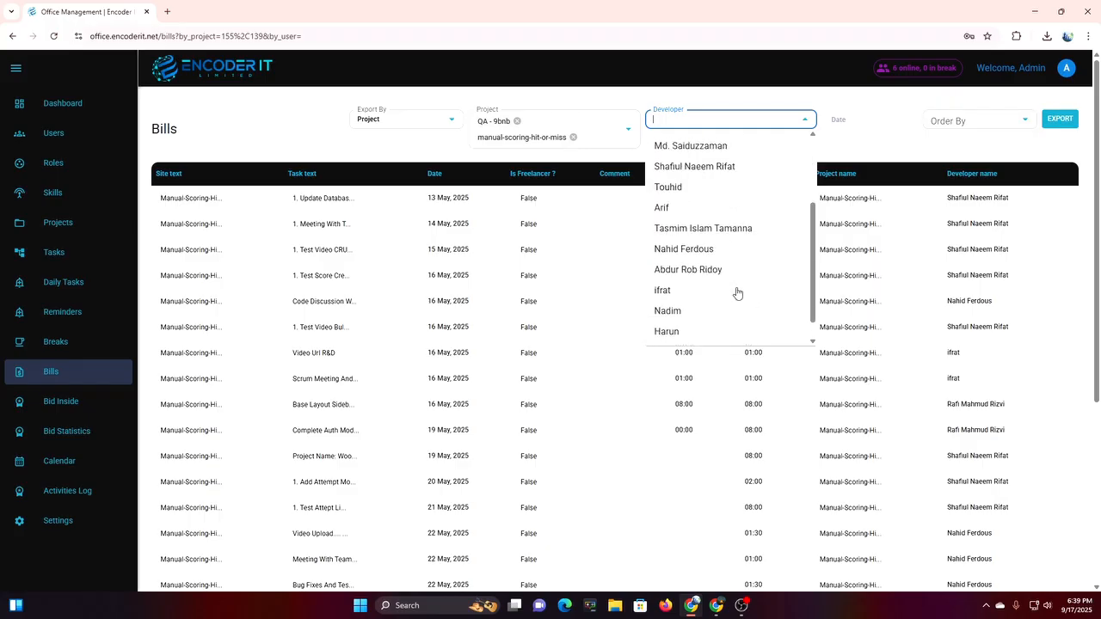
pyautogui.click(700, 229)
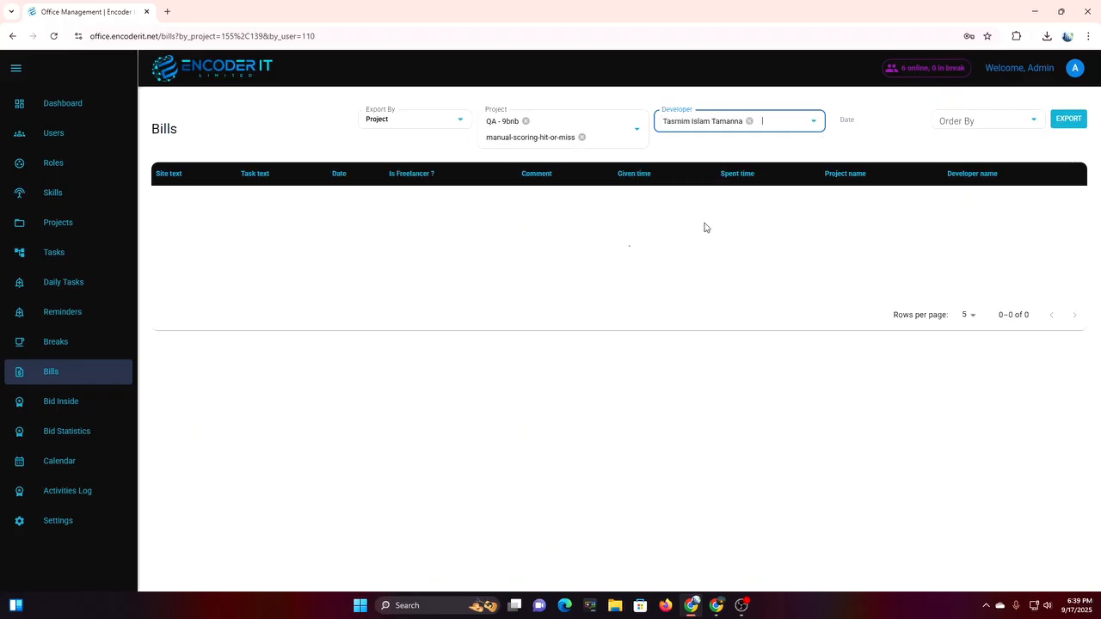
# Add a second developer to the developer filter.
pyautogui.click(793, 115)
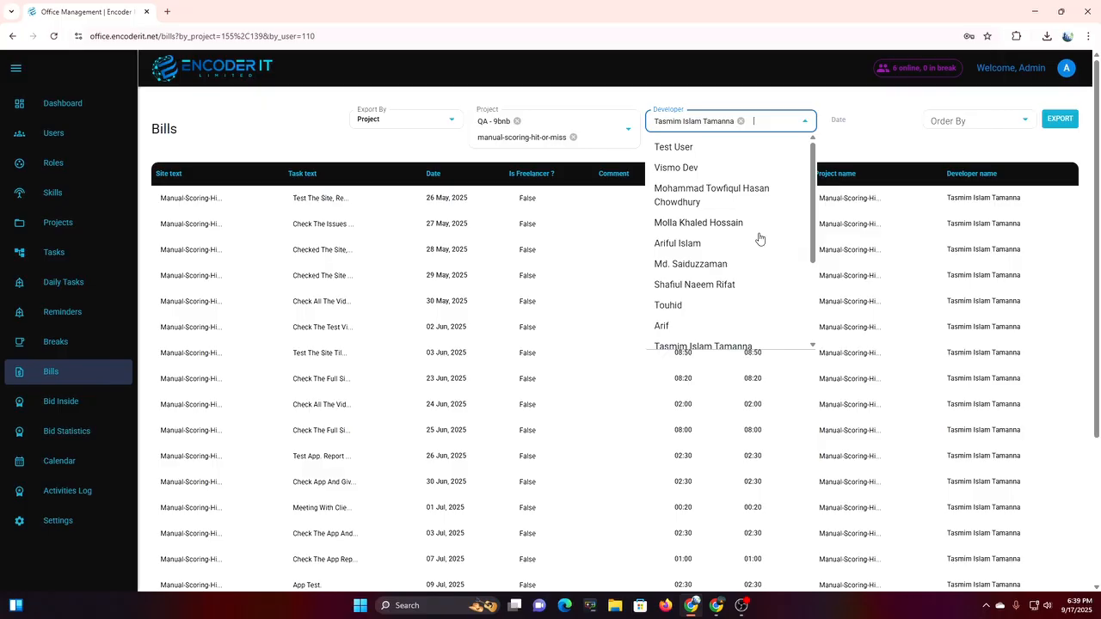
pyautogui.click(746, 285)
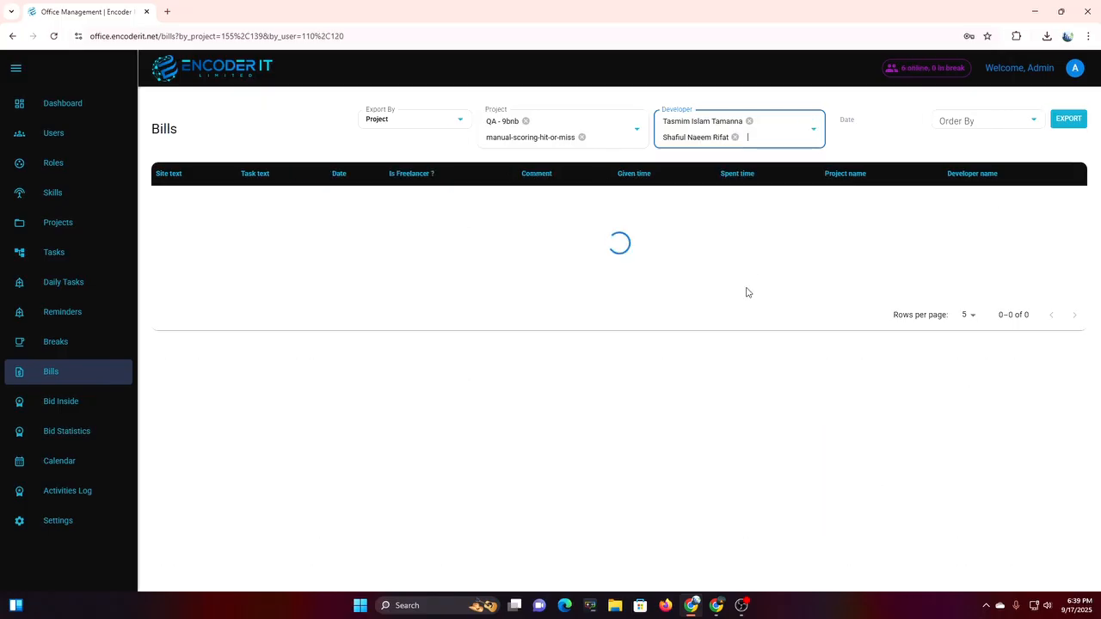
pyautogui.scroll(-3, 1008, 278)
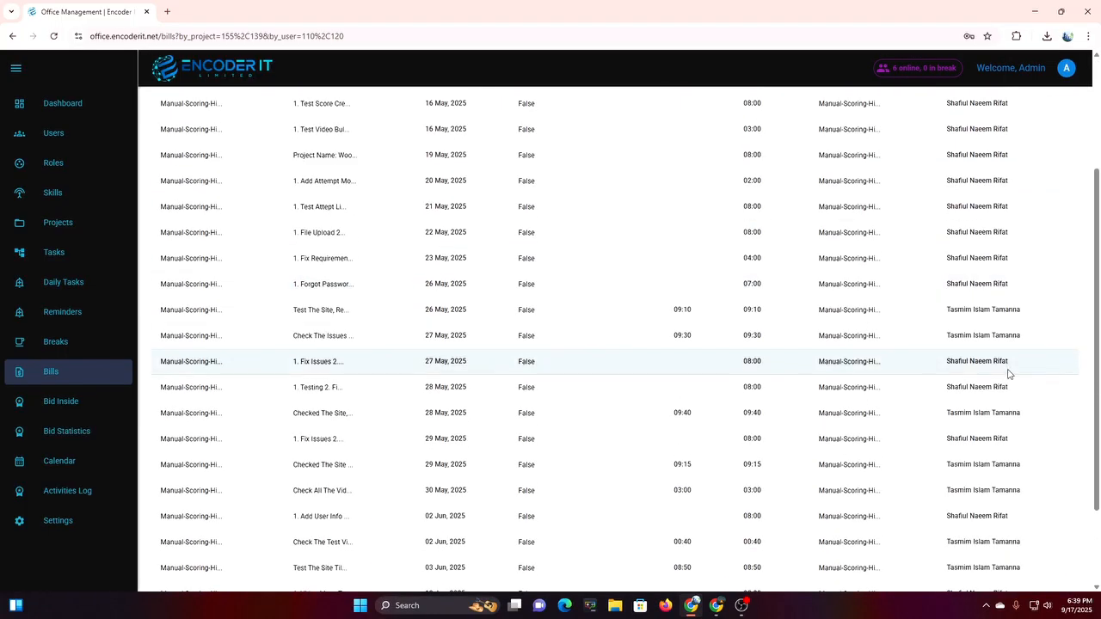
pyautogui.scroll(3, 1009, 373)
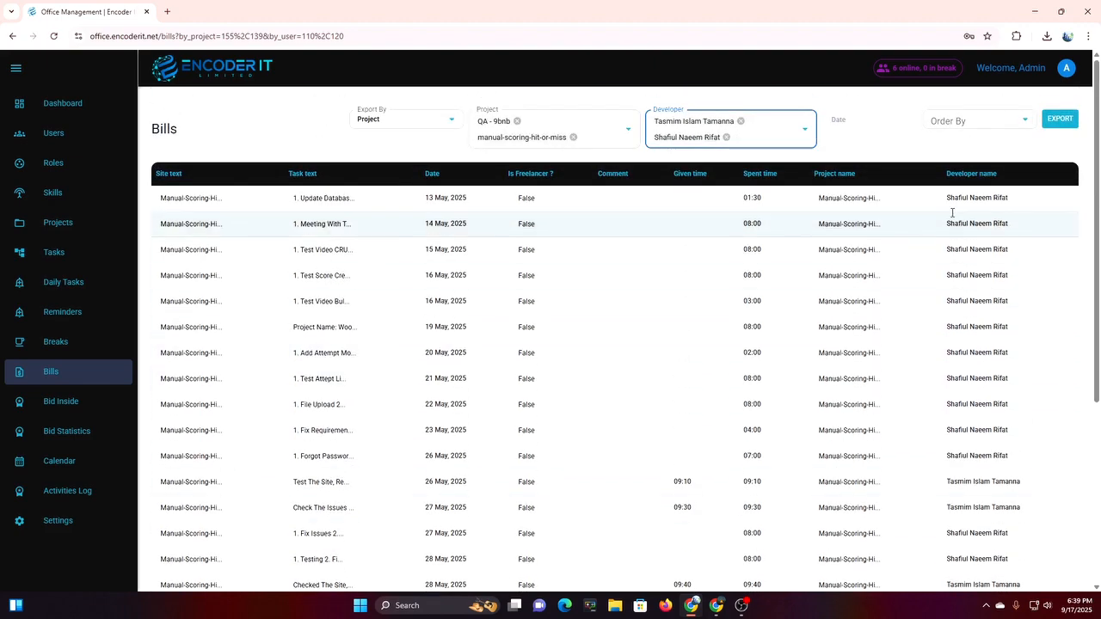
pyautogui.click(852, 119)
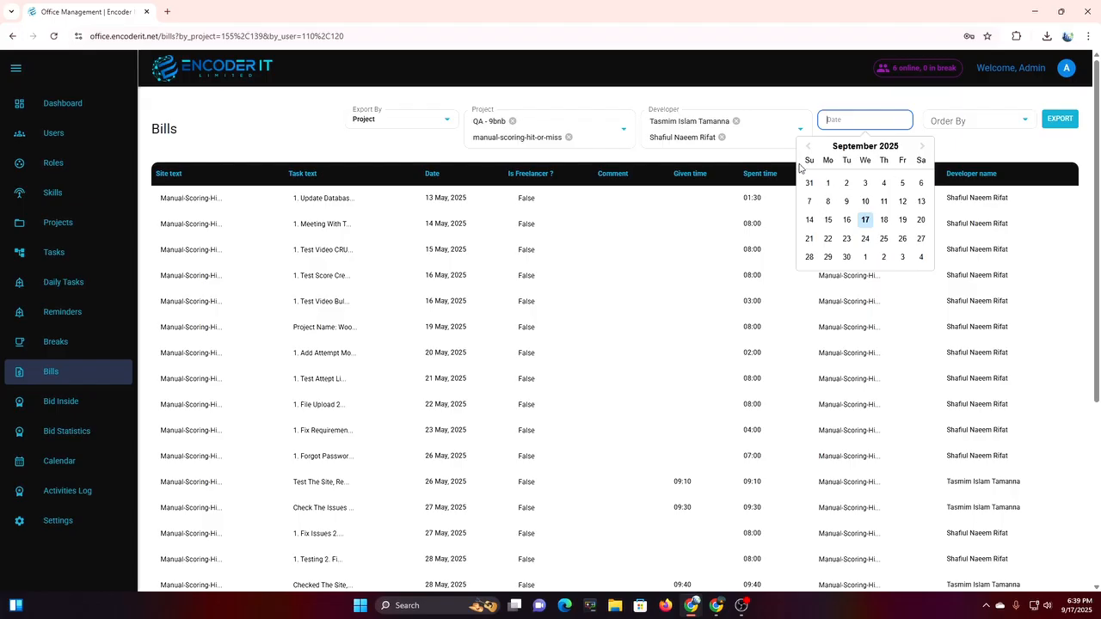
# Limit bills to 1–13 September 2025, export them as .xlsx, then go to Biddings.
pyautogui.click(829, 184)
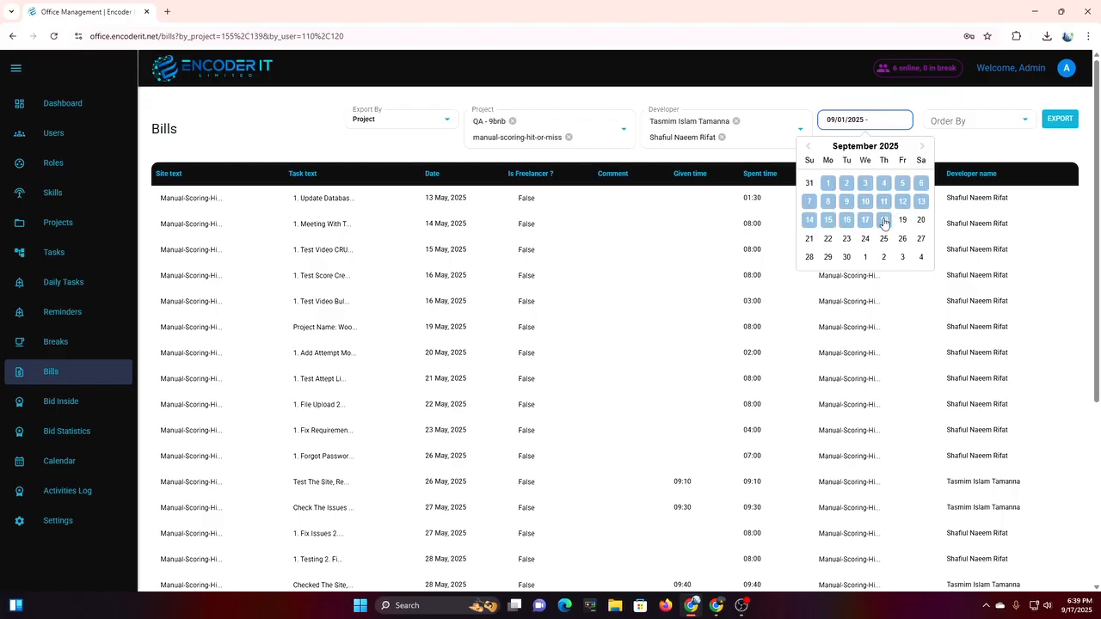
pyautogui.click(922, 202)
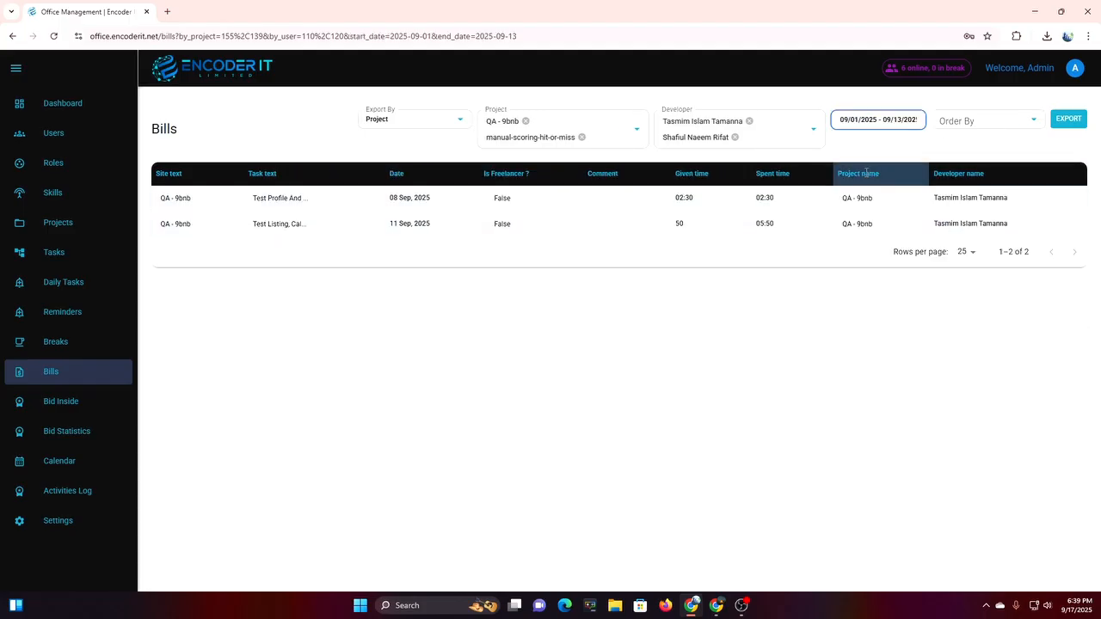
pyautogui.click(918, 122)
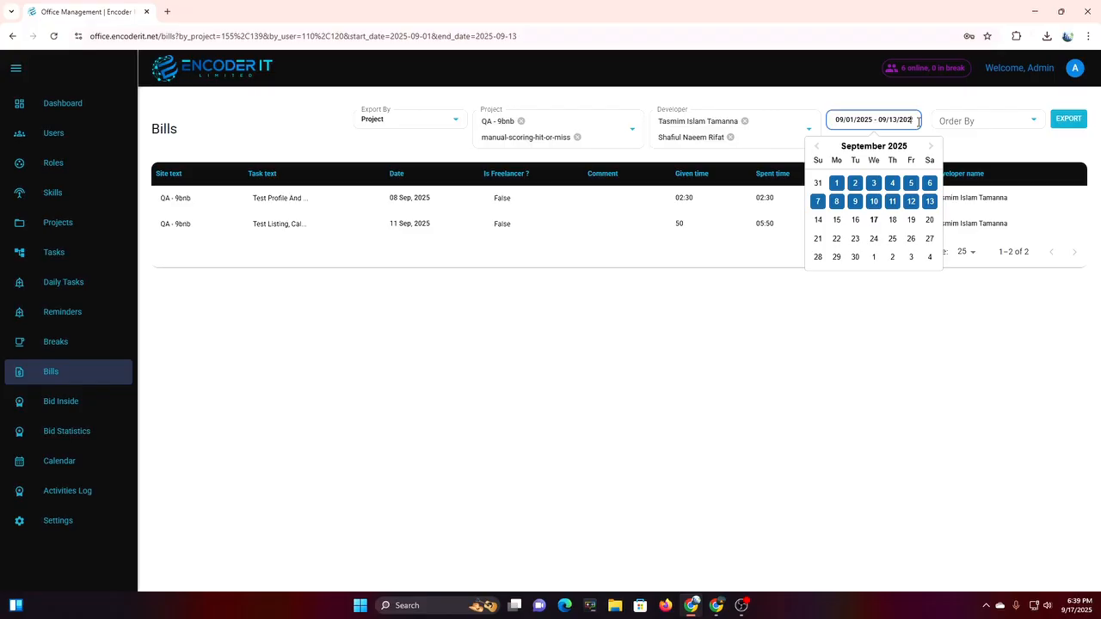
pyautogui.click(1066, 127)
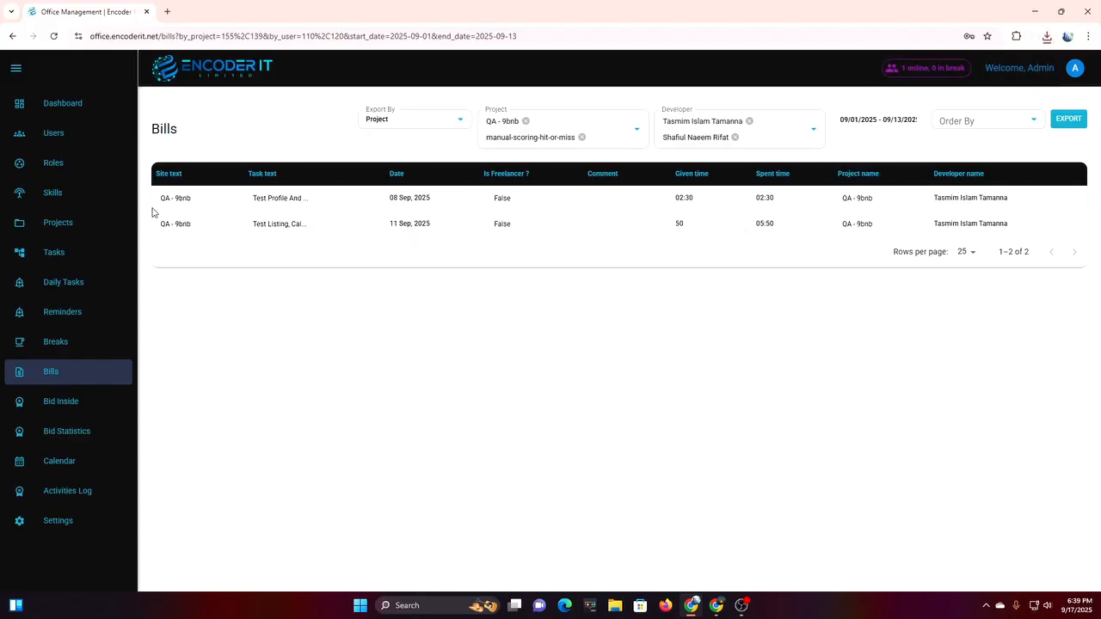
pyautogui.click(76, 409)
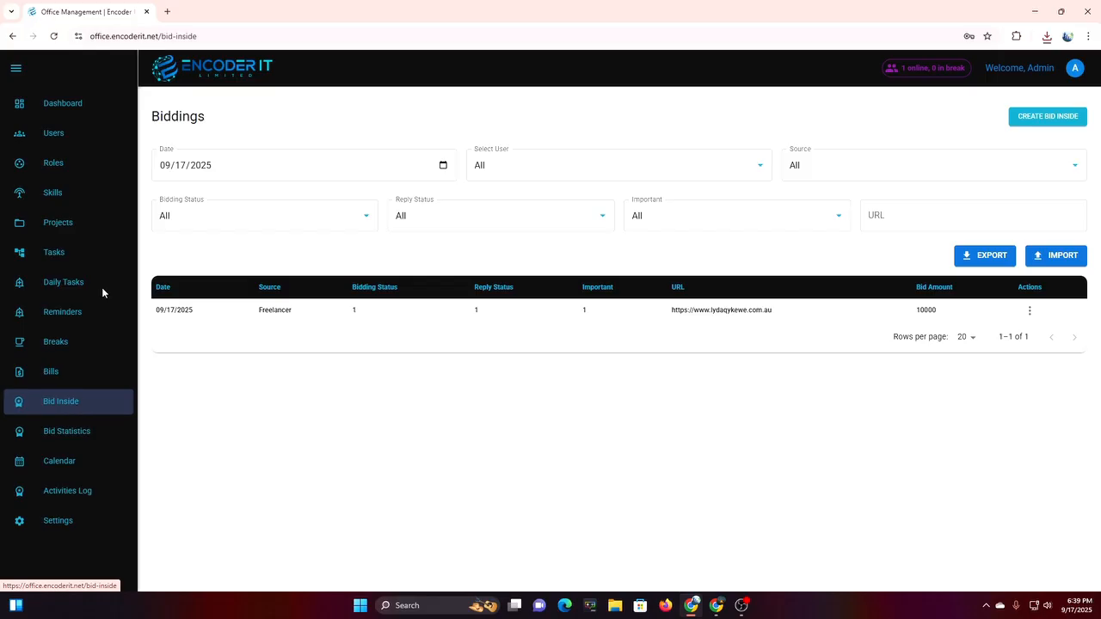
# Filter biddings to Admin and Freelancer, with bidding, reply and importance all set to Yes.
pyautogui.click(443, 166)
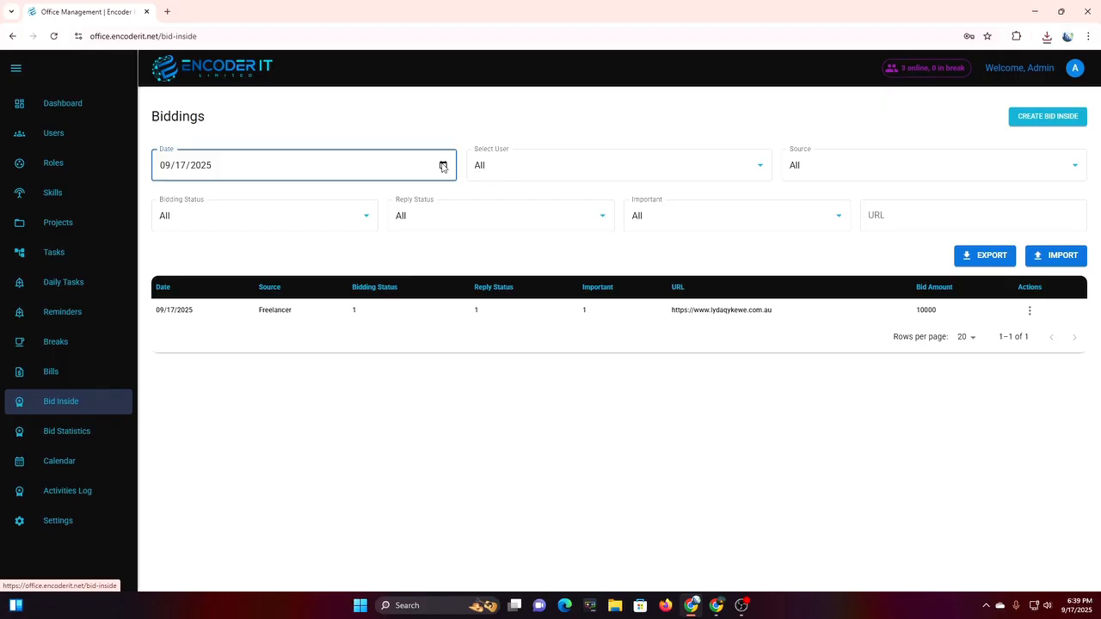
pyautogui.click(599, 176)
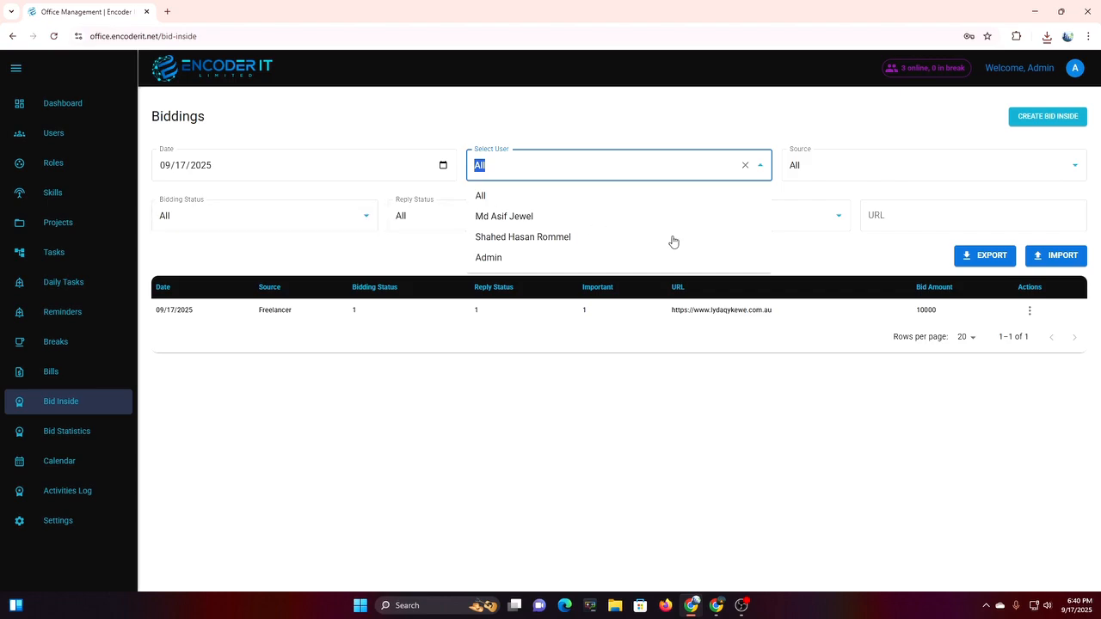
pyautogui.click(565, 258)
pyautogui.click(920, 167)
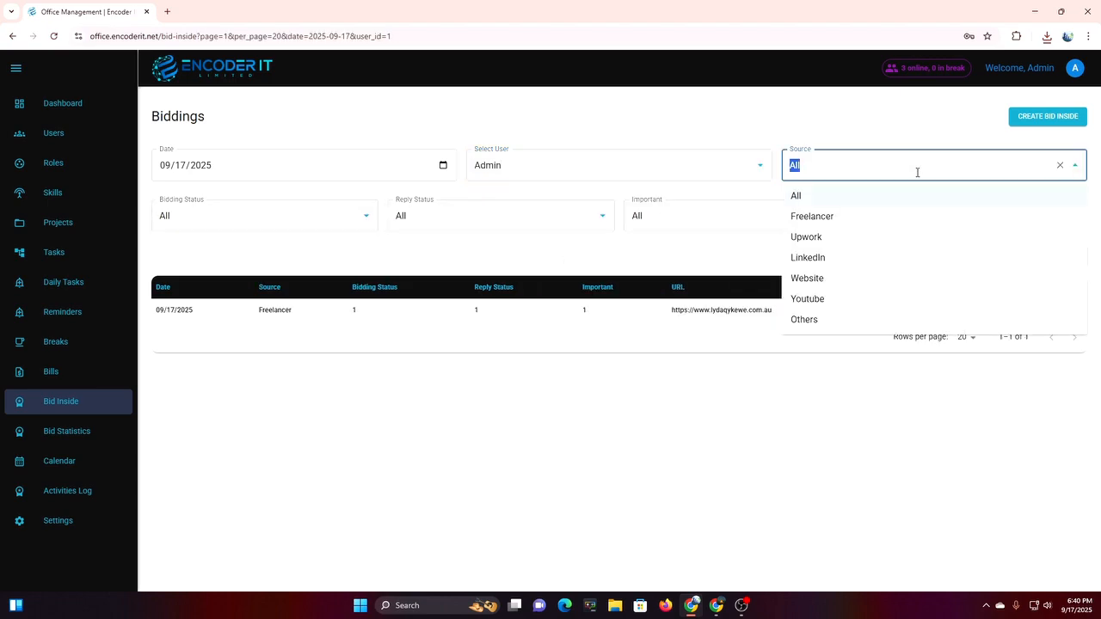
pyautogui.click(831, 221)
pyautogui.click(178, 226)
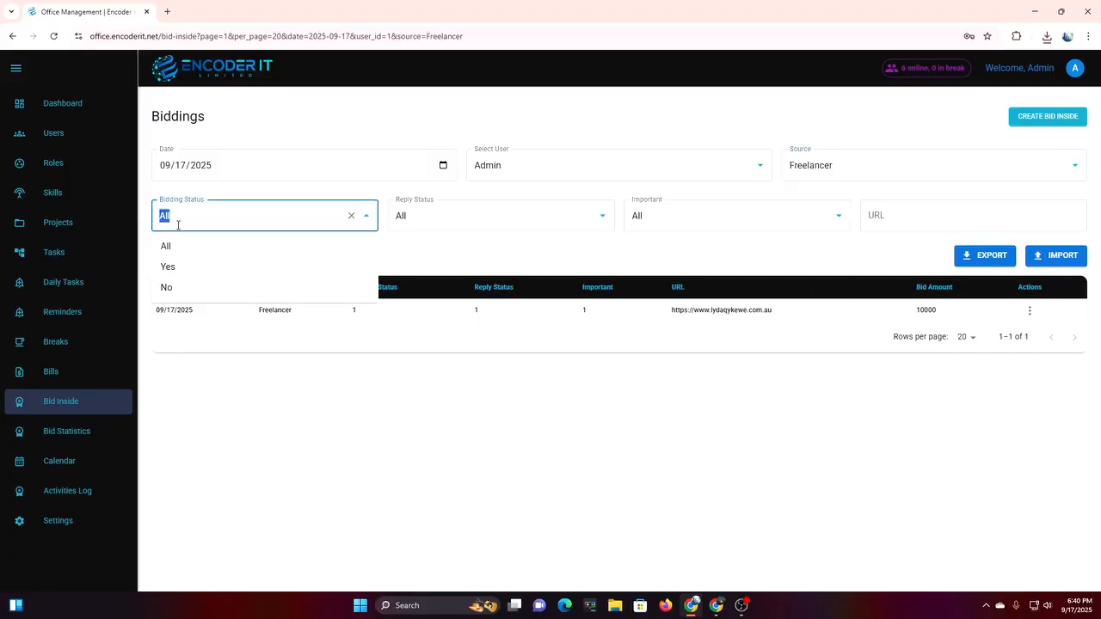
pyautogui.click(191, 270)
pyautogui.click(463, 214)
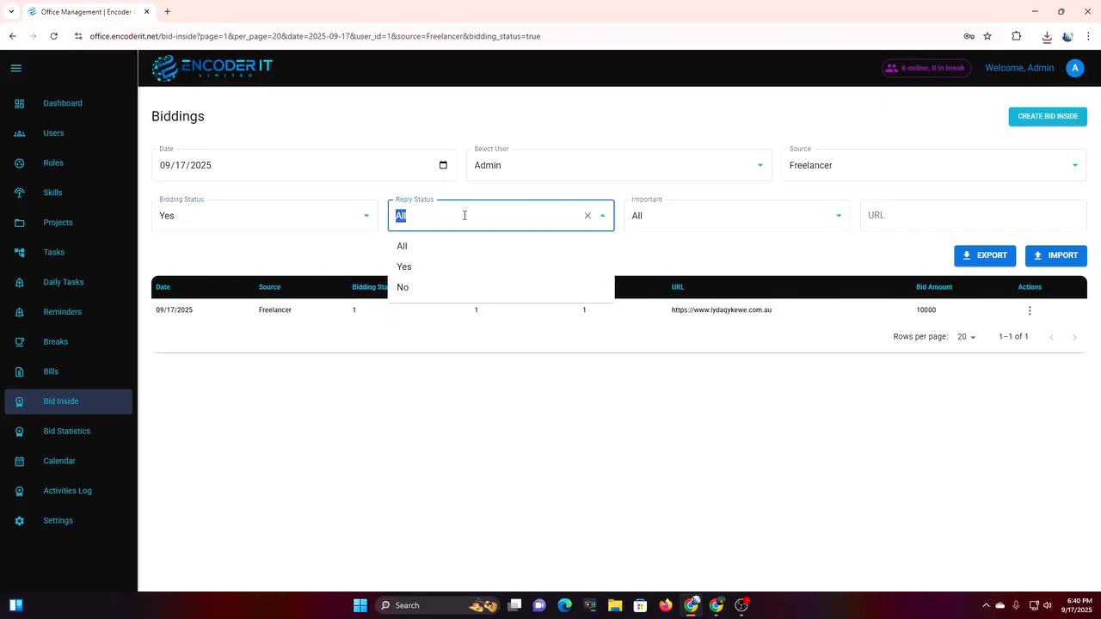
pyautogui.click(447, 267)
pyautogui.click(757, 208)
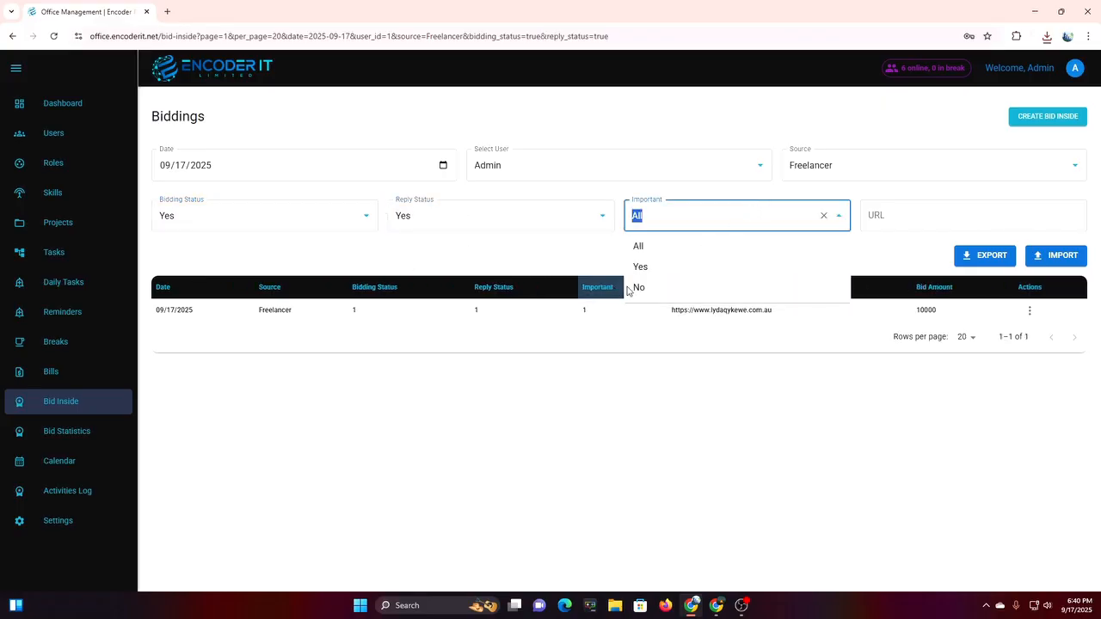
pyautogui.click(682, 269)
# Filter by the URL test.com, preview the new bid form, then clear the URL filter.
pyautogui.click(968, 218)
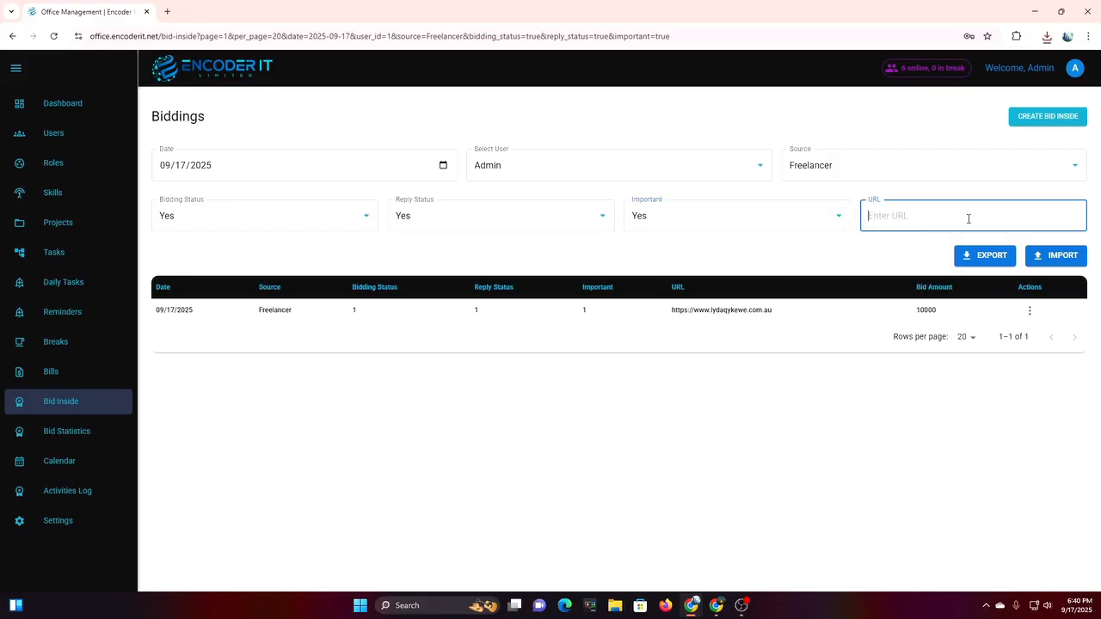
pyautogui.write('test.com')
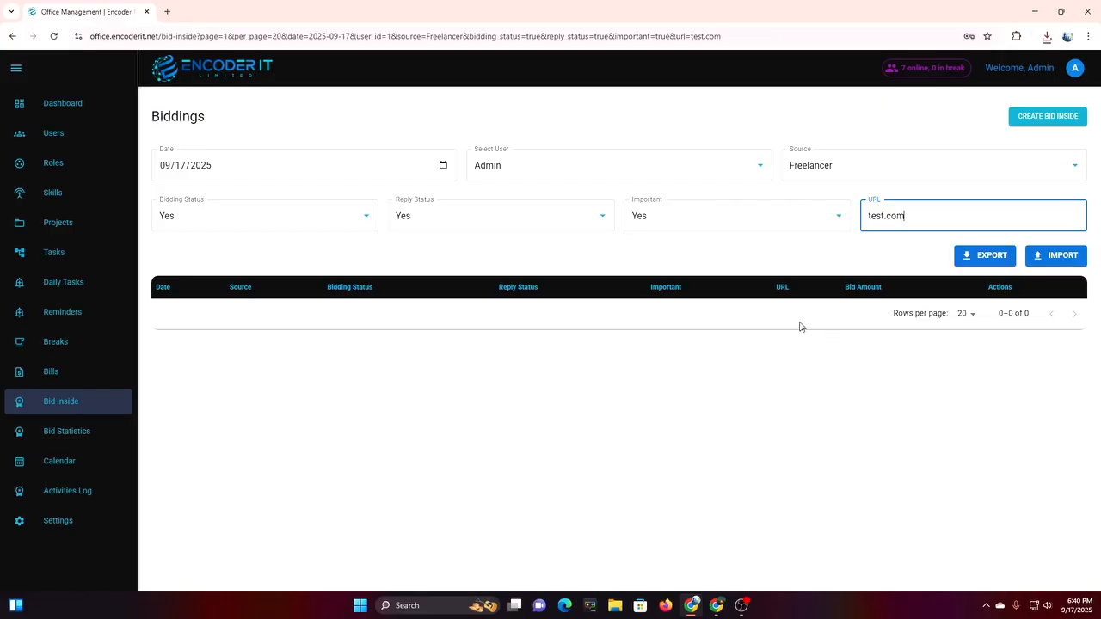
pyautogui.click(1033, 127)
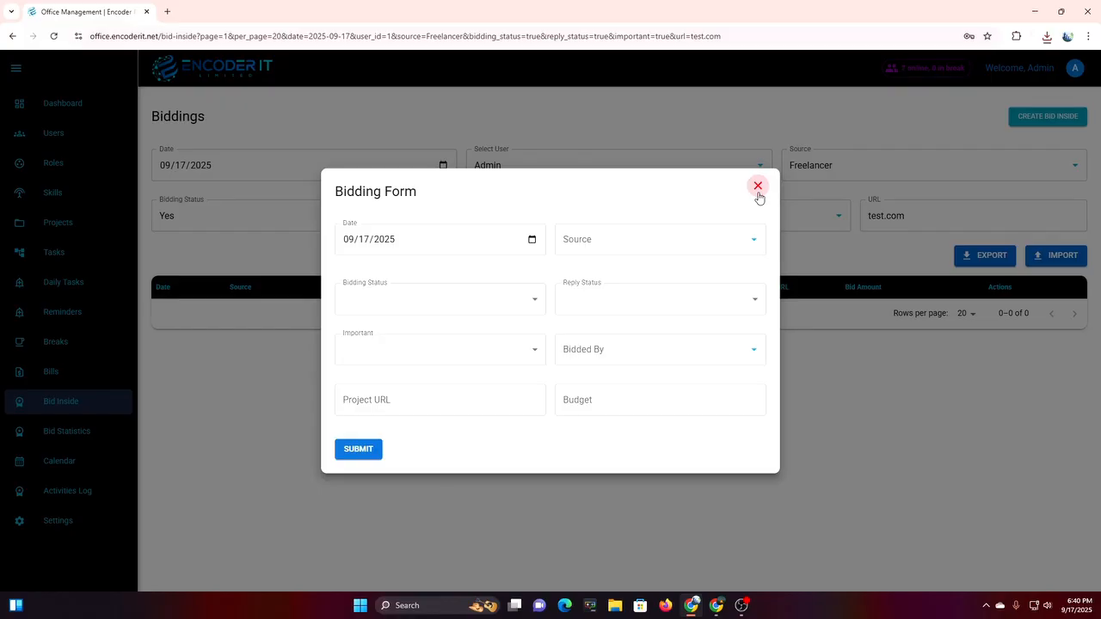
pyautogui.click(758, 186)
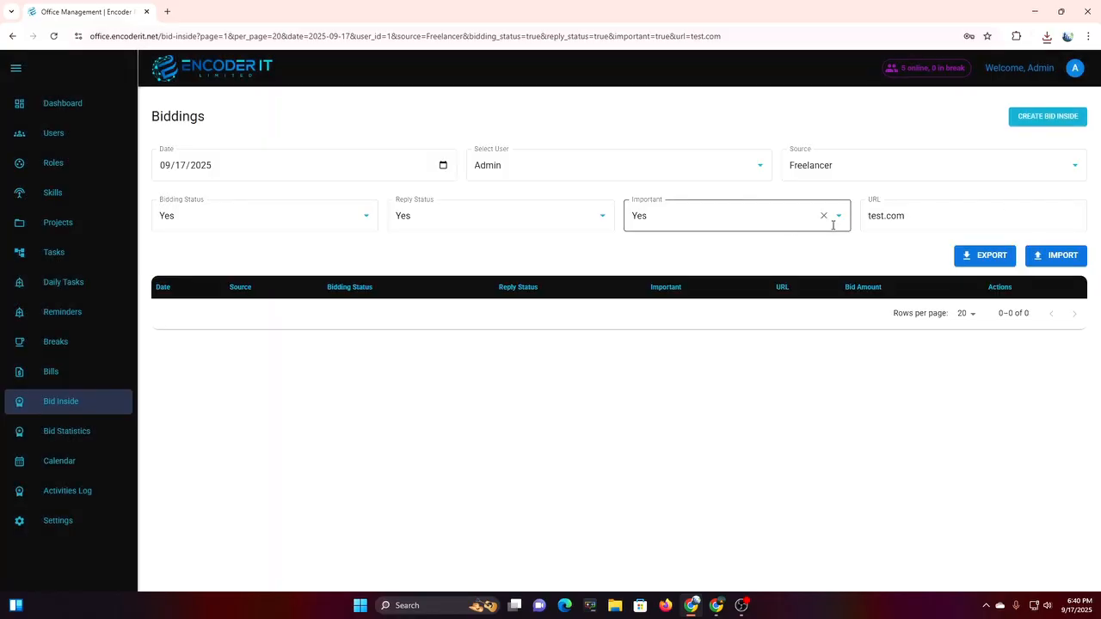
pyautogui.moveTo(1004, 223); pyautogui.dragTo(867, 222)
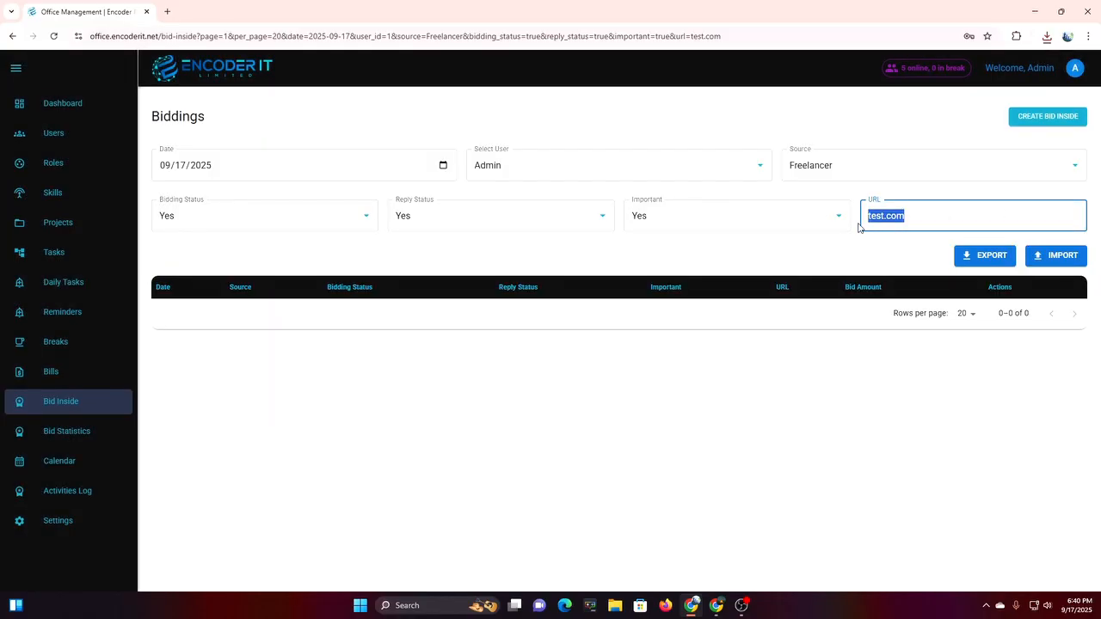
pyautogui.press('BackSpace')
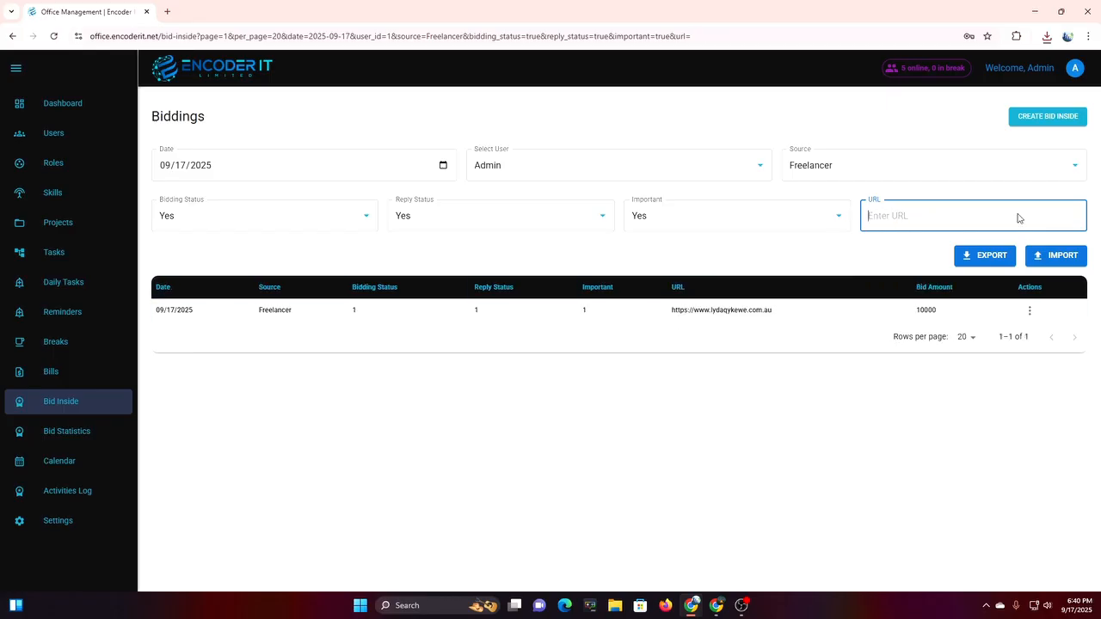
# Try another user in the user filter, then reset it to All users.
pyautogui.click(550, 172)
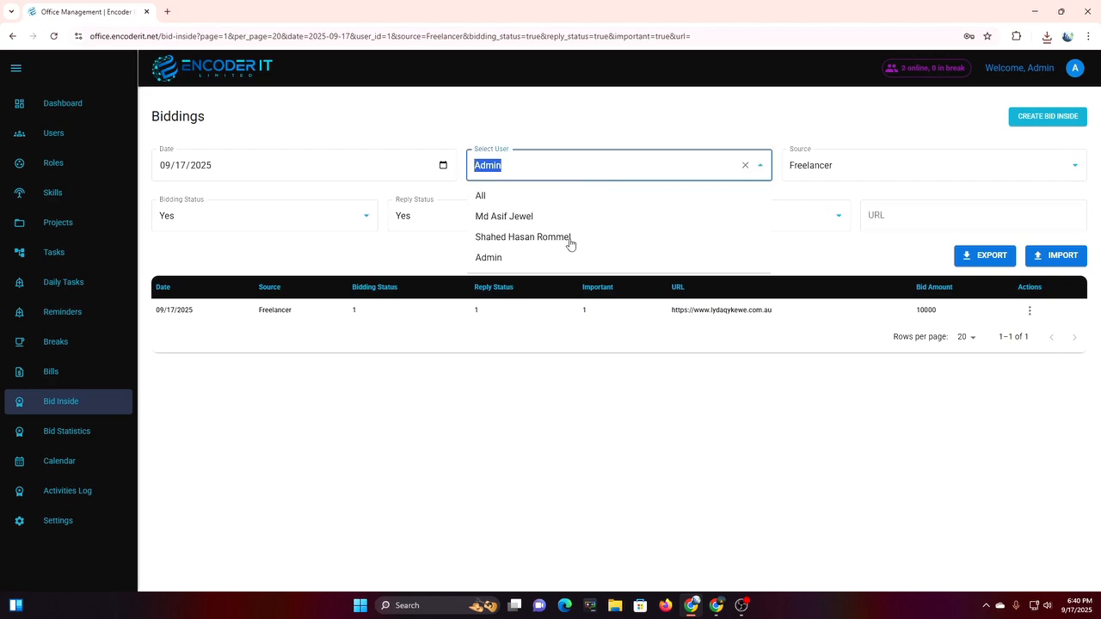
pyautogui.click(519, 216)
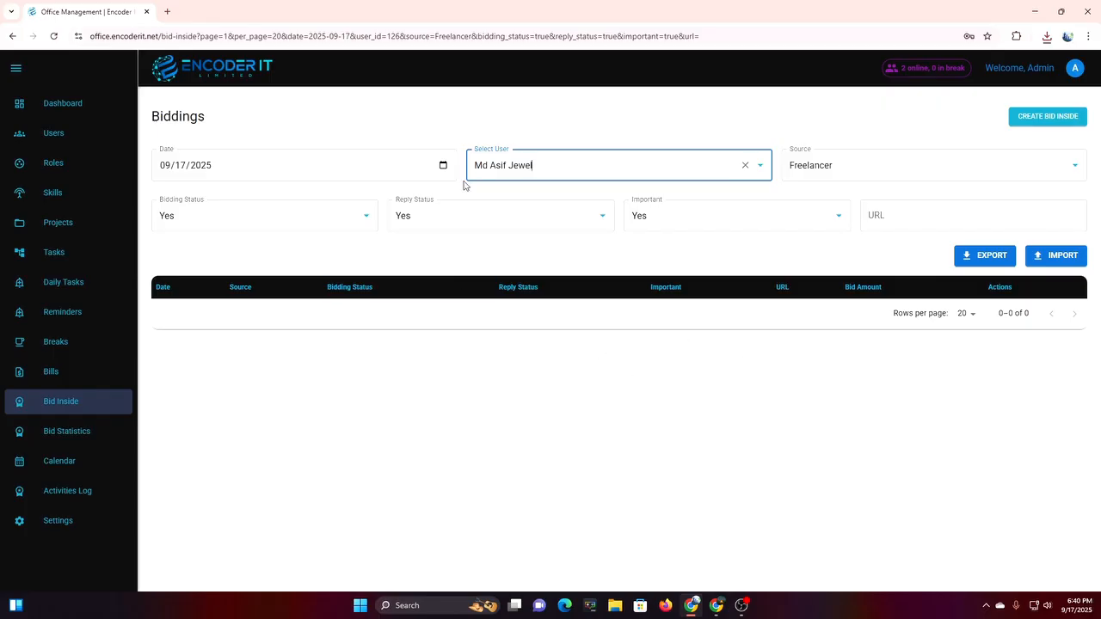
pyautogui.click(745, 166)
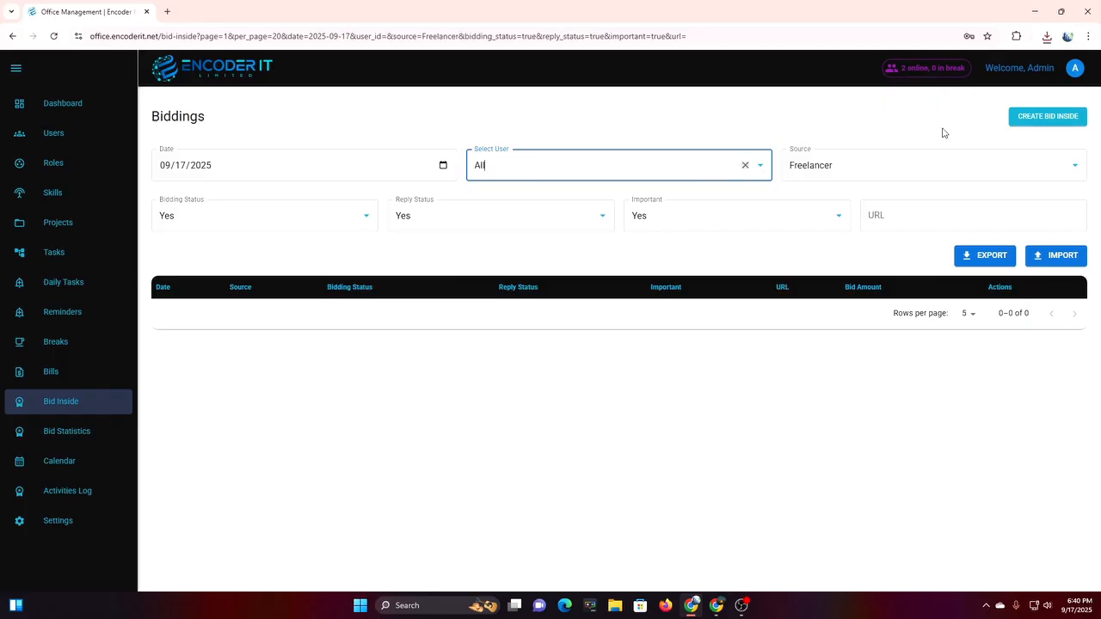
# Start a new bid with source Freelancer and bidding and reply status both No.
pyautogui.click(1073, 123)
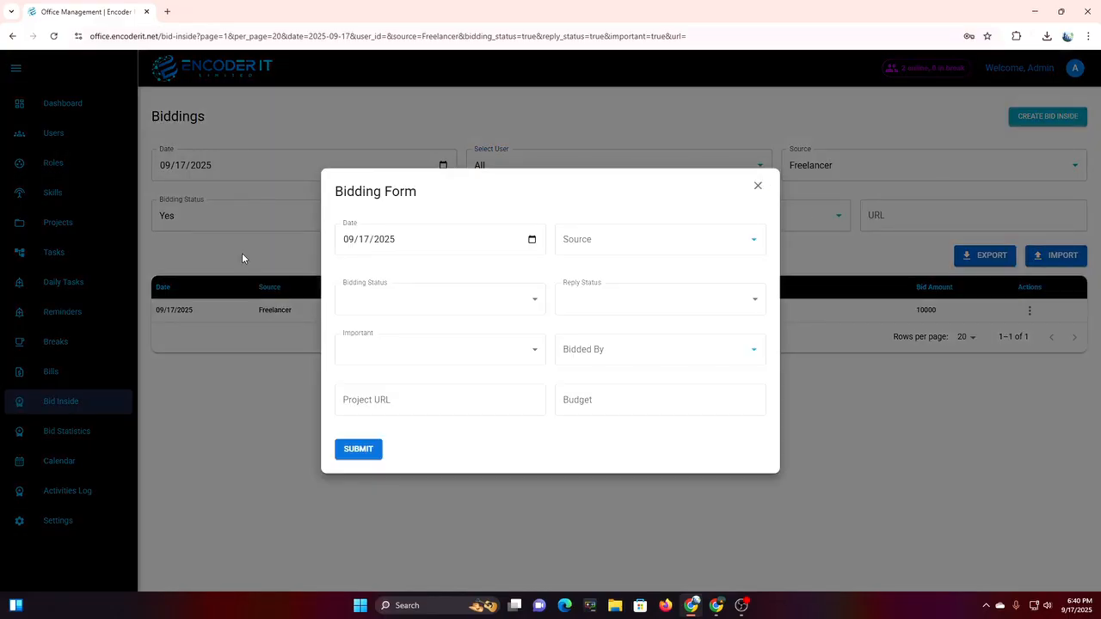
pyautogui.click(649, 246)
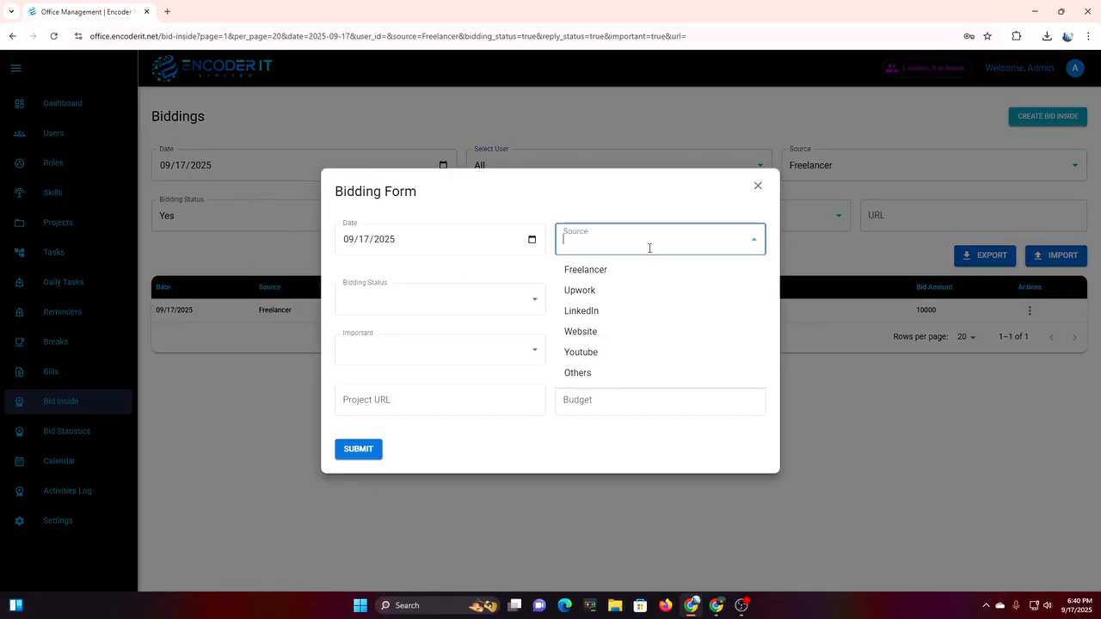
pyautogui.click(631, 270)
pyautogui.click(395, 304)
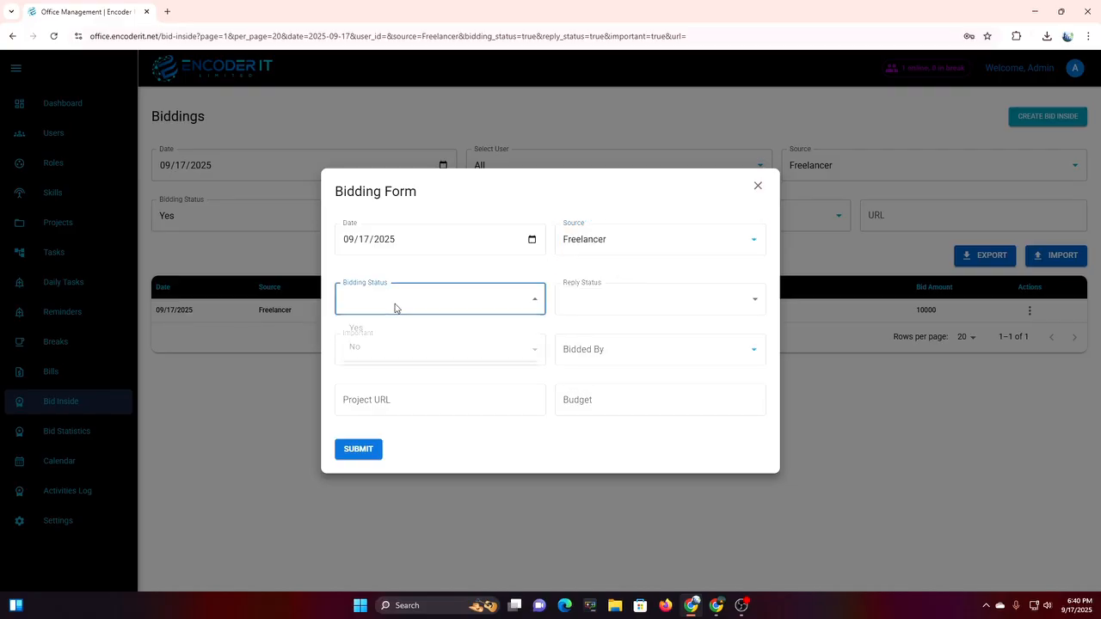
pyautogui.click(450, 330)
pyautogui.click(663, 301)
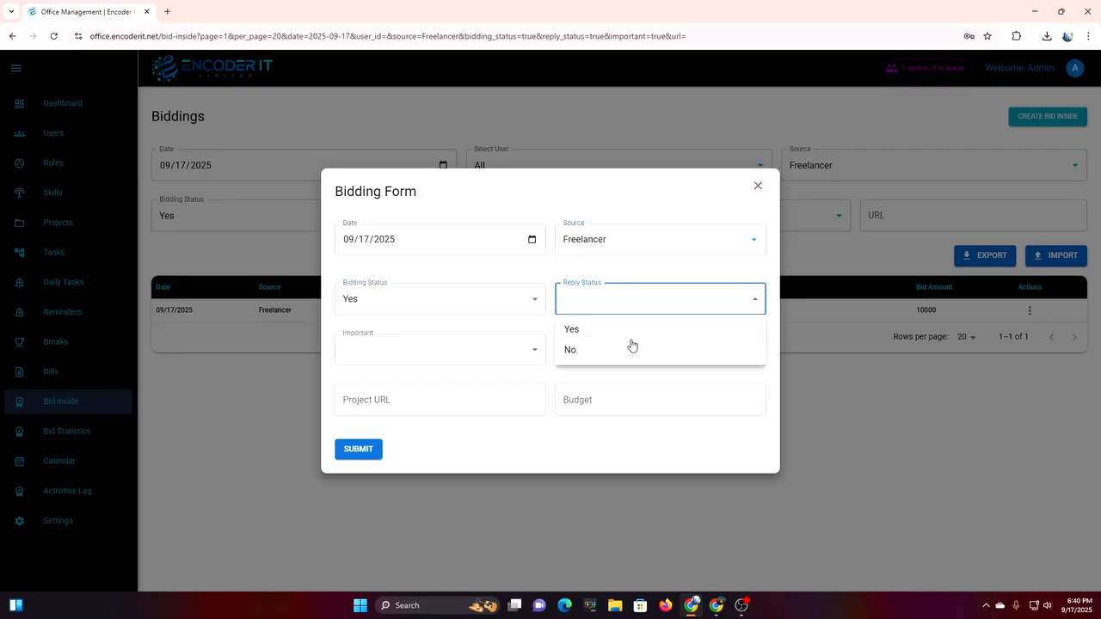
pyautogui.click(630, 332)
pyautogui.click(447, 310)
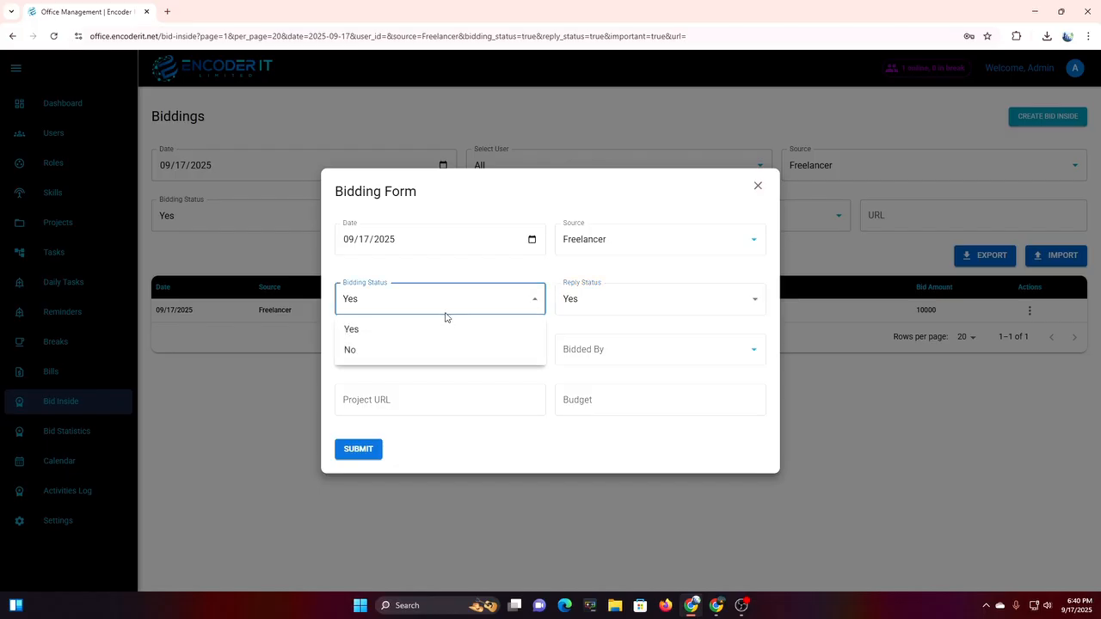
pyautogui.click(388, 356)
pyautogui.click(597, 304)
pyautogui.click(607, 353)
# Mark the bid important, bidded by Admin, URL test.com, budget 500, and submit it.
pyautogui.click(419, 362)
pyautogui.click(415, 380)
pyautogui.click(641, 354)
pyautogui.click(602, 421)
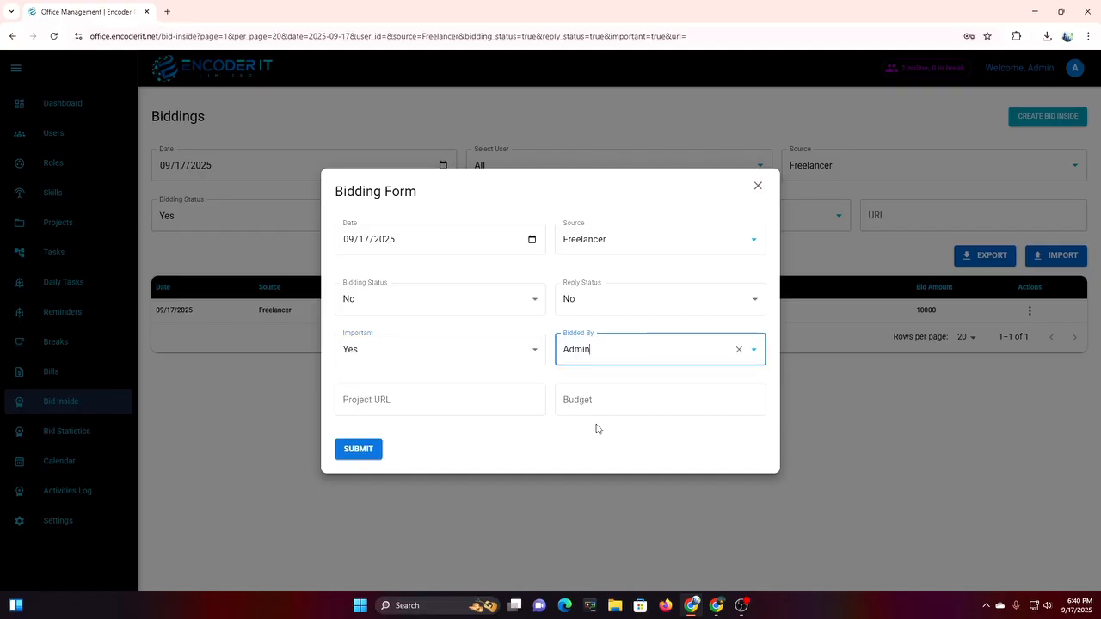
pyautogui.click(419, 409)
pyautogui.write('test')
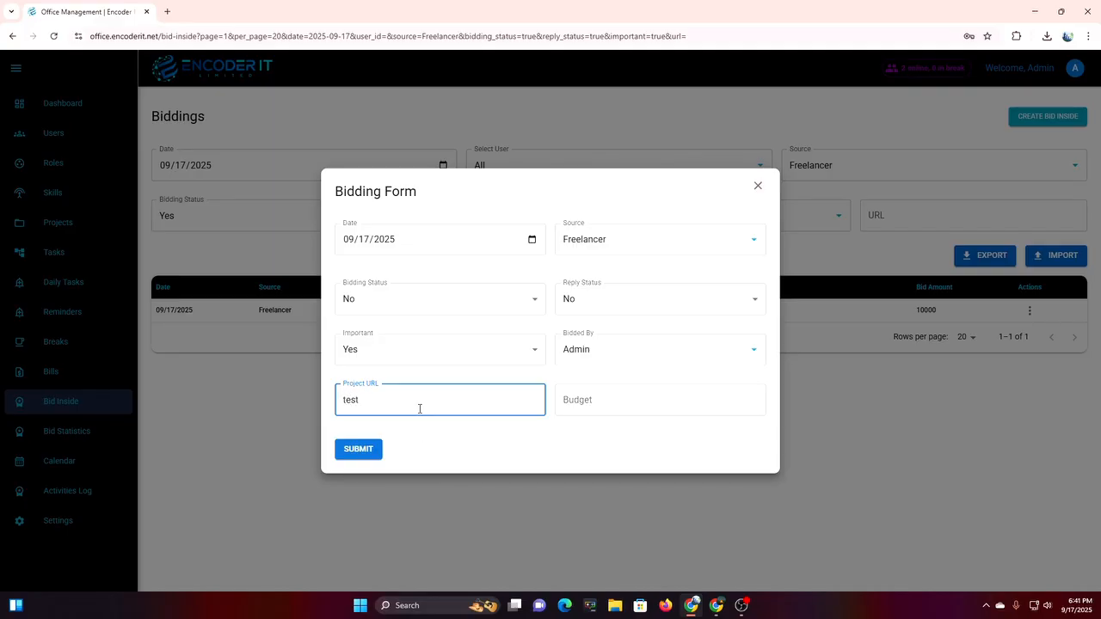
pyautogui.write('.com')
pyautogui.click(624, 387)
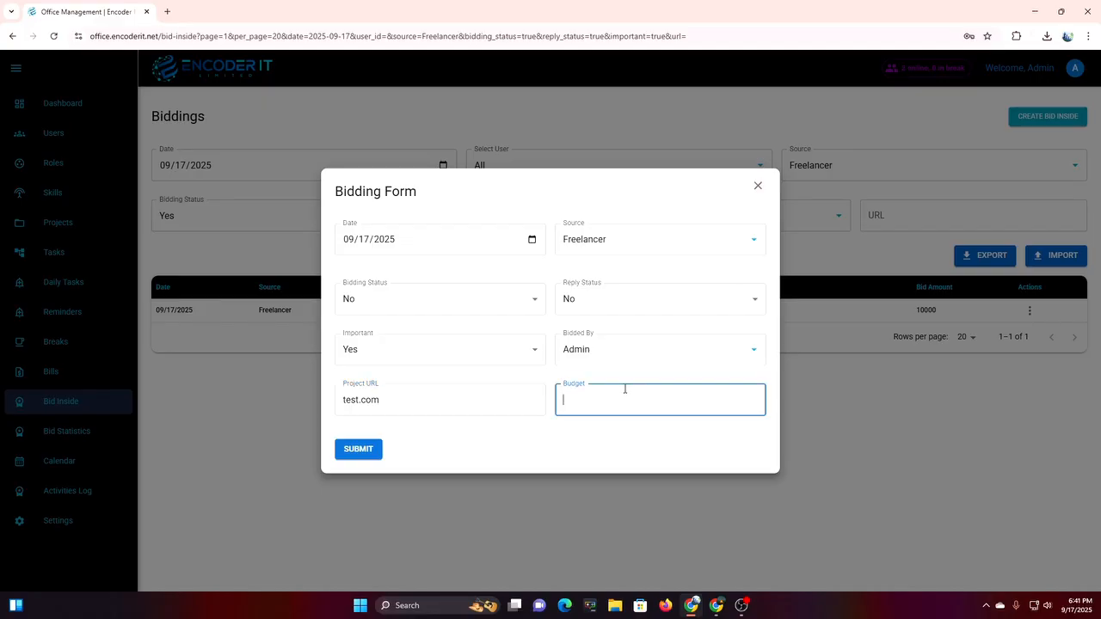
pyautogui.click(365, 454)
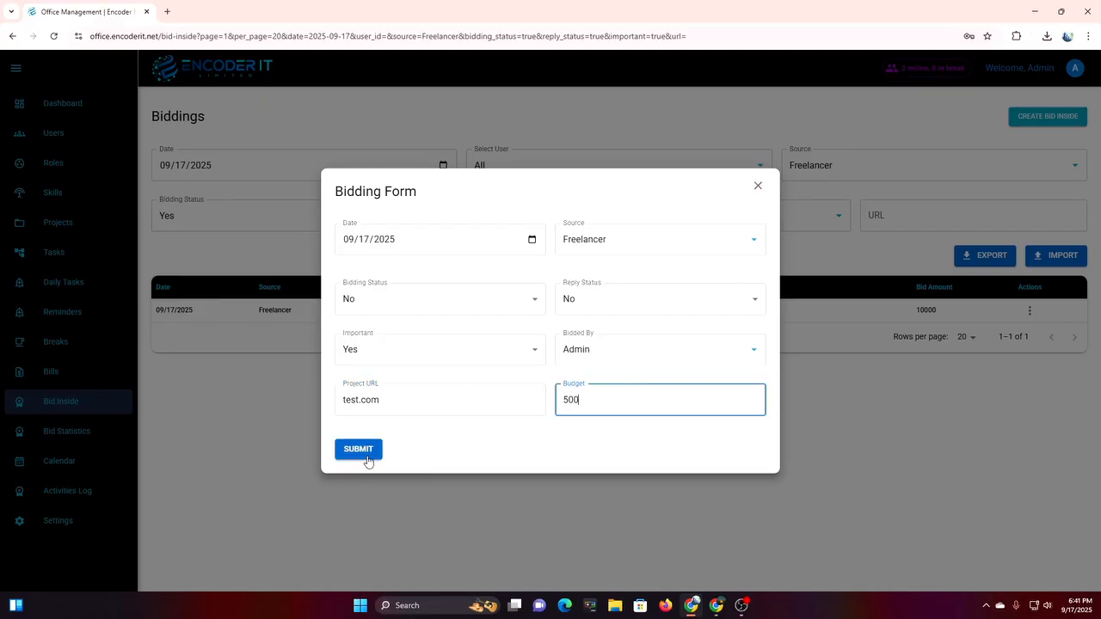
pyautogui.click(758, 187)
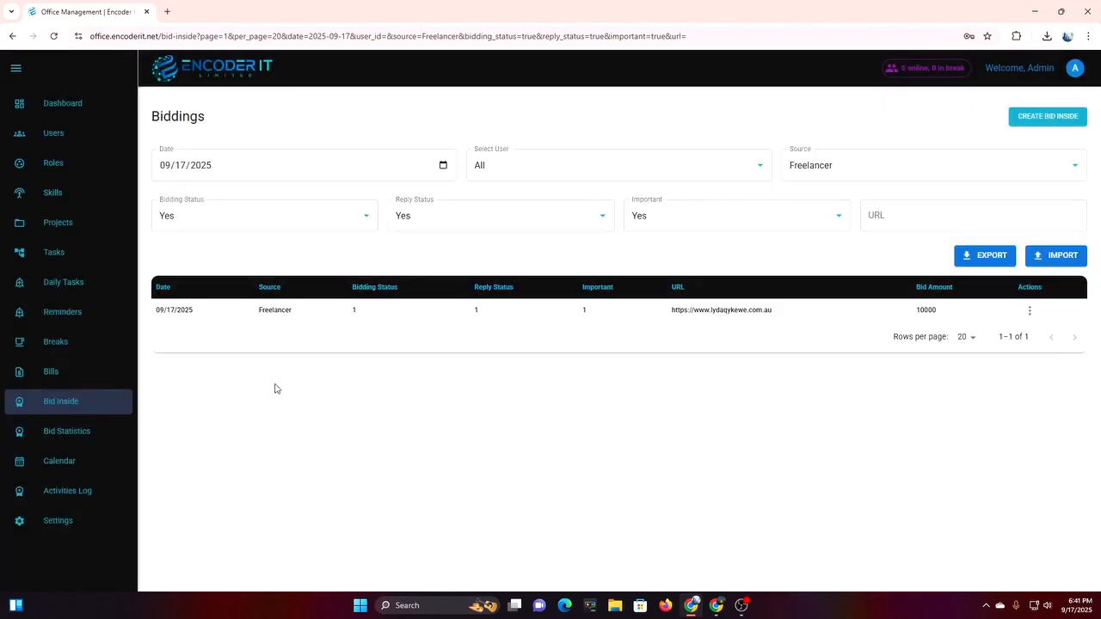
# Filter biddings to Admin with reply and bidding status No, then export the list.
pyautogui.click(402, 221)
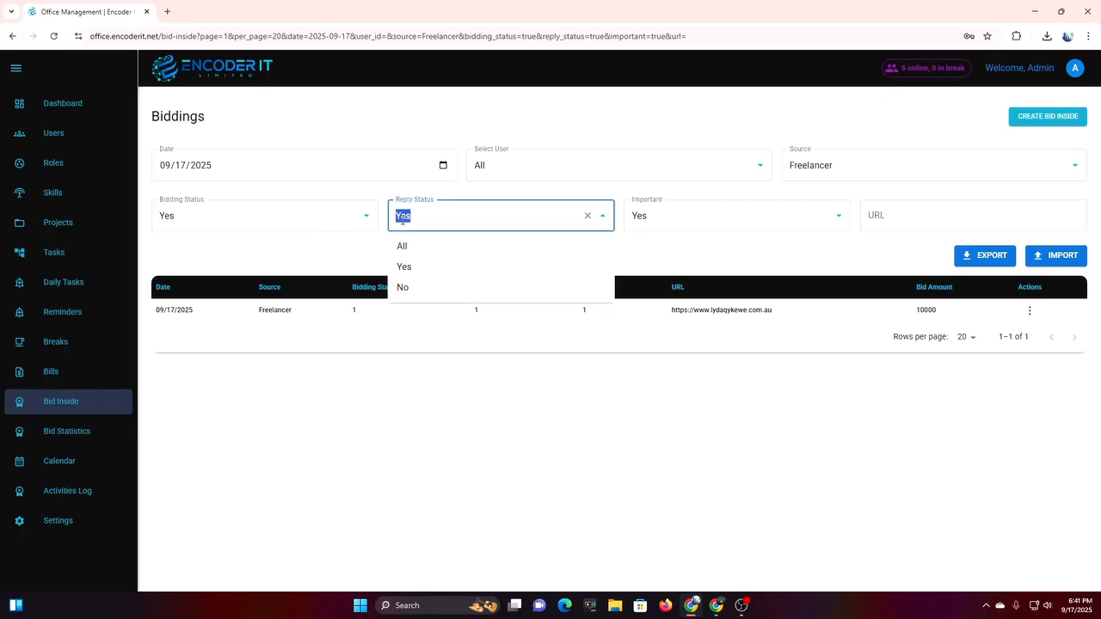
pyautogui.click(402, 288)
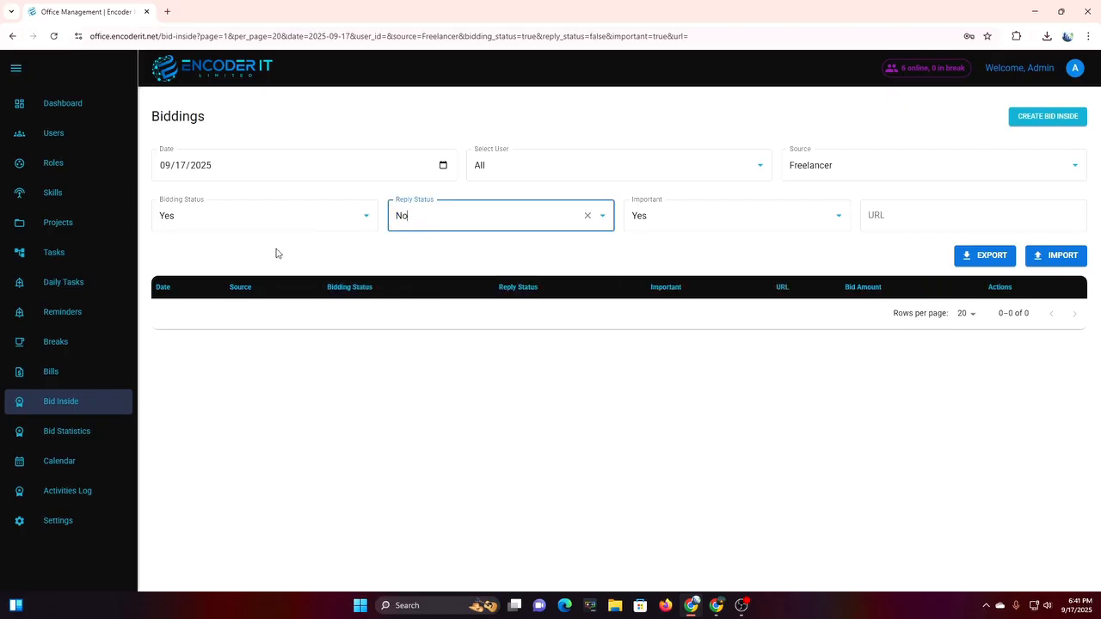
pyautogui.click(288, 215)
pyautogui.click(258, 296)
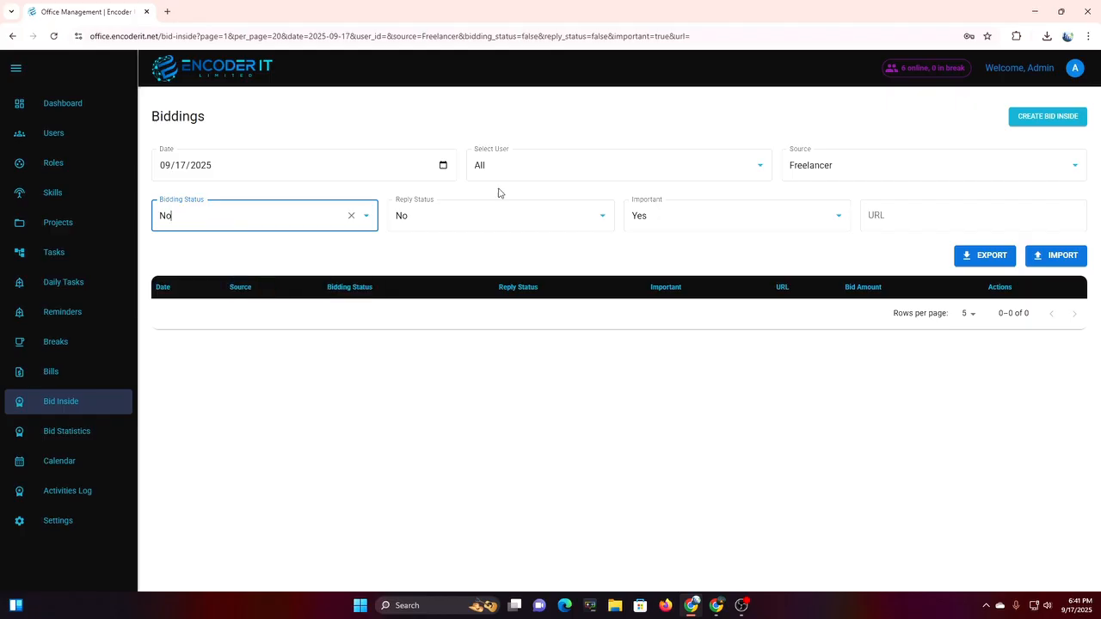
pyautogui.click(556, 164)
pyautogui.click(481, 267)
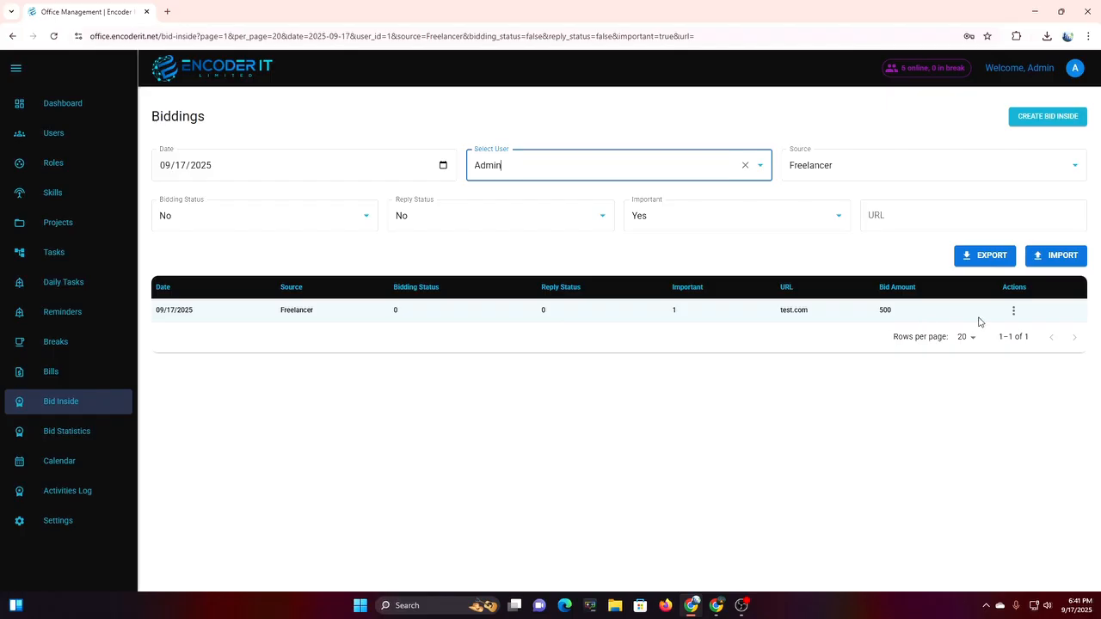
pyautogui.click(991, 259)
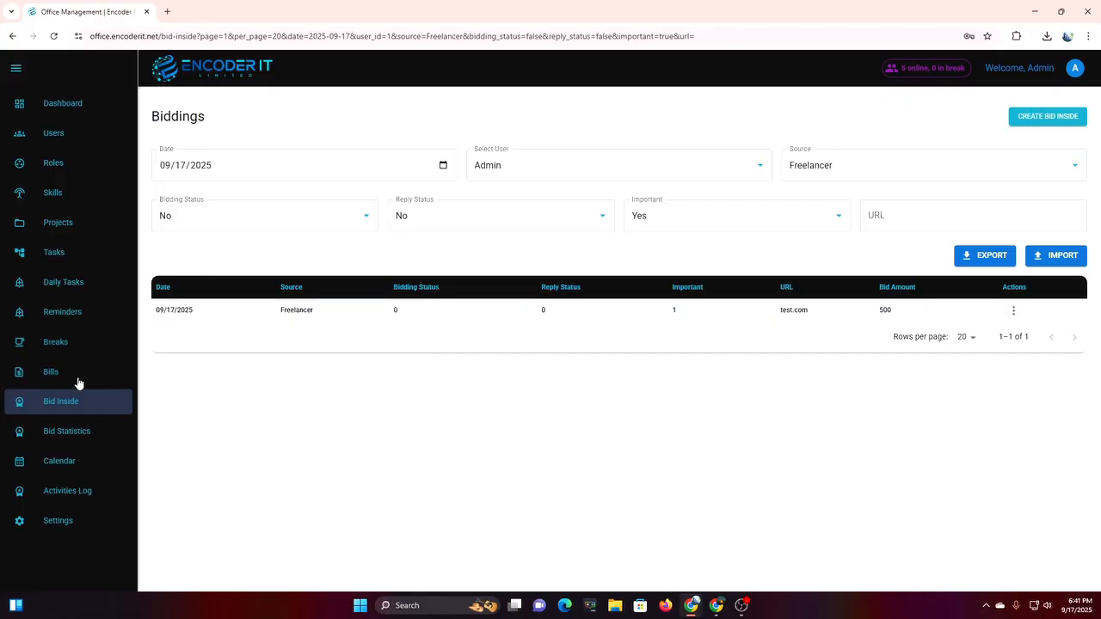
pyautogui.click(82, 438)
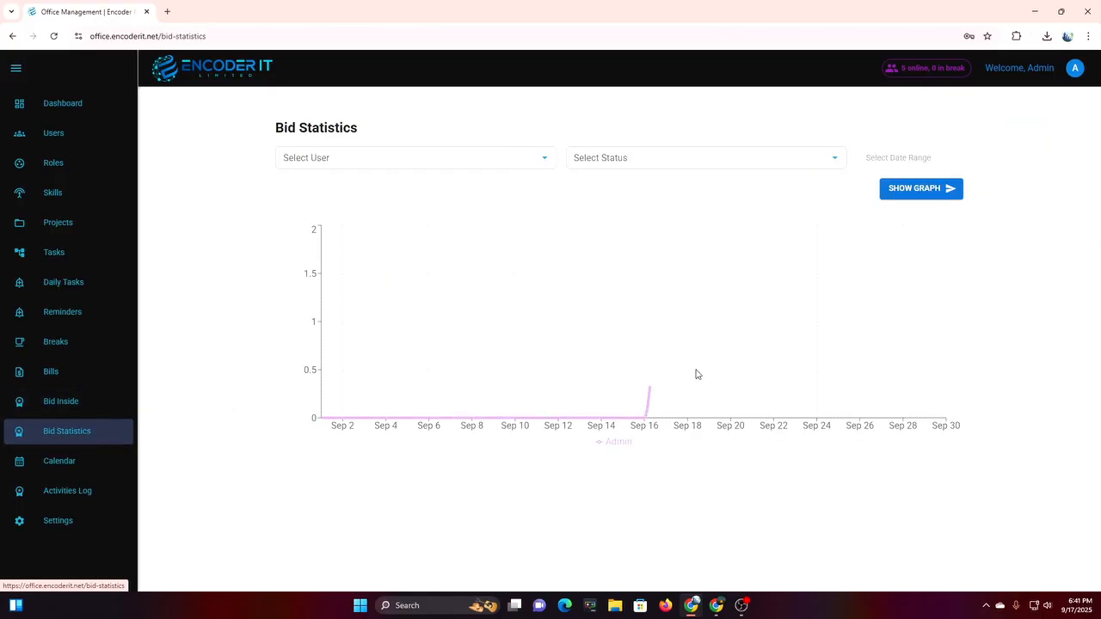
# Chart Admin's Number of bit statistic for September and redraw the graph.
pyautogui.click(449, 155)
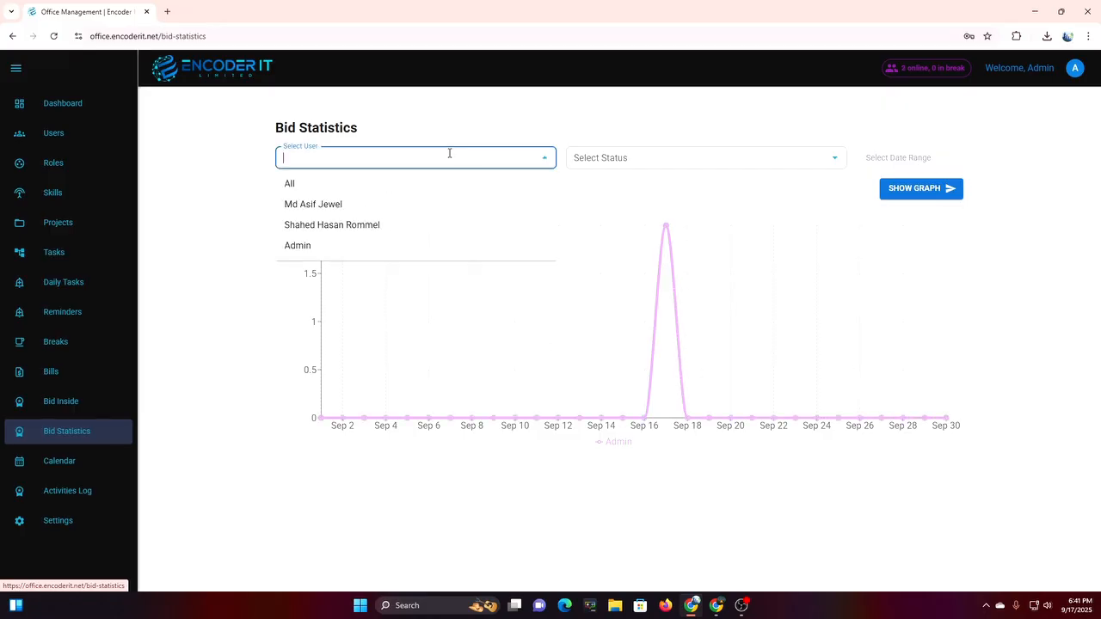
pyautogui.click(363, 243)
pyautogui.click(695, 161)
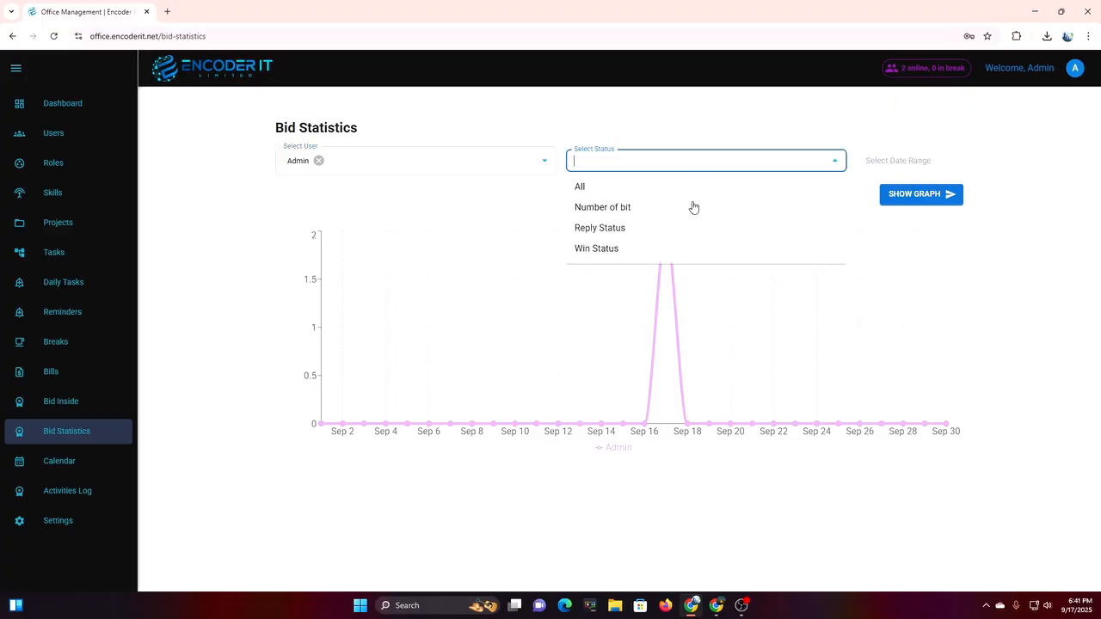
pyautogui.click(694, 208)
pyautogui.click(662, 164)
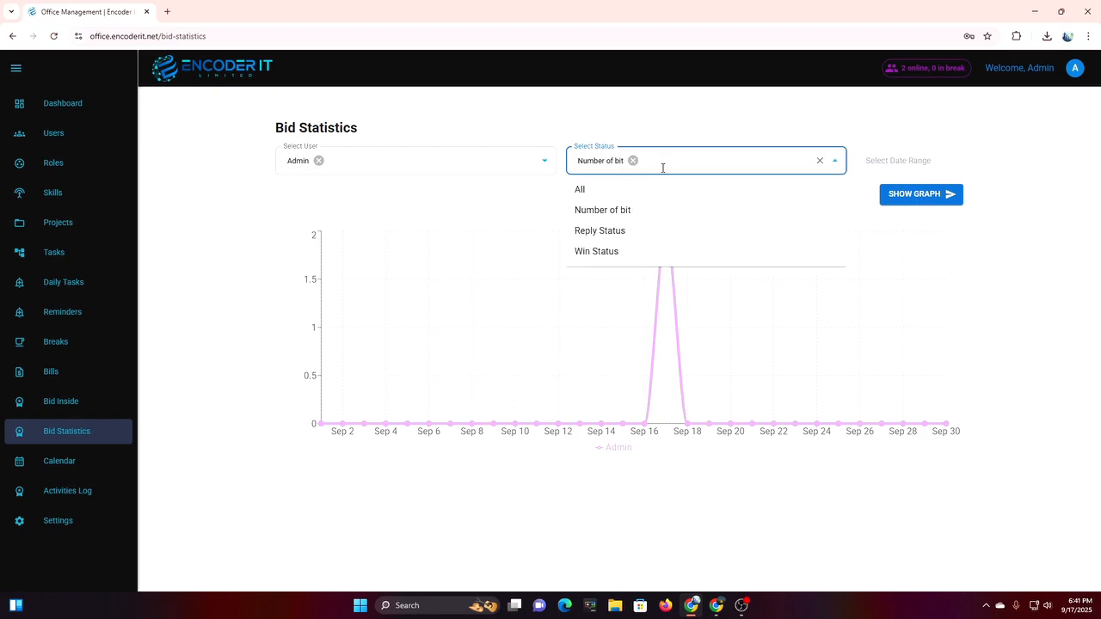
pyautogui.click(710, 154)
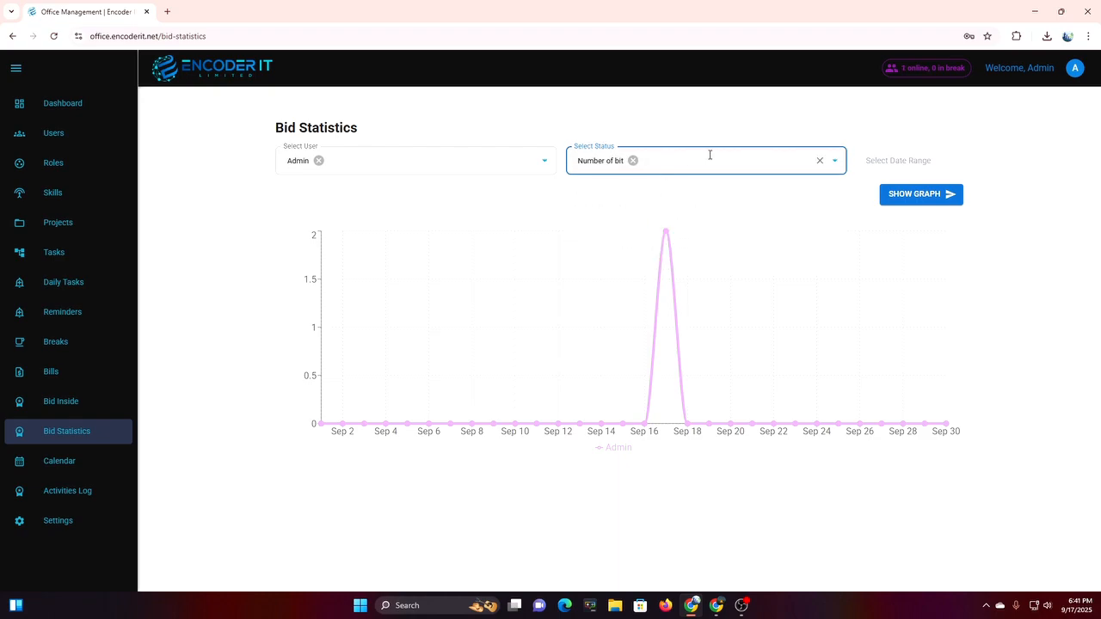
pyautogui.click(894, 160)
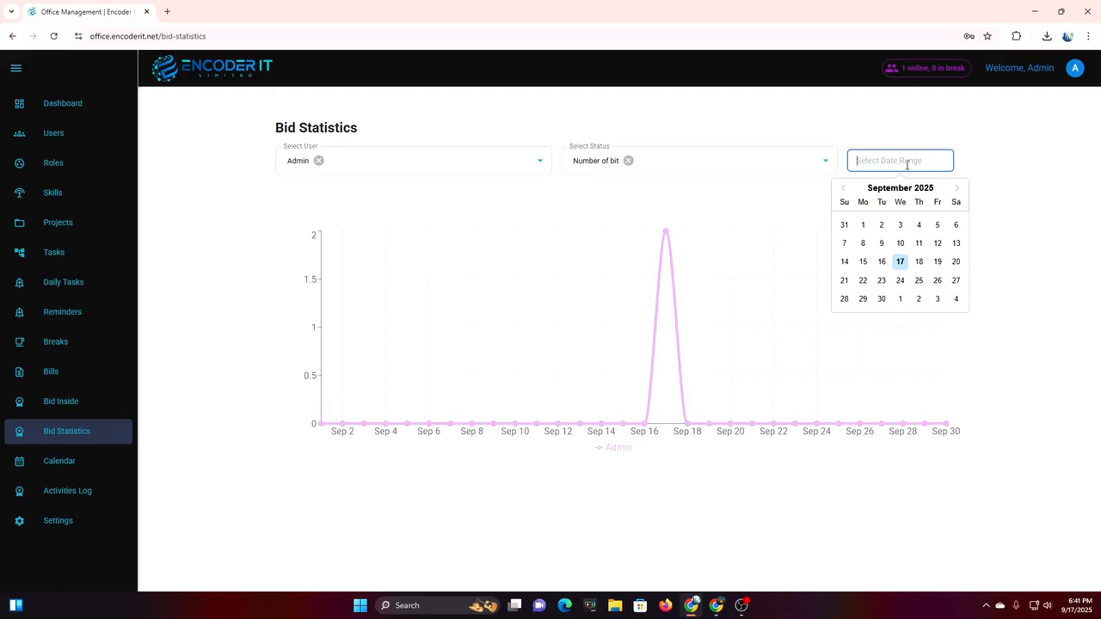
pyautogui.click(702, 191)
pyautogui.click(917, 197)
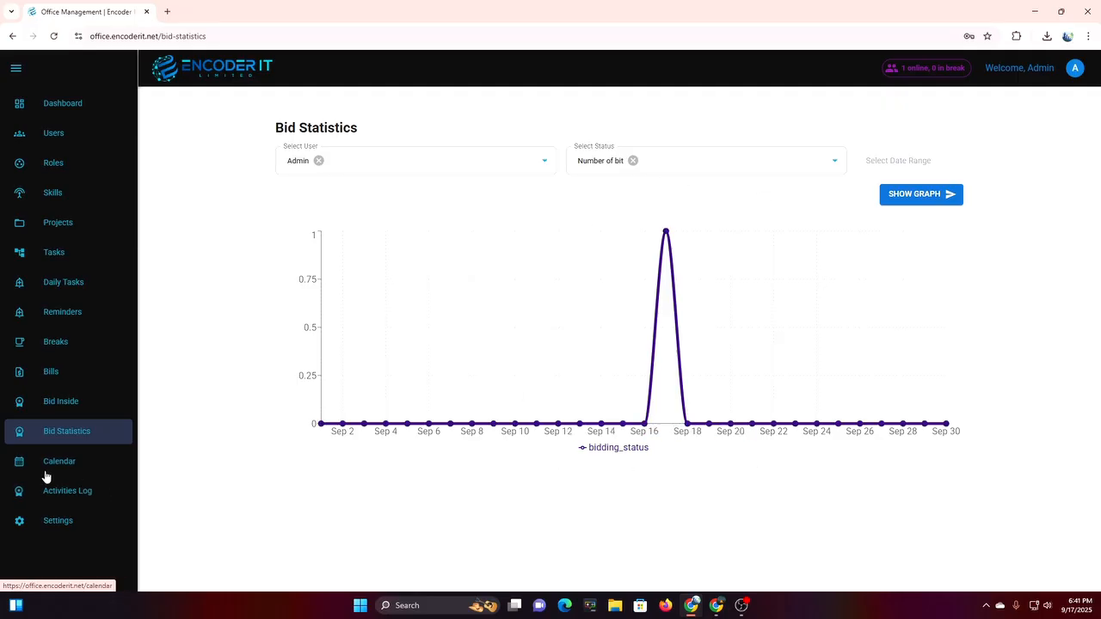
pyautogui.click(79, 471)
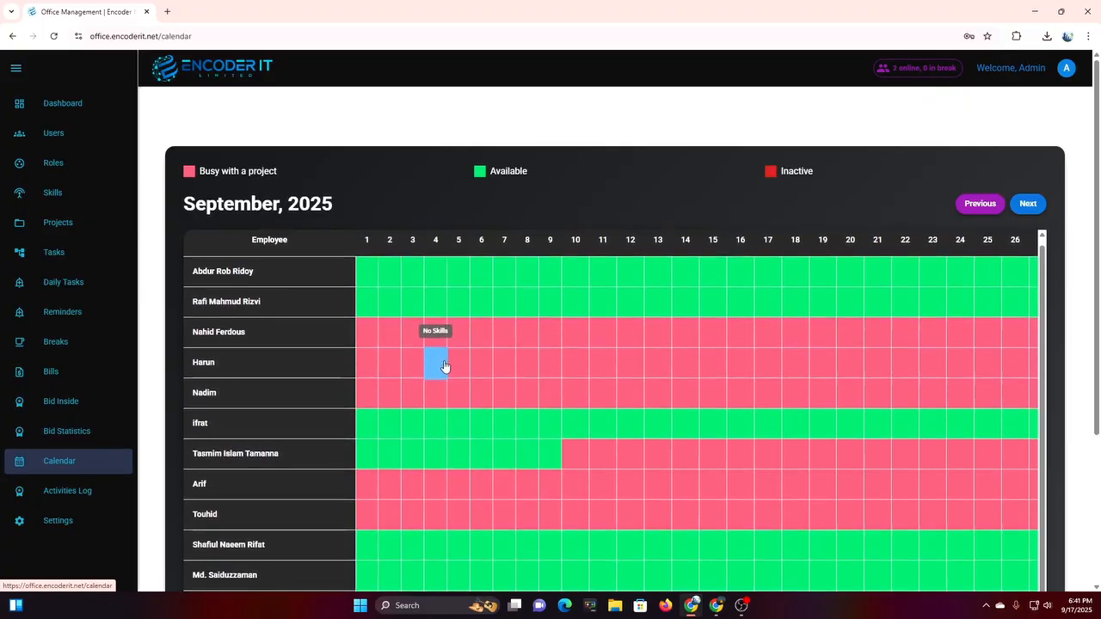
# Scroll through the September 2025 staff availability calendar.
pyautogui.scroll(-3, 989, 375)
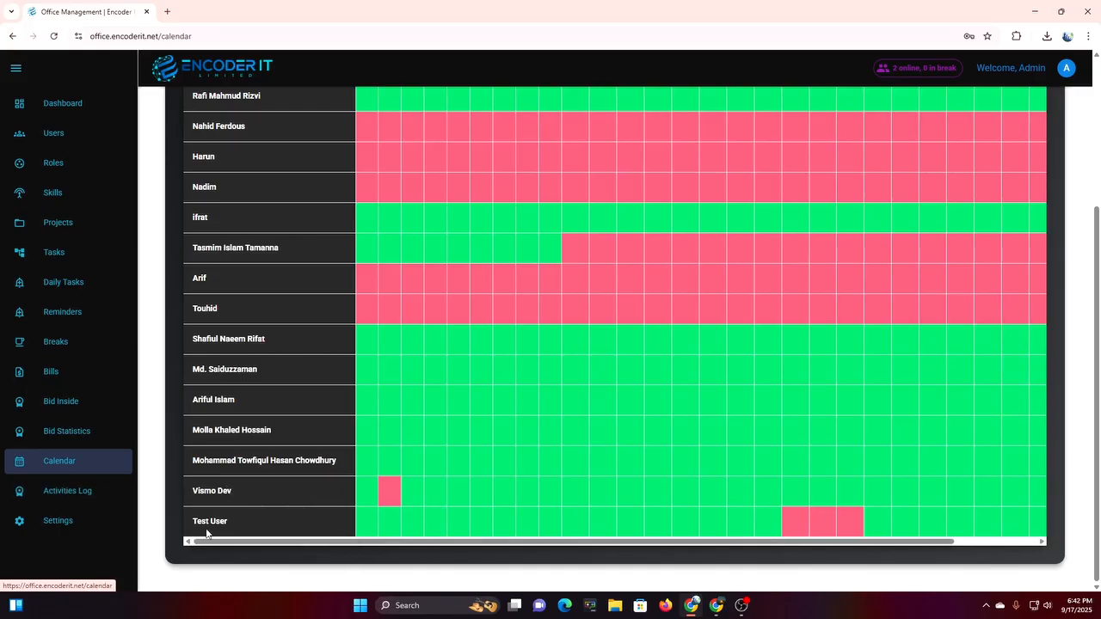
pyautogui.scroll(3, 487, 524)
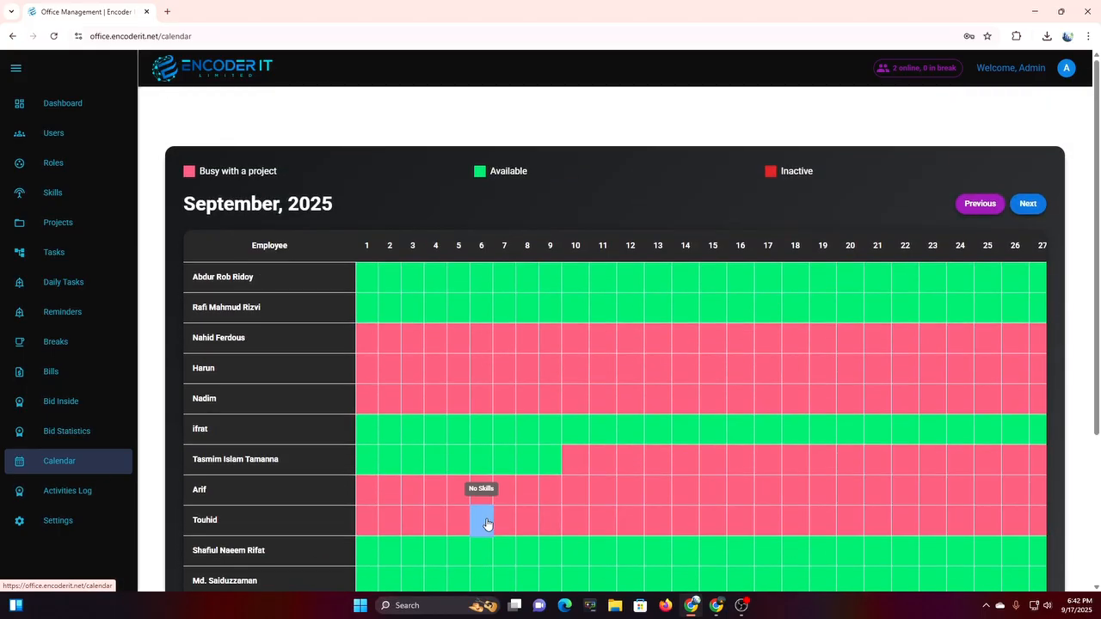
pyautogui.scroll(-3, 487, 524)
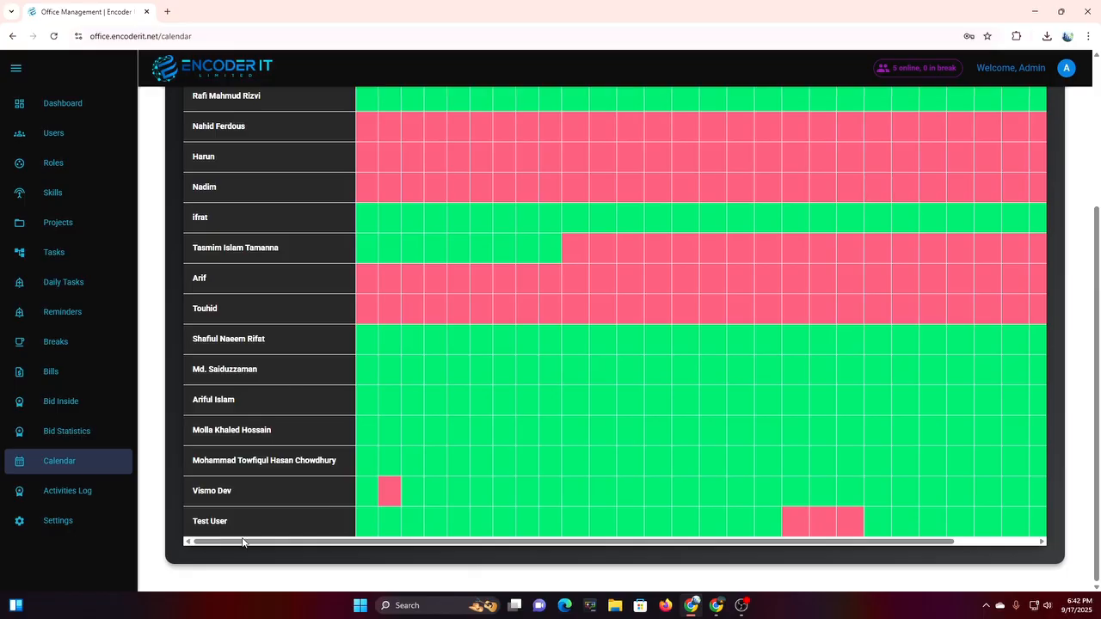
pyautogui.moveTo(793, 531)
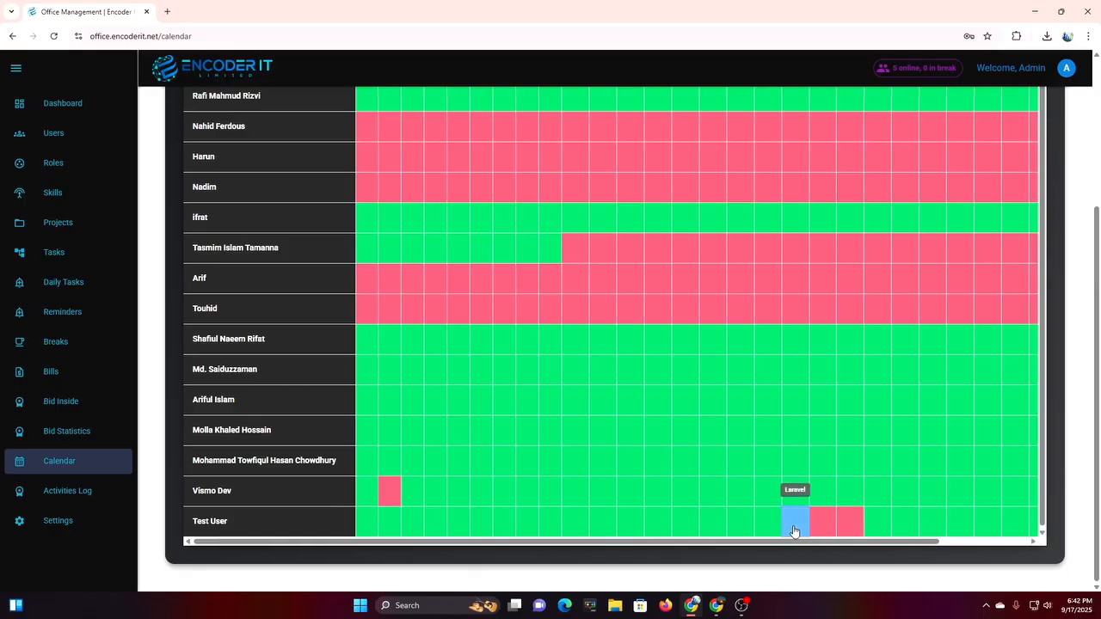
pyautogui.scroll(3, 794, 523)
pyautogui.scroll(-2, 793, 511)
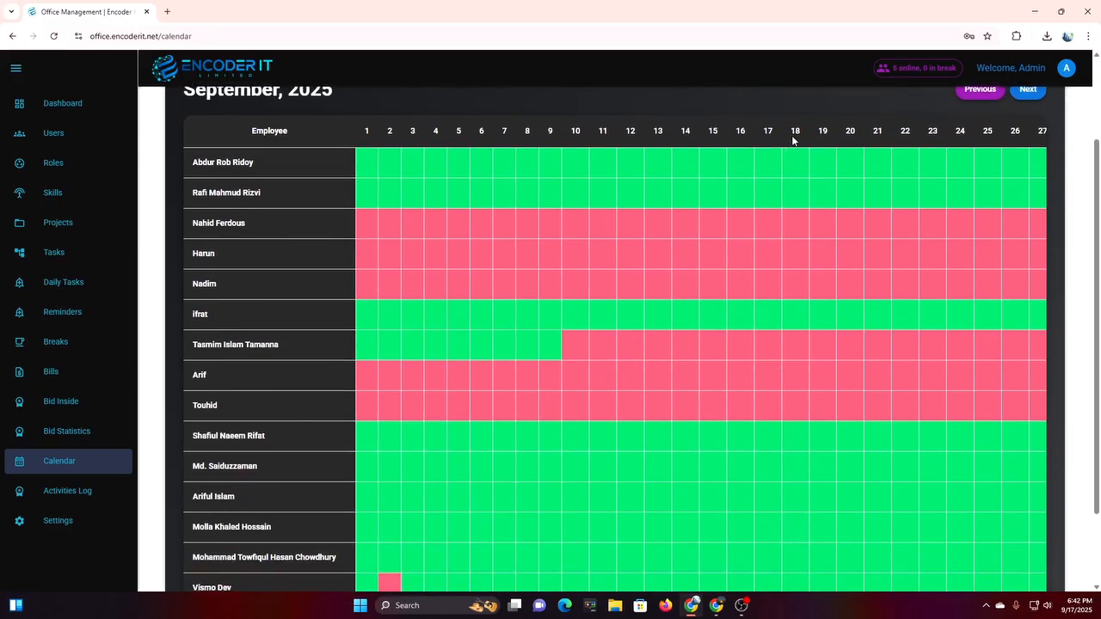
pyautogui.scroll(-2, 818, 459)
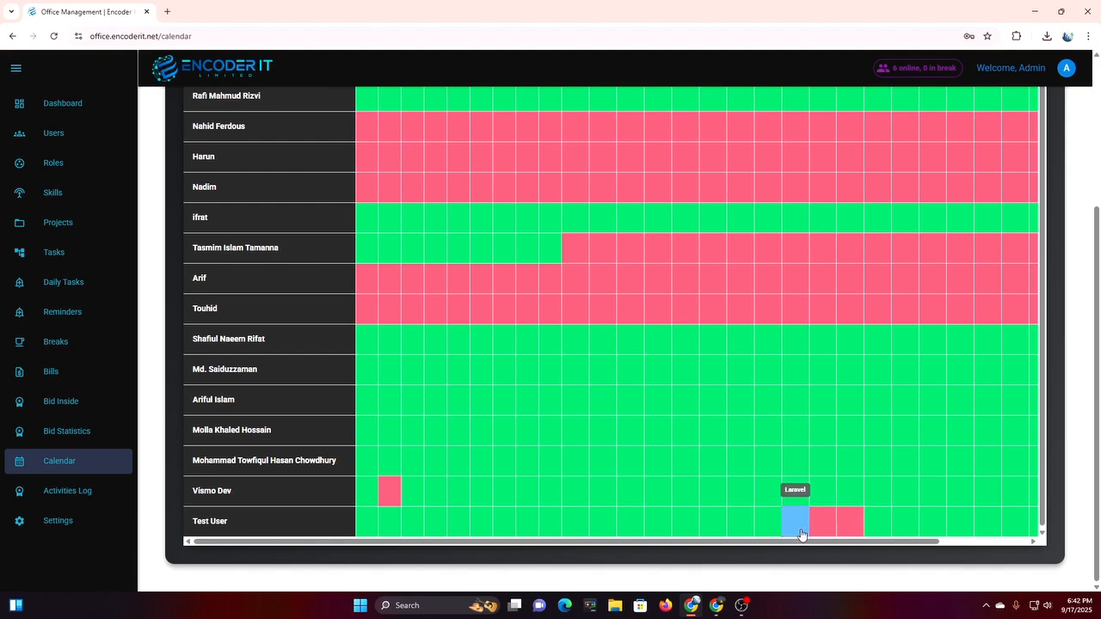
pyautogui.scroll(2, 860, 535)
pyautogui.scroll(-1, 857, 536)
pyautogui.scroll(-2, 857, 536)
pyautogui.scroll(4, 594, 425)
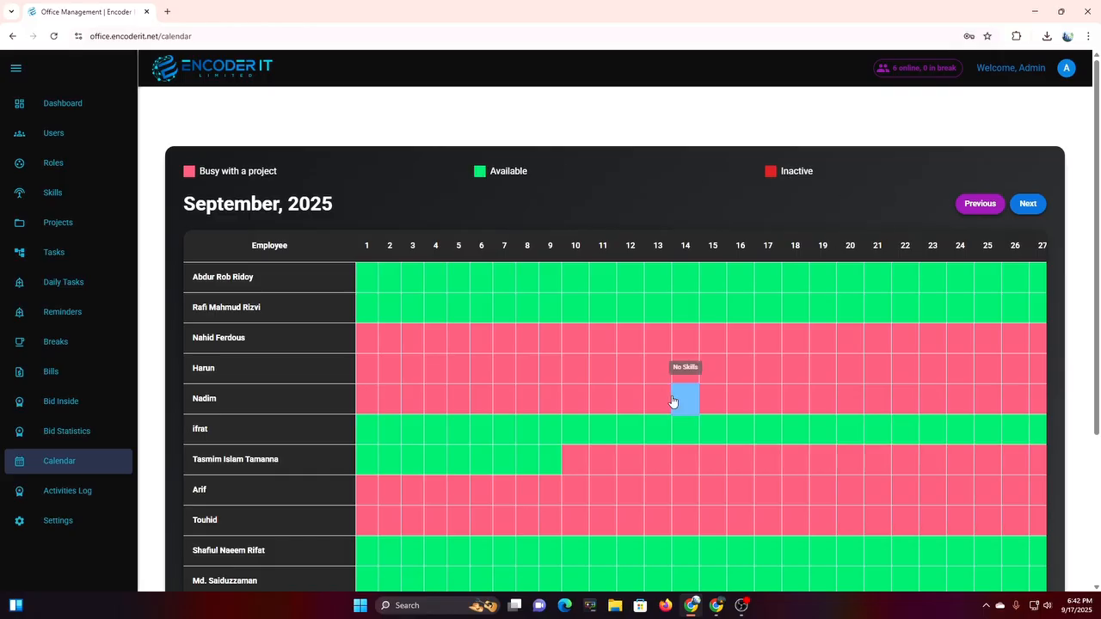
pyautogui.scroll(-3, 674, 405)
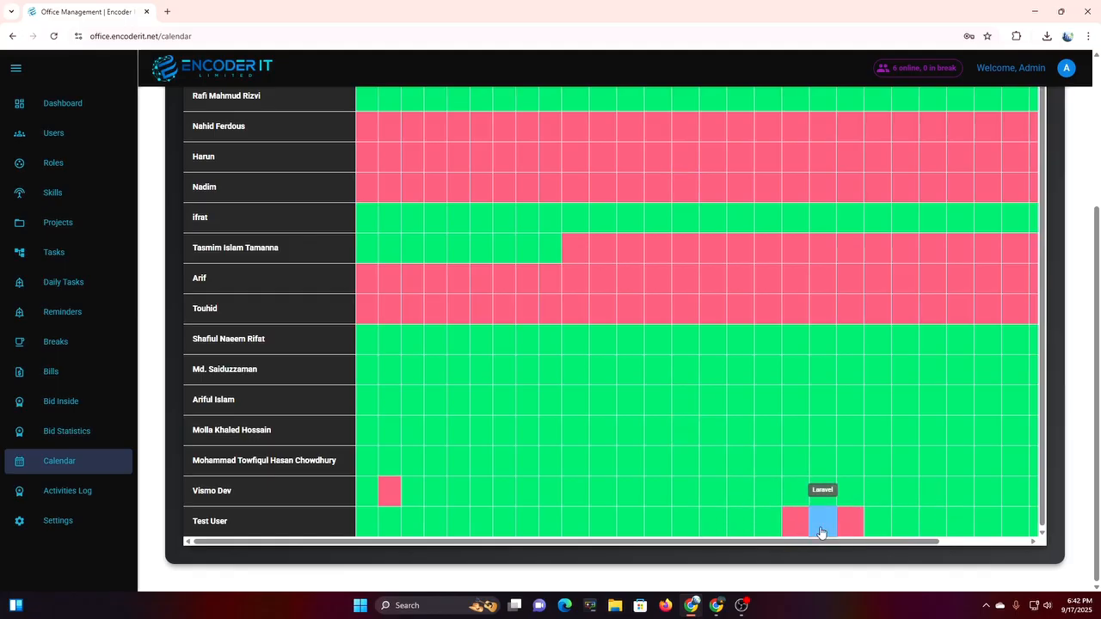
pyautogui.scroll(1, 820, 551)
# Visit the Activities Log, return to the Dashboard, and switch to the login window.
pyautogui.click(119, 491)
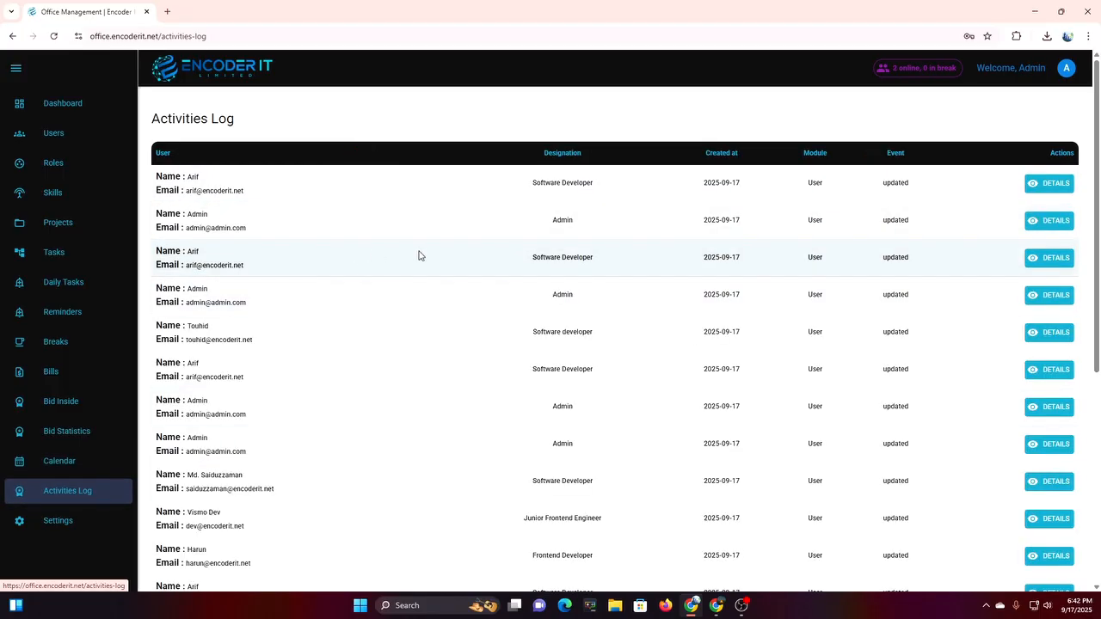
pyautogui.click(86, 112)
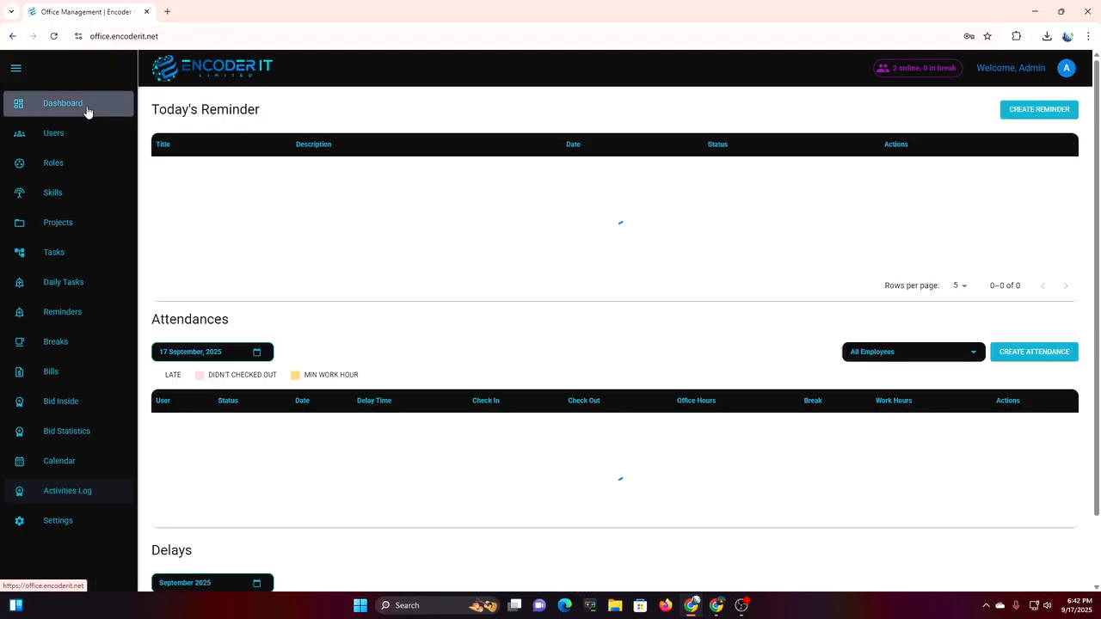
pyautogui.click(725, 607)
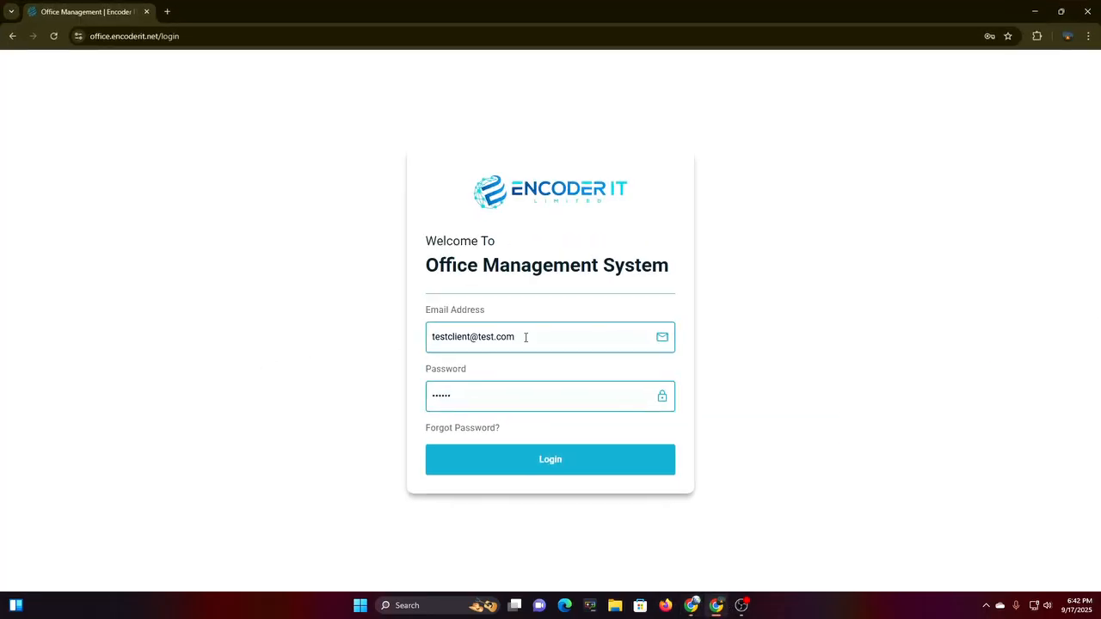
# Replace the pre-filled credentials with the test account's e-mail and password and log in.
pyautogui.click(524, 338)
pyautogui.hotkey('ctrl', 'a')
pyautogui.press('BackSpace')
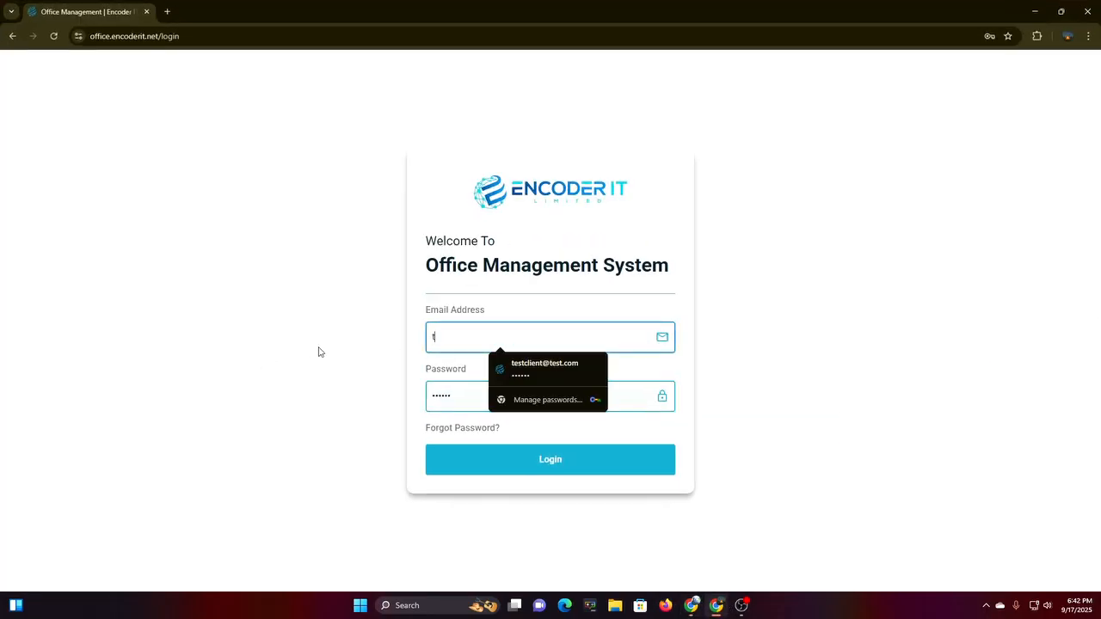
pyautogui.write('test@test.com')
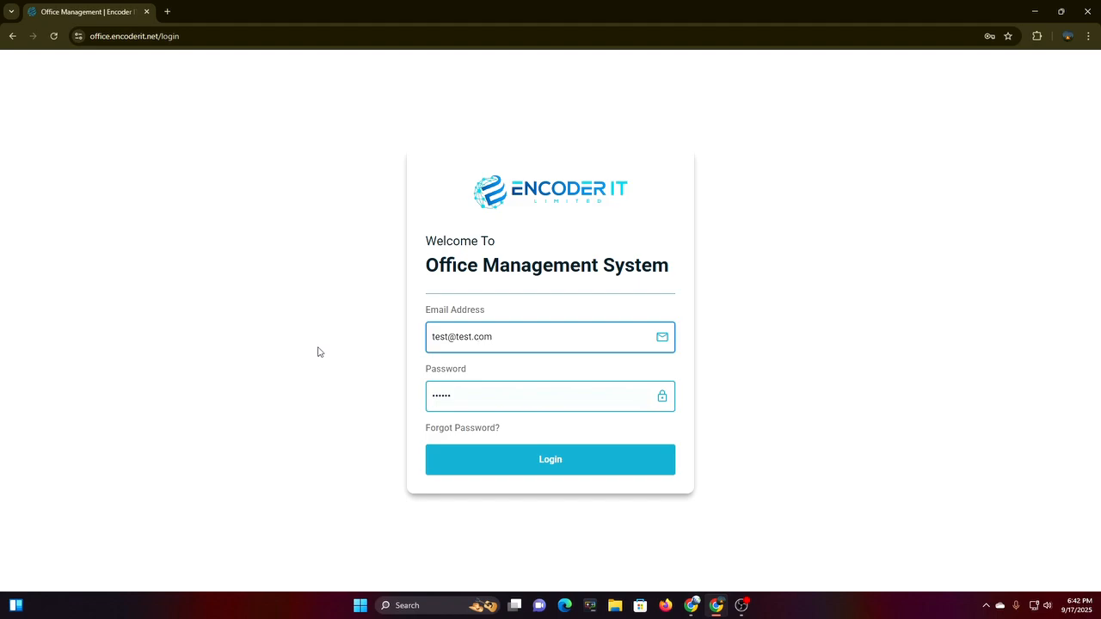
pyautogui.click(462, 398)
pyautogui.hotkey('ctrl', 'a')
pyautogui.press('BackSpace')
pyautogui.write('1•••••••••')
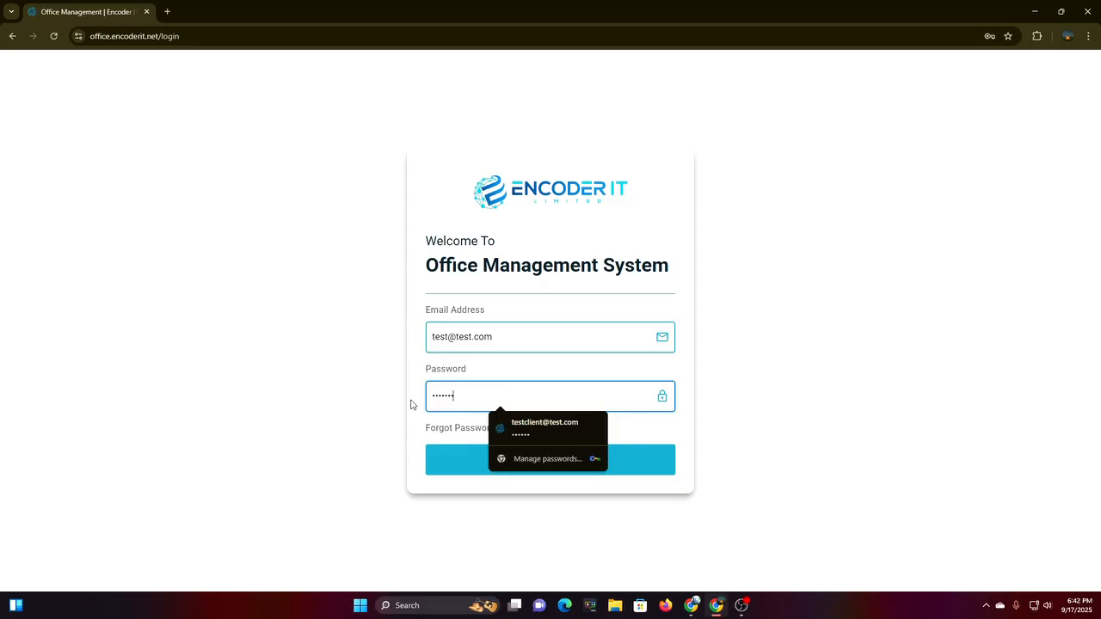
pyautogui.write('•')
pyautogui.click(450, 458)
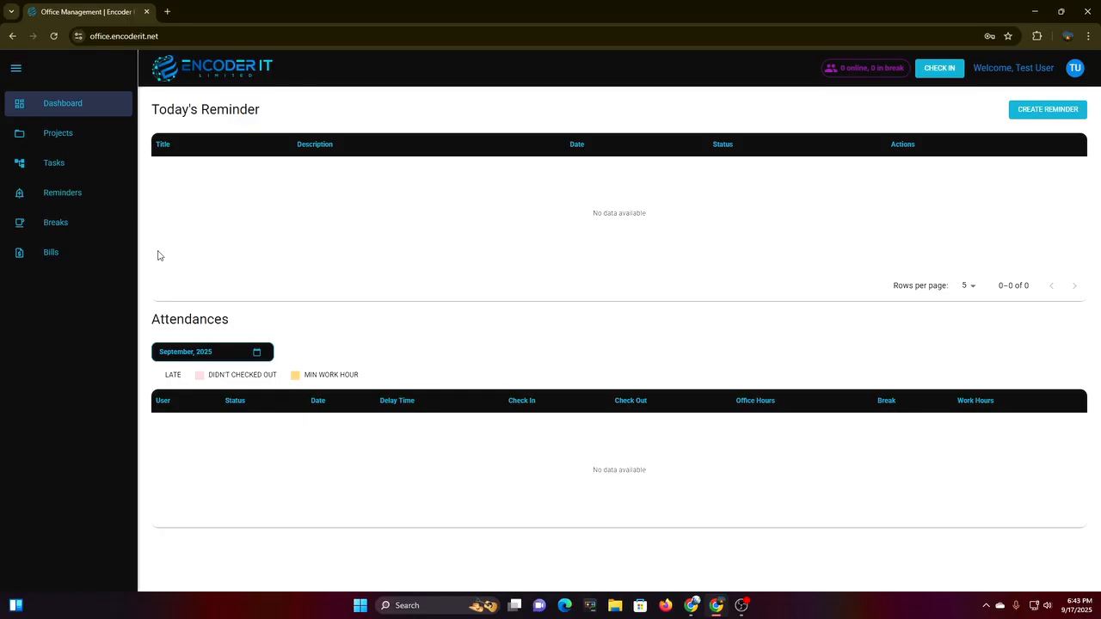
# Cancel out of the reminder form, then check in for today and confirm.
pyautogui.click(1044, 111)
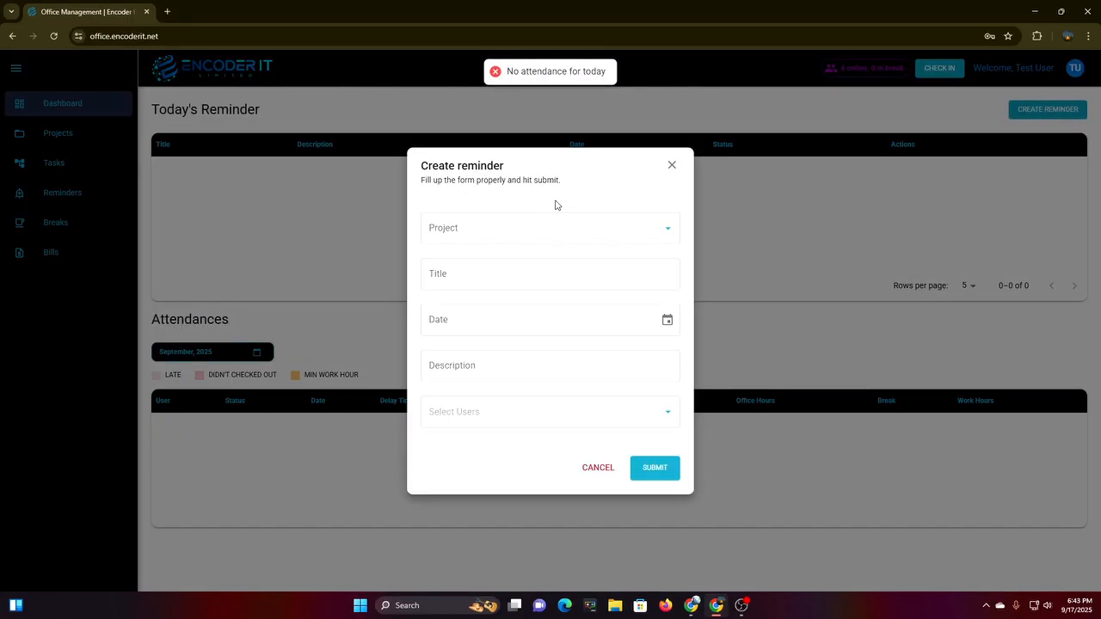
pyautogui.click(669, 169)
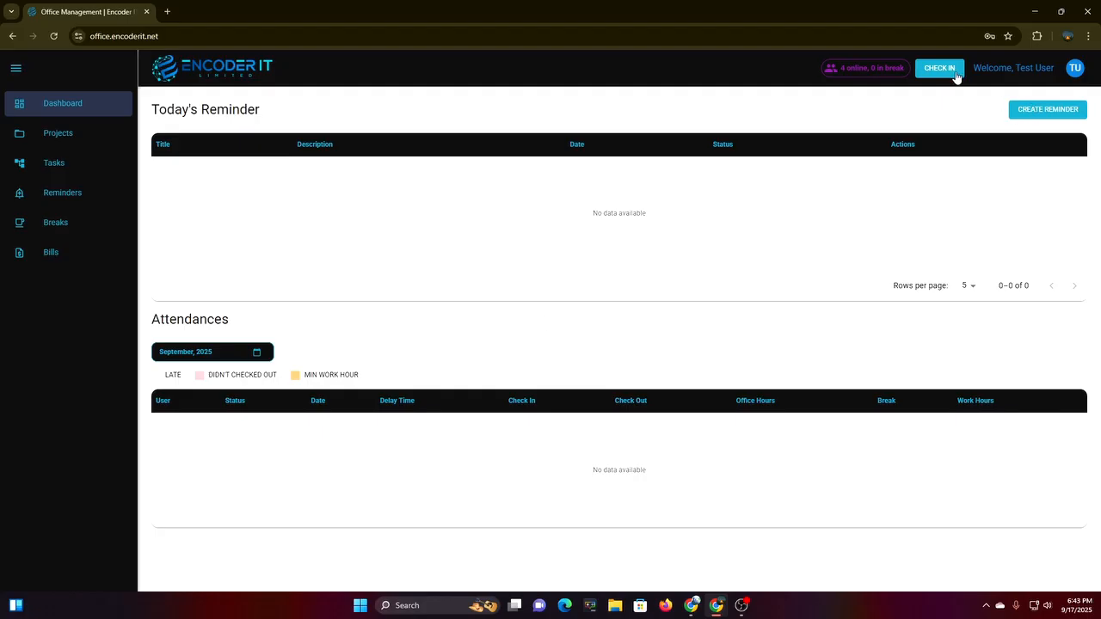
pyautogui.click(956, 76)
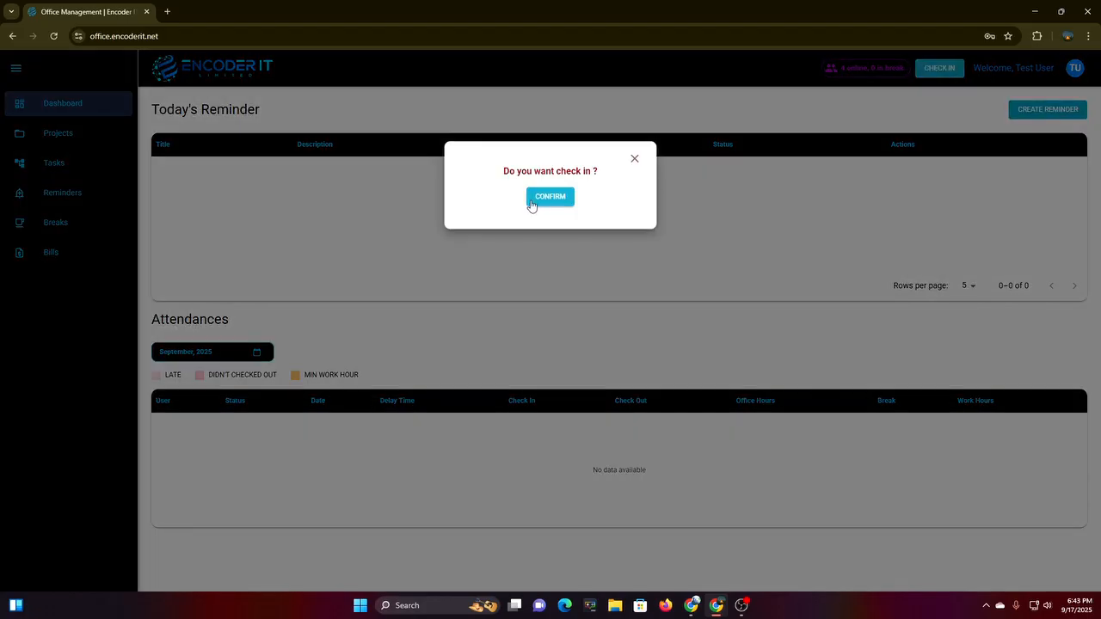
pyautogui.click(548, 197)
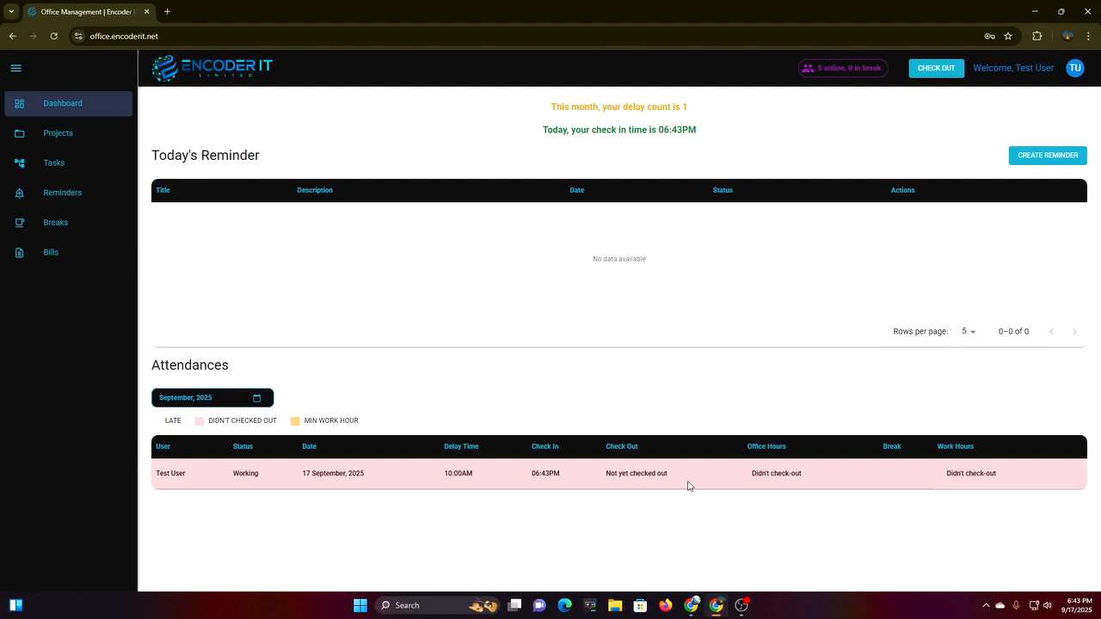
# Highlight the new attendance row's check-out status, 06:43PM check-in and 10:00AM delay time.
pyautogui.moveTo(607, 486); pyautogui.dragTo(632, 485)
pyautogui.click(527, 484)
pyautogui.moveTo(527, 484); pyautogui.dragTo(559, 480)
pyautogui.click(399, 491)
pyautogui.moveTo(436, 484); pyautogui.dragTo(483, 479)
# In the admin window, refresh the Dashboard and highlight Test User's Working status and 10:00AM delay.
pyautogui.click(691, 606)
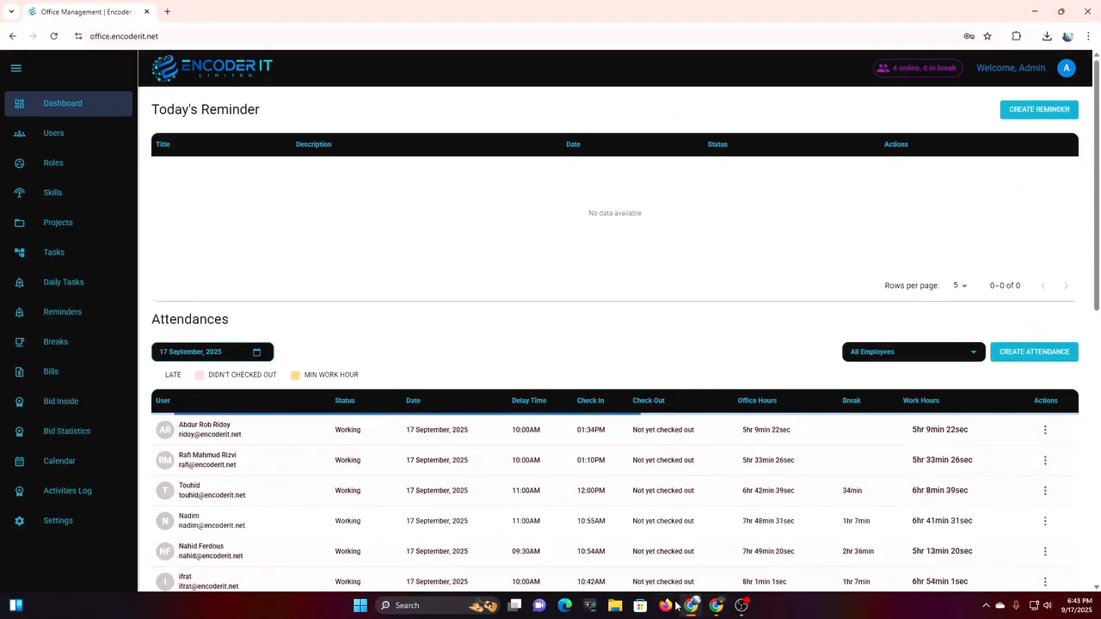
pyautogui.click(61, 116)
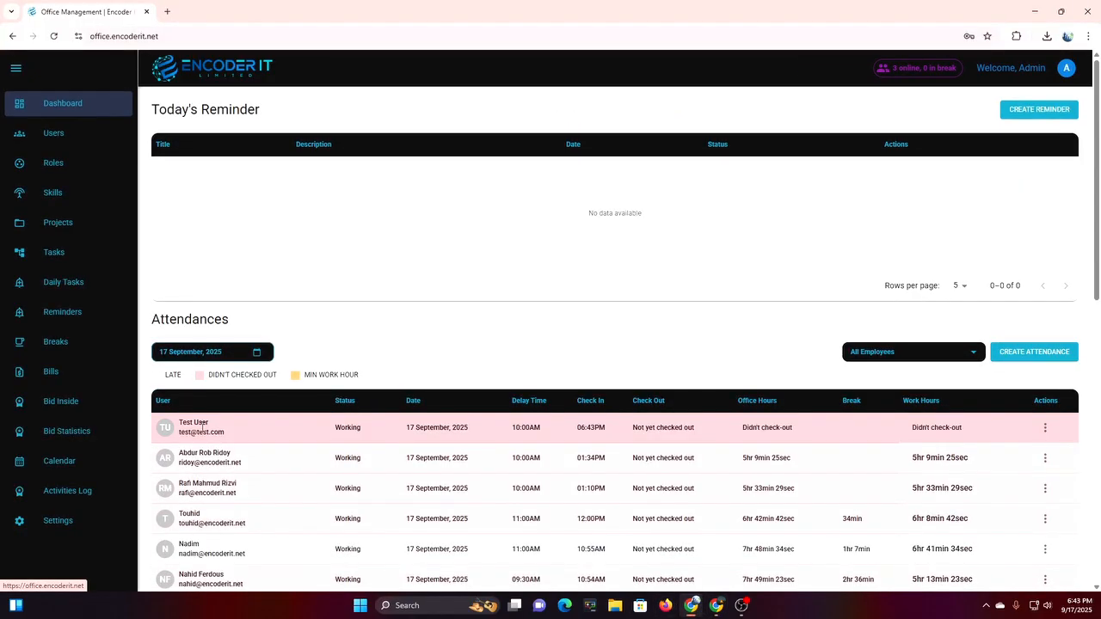
pyautogui.doubleClick(339, 430)
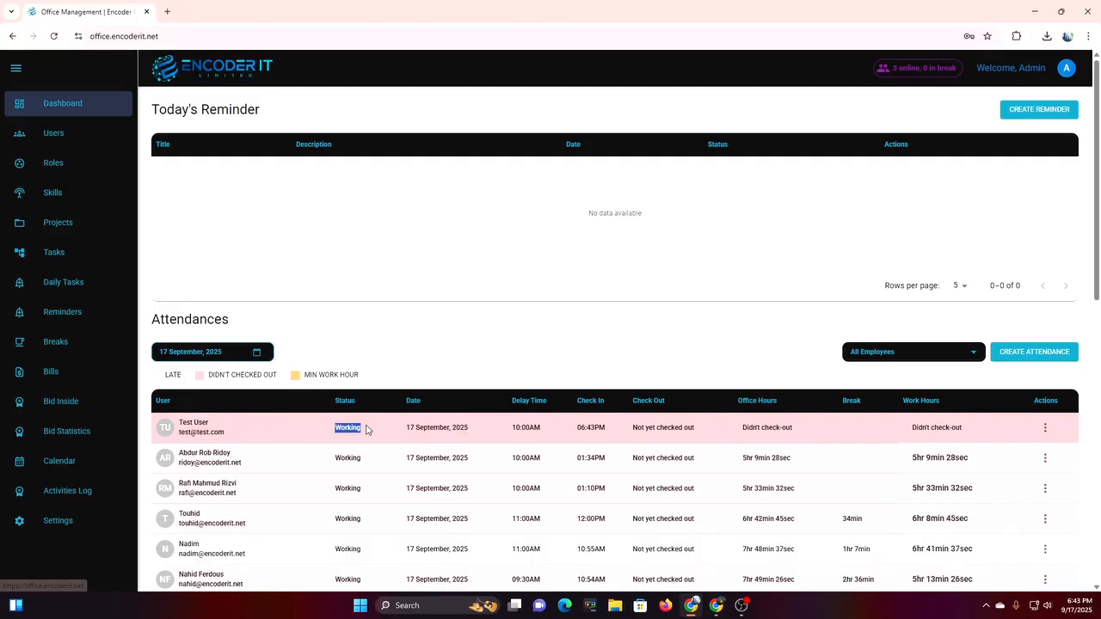
pyautogui.click(497, 438)
pyautogui.moveTo(505, 435); pyautogui.dragTo(534, 424)
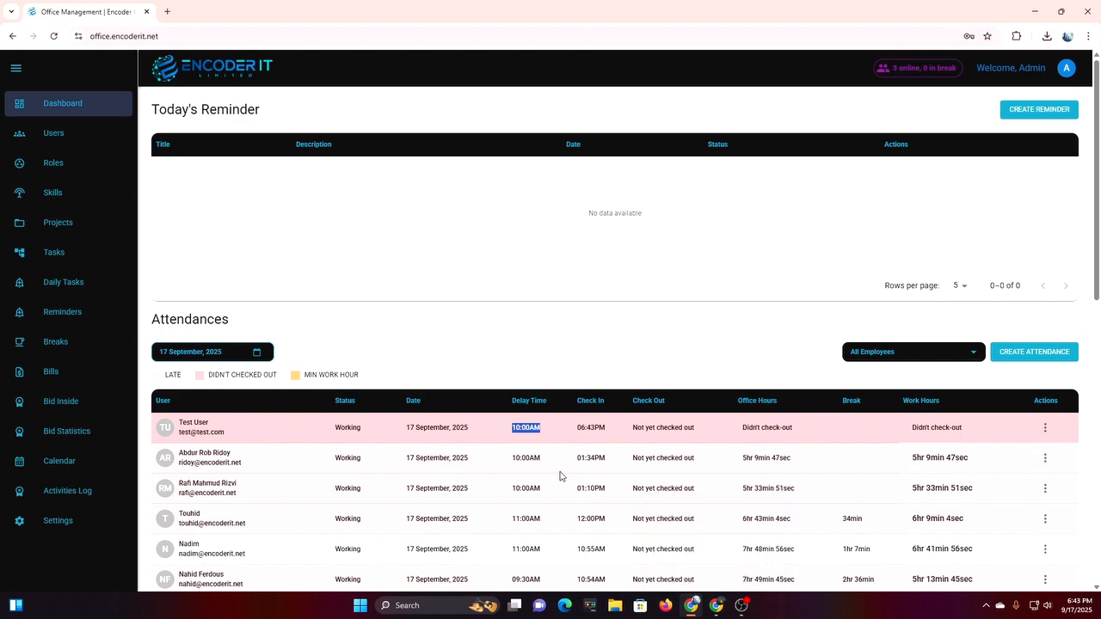
# Update the test user's attendance, setting the check-in hour to 01 for 01:43 PM, and save it.
pyautogui.click(598, 355)
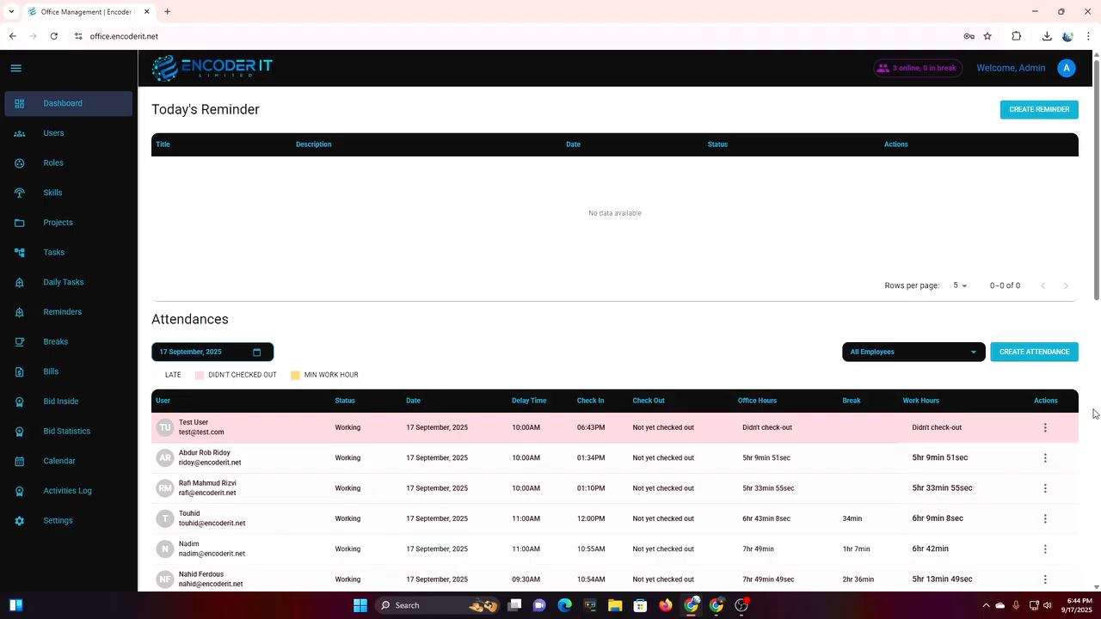
pyautogui.click(1046, 434)
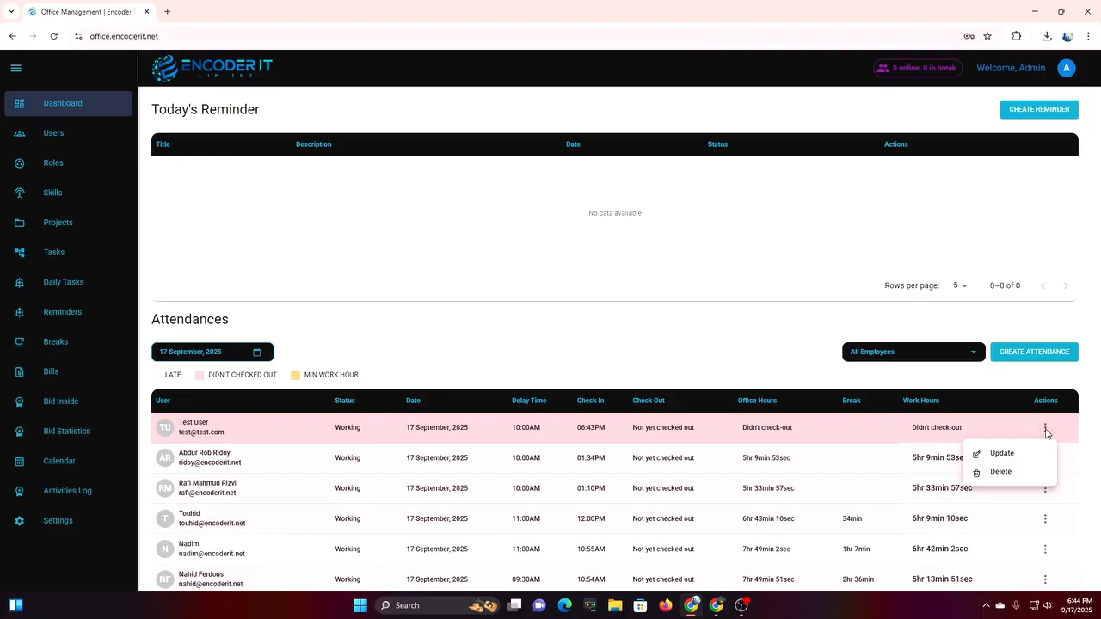
pyautogui.click(1034, 454)
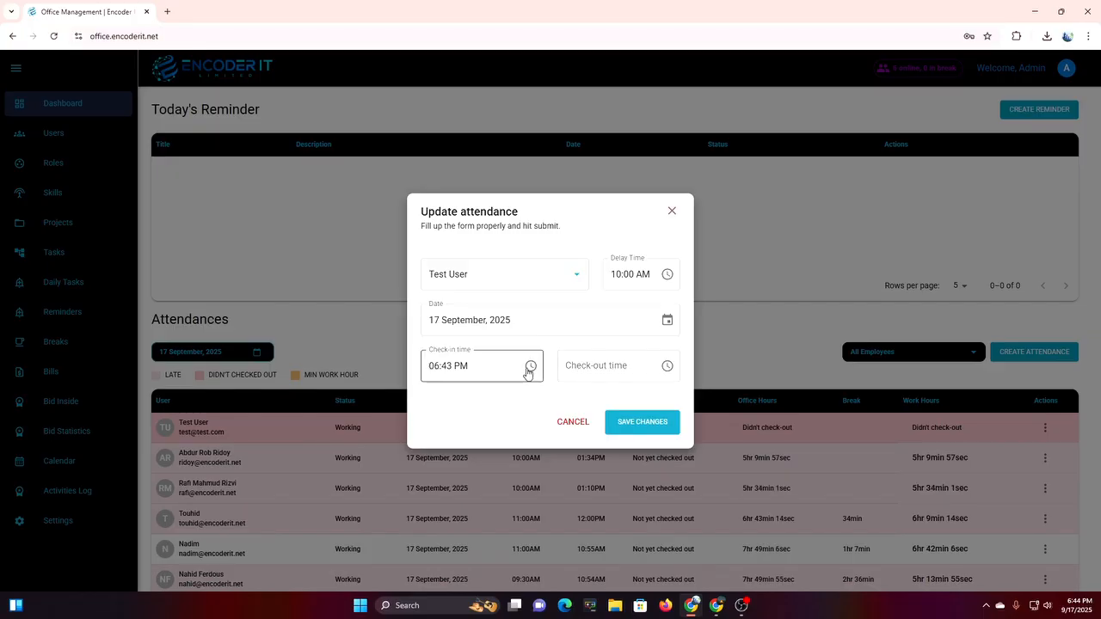
pyautogui.click(528, 368)
pyautogui.scroll(3, 443, 429)
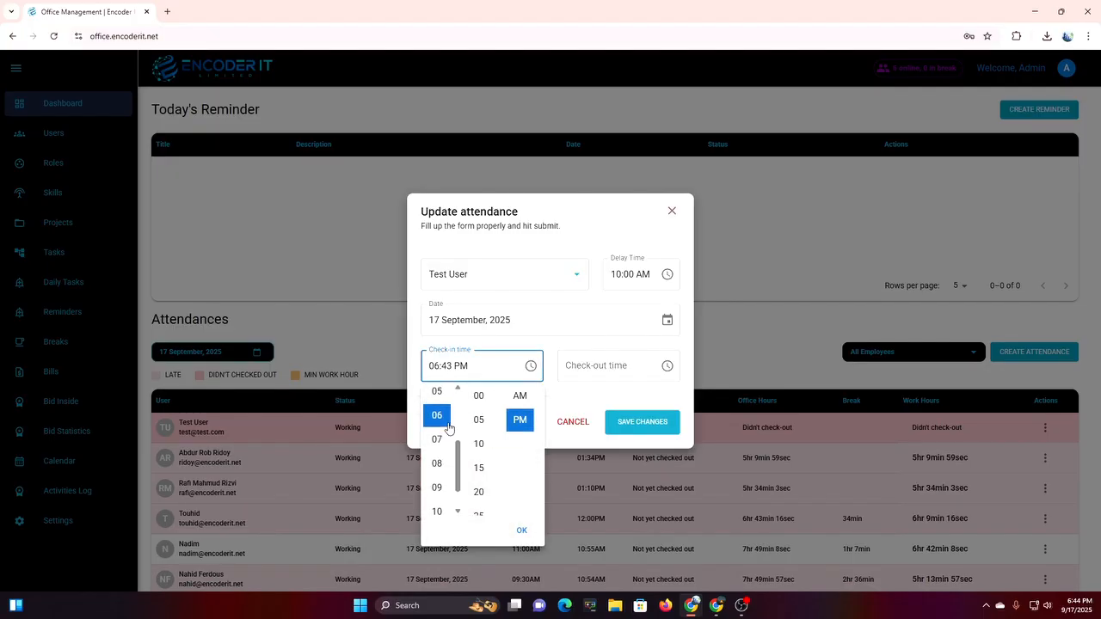
pyautogui.click(436, 421)
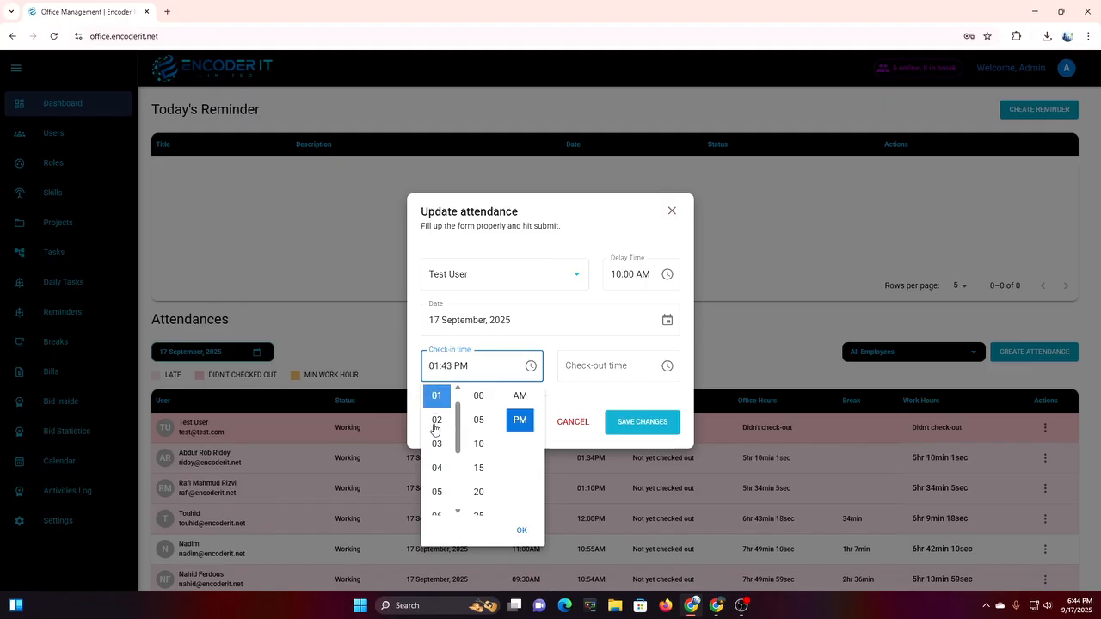
pyautogui.click(521, 530)
pyautogui.click(643, 422)
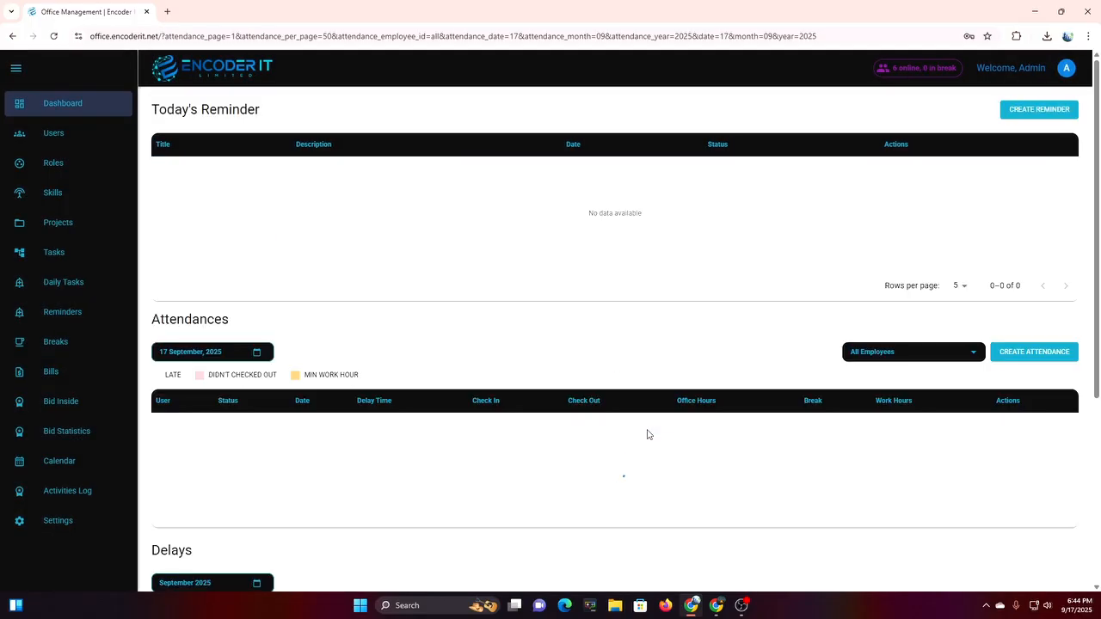
# Highlight the updated 01:43PM check-in, then switch to the test user's own session.
pyautogui.moveTo(571, 440); pyautogui.dragTo(601, 442)
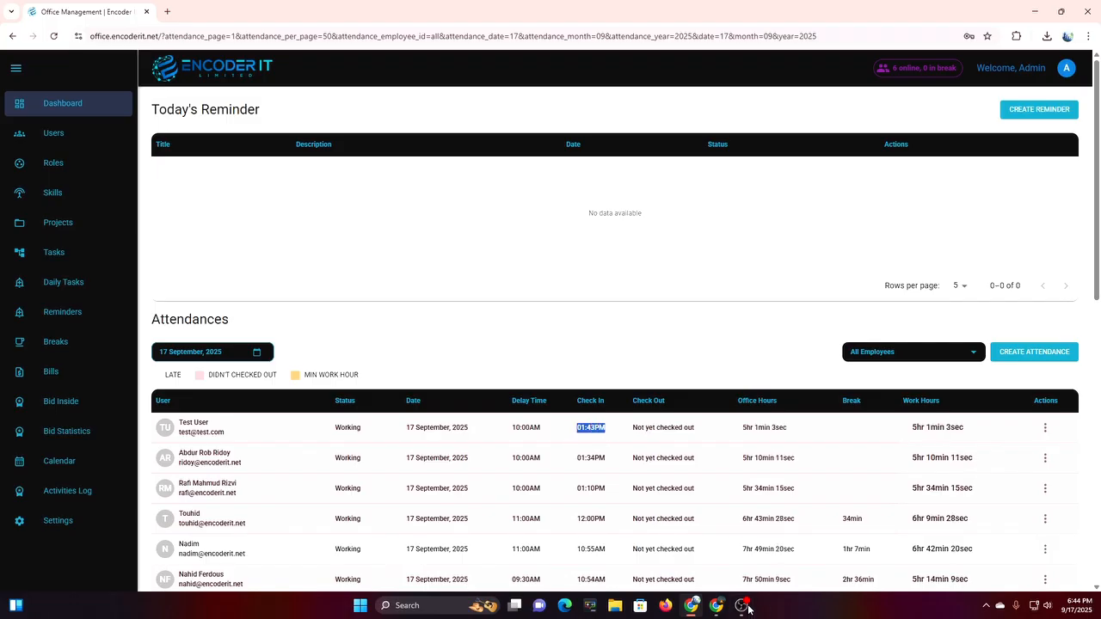
pyautogui.click(716, 606)
pyautogui.moveTo(526, 480); pyautogui.dragTo(569, 480)
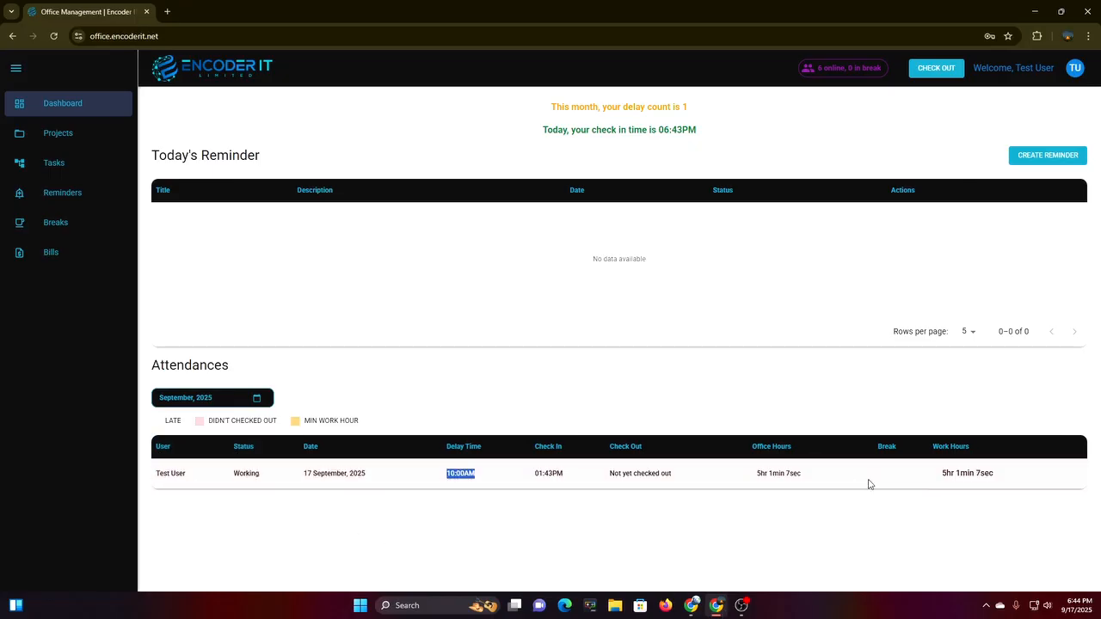
pyautogui.click(448, 498)
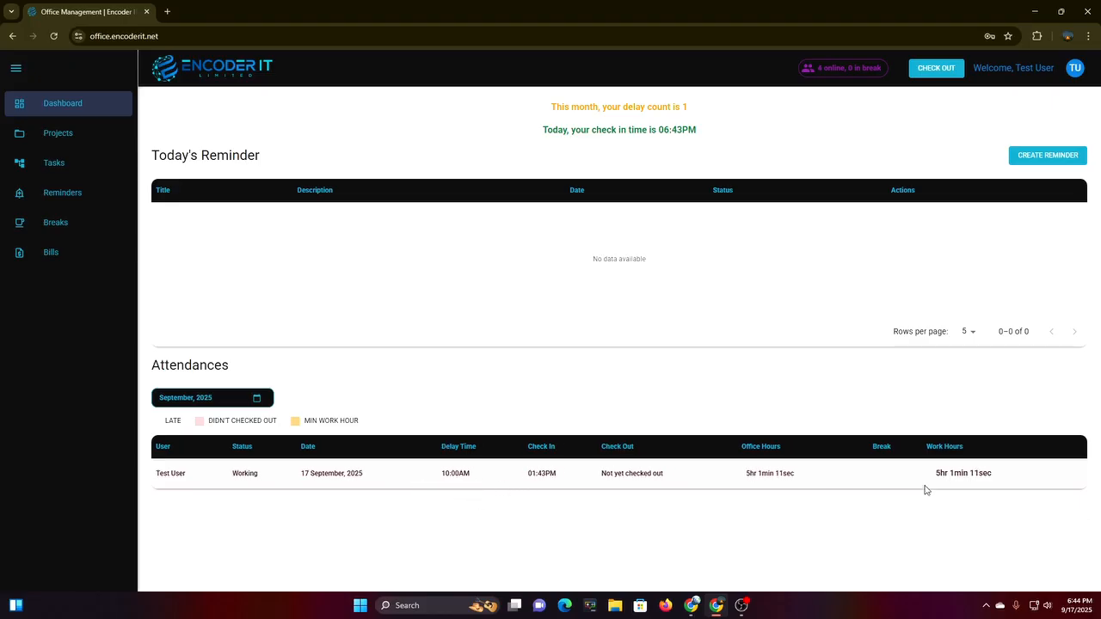
# Highlight the test user's work hours on their dashboard and go to Projects.
pyautogui.moveTo(938, 486); pyautogui.dragTo(958, 496)
pyautogui.click(769, 512)
pyautogui.click(80, 135)
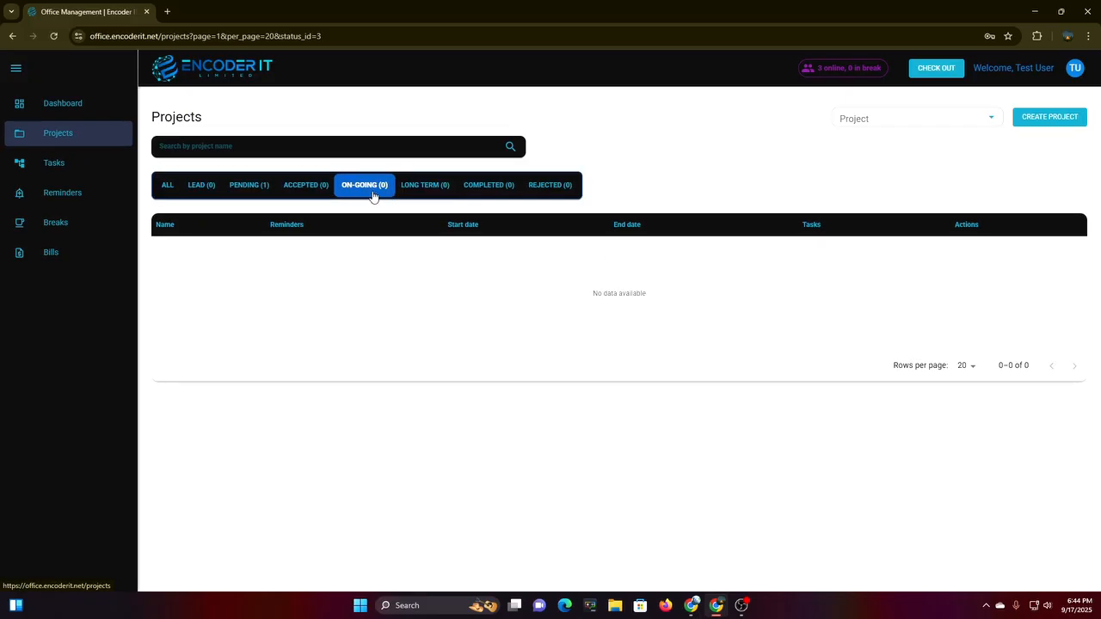
# Show projects of every status and review Test Pfroject 1's details in View Project.
pyautogui.click(168, 194)
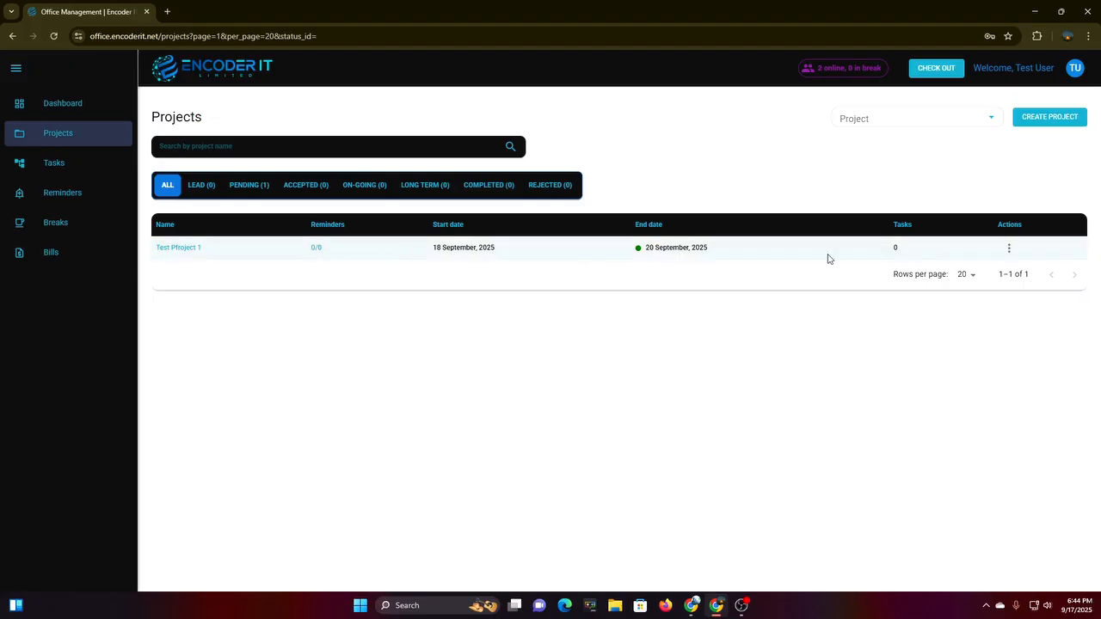
pyautogui.click(1009, 249)
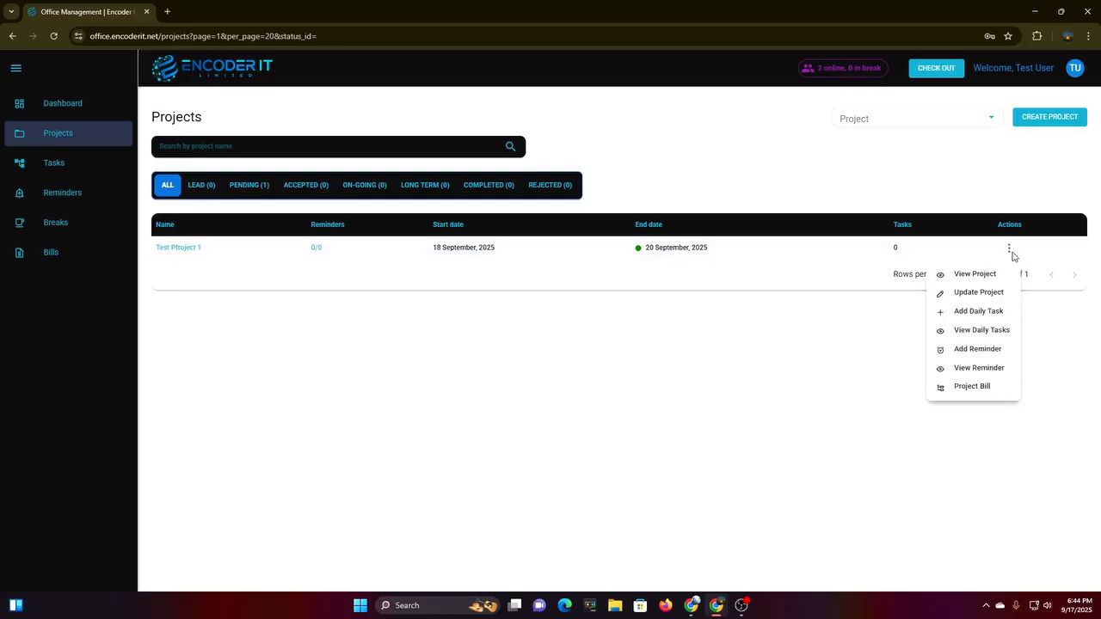
pyautogui.click(974, 274)
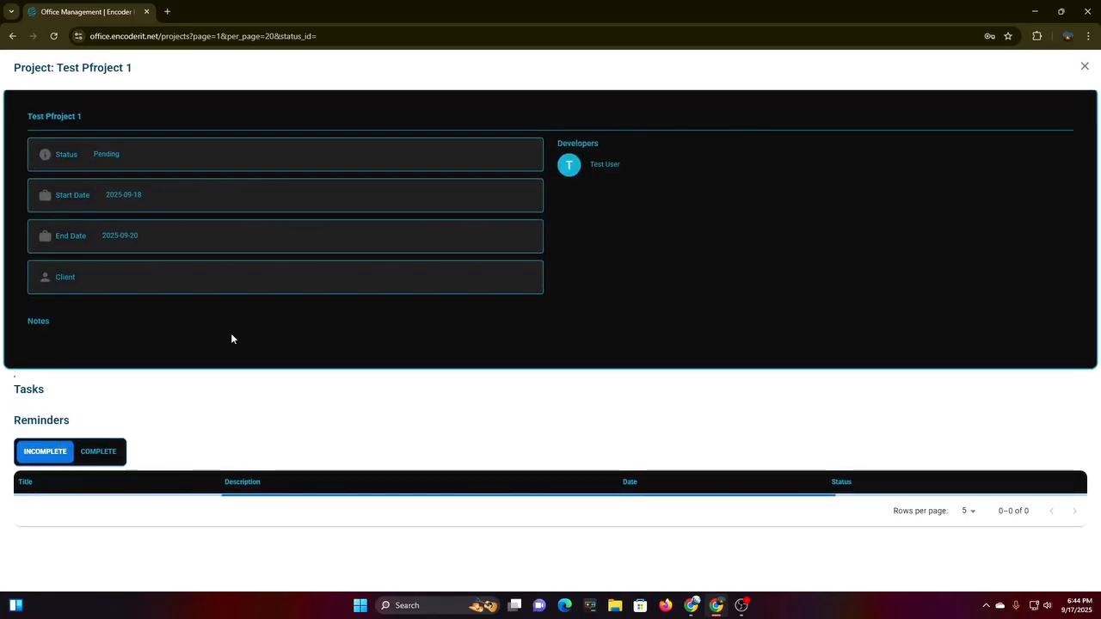
pyautogui.scroll(-3, 753, 356)
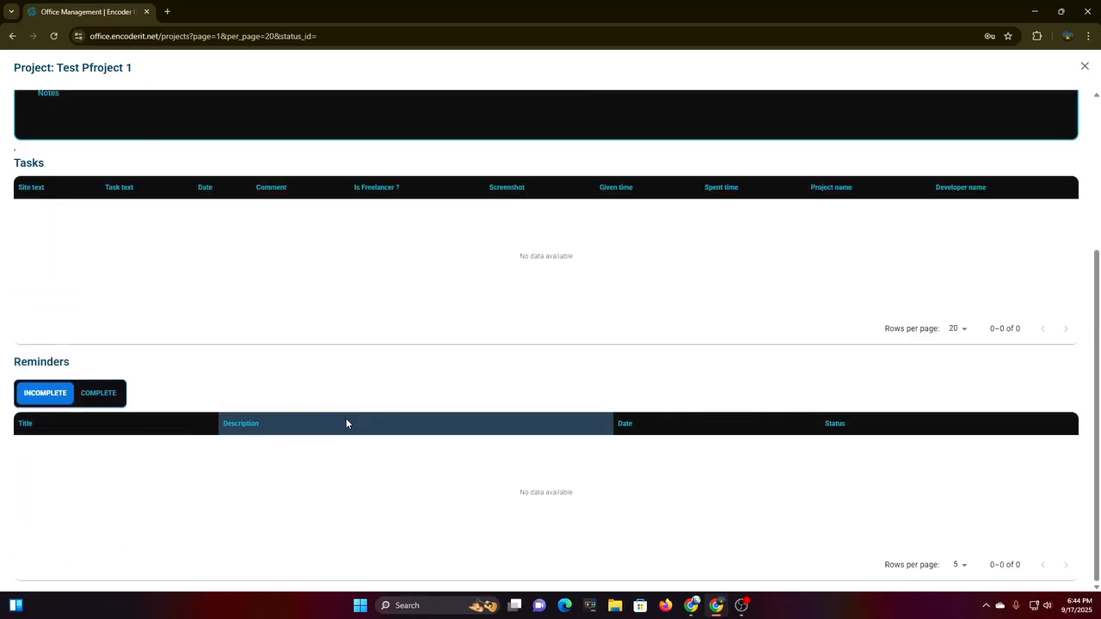
pyautogui.scroll(3, 875, 461)
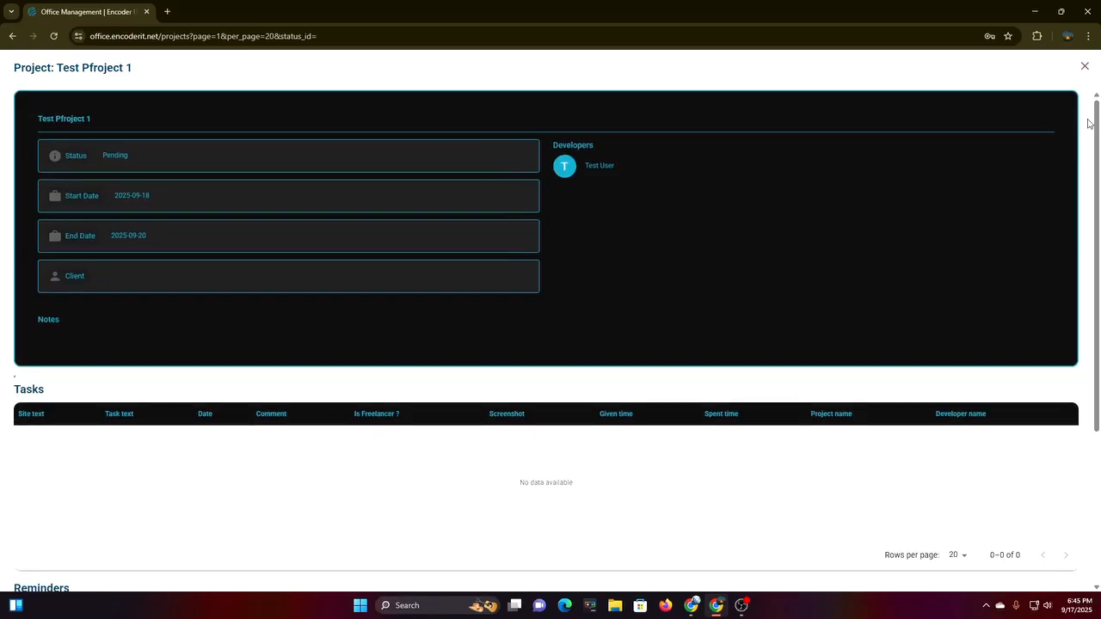
pyautogui.click(1084, 67)
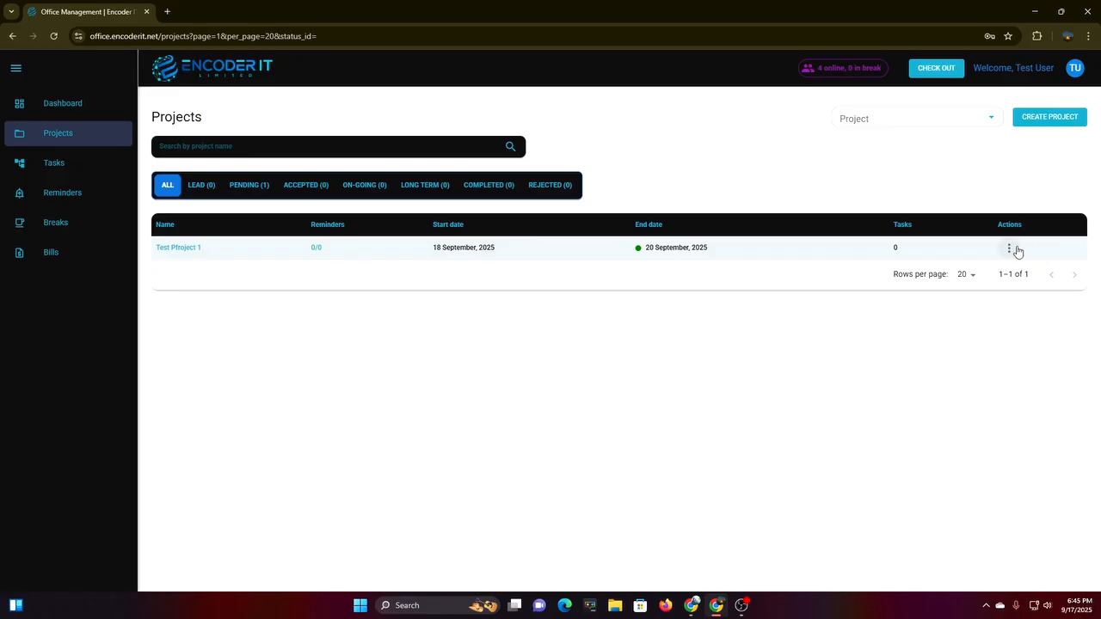
pyautogui.click(1008, 248)
pyautogui.click(965, 297)
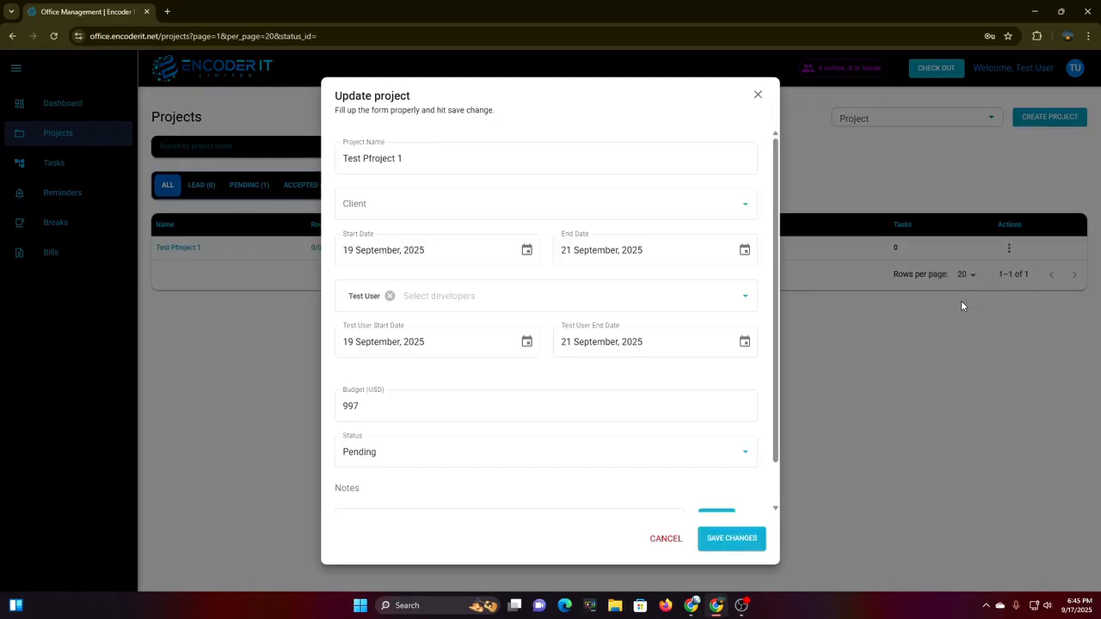
pyautogui.click(590, 308)
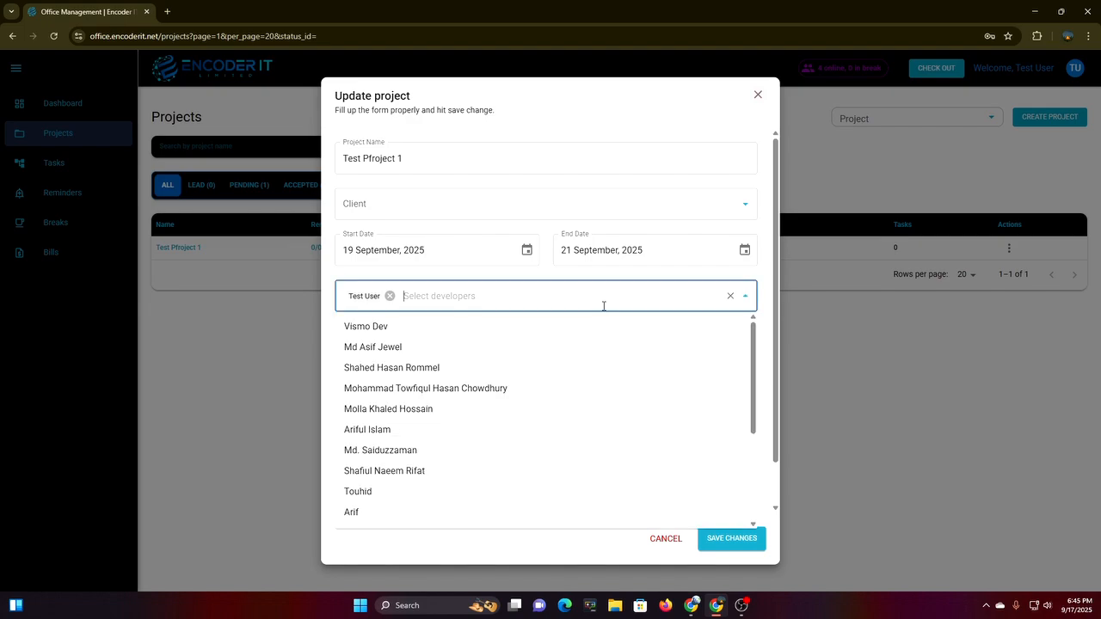
pyautogui.click(705, 300)
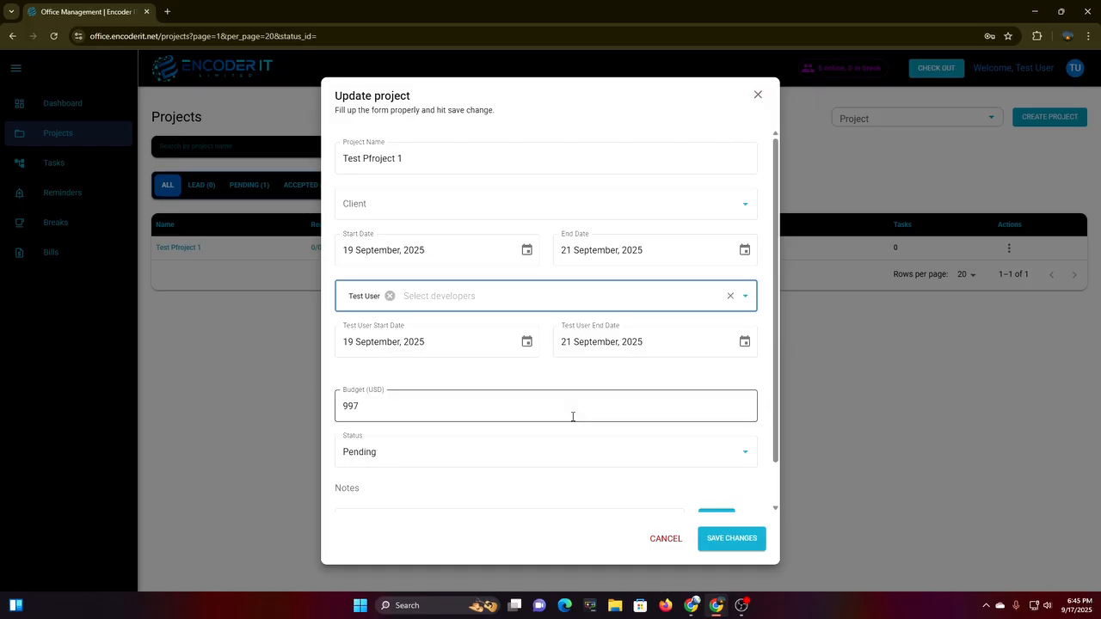
pyautogui.scroll(-1, 564, 431)
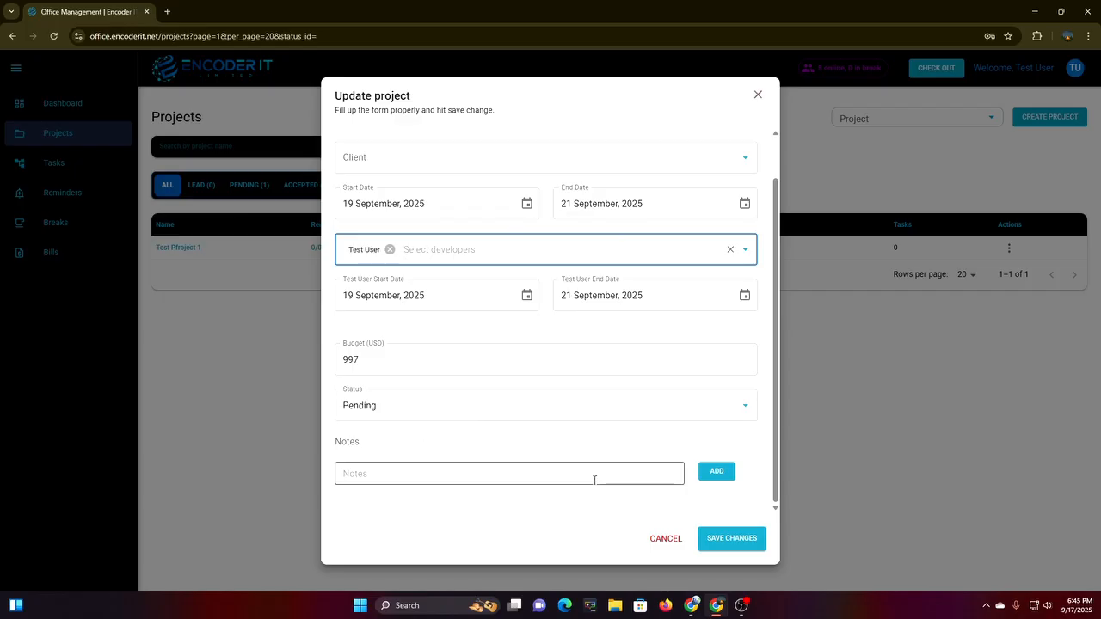
pyautogui.scroll(1, 688, 482)
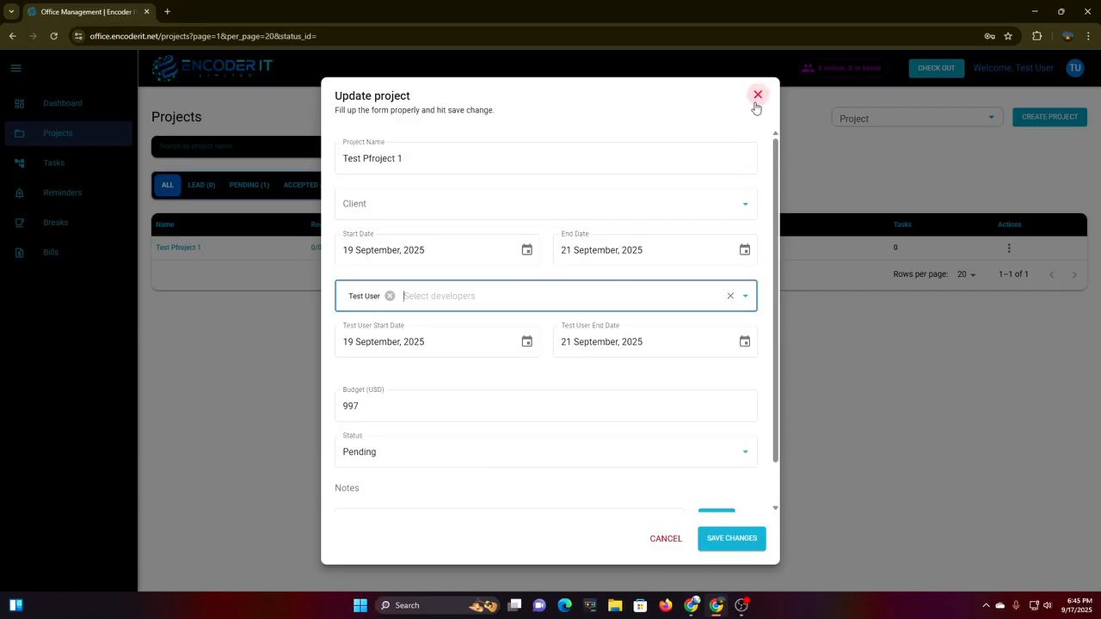
pyautogui.click(757, 94)
# Start a daily task on Test Pfroject 1 with its task text and 01:00 spent and given times.
pyautogui.click(1008, 248)
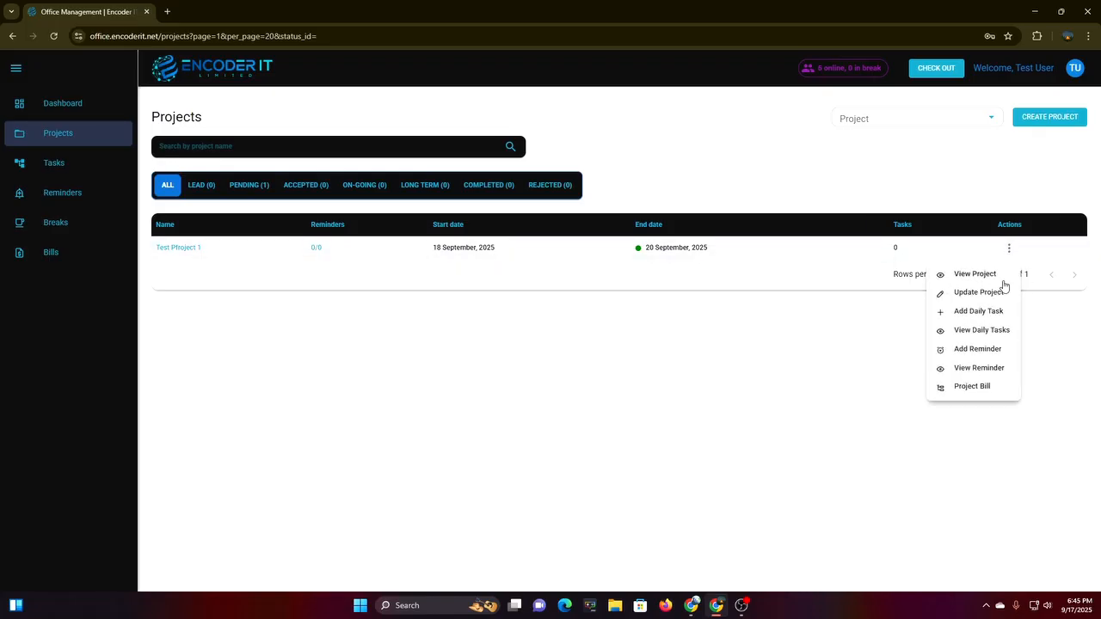
pyautogui.click(968, 312)
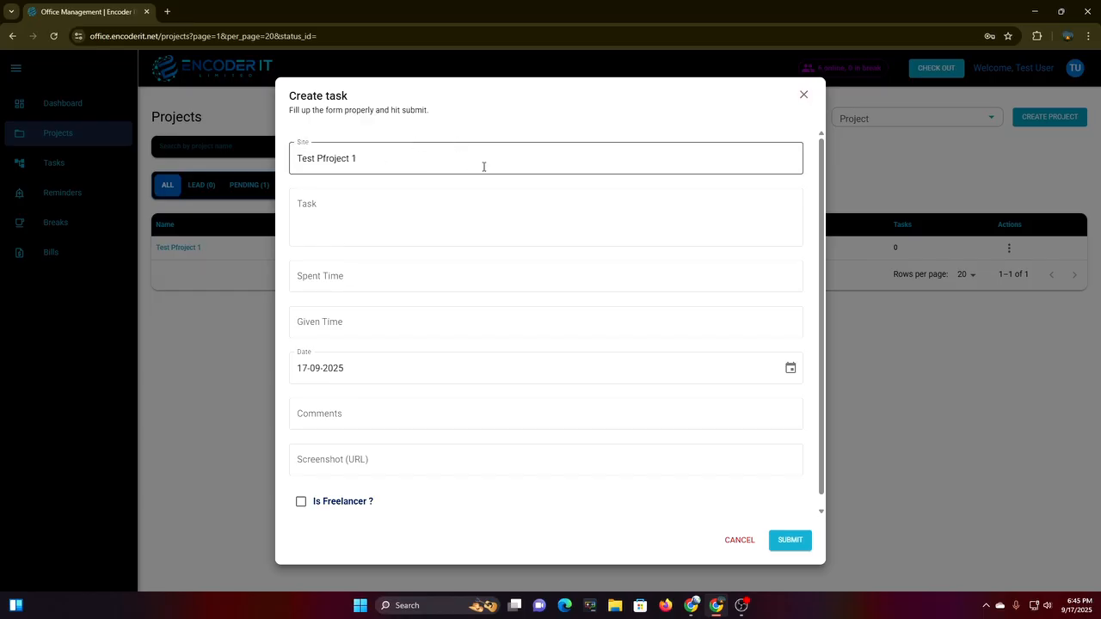
pyautogui.click(352, 215)
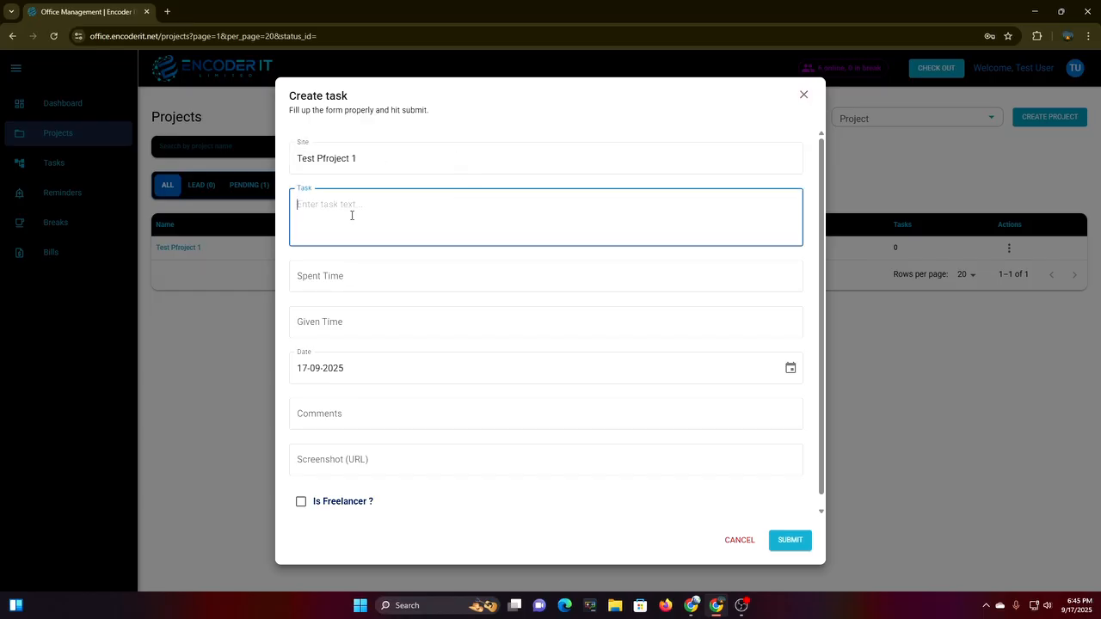
pyautogui.write('Test The data/')
pyautogui.click(350, 281)
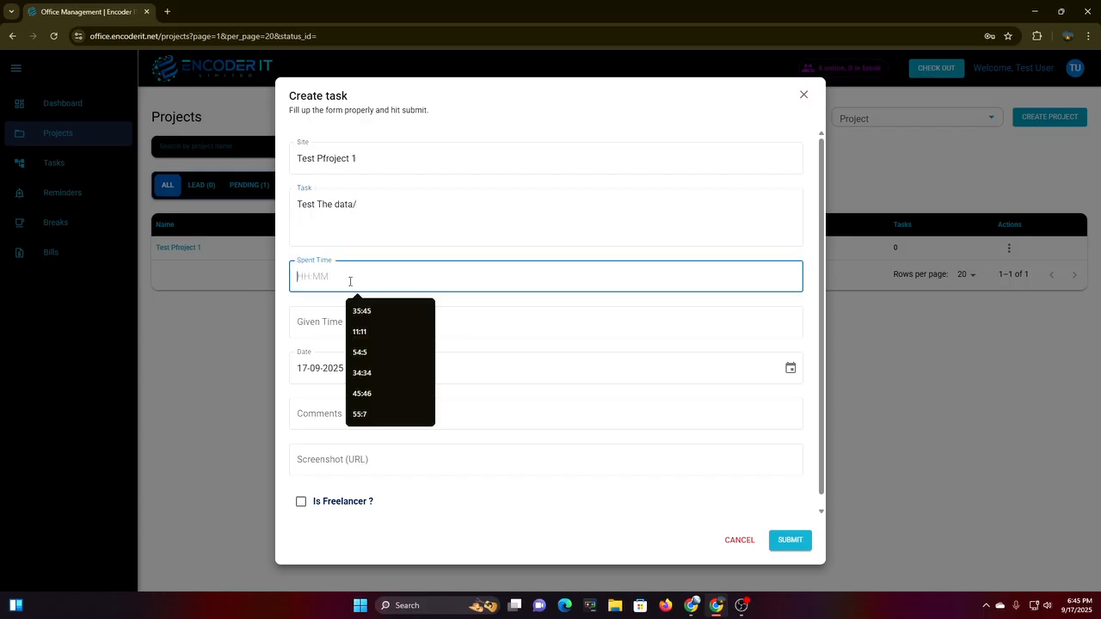
pyautogui.write('01:00')
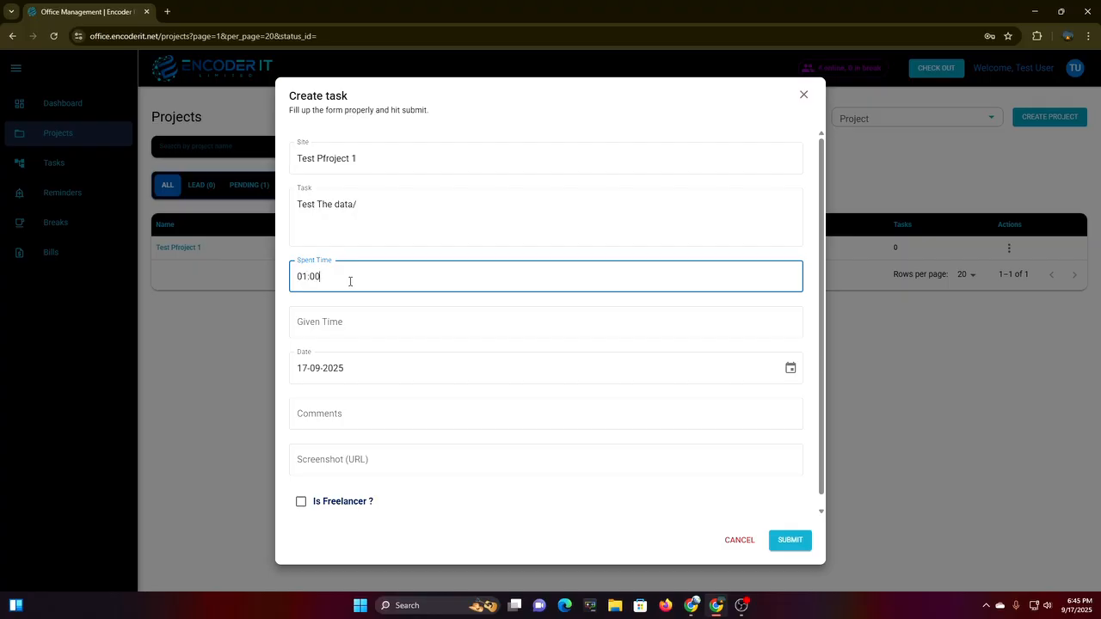
pyautogui.click(387, 326)
pyautogui.write('01:00')
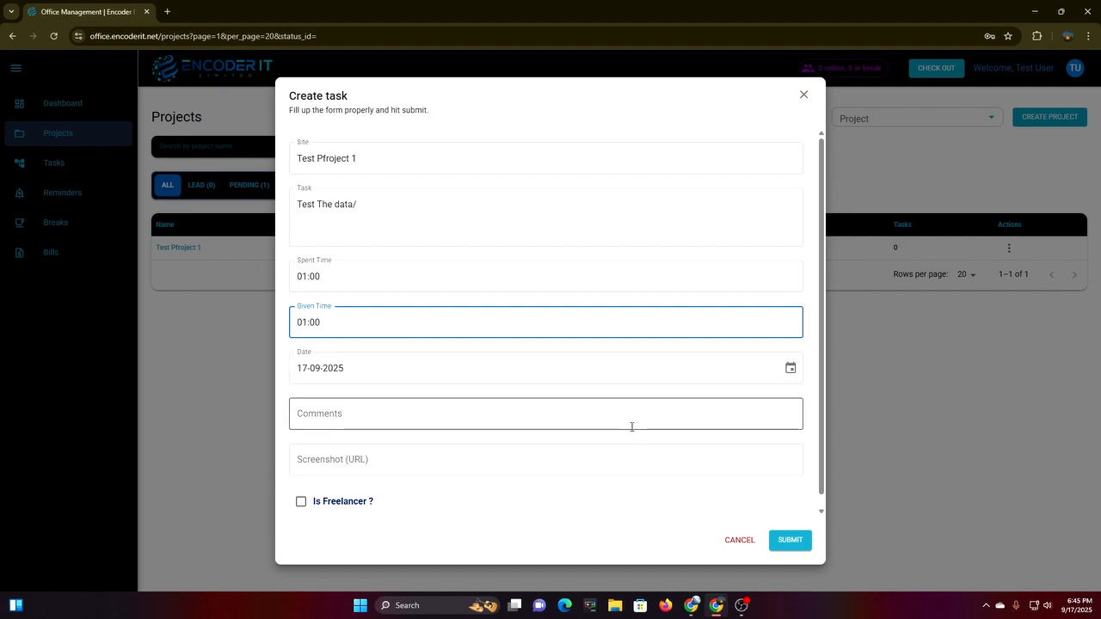
# Add the comment 'This is test', mark it as freelancer work and submit the task.
pyautogui.click(489, 414)
pyautogui.write('This is test')
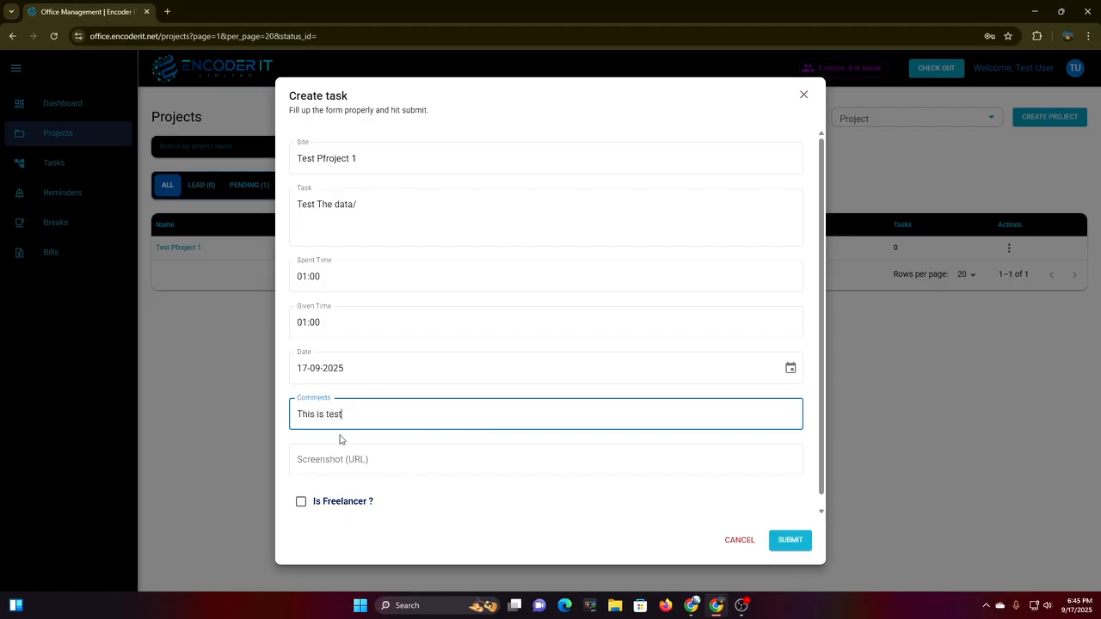
pyautogui.scroll(-1, 340, 440)
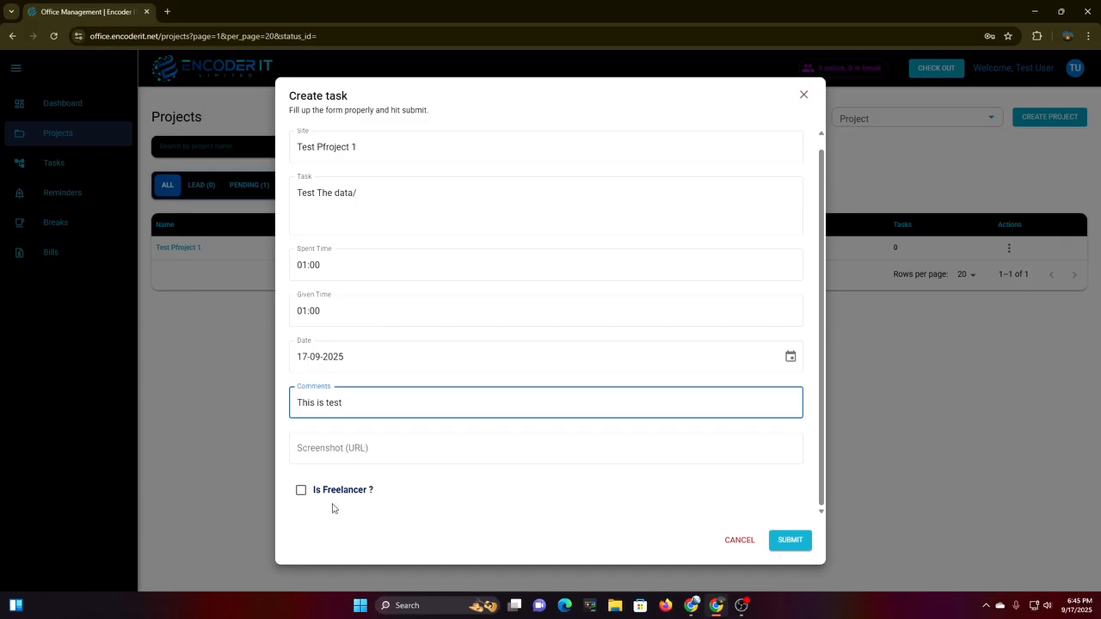
pyautogui.click(297, 503)
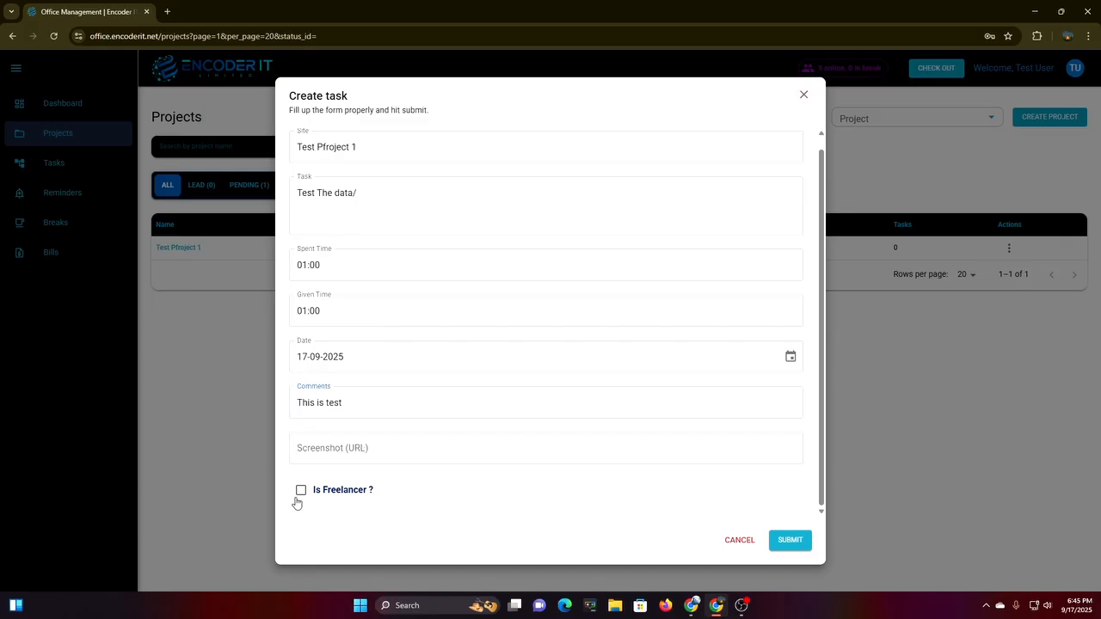
pyautogui.click(783, 540)
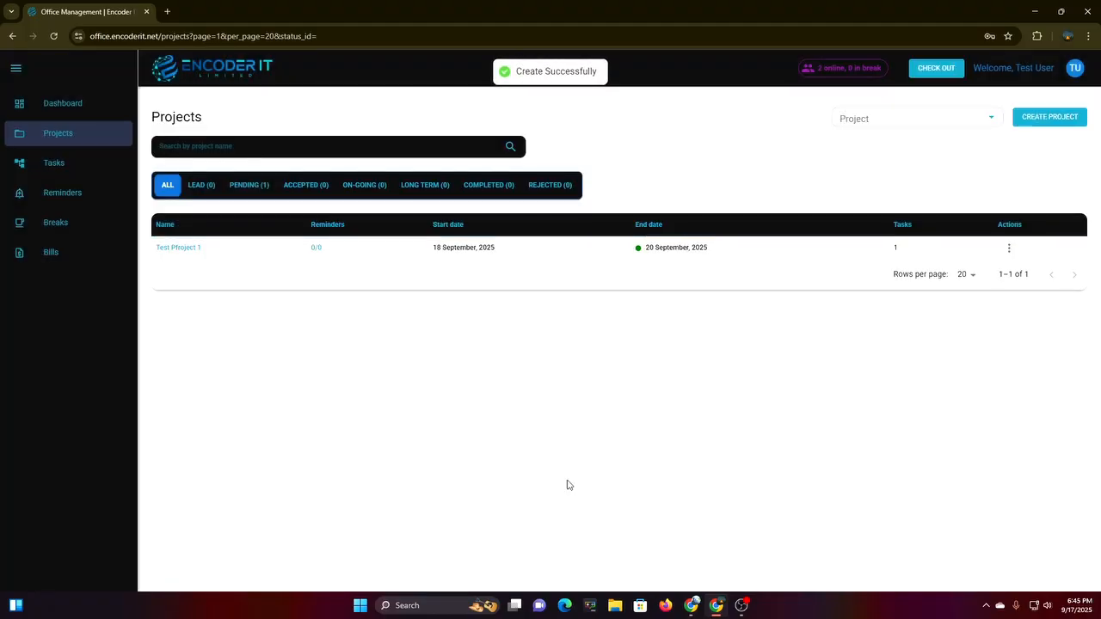
pyautogui.click(1009, 255)
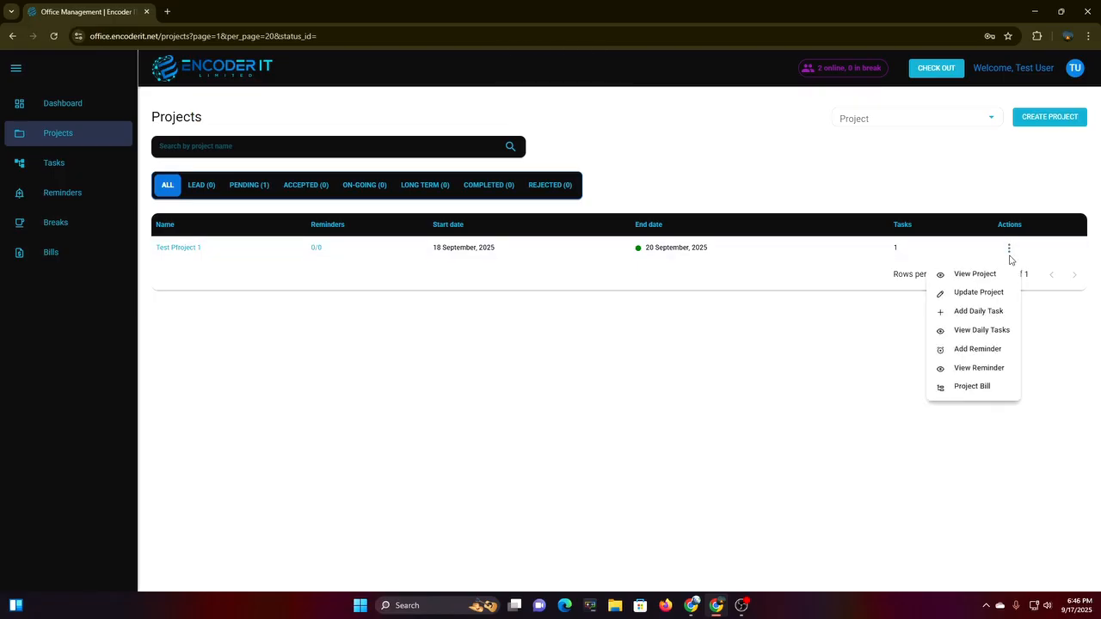
pyautogui.click(957, 331)
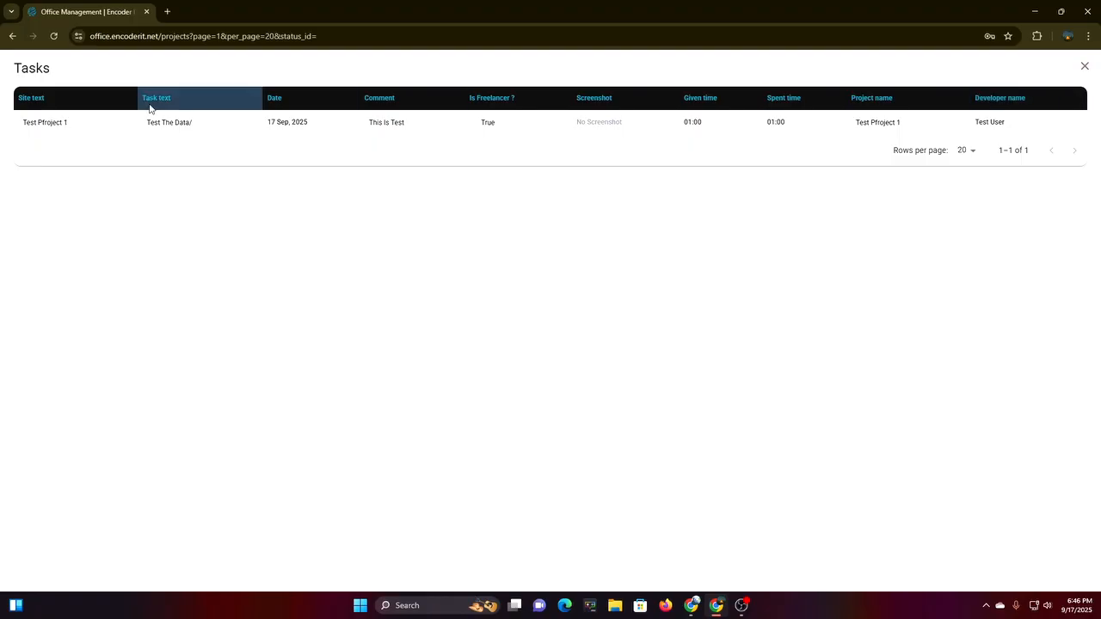
pyautogui.click(1084, 67)
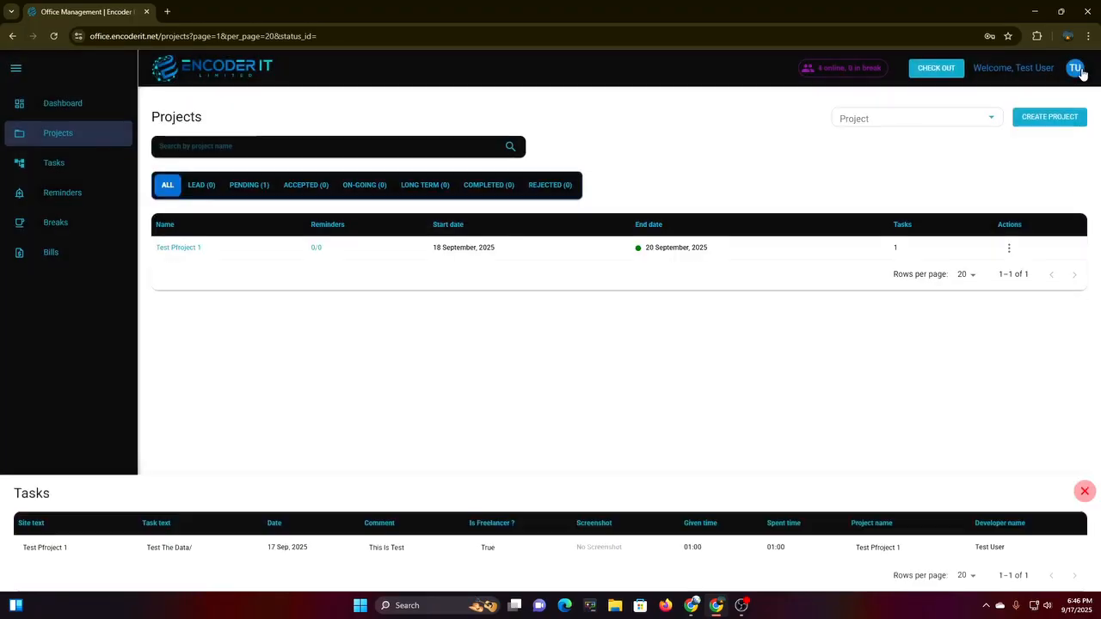
pyautogui.click(1009, 248)
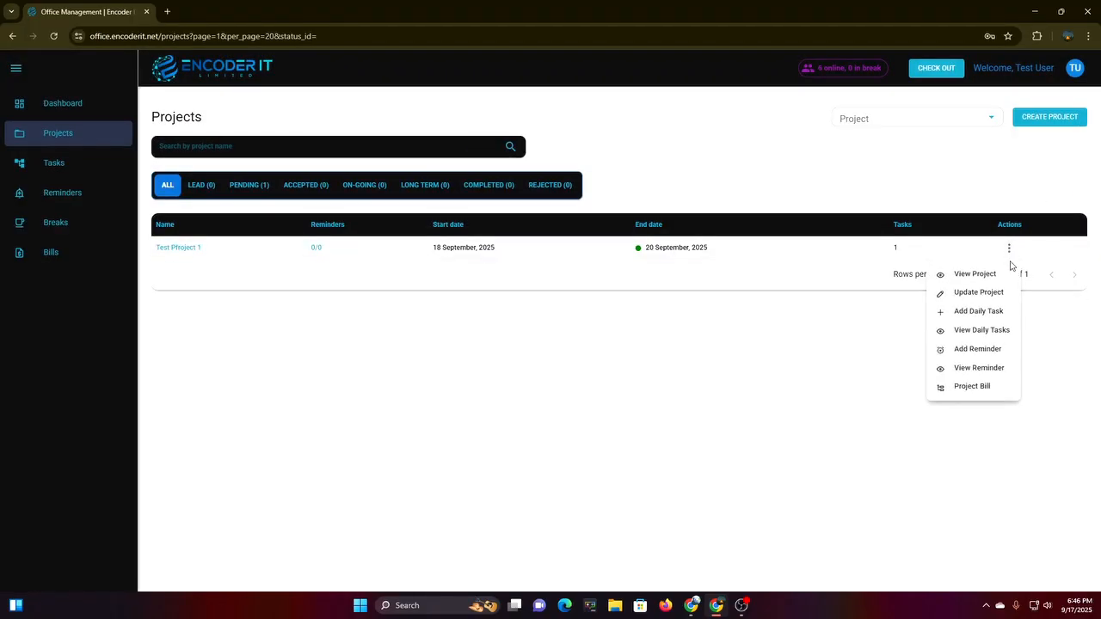
# Start a reminder for Test Pfroject 1 titled 'Test reminder' dated 18 September 2025.
pyautogui.click(951, 360)
pyautogui.click(520, 257)
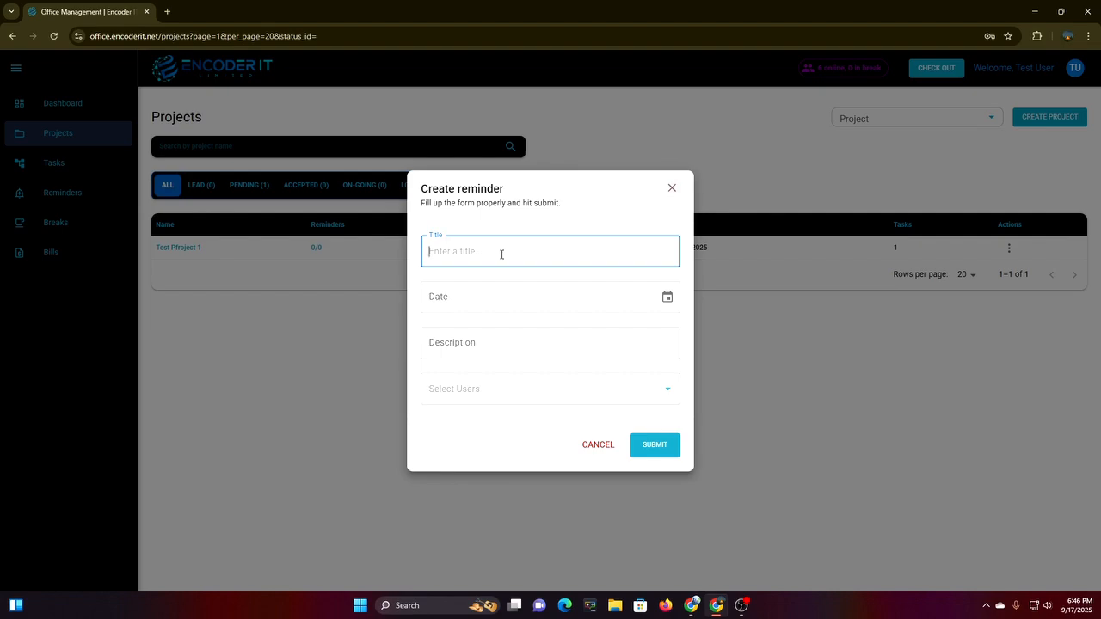
pyautogui.write('Test reminder')
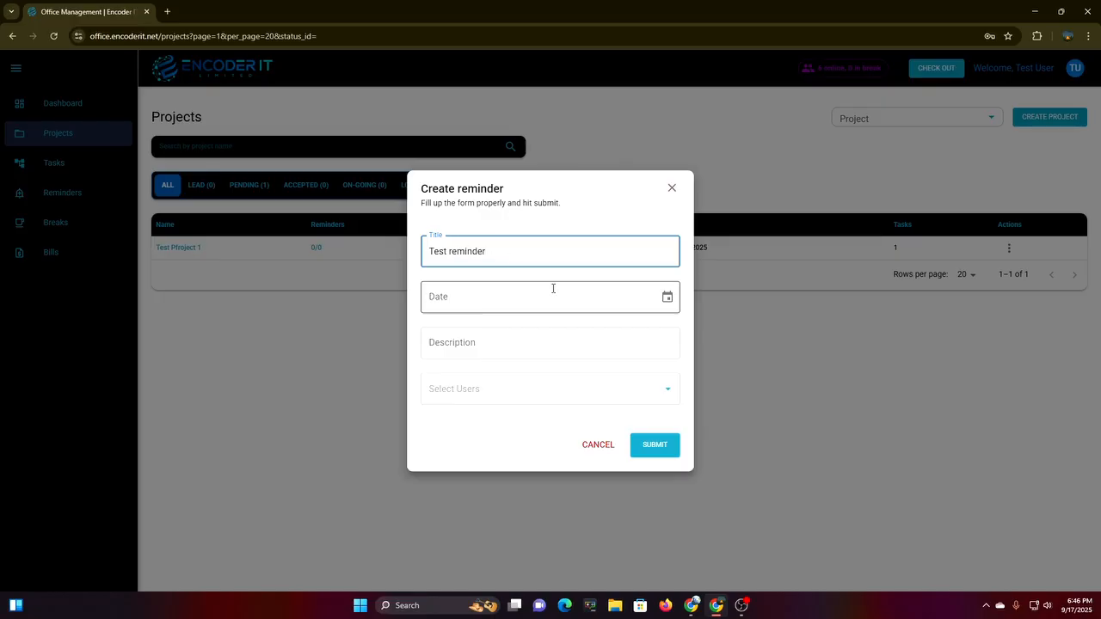
pyautogui.click(589, 297)
pyautogui.click(667, 298)
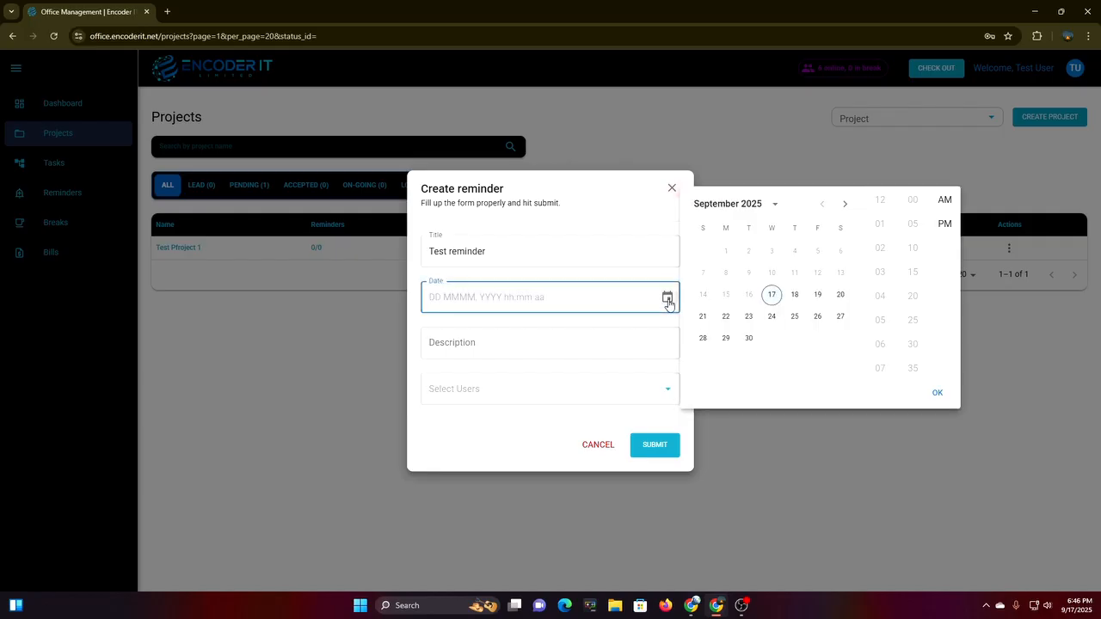
pyautogui.click(795, 298)
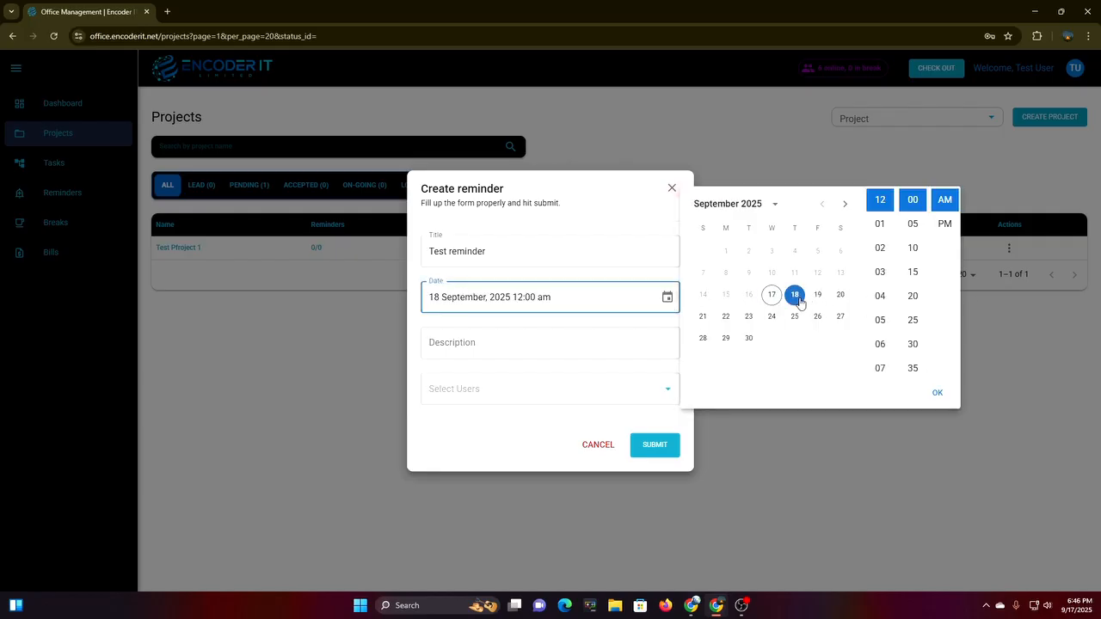
pyautogui.click(939, 398)
# Give the reminder the description 'test', assign it to Test User and submit it.
pyautogui.click(511, 354)
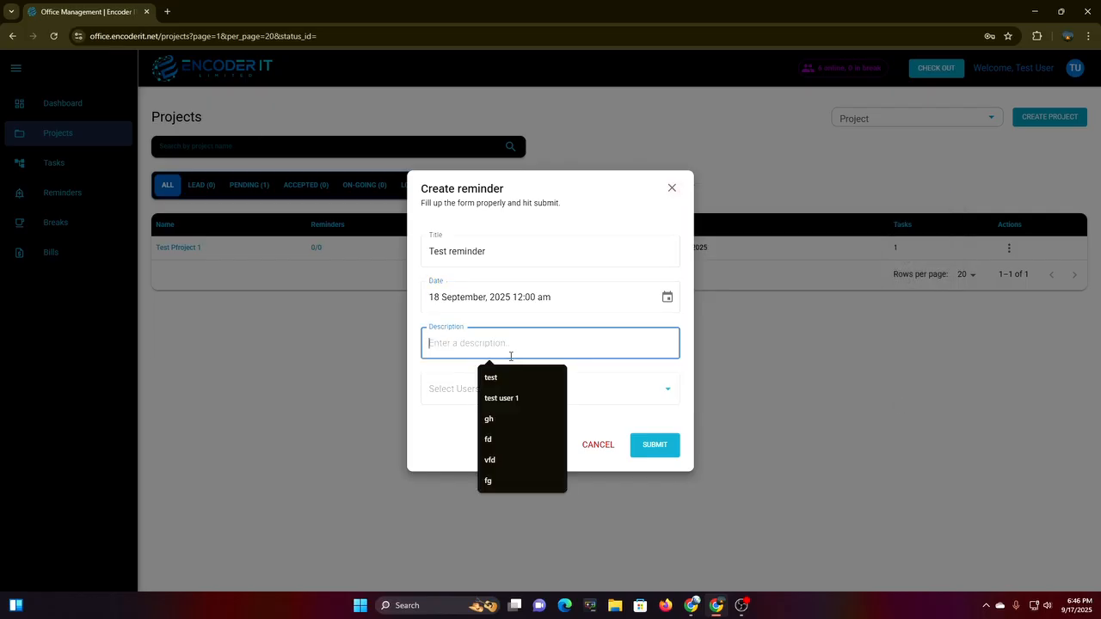
pyautogui.click(492, 377)
pyautogui.click(481, 391)
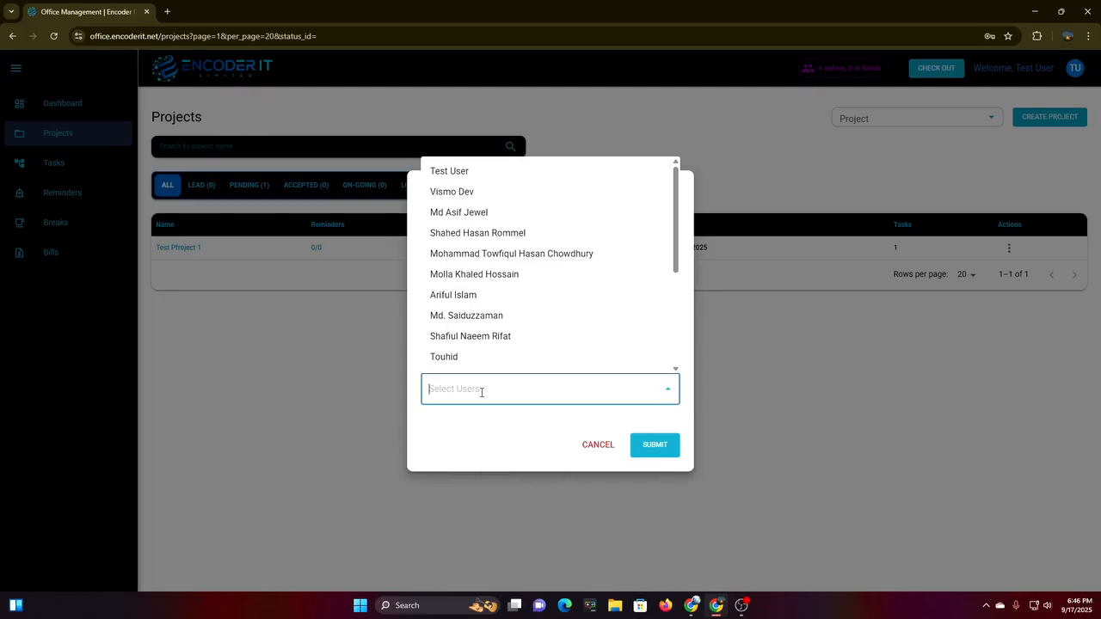
pyautogui.click(511, 174)
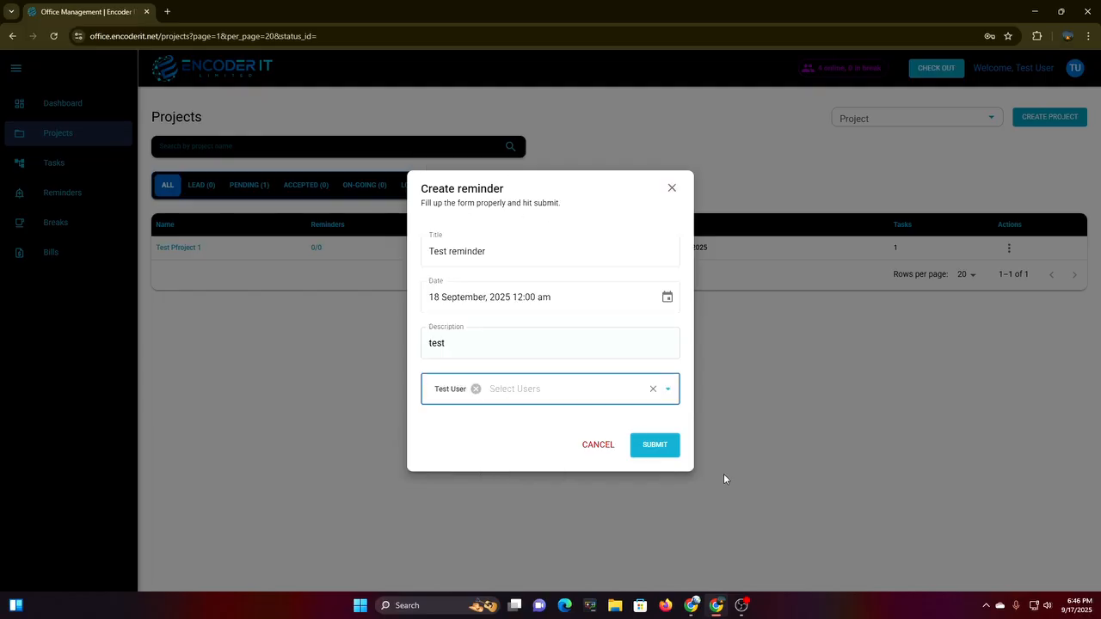
pyautogui.click(654, 454)
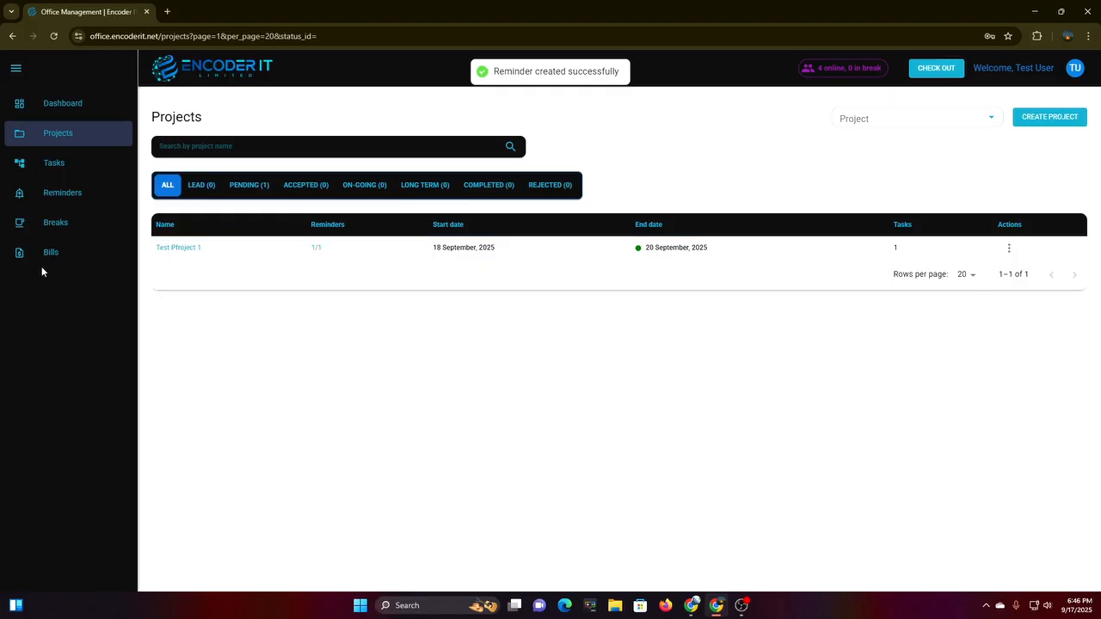
# Open Test Pfroject 1's reminders and select Test reminder's status chip.
pyautogui.click(1009, 248)
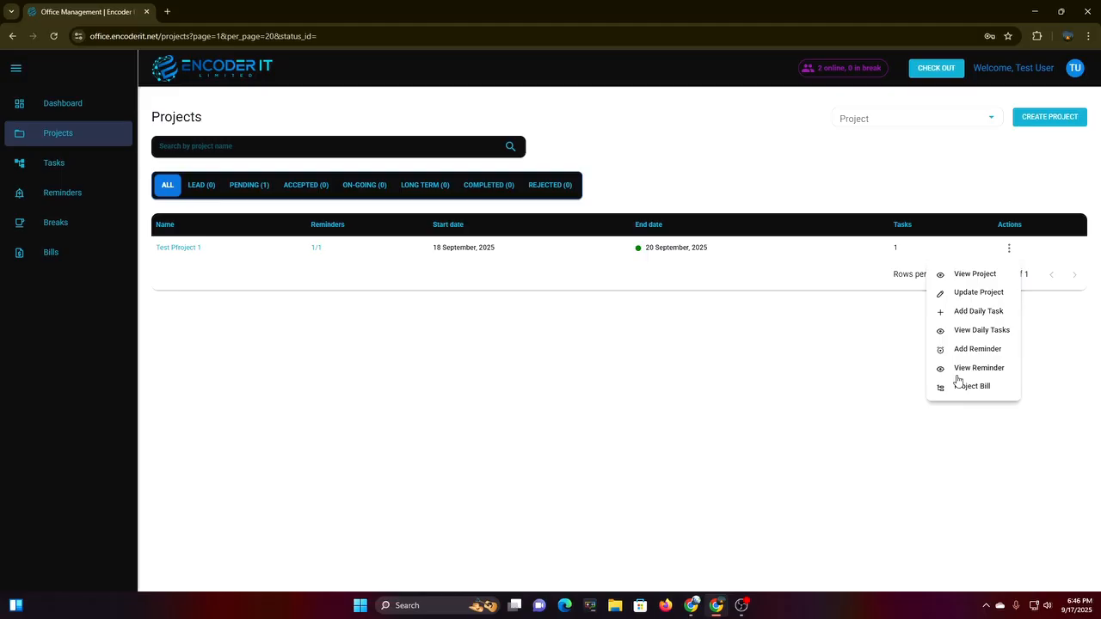
pyautogui.click(957, 375)
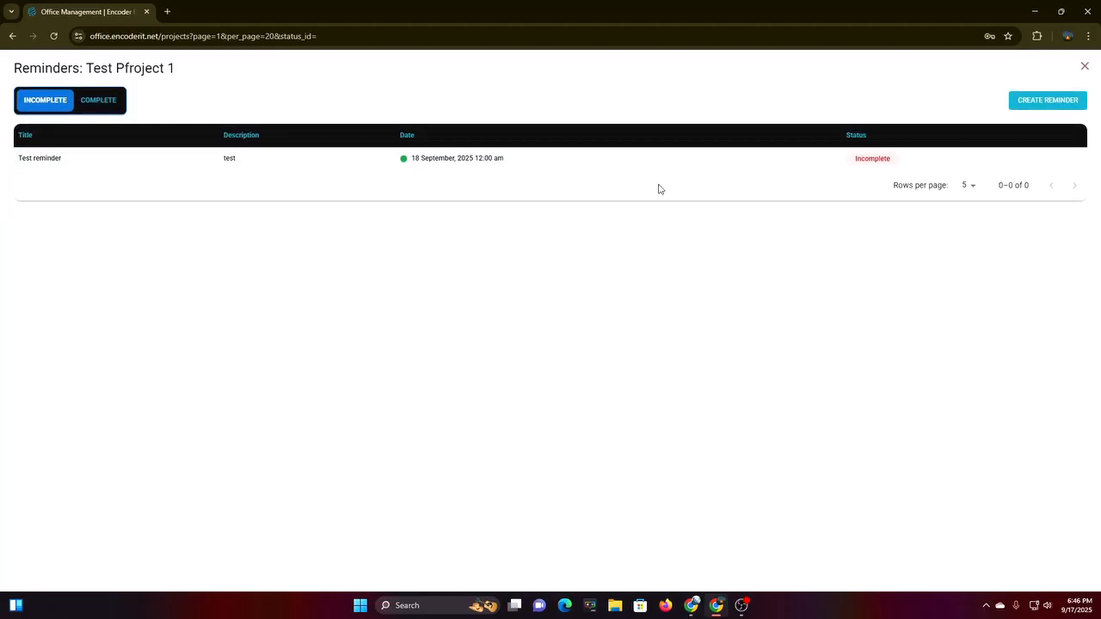
pyautogui.click(871, 160)
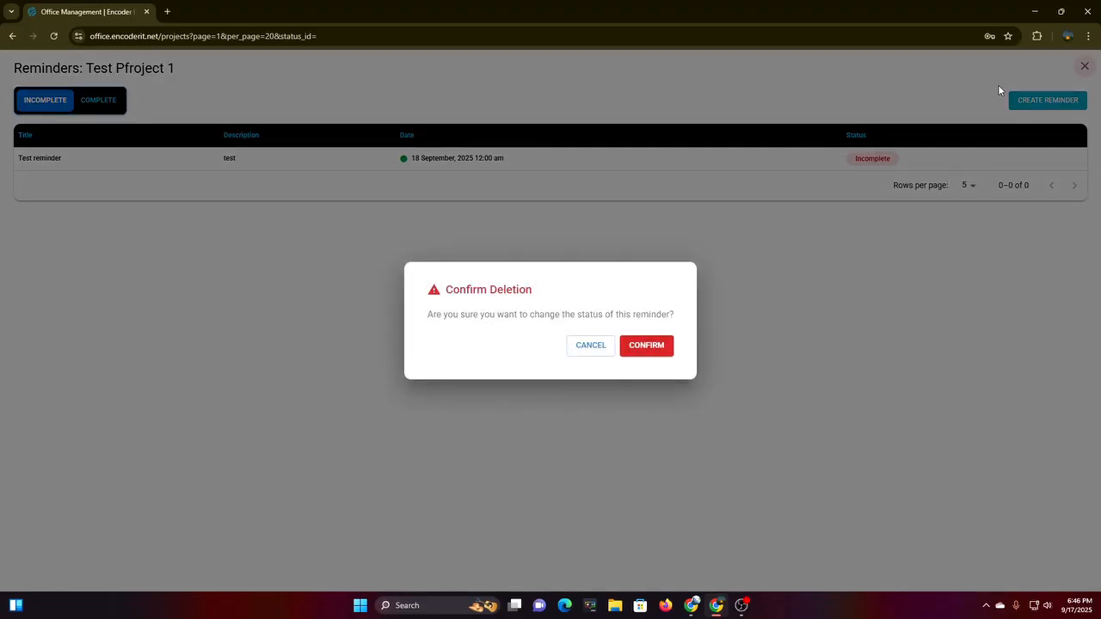
# Mark Test reminder complete, then return it to Incomplete.
pyautogui.click(647, 346)
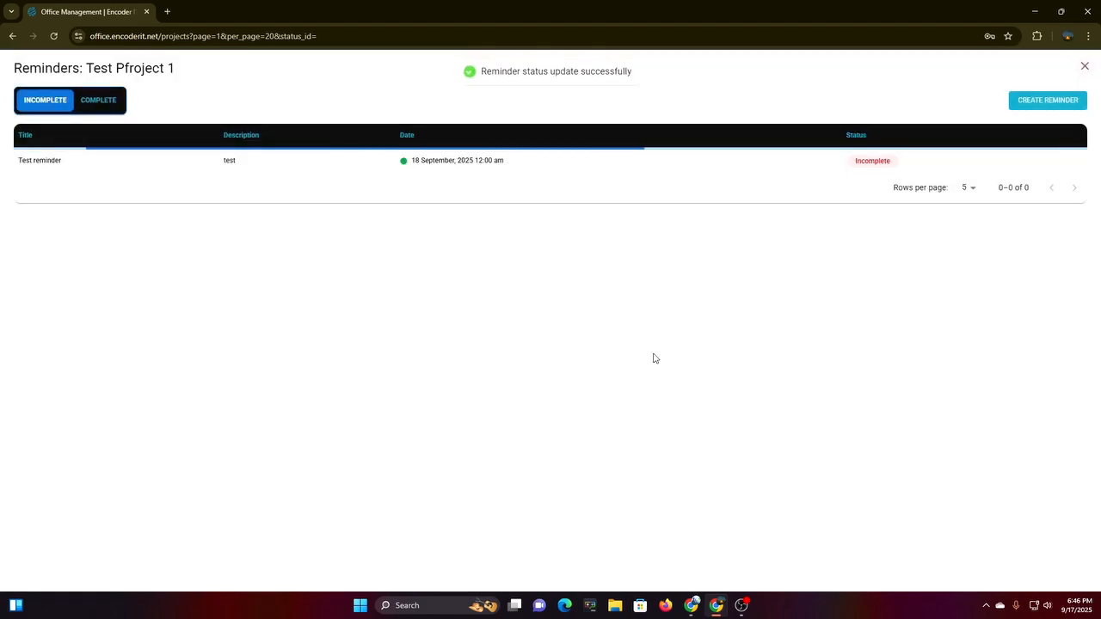
pyautogui.click(102, 103)
pyautogui.click(862, 164)
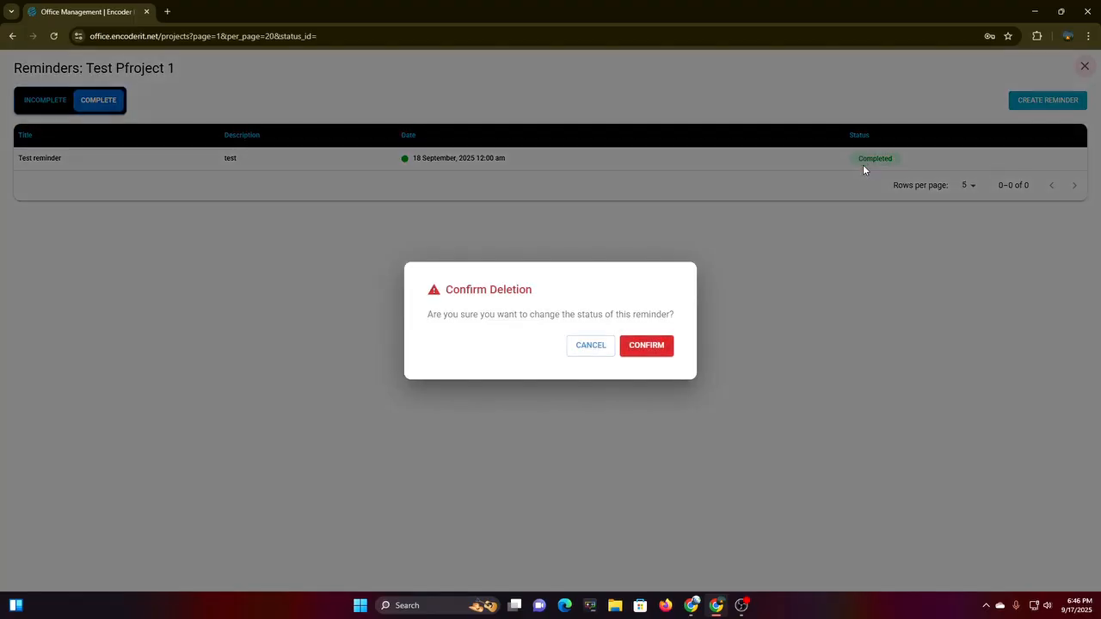
pyautogui.click(659, 358)
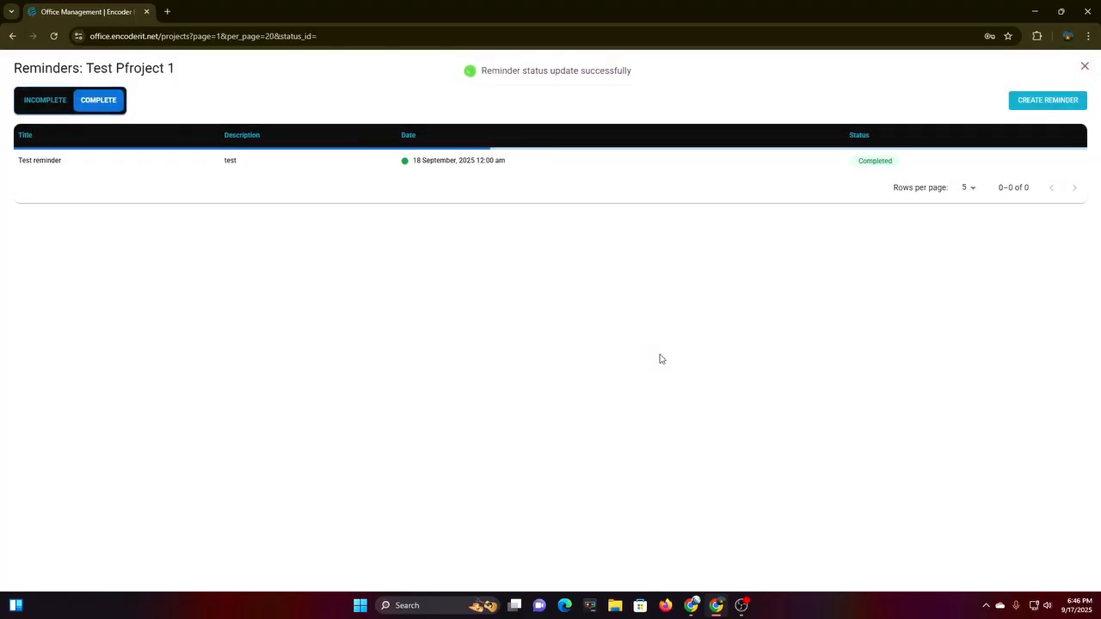
pyautogui.click(34, 104)
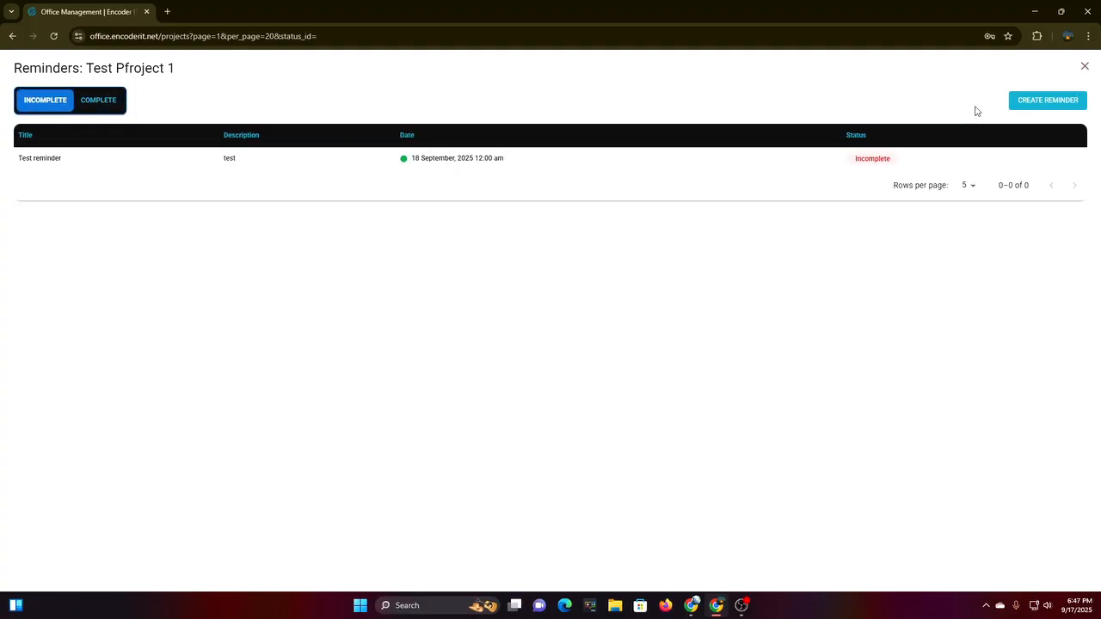
# Look at the Create Reminder form's project list, discard it, and close the Reminders view.
pyautogui.click(1056, 103)
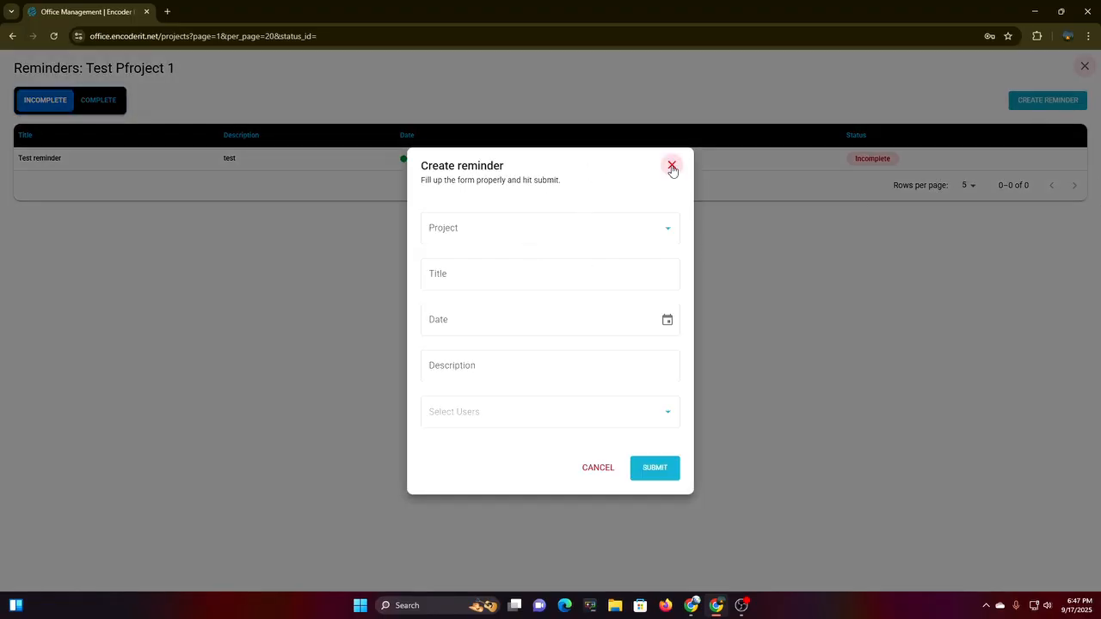
pyautogui.click(591, 226)
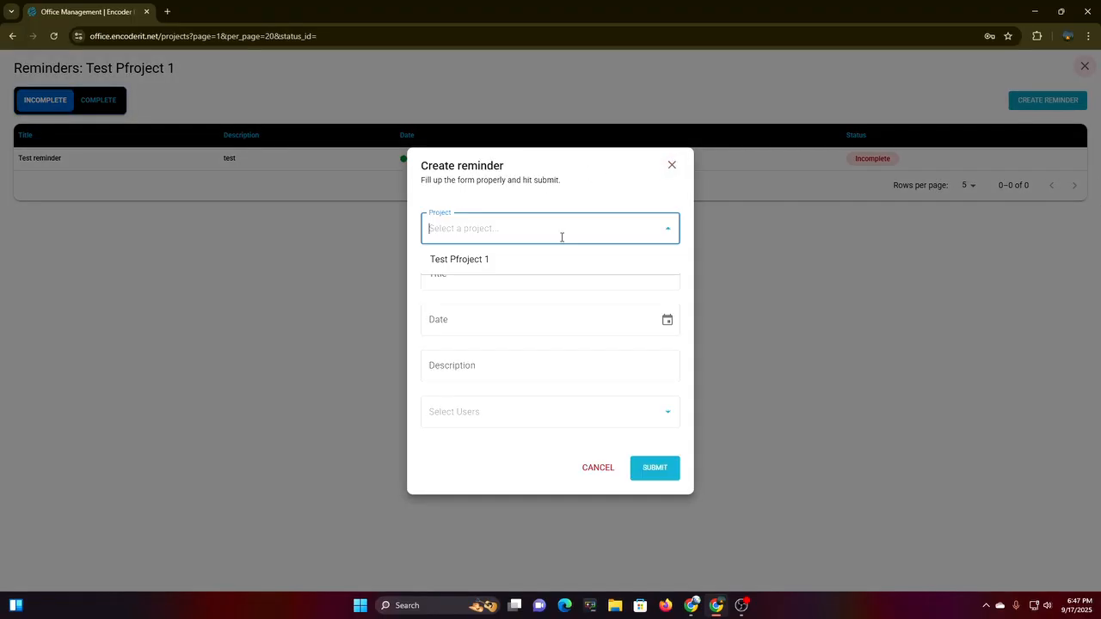
pyautogui.click(672, 165)
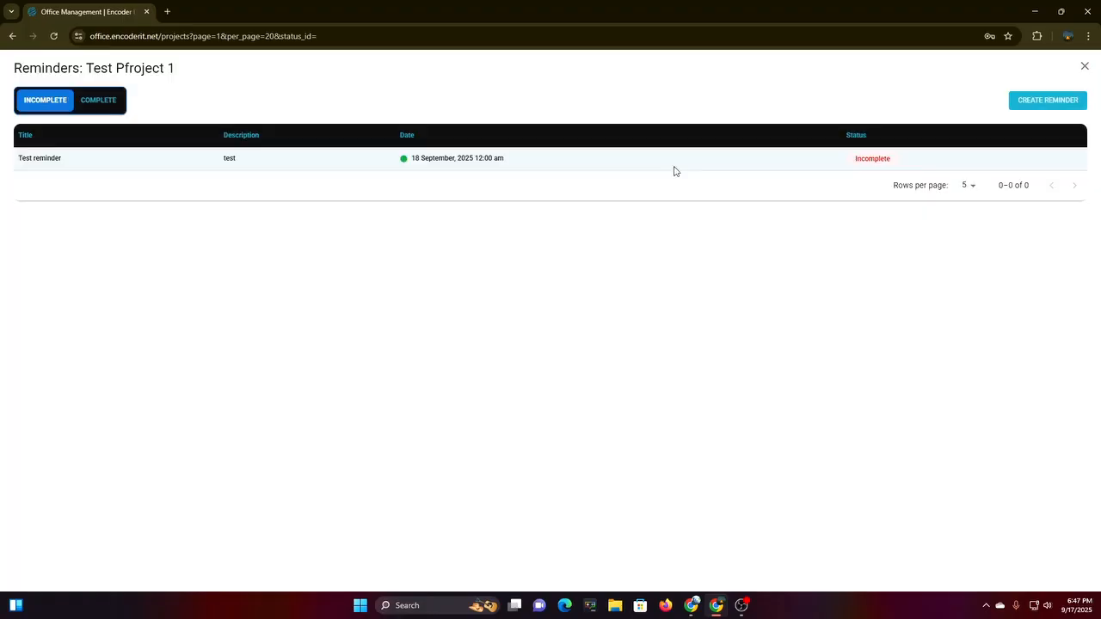
pyautogui.click(1084, 68)
# Review the bills for Test Pfroject 1 and close them.
pyautogui.click(1009, 251)
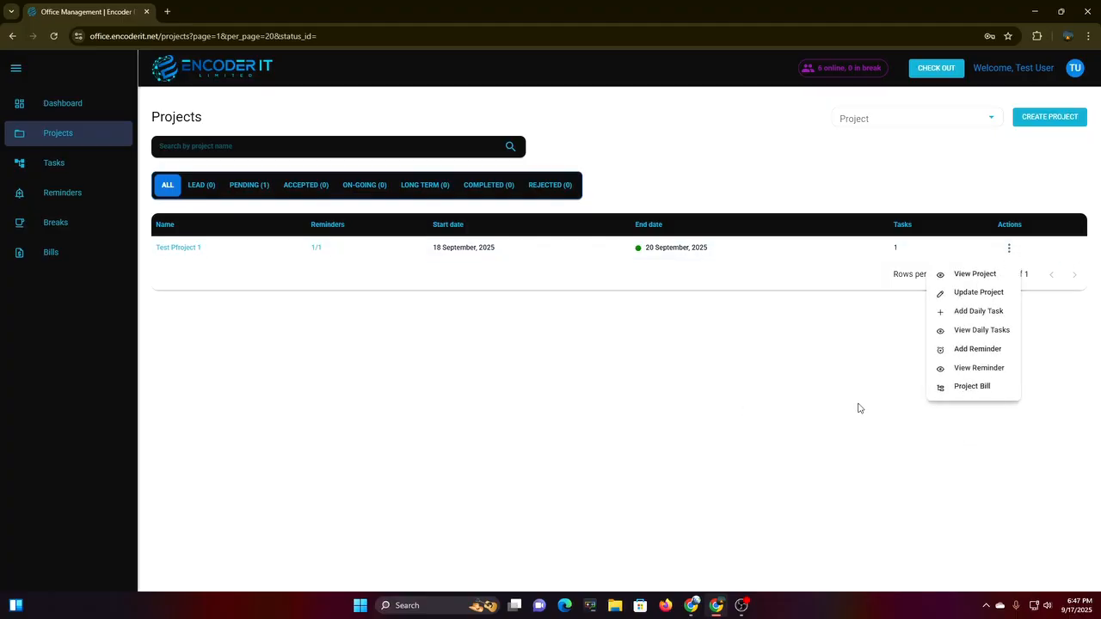
pyautogui.click(974, 389)
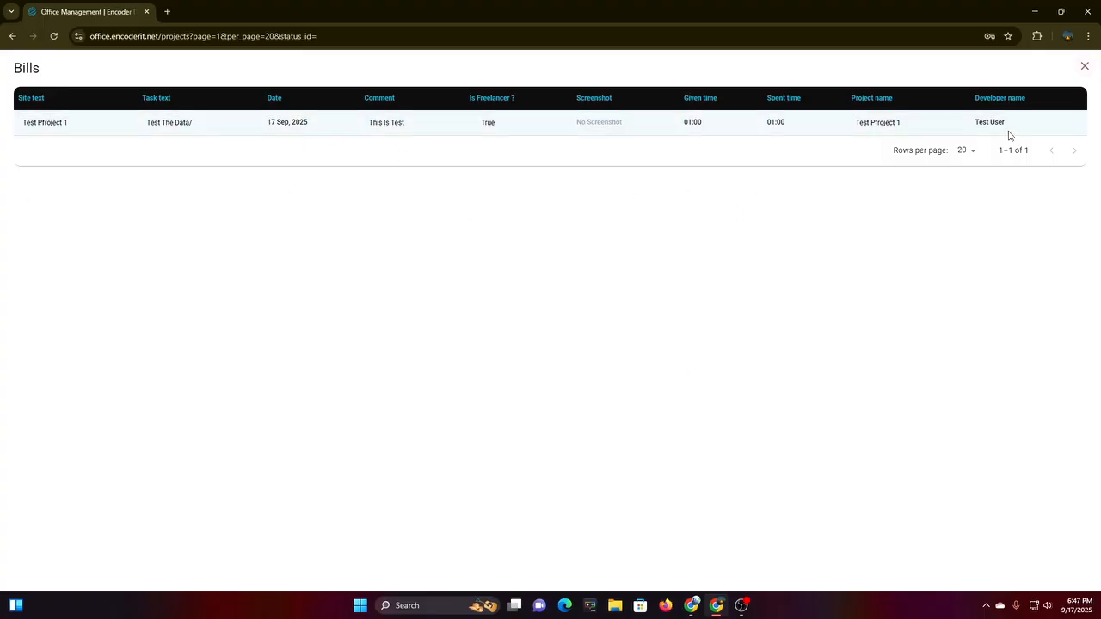
pyautogui.click(1085, 67)
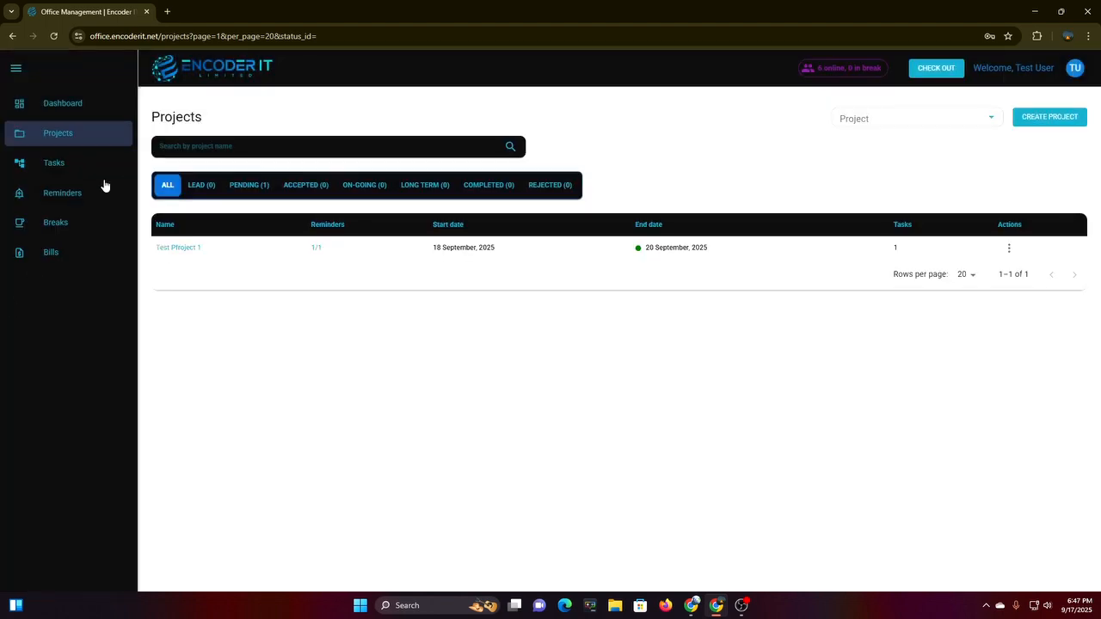
# Check the test user's task row in Tasks, then switch to the admin's window.
pyautogui.click(57, 170)
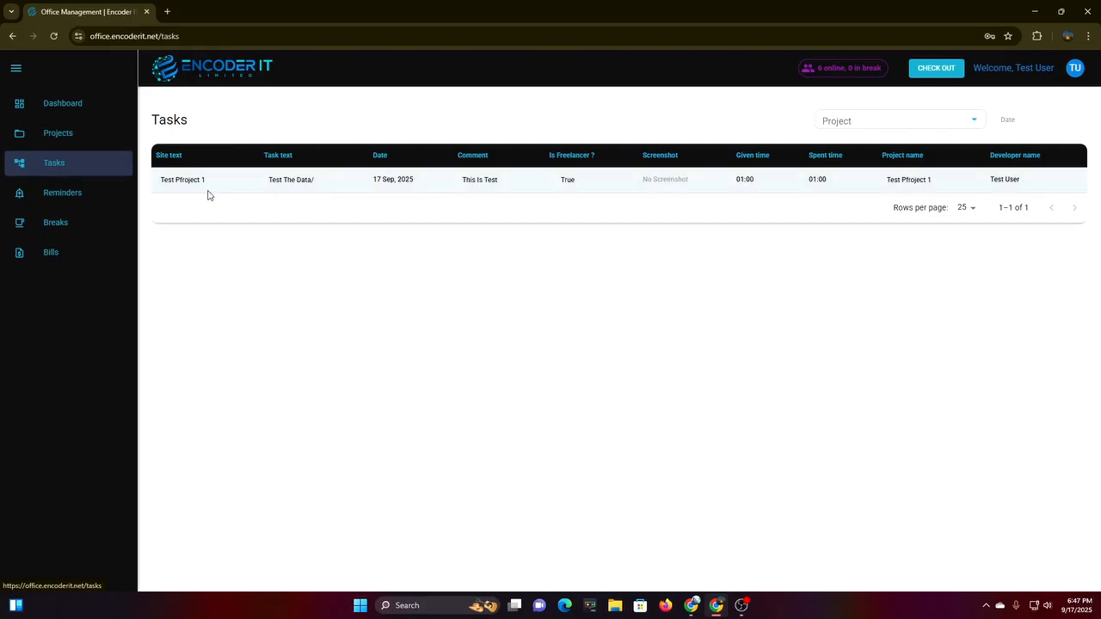
pyautogui.moveTo(155, 187); pyautogui.dragTo(319, 204)
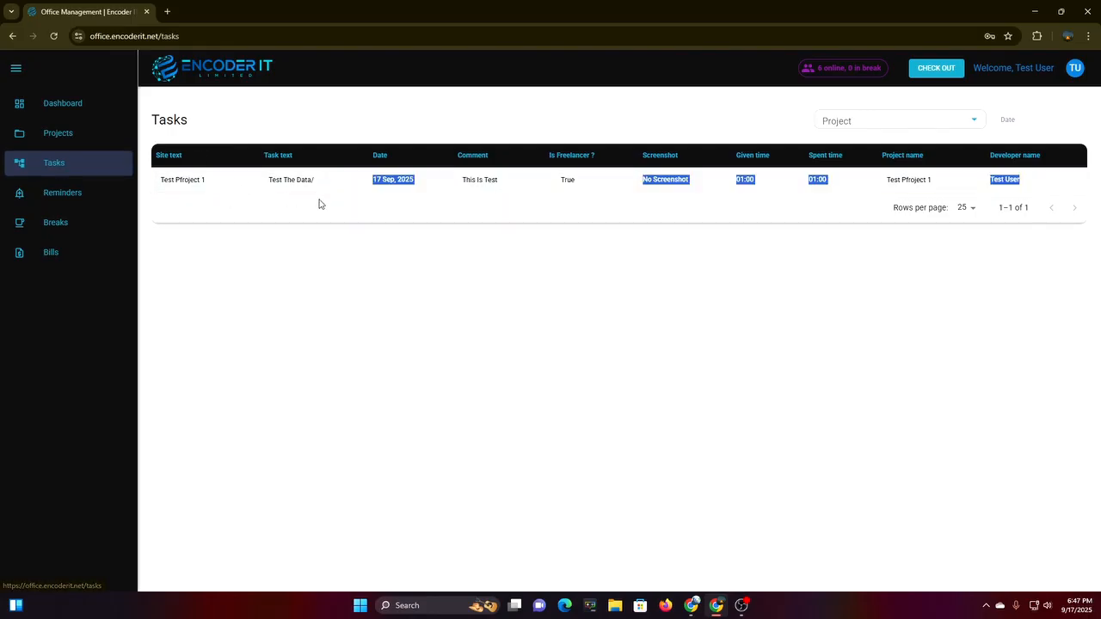
pyautogui.click(736, 295)
pyautogui.click(693, 609)
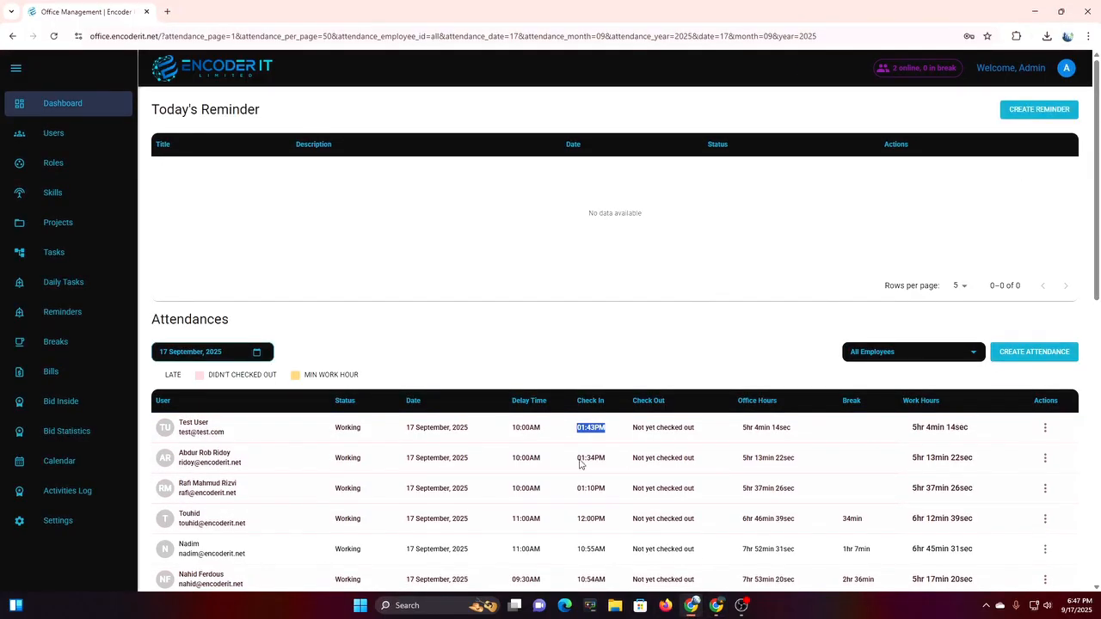
# As admin, filter Projects to Pending and open Test Pfroject 1's daily tasks.
pyautogui.click(85, 233)
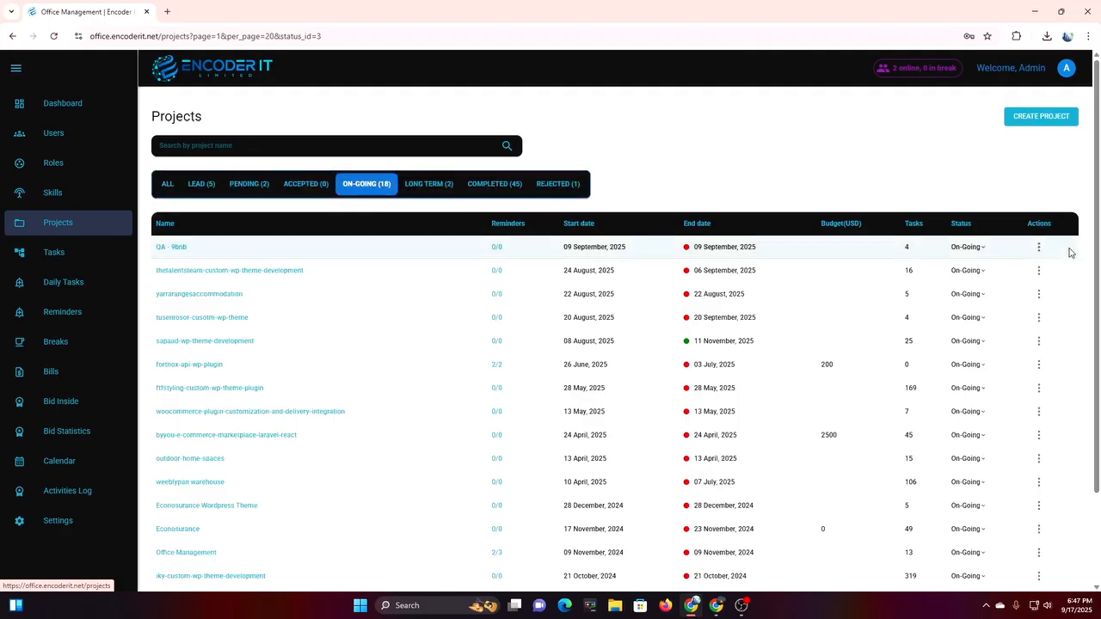
pyautogui.click(258, 189)
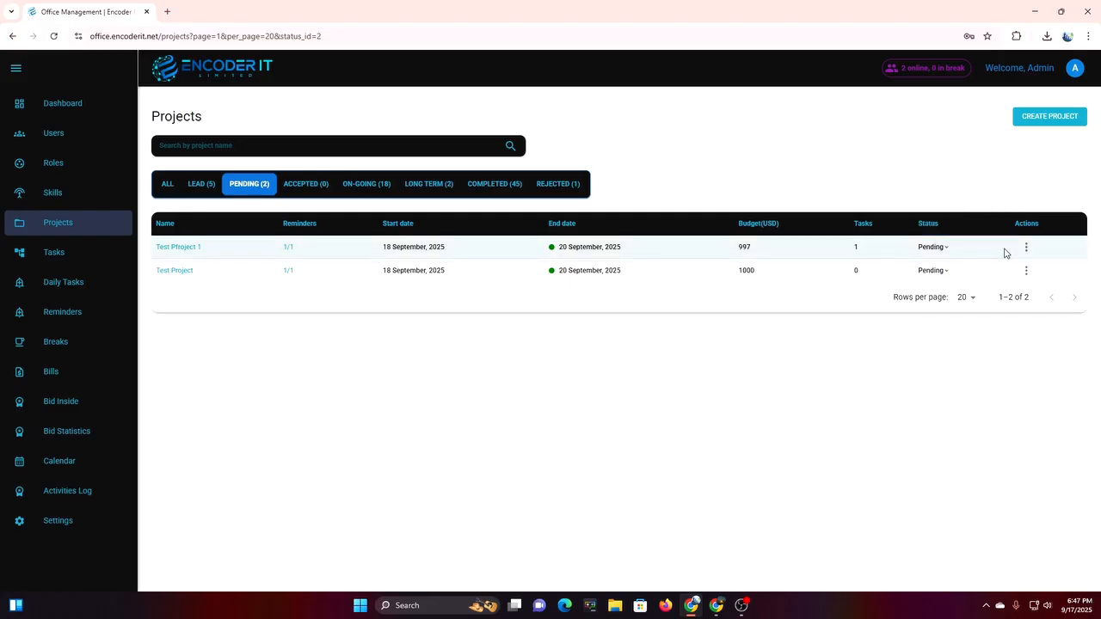
pyautogui.doubleClick(856, 249)
pyautogui.click(1026, 250)
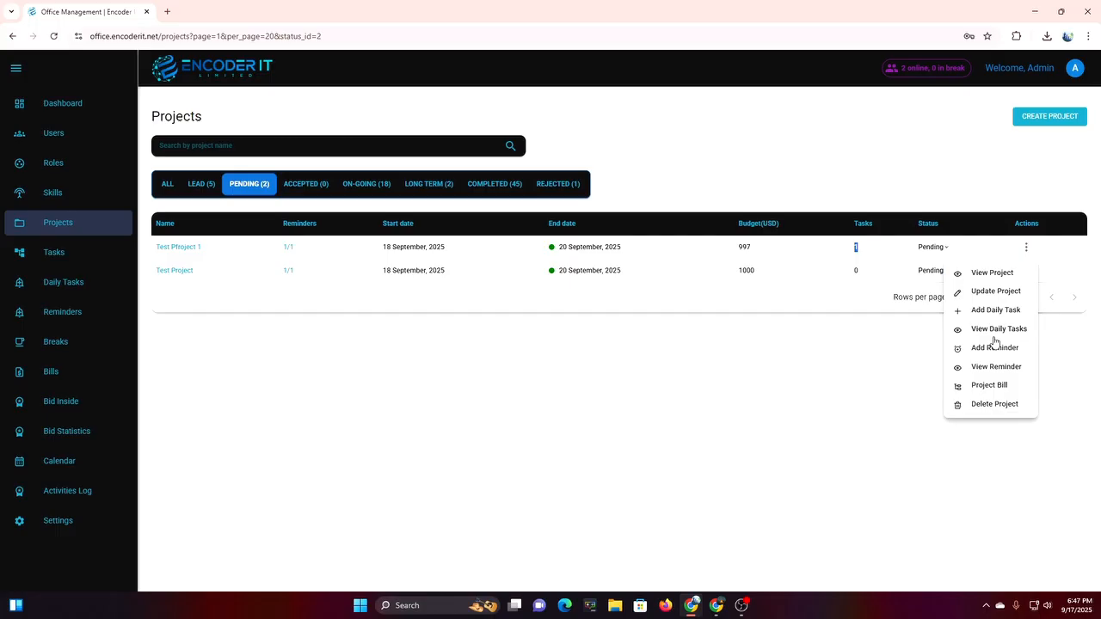
pyautogui.click(997, 331)
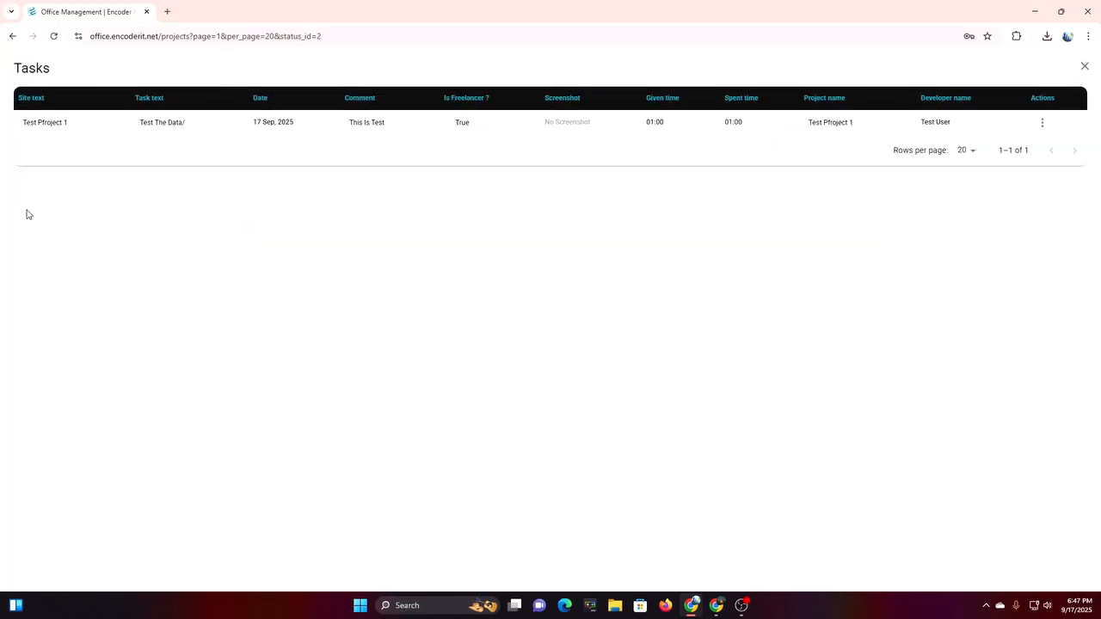
# Edit Test User's freelancer task so both Spent Time and Given Time read 01:30, and save.
pyautogui.moveTo(922, 137); pyautogui.dragTo(978, 135)
pyautogui.click(727, 328)
pyautogui.click(1041, 123)
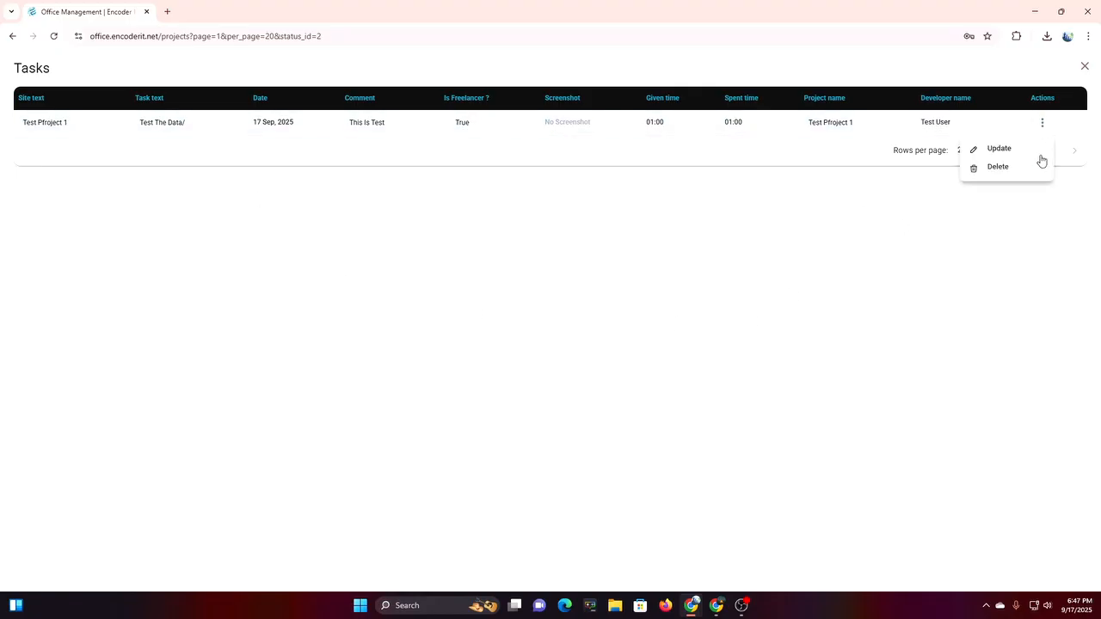
pyautogui.click(1026, 155)
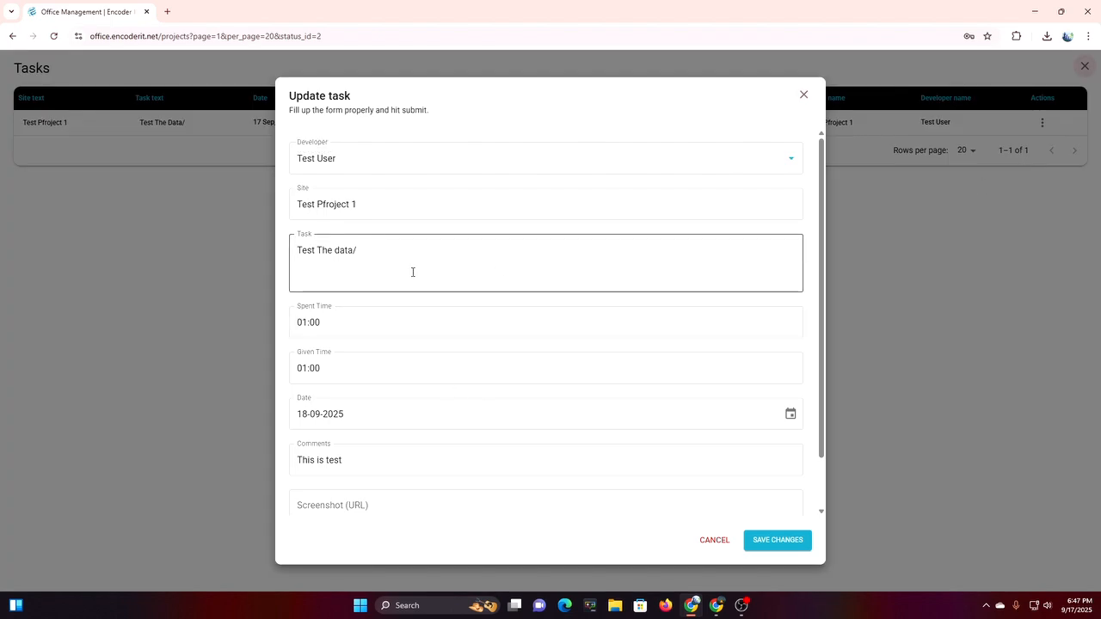
pyautogui.click(364, 331)
pyautogui.press('BackSpace')
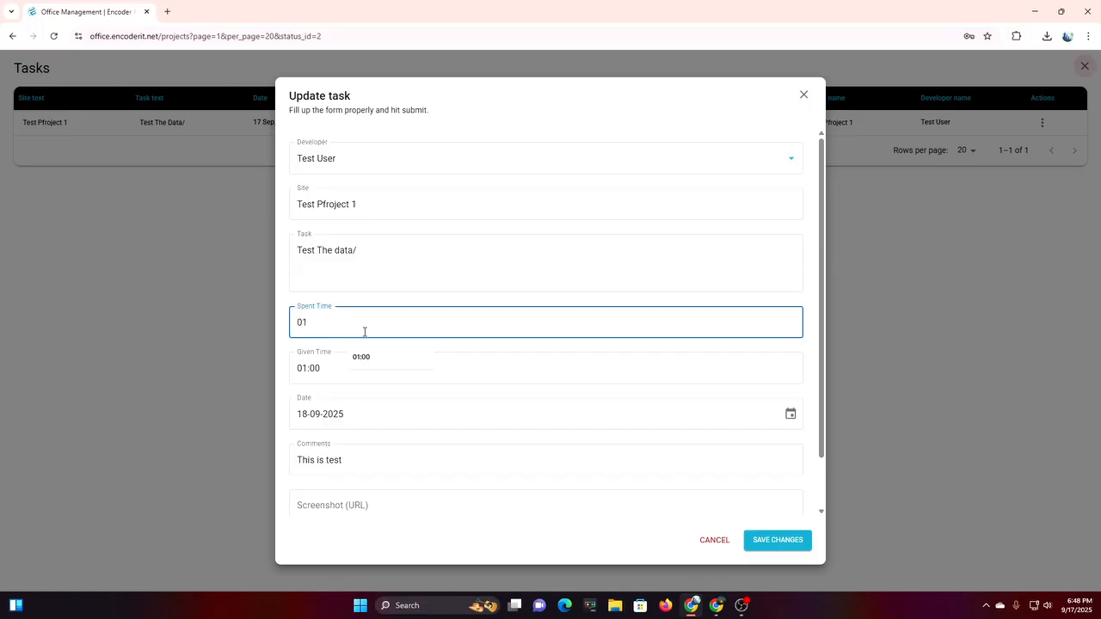
pyautogui.write(':30')
pyautogui.click(373, 366)
pyautogui.press('BackSpace')
pyautogui.write(':3')
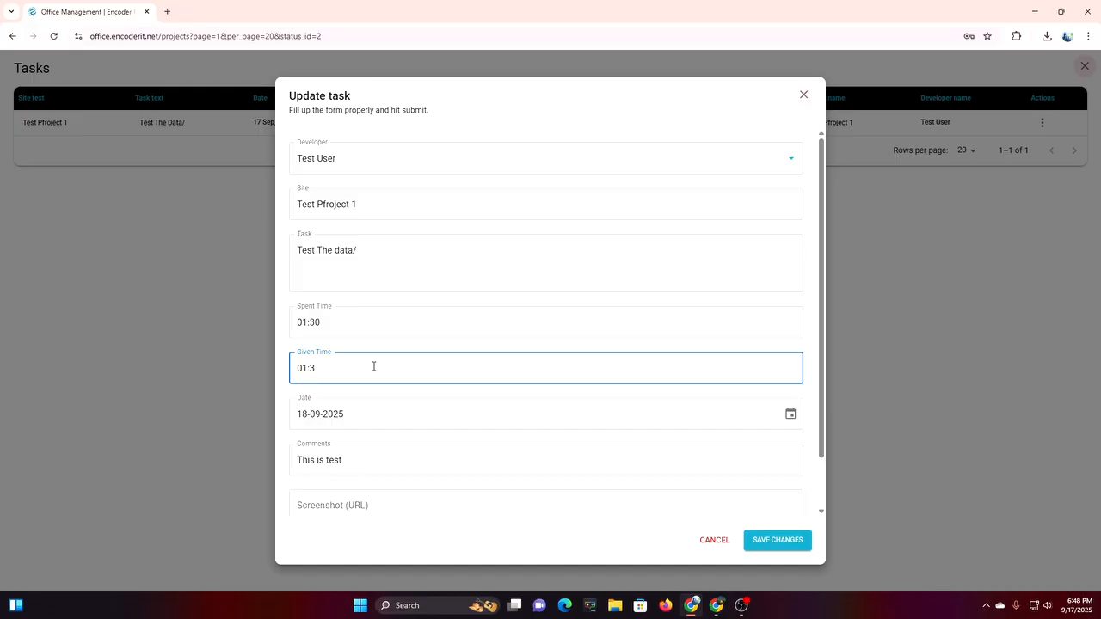
pyautogui.click(779, 545)
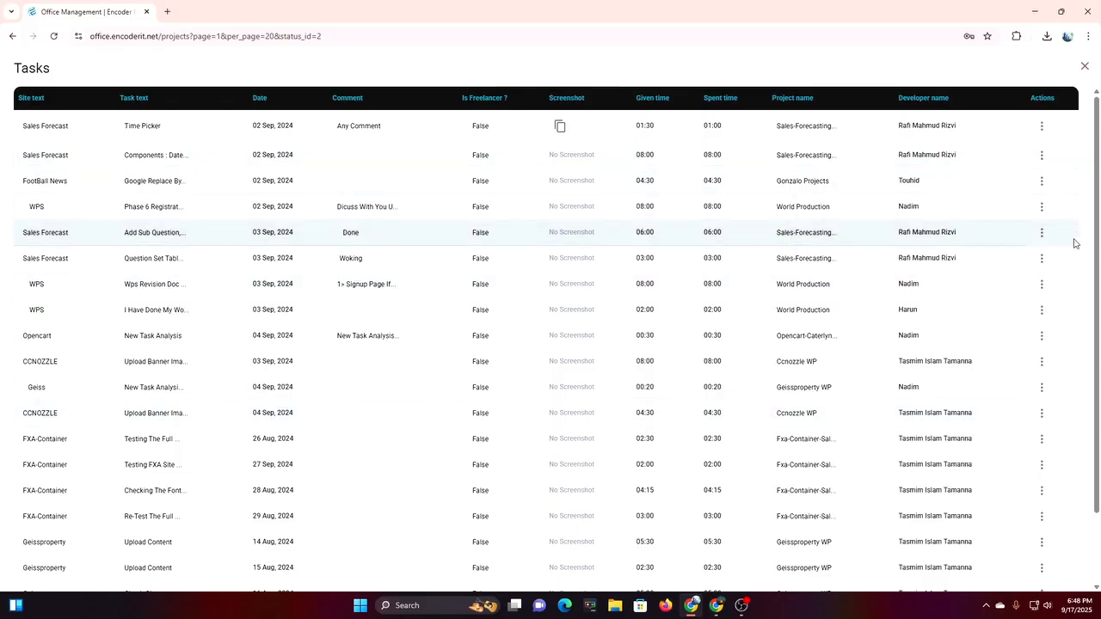
# Filter the admin's Tasks list by project to Test Pfroject 1, then return to the test user's window.
pyautogui.click(1084, 66)
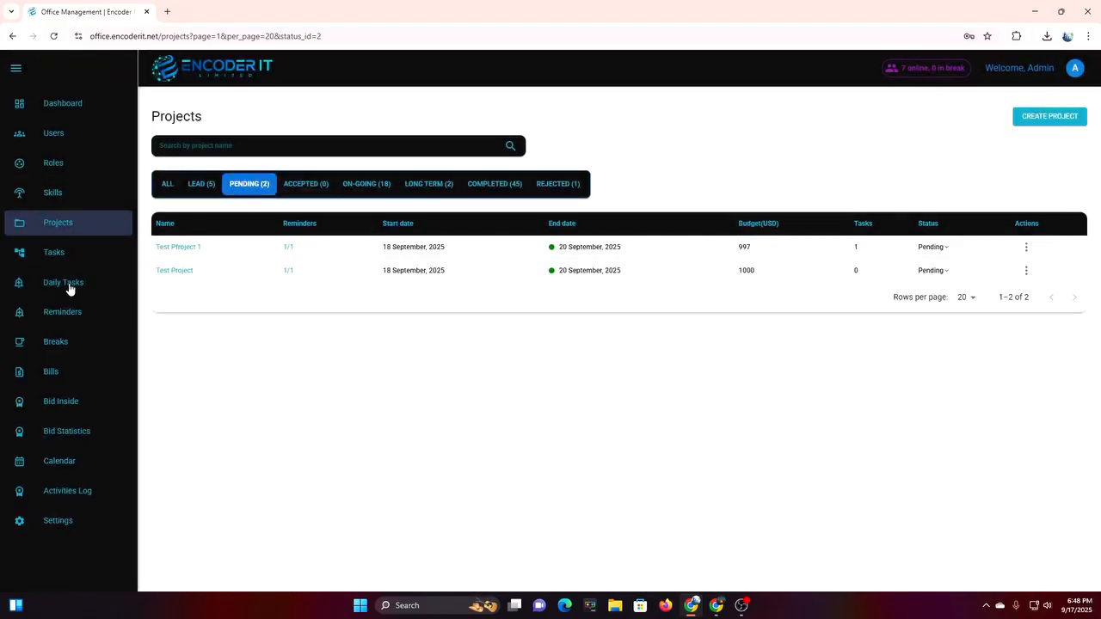
pyautogui.click(90, 261)
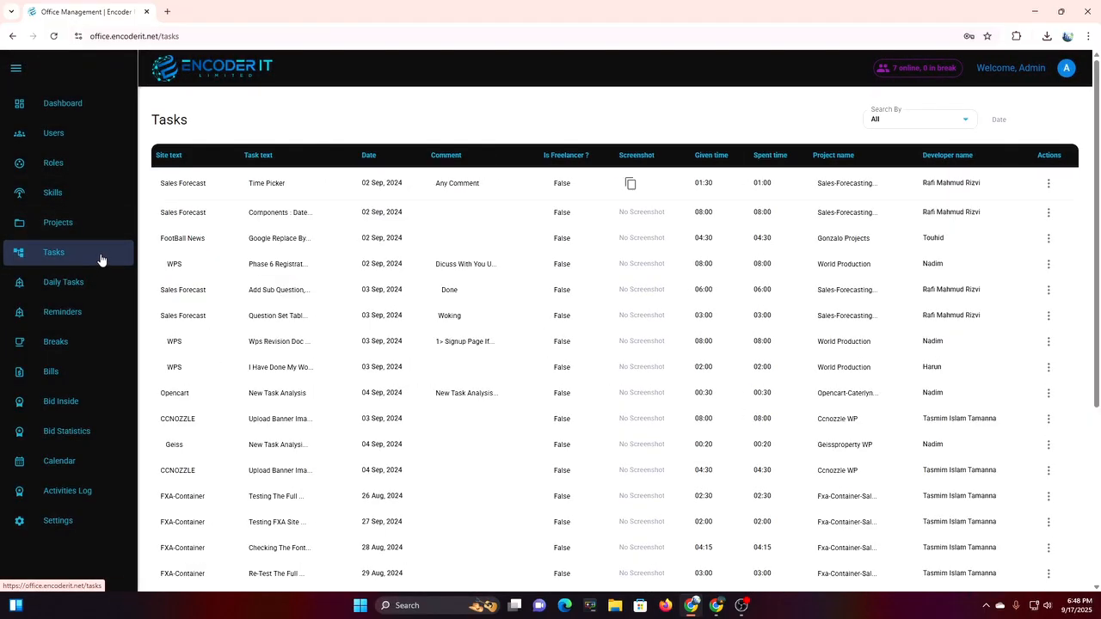
pyautogui.click(916, 120)
pyautogui.click(900, 164)
pyautogui.click(865, 121)
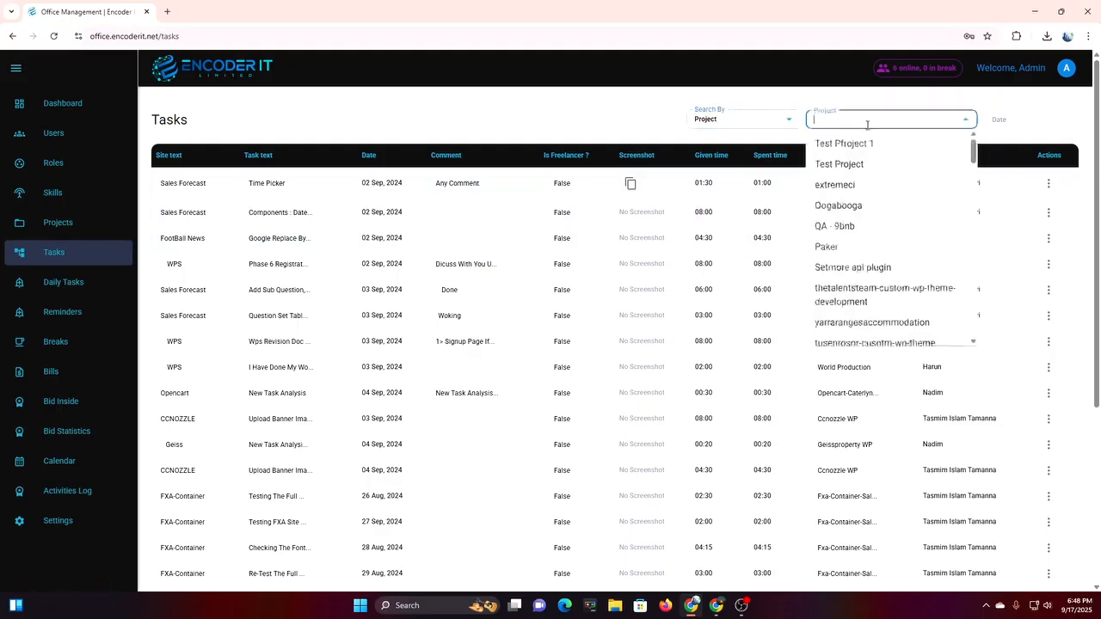
pyautogui.click(858, 144)
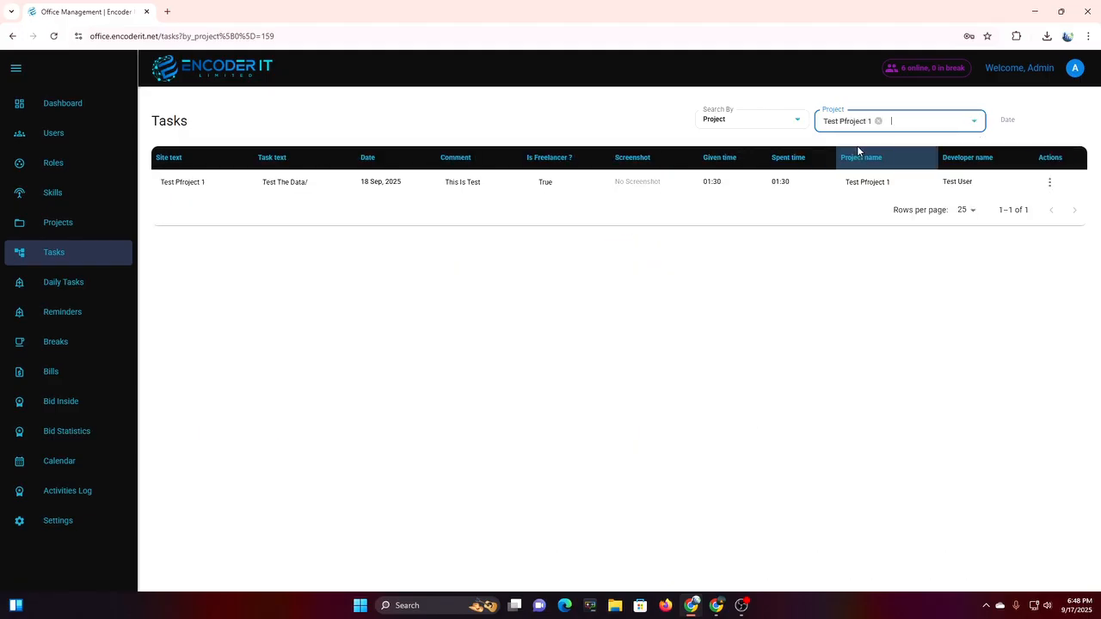
pyautogui.moveTo(231, 200); pyautogui.dragTo(970, 199)
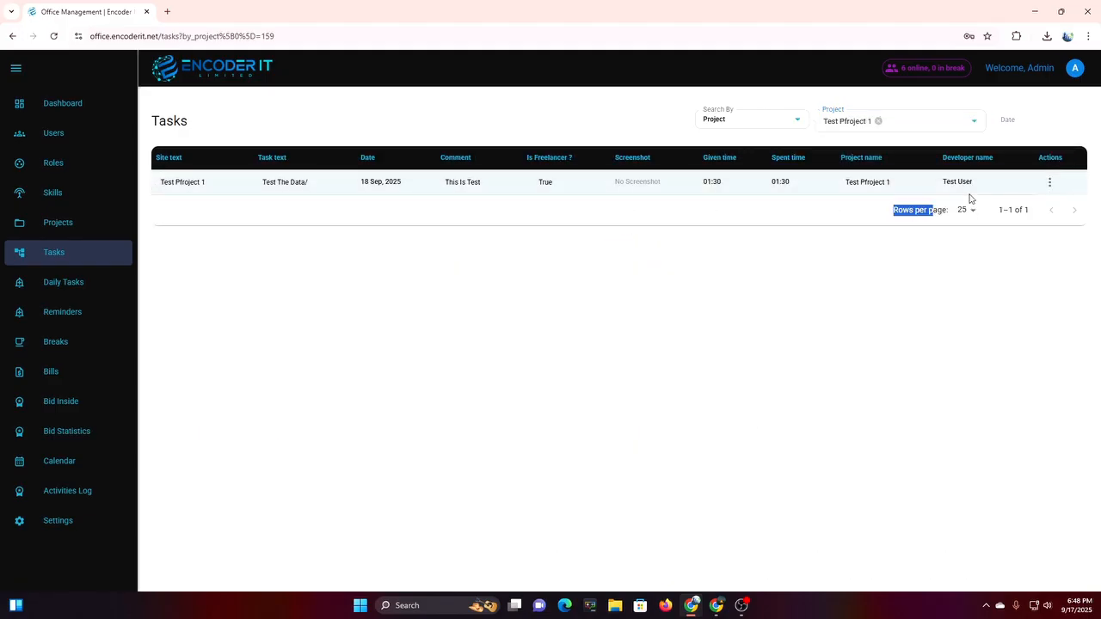
pyautogui.click(976, 191)
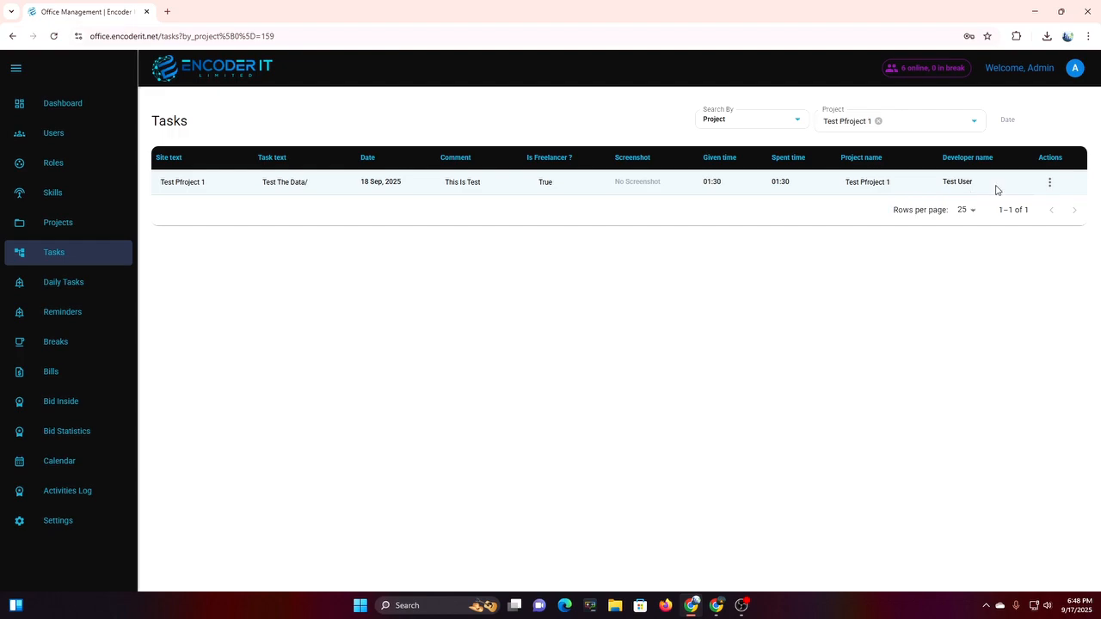
pyautogui.click(720, 613)
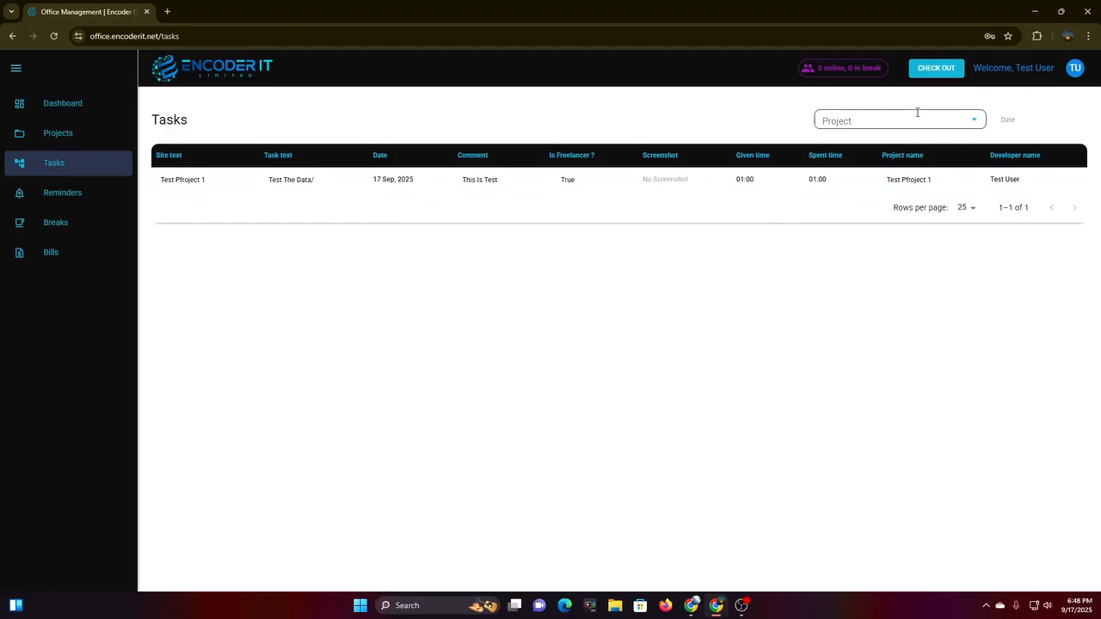
# Browse the test user's reminders, opening and cancelling a new reminder without saving.
pyautogui.click(911, 122)
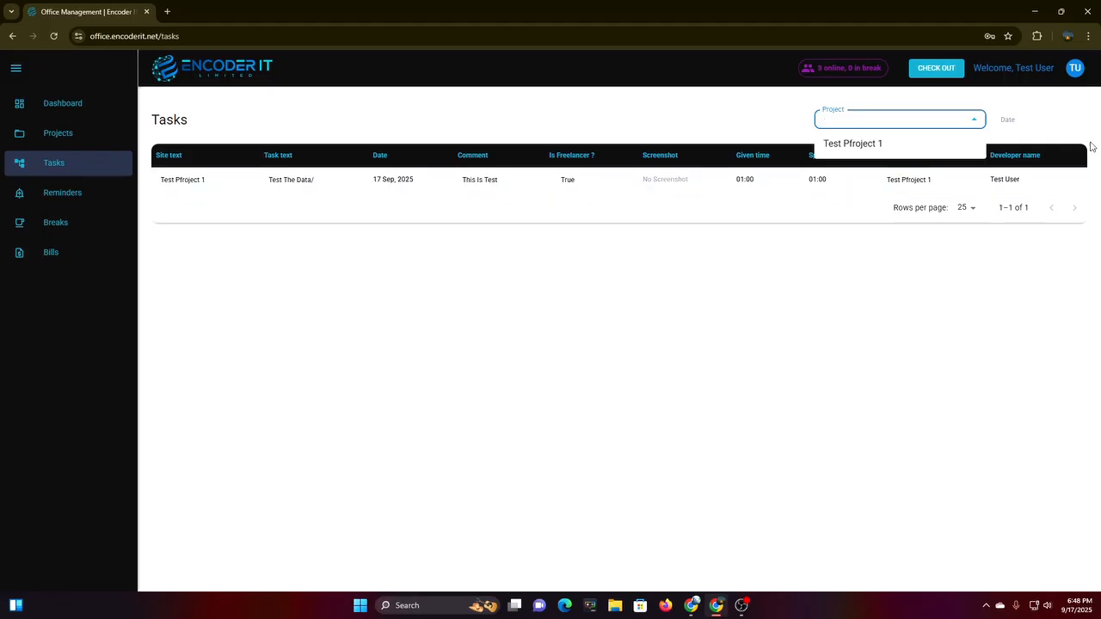
pyautogui.click(94, 200)
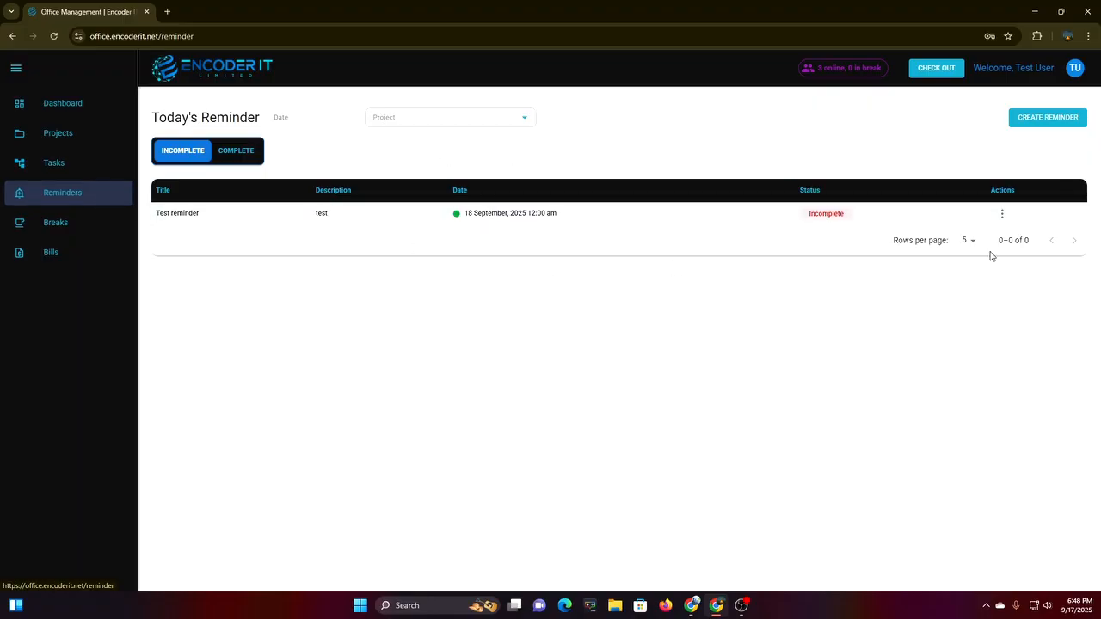
pyautogui.click(468, 112)
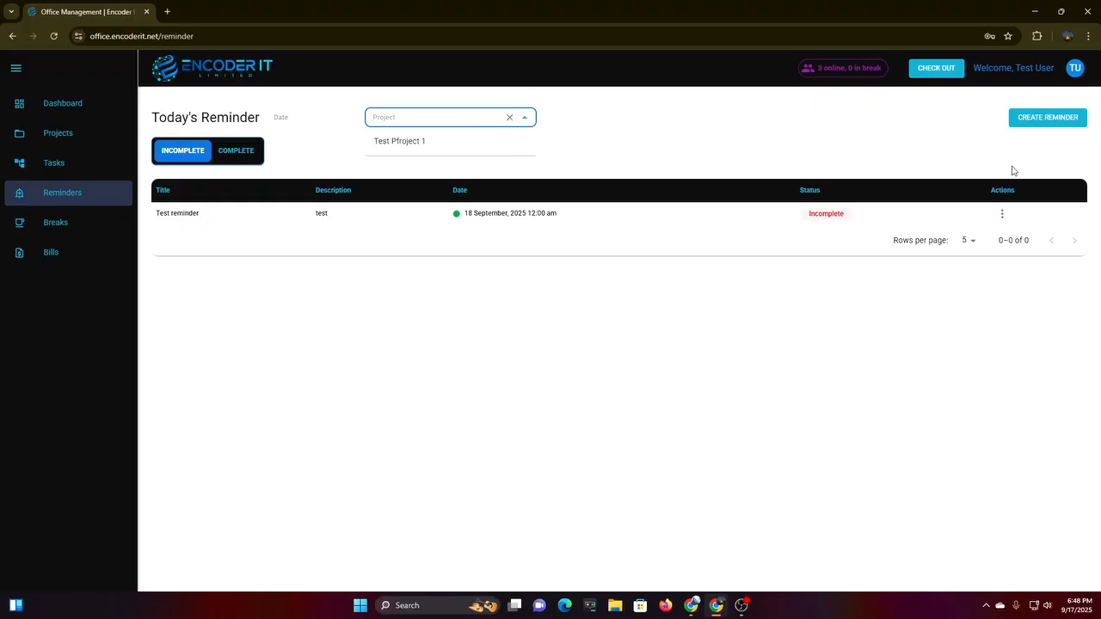
pyautogui.click(956, 153)
pyautogui.click(1041, 121)
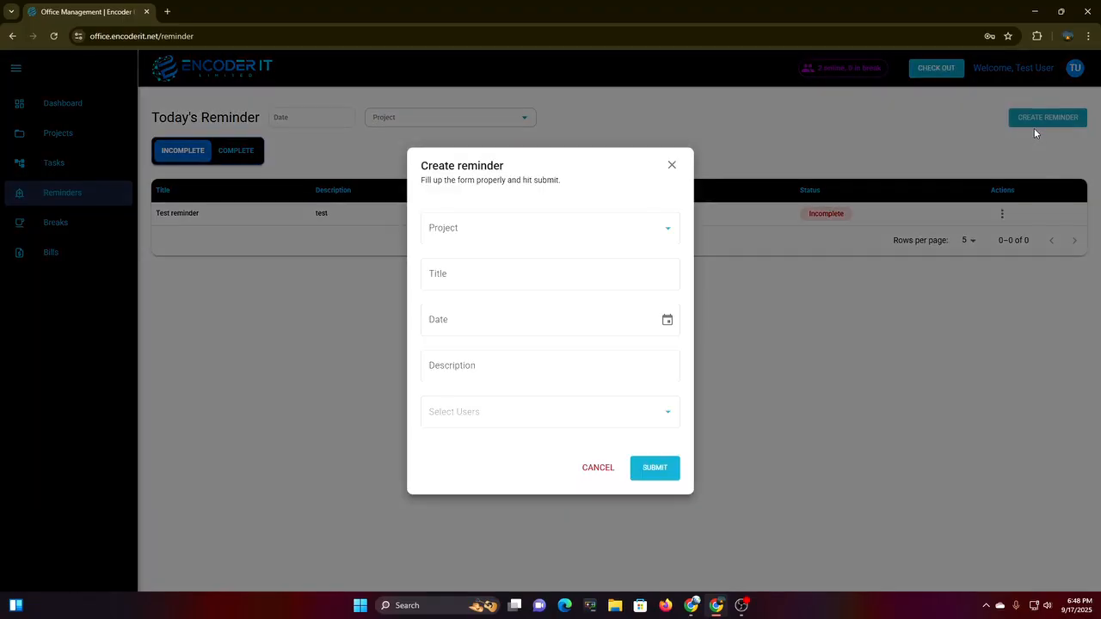
pyautogui.click(676, 171)
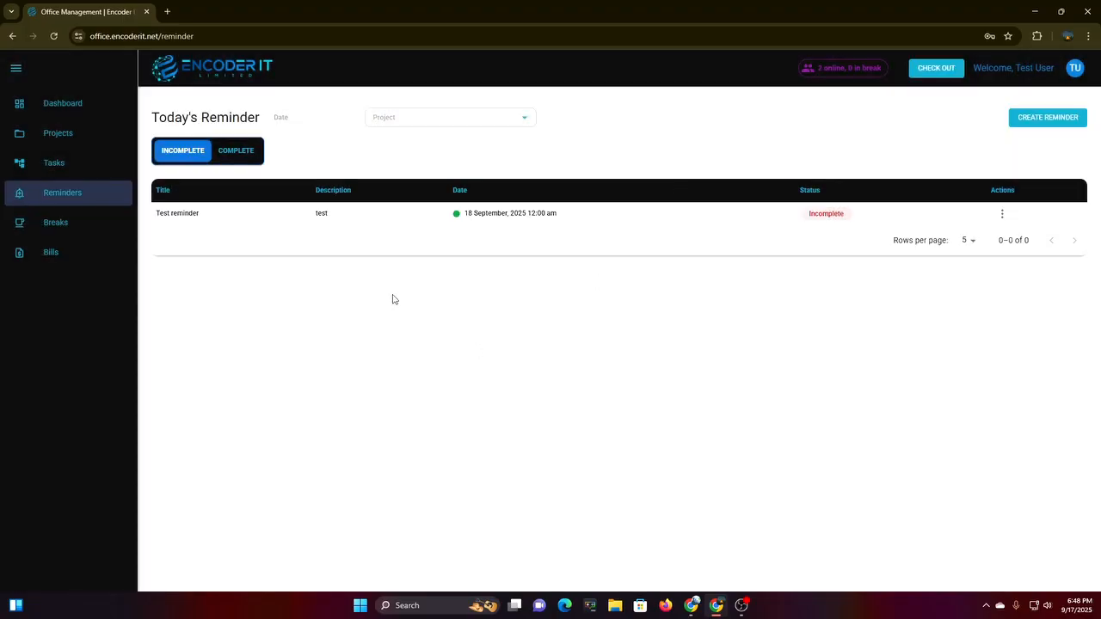
# Check the test user's dashboard: no reminders for today and check-in at 01:43PM.
pyautogui.click(67, 114)
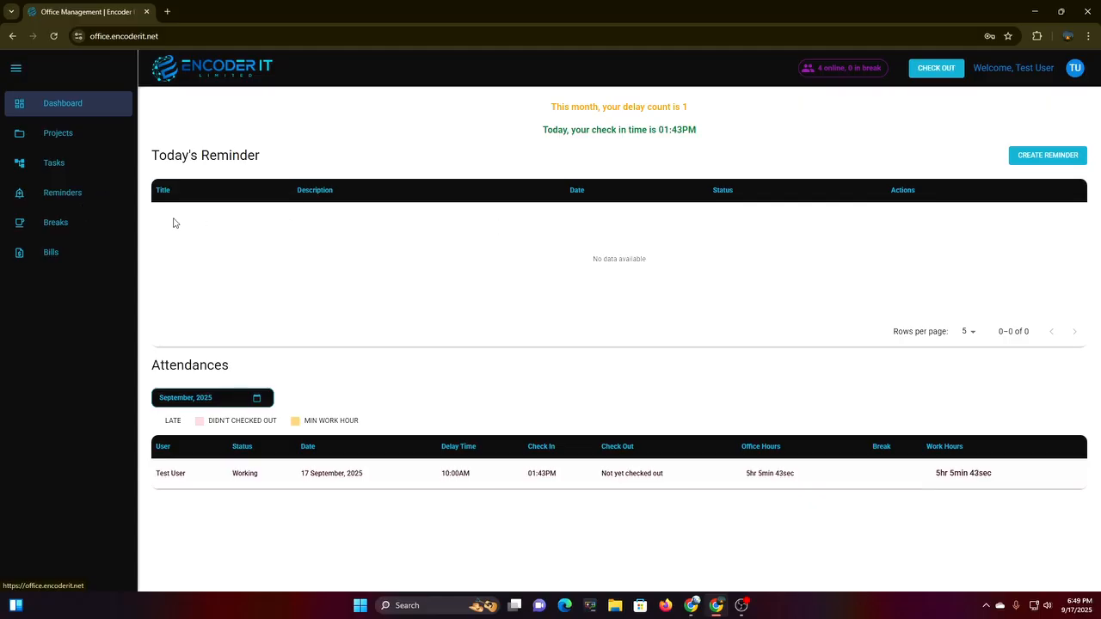
pyautogui.moveTo(167, 223); pyautogui.dragTo(934, 243)
pyautogui.click(972, 252)
pyautogui.click(63, 194)
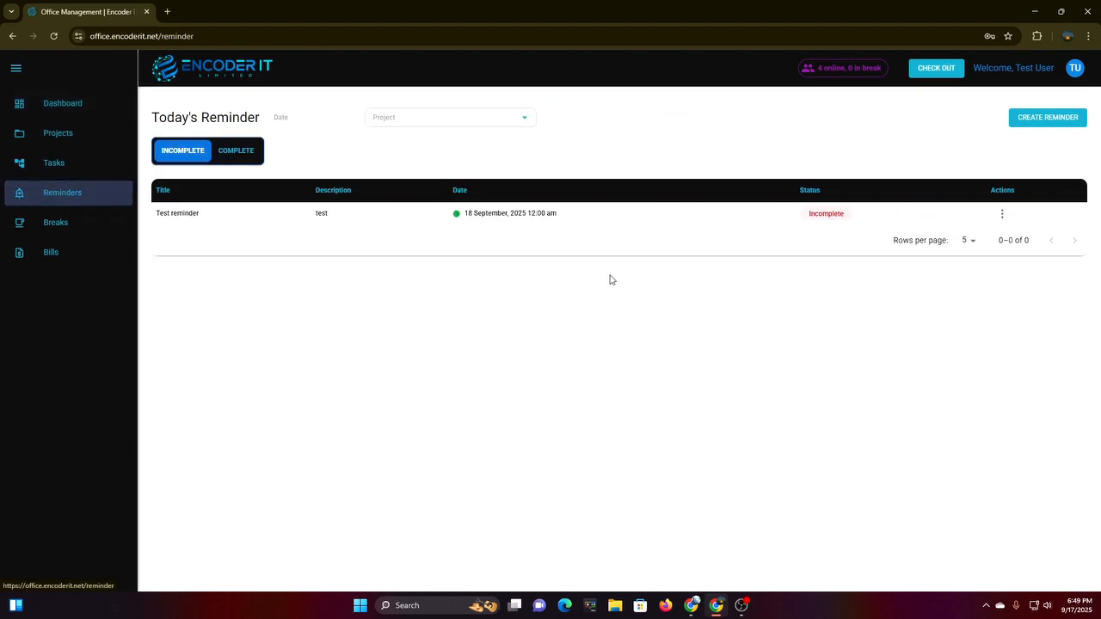
pyautogui.click(57, 104)
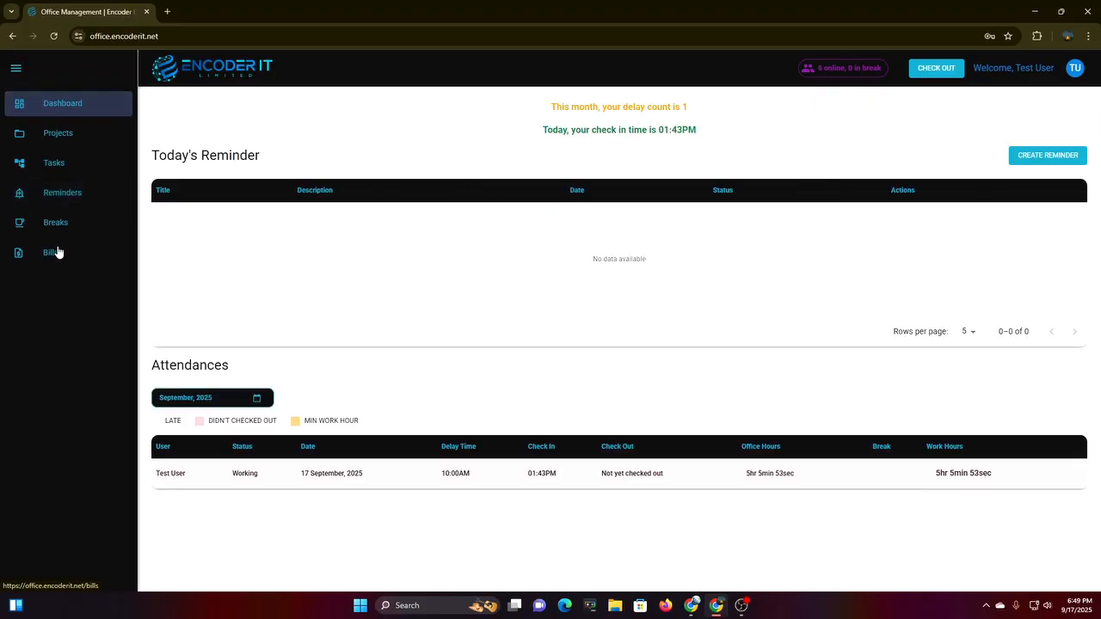
# Start a Tea/Coffee Break for the test user, running from 6:49 PM.
pyautogui.click(94, 226)
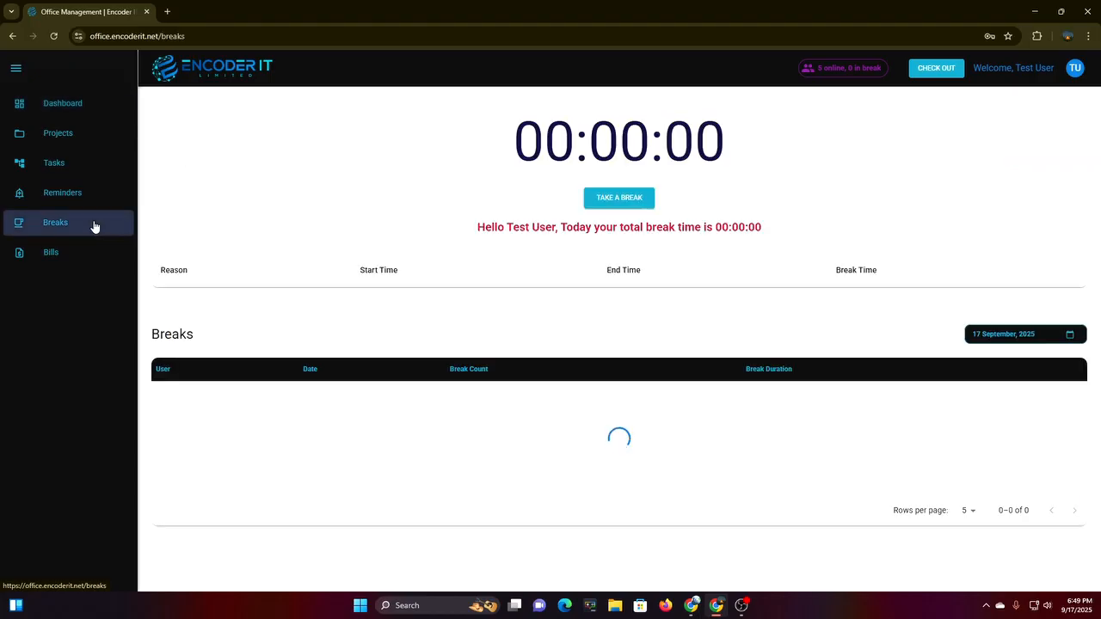
pyautogui.click(615, 203)
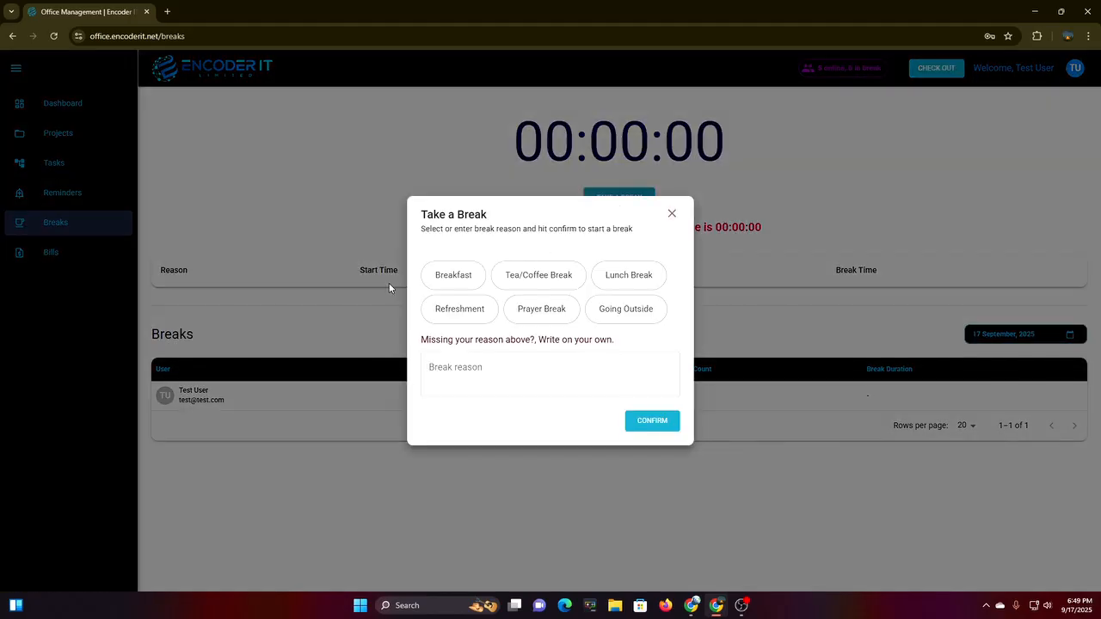
pyautogui.click(528, 284)
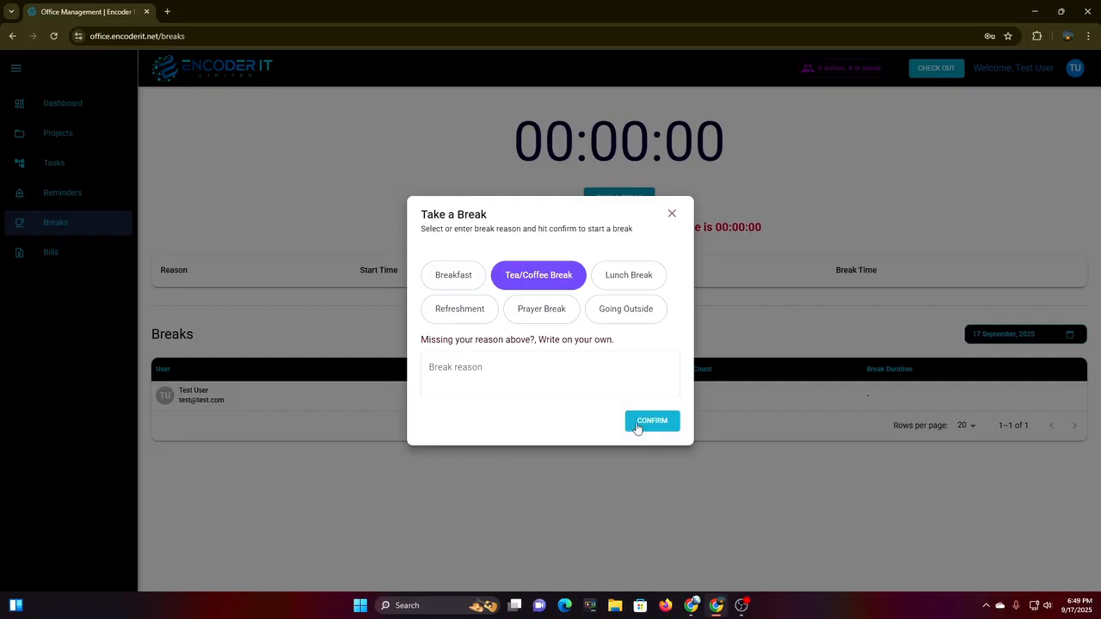
pyautogui.click(459, 370)
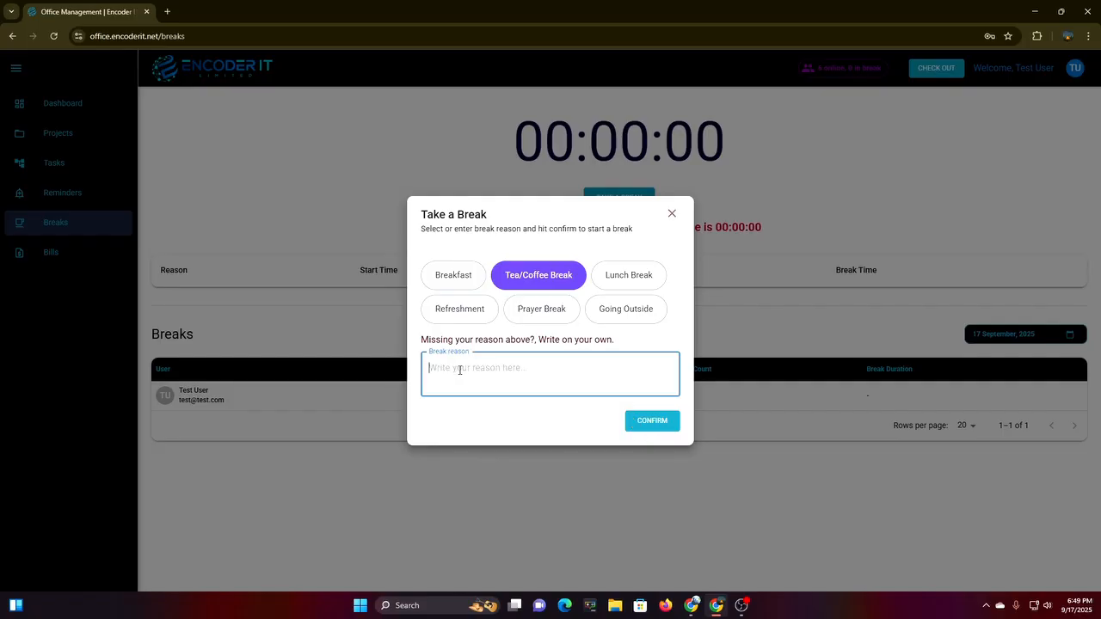
pyautogui.click(646, 421)
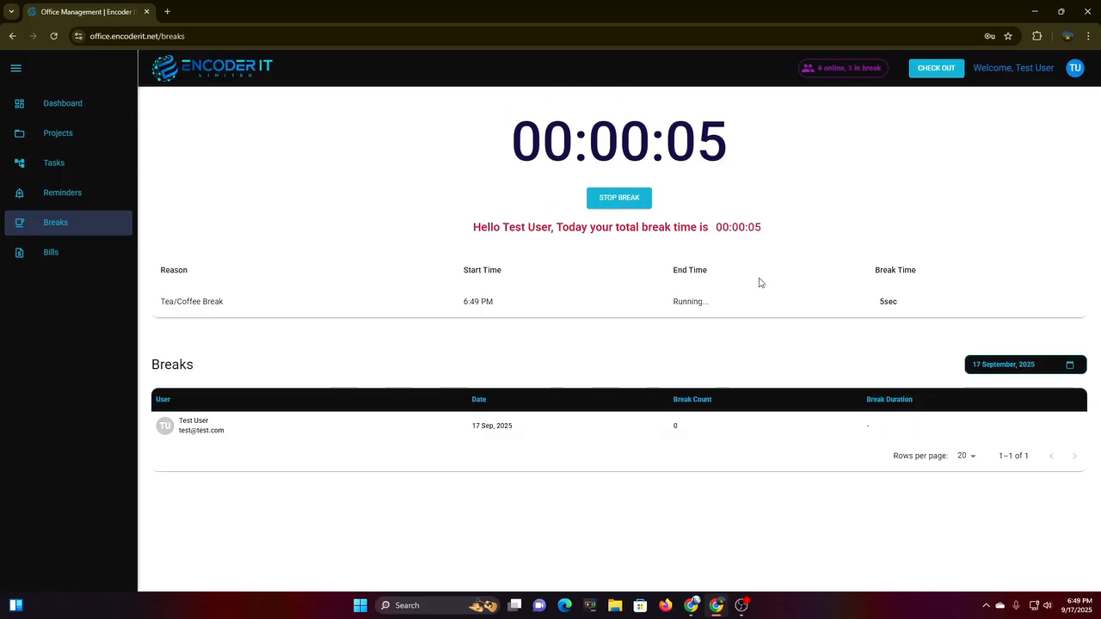
pyautogui.moveTo(674, 303); pyautogui.dragTo(746, 324)
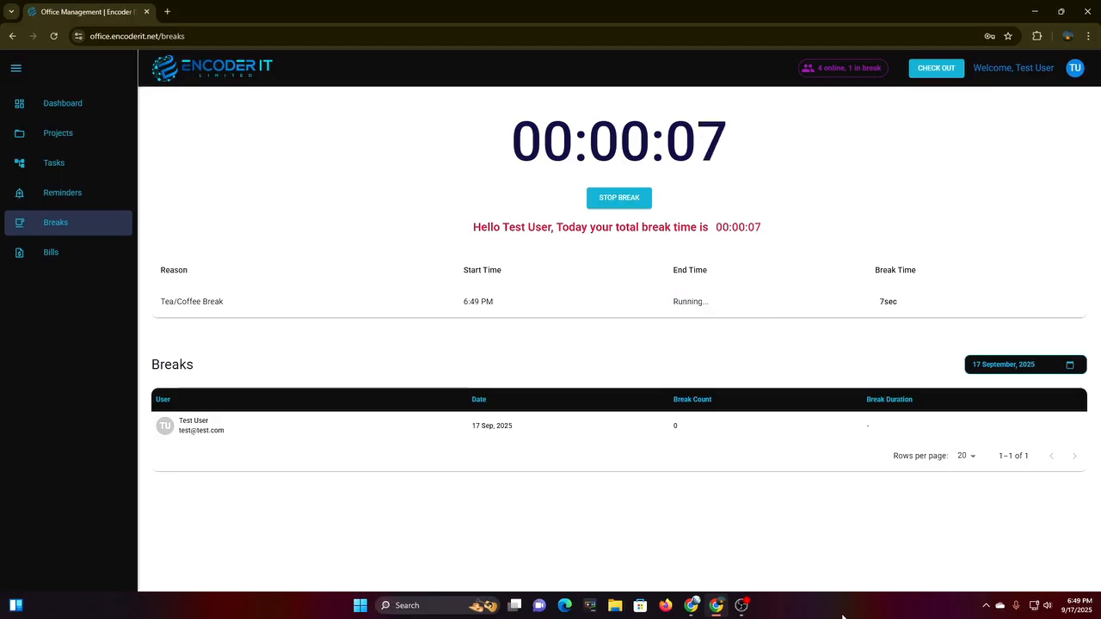
# Confirm on the admin dashboard that the test user is On Break, with 2 online and 1 in break.
pyautogui.click(691, 606)
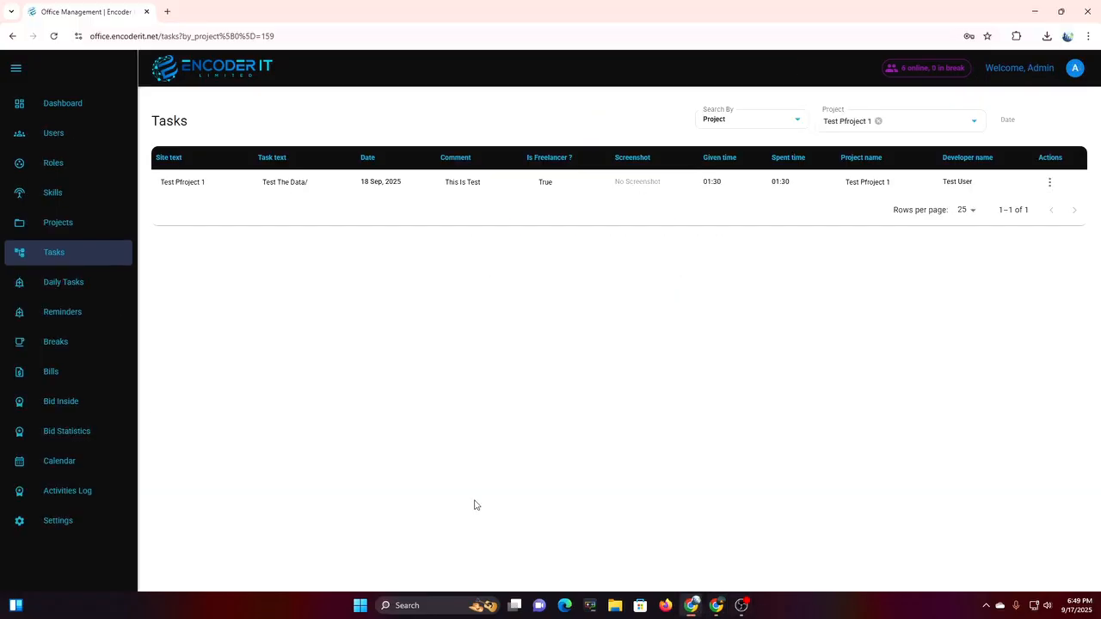
pyautogui.click(97, 107)
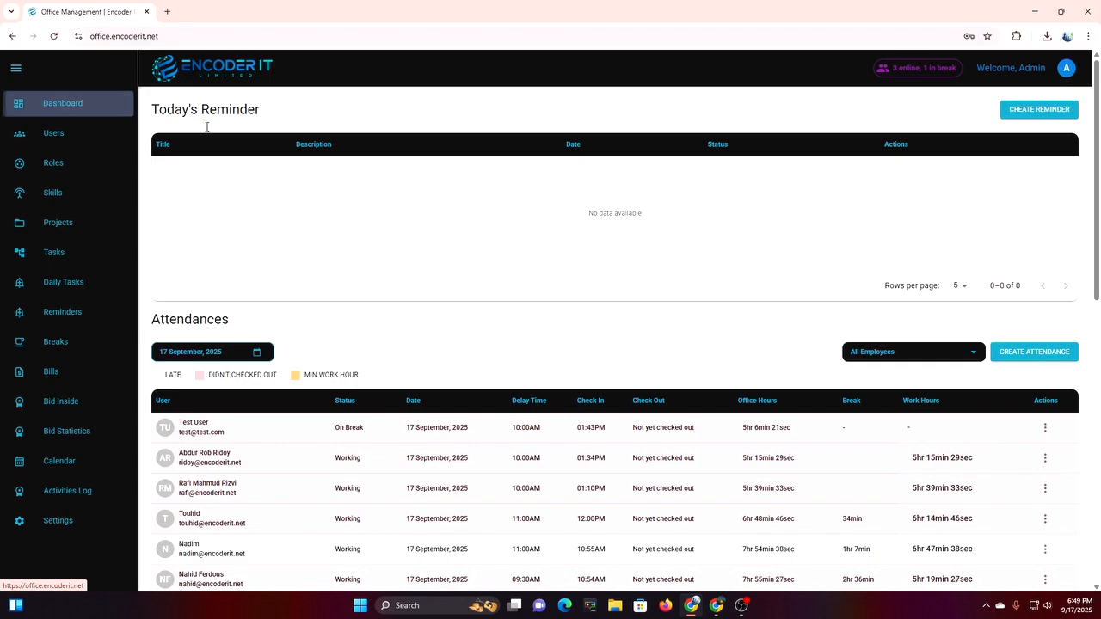
pyautogui.click(918, 69)
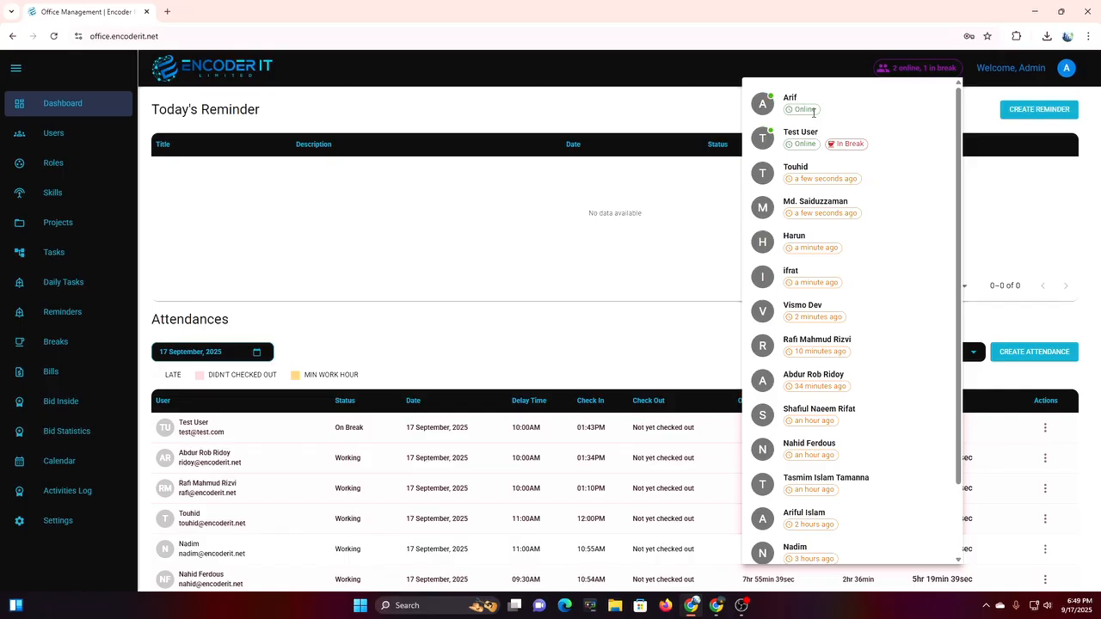
pyautogui.scroll(-2, 825, 387)
pyautogui.scroll(2, 826, 387)
pyautogui.click(487, 284)
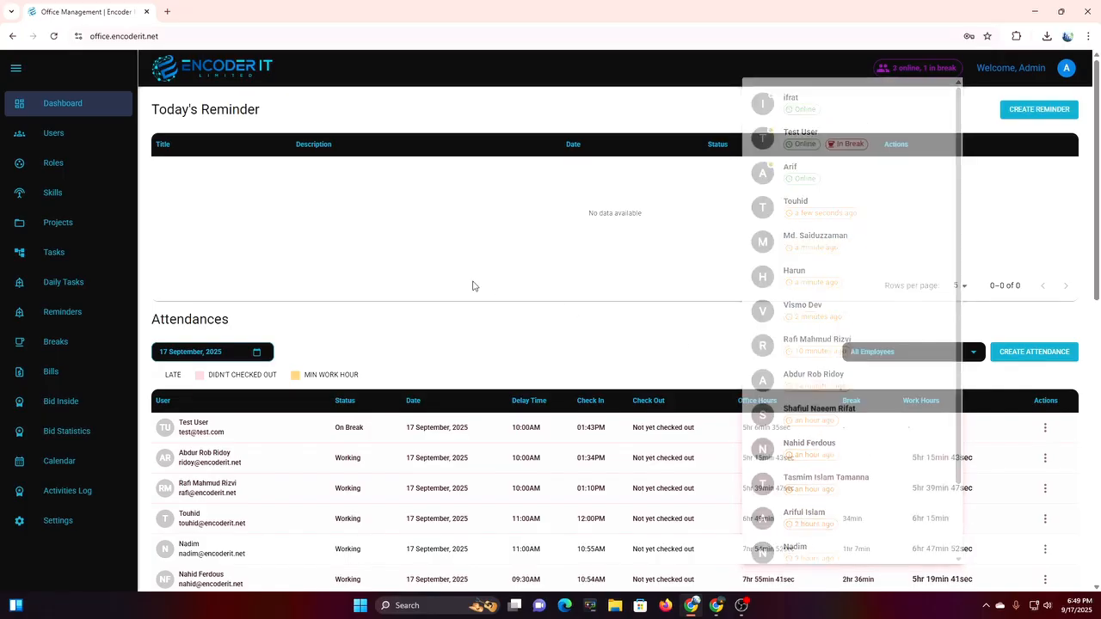
pyautogui.click(714, 610)
# Stop the test user's Tea/Coffee Break at 6:50 PM after 34sec and reset the timer.
pyautogui.click(633, 200)
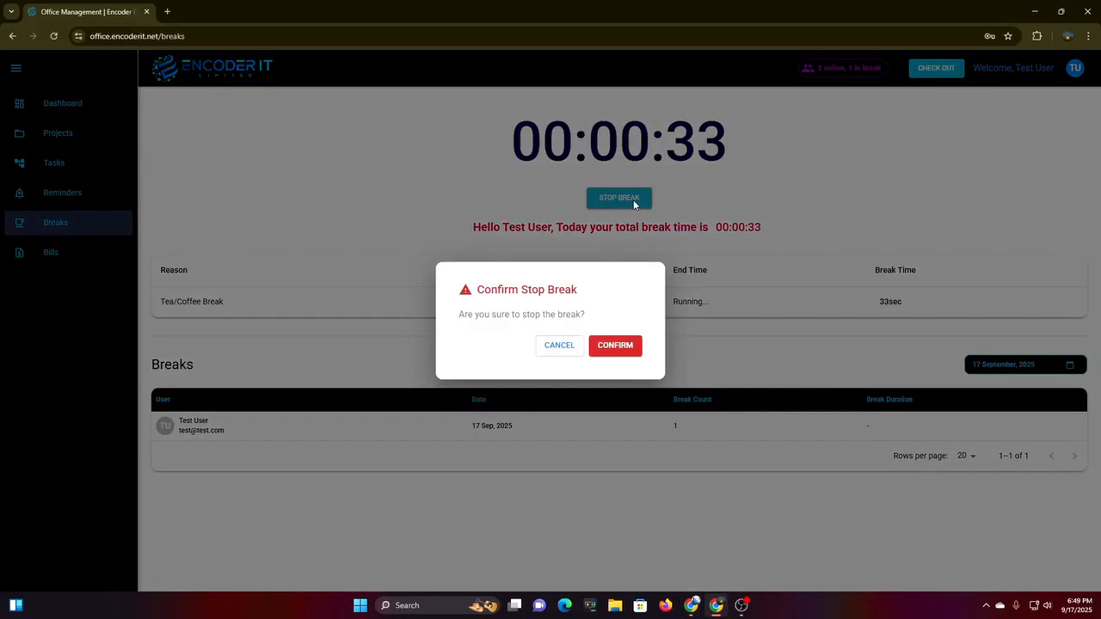
pyautogui.click(626, 352)
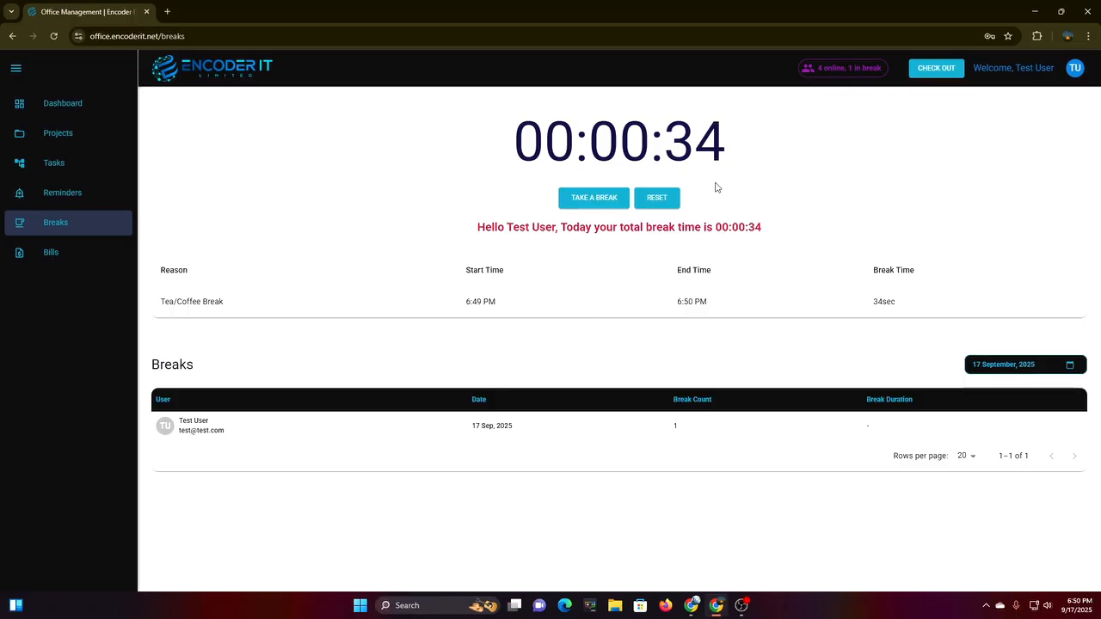
pyautogui.click(659, 207)
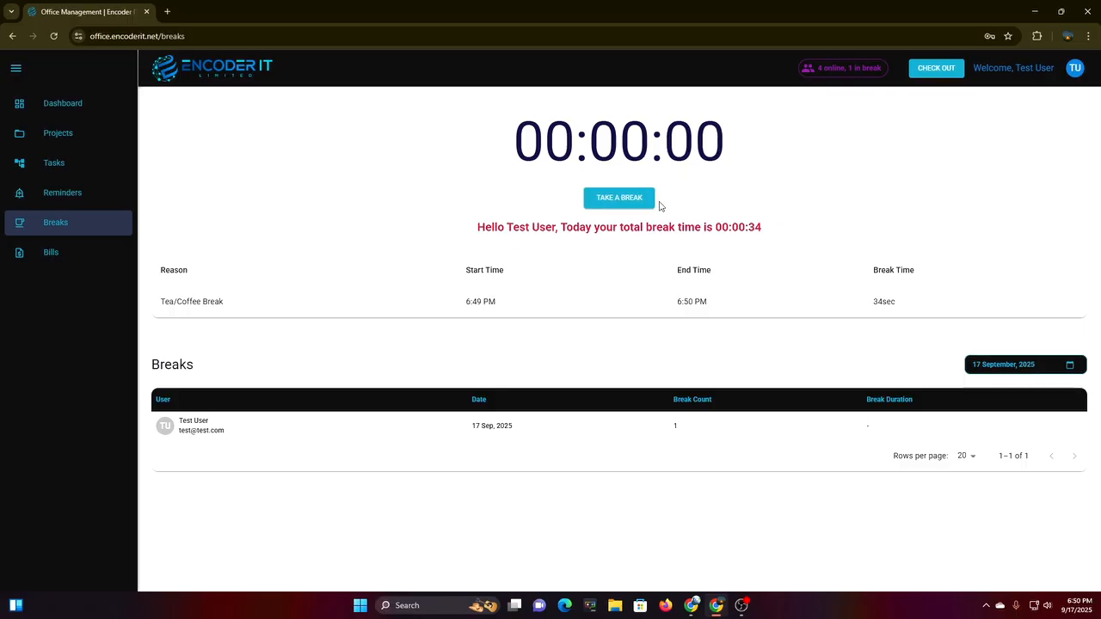
pyautogui.moveTo(853, 309); pyautogui.dragTo(921, 298)
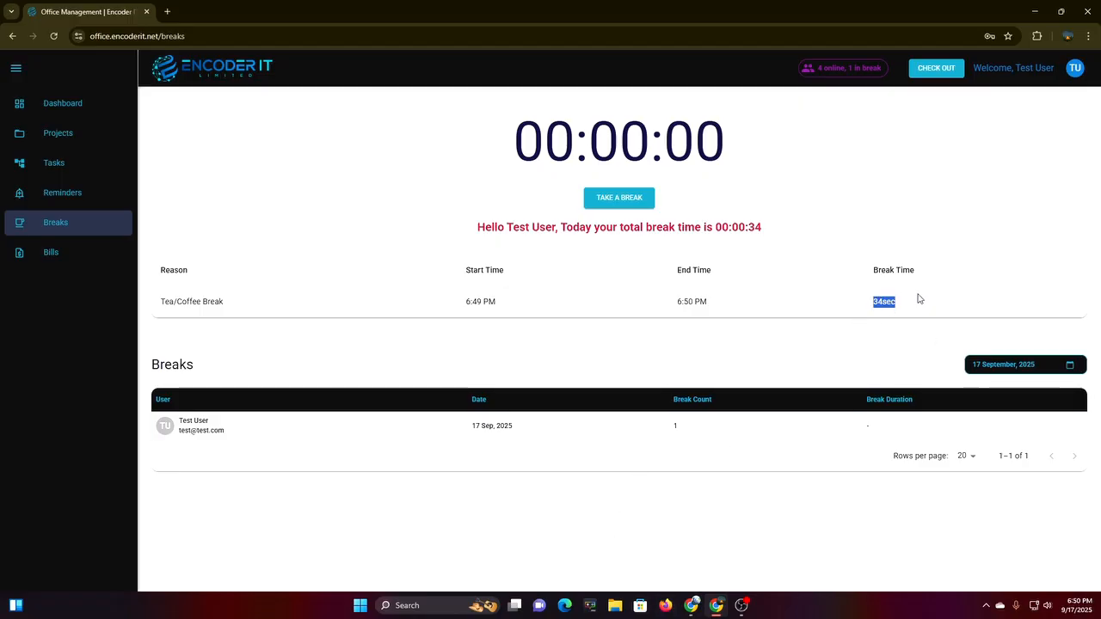
pyautogui.click(692, 605)
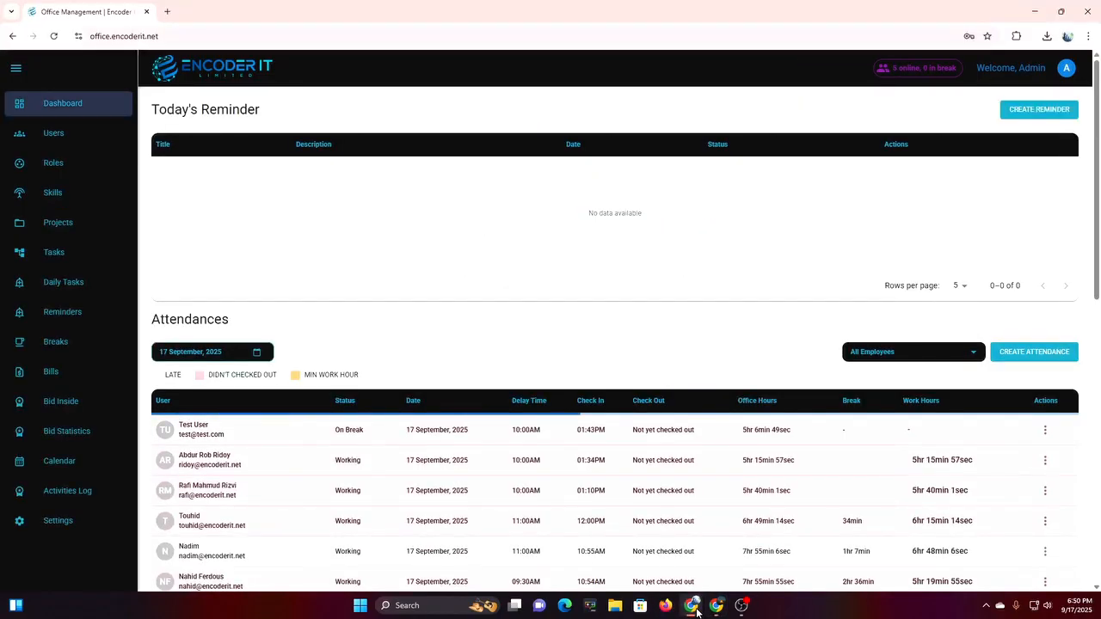
# Verify the admin Breaks list shows the test user's single 34sec break, then open that row's options.
pyautogui.click(66, 352)
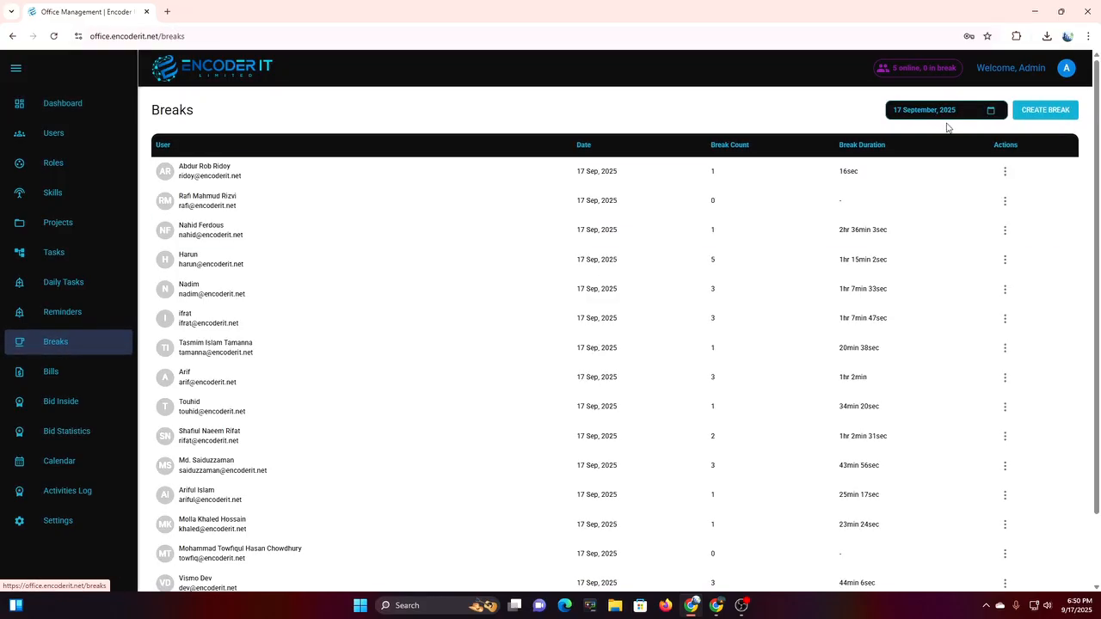
pyautogui.scroll(-1, 602, 297)
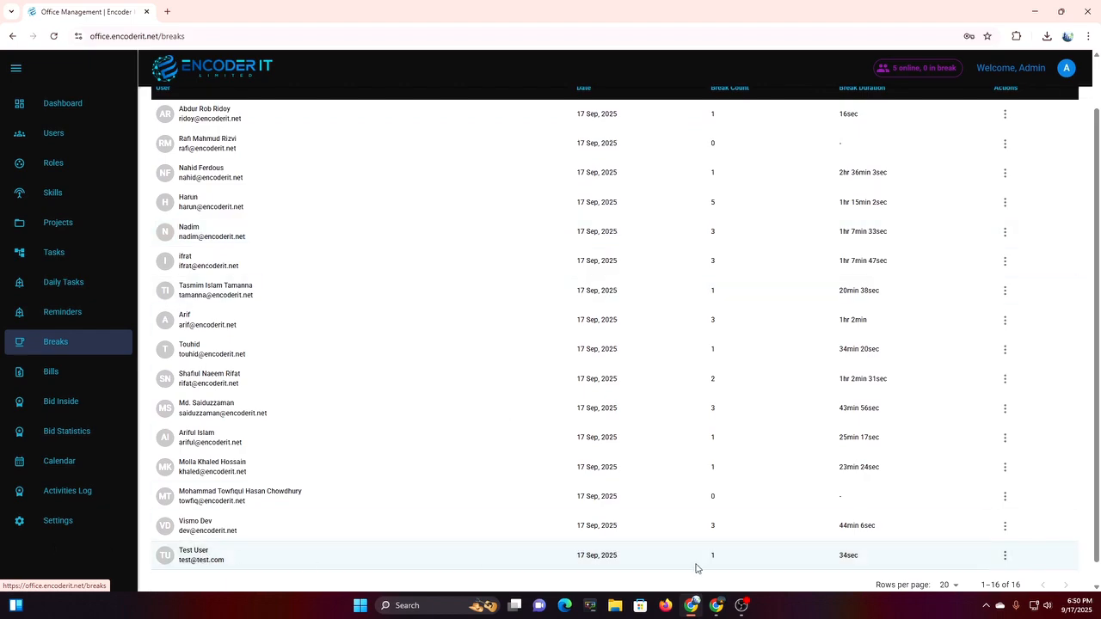
pyautogui.moveTo(831, 564); pyautogui.dragTo(863, 560)
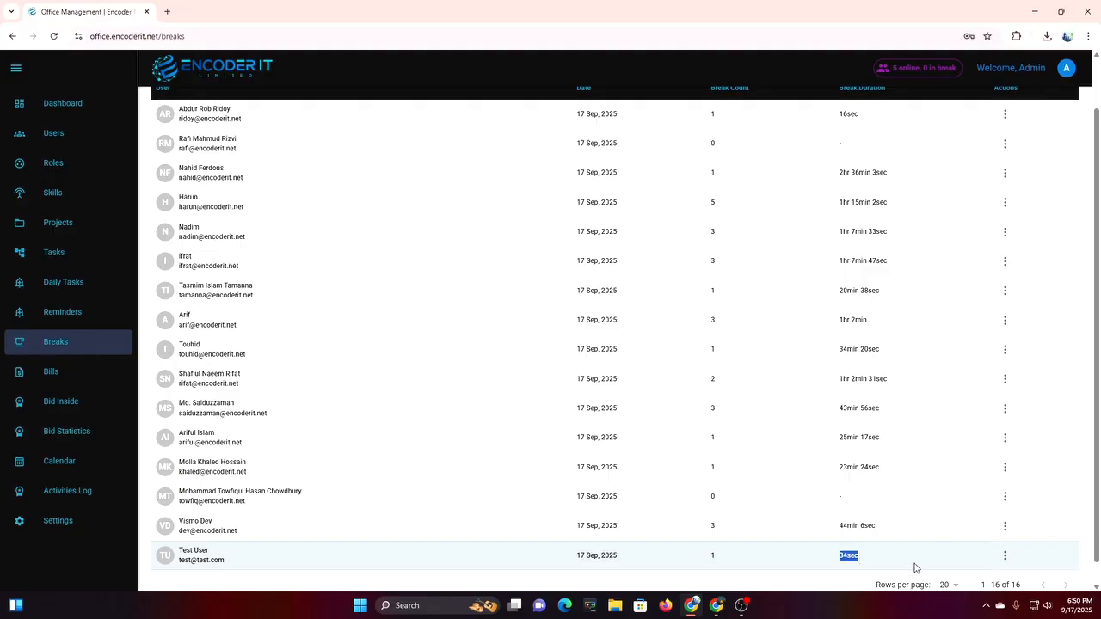
pyautogui.scroll(-1, 982, 545)
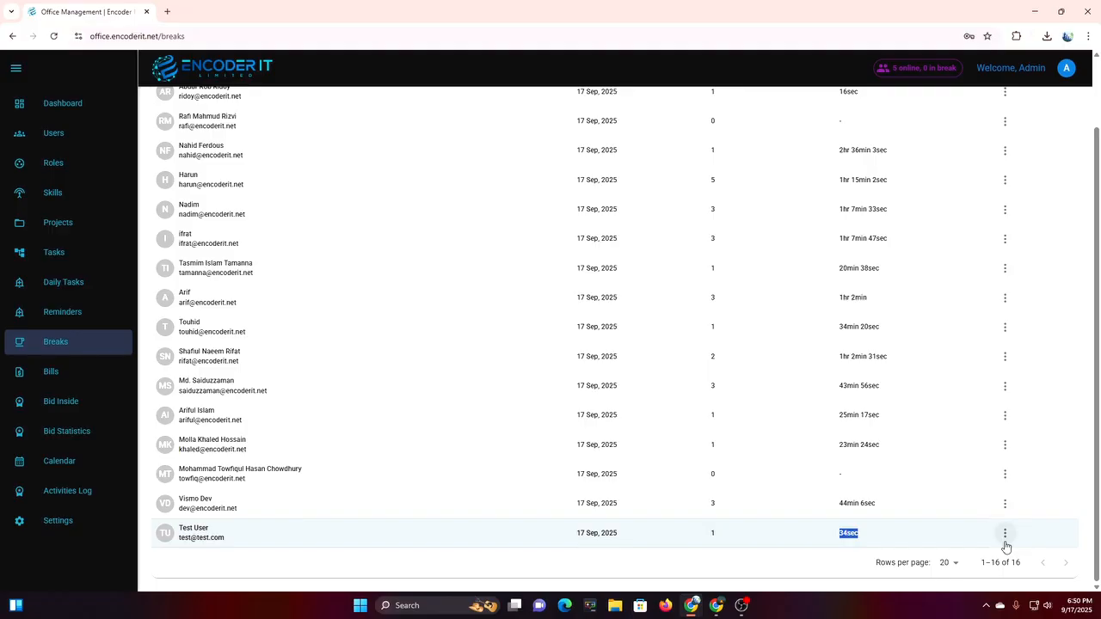
pyautogui.click(716, 606)
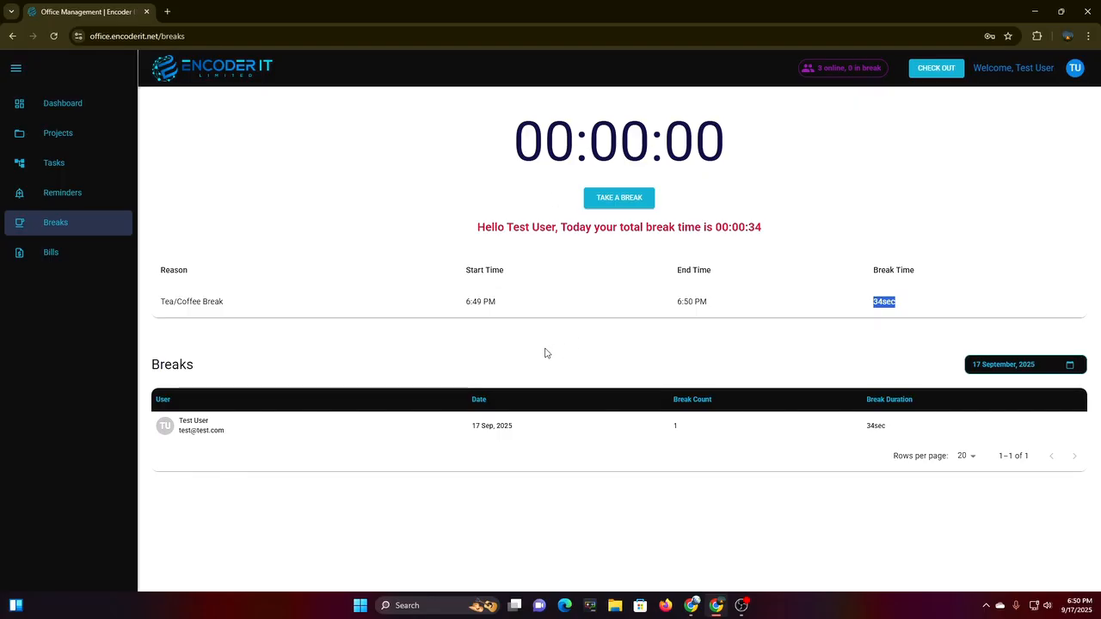
pyautogui.click(695, 608)
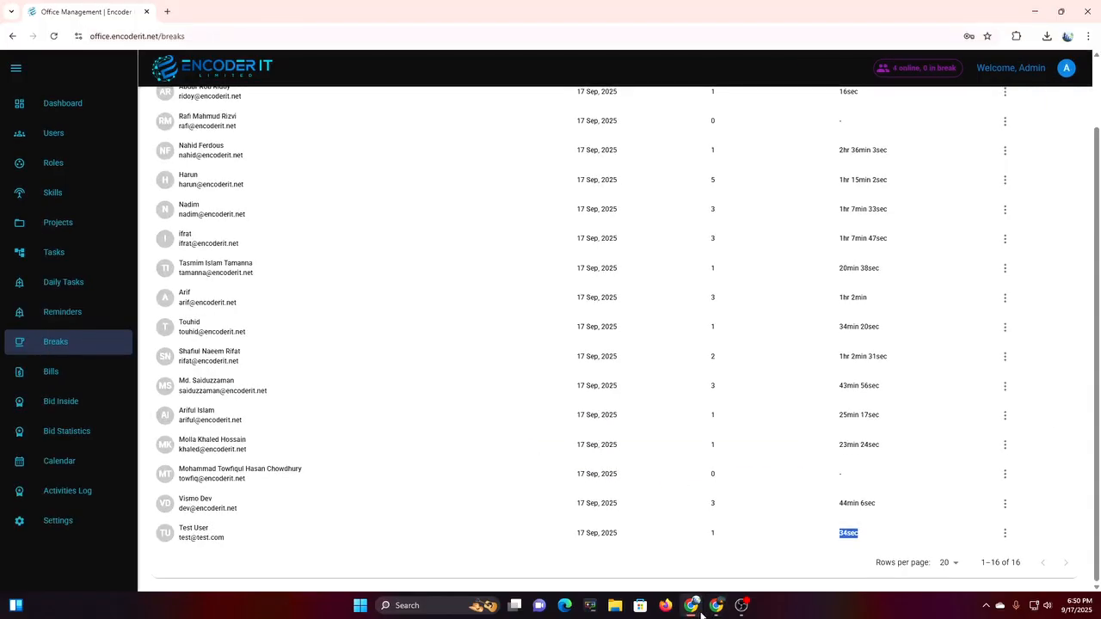
pyautogui.click(1005, 537)
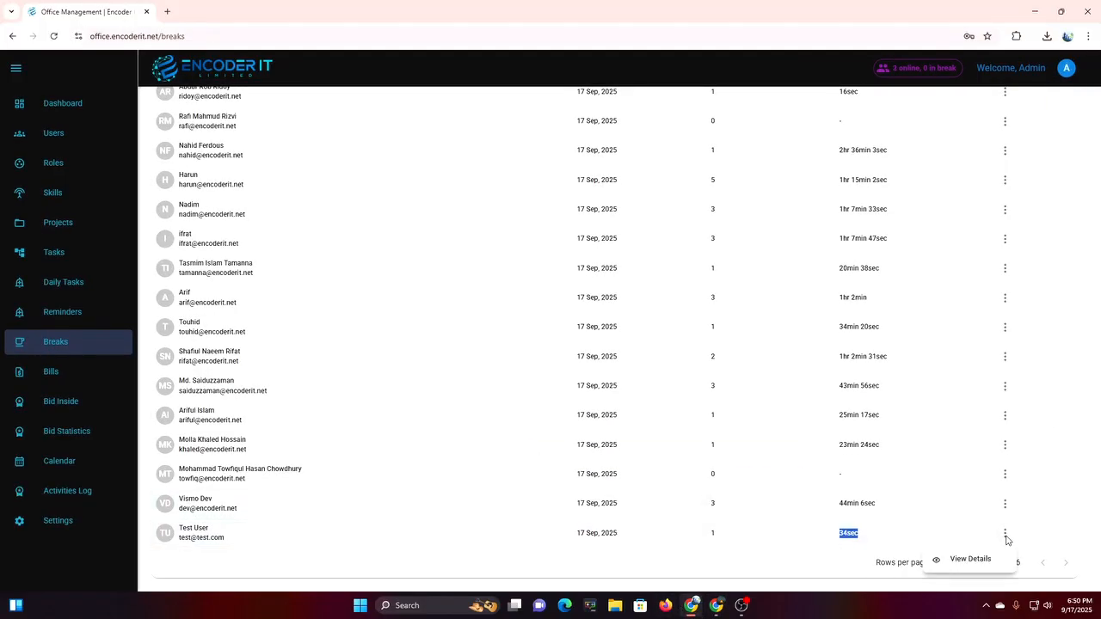
# Create a new break for Test User starting at 05:00 PM on 17 September 2025.
pyautogui.click(970, 560)
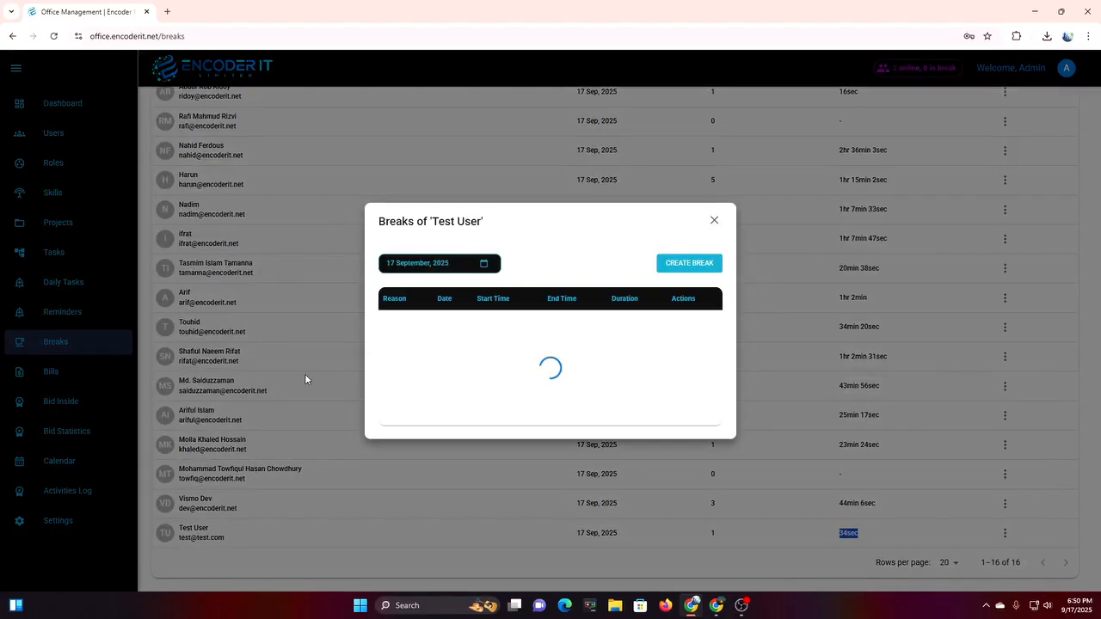
pyautogui.click(689, 319)
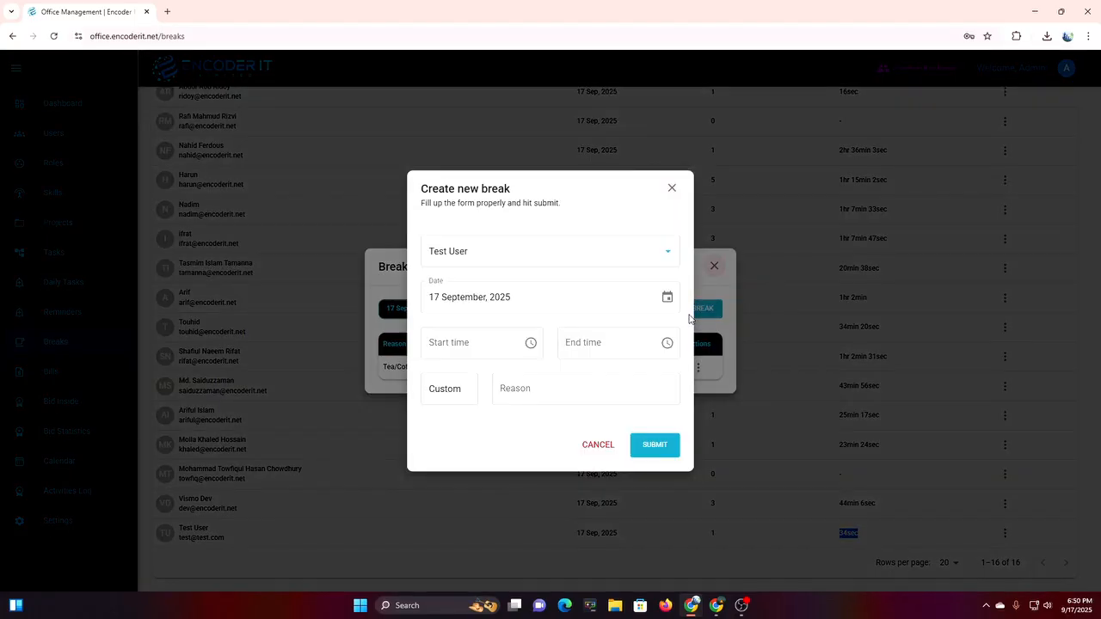
pyautogui.click(494, 344)
pyautogui.click(529, 348)
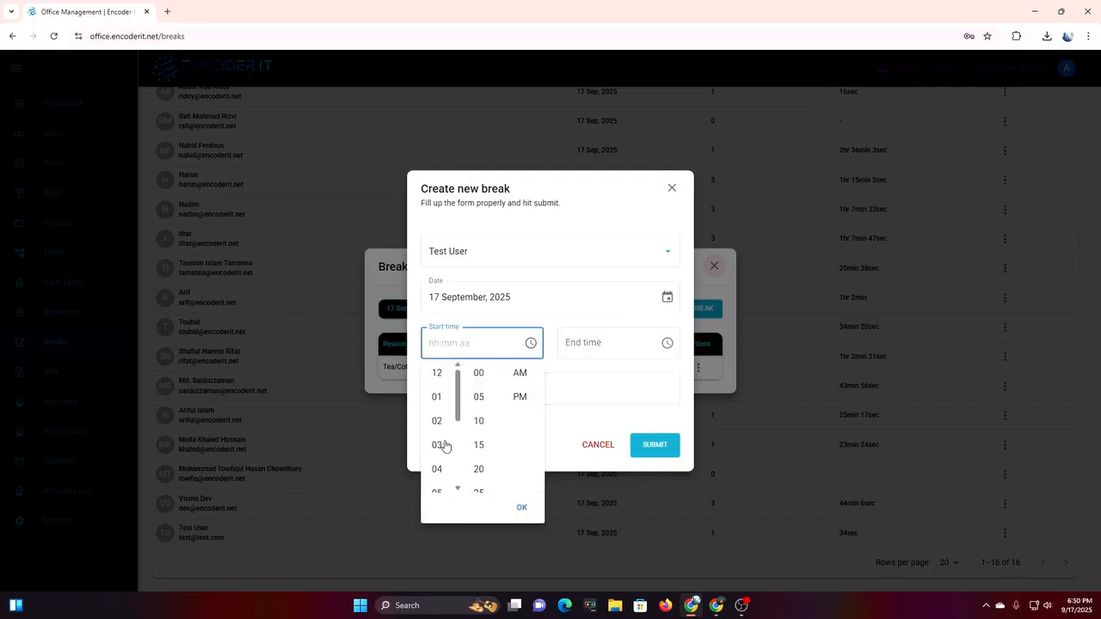
pyautogui.scroll(-2, 437, 462)
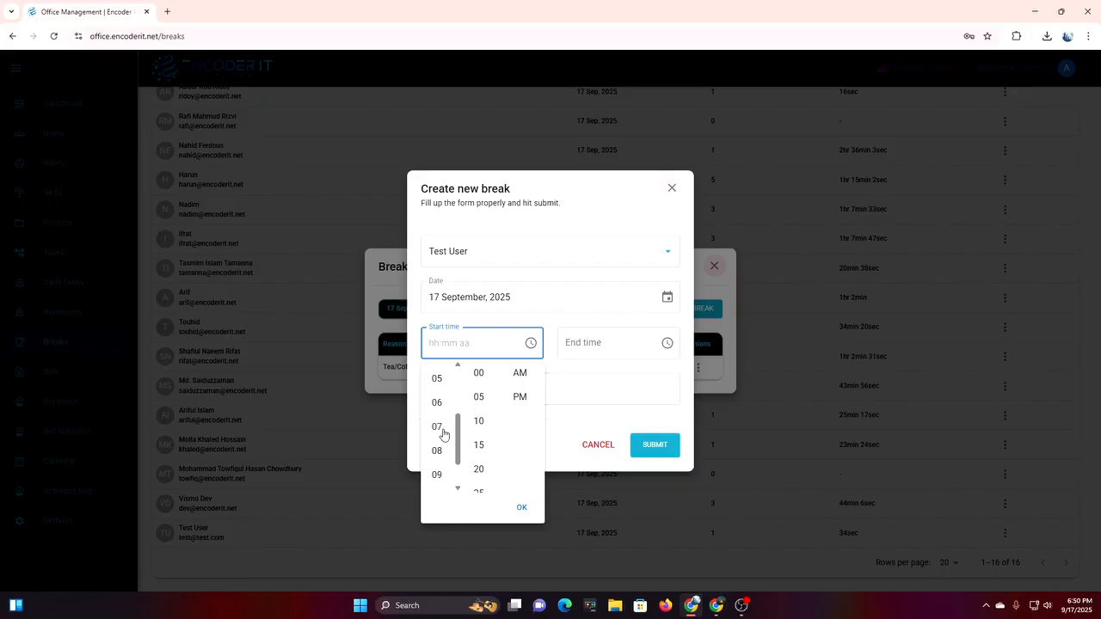
pyautogui.click(441, 434)
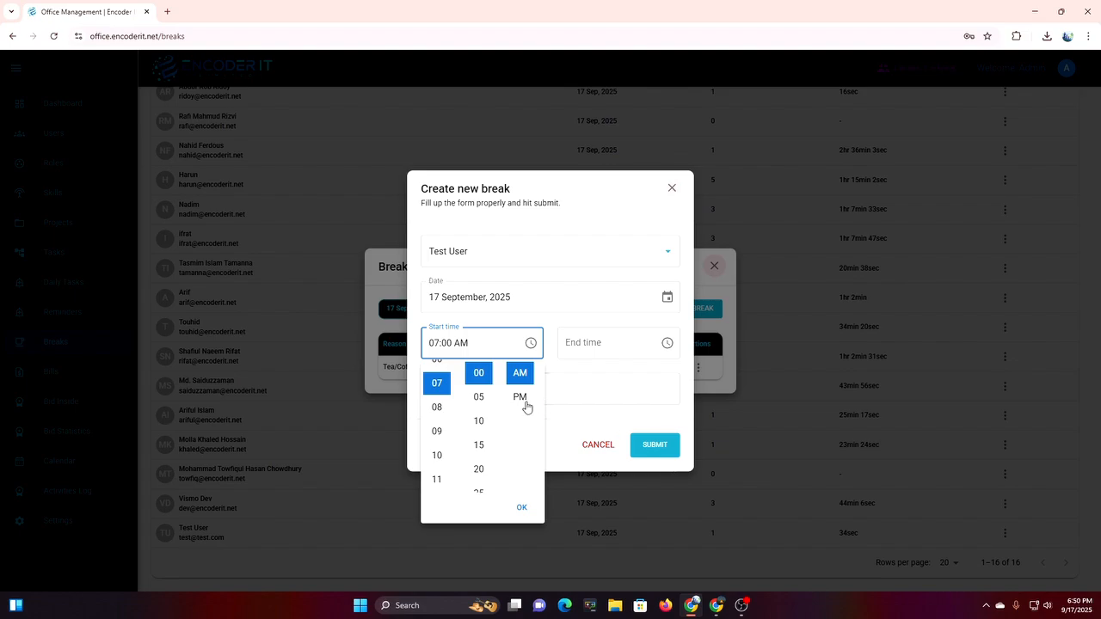
pyautogui.scroll(1, 443, 411)
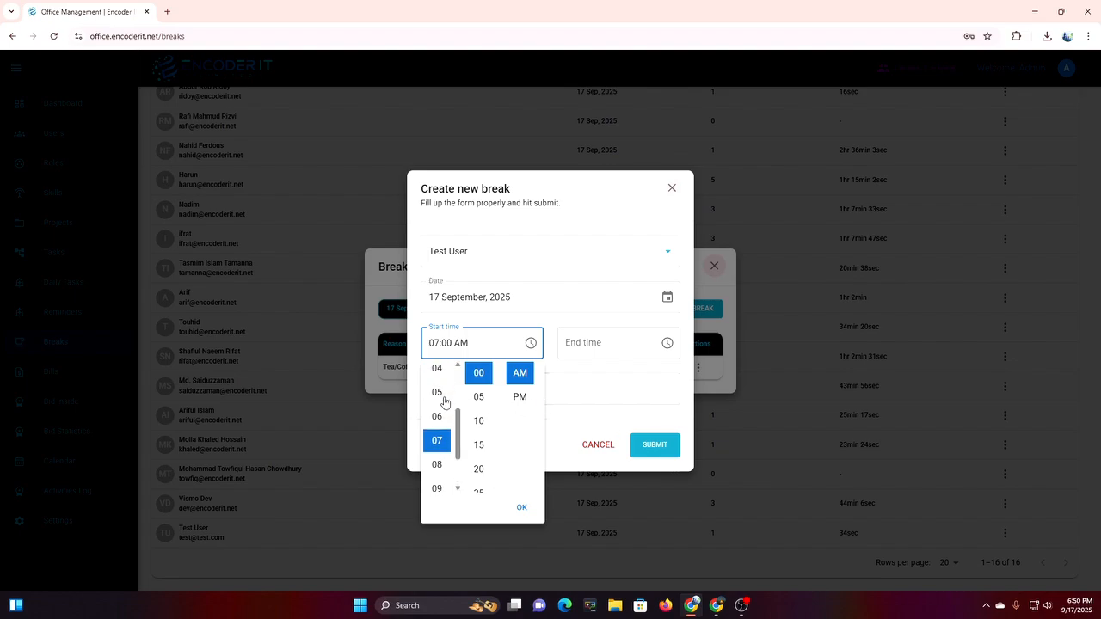
pyautogui.click(437, 396)
pyautogui.click(520, 396)
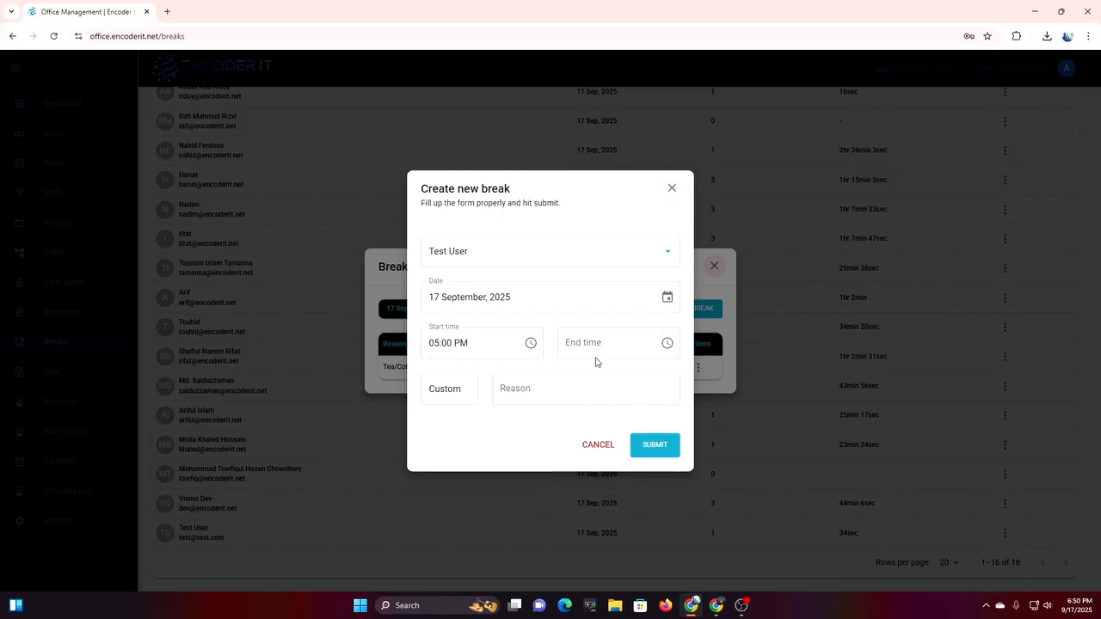
# Set the break to end at 06:00 PM as a Lunch Break and submit it.
pyautogui.click(665, 344)
pyautogui.scroll(-3, 570, 434)
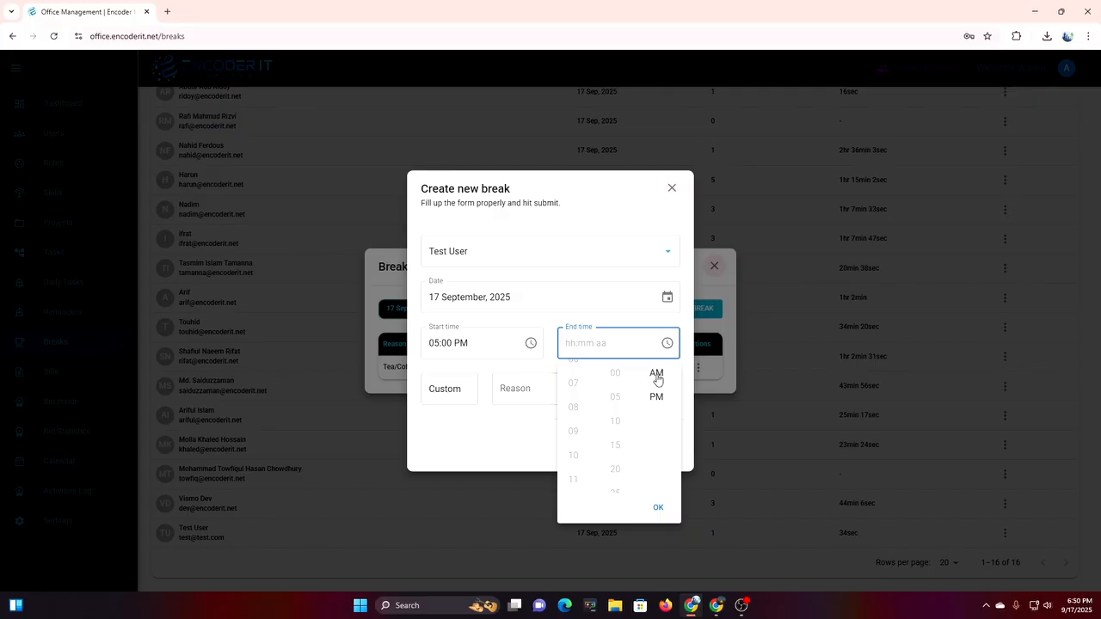
pyautogui.click(660, 400)
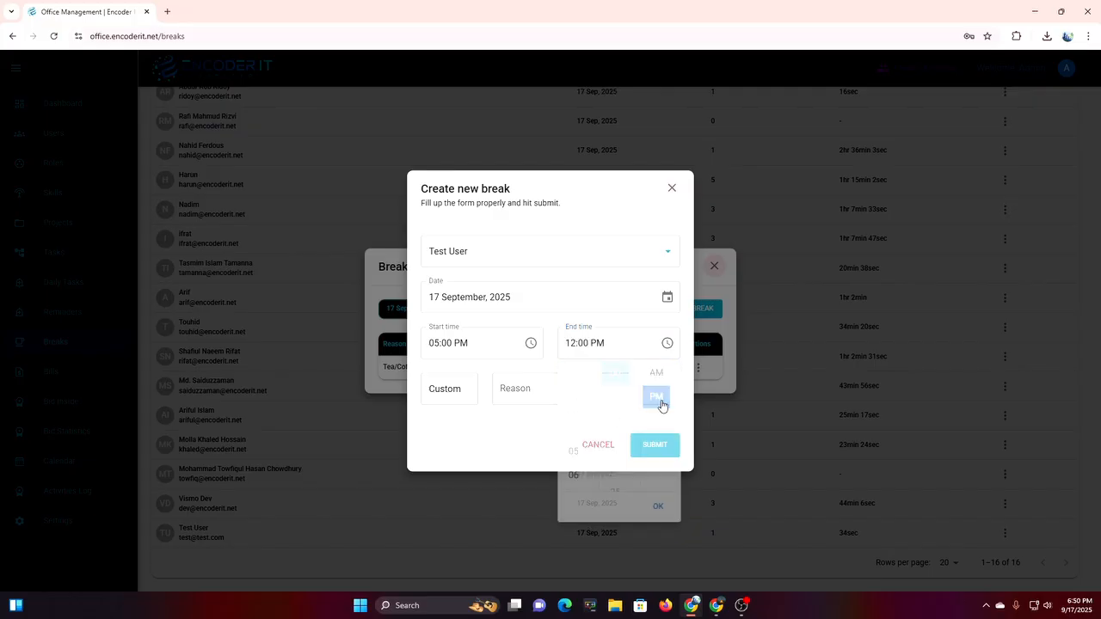
pyautogui.click(660, 351)
pyautogui.scroll(-3, 570, 434)
pyautogui.scroll(2, 581, 397)
pyautogui.click(576, 421)
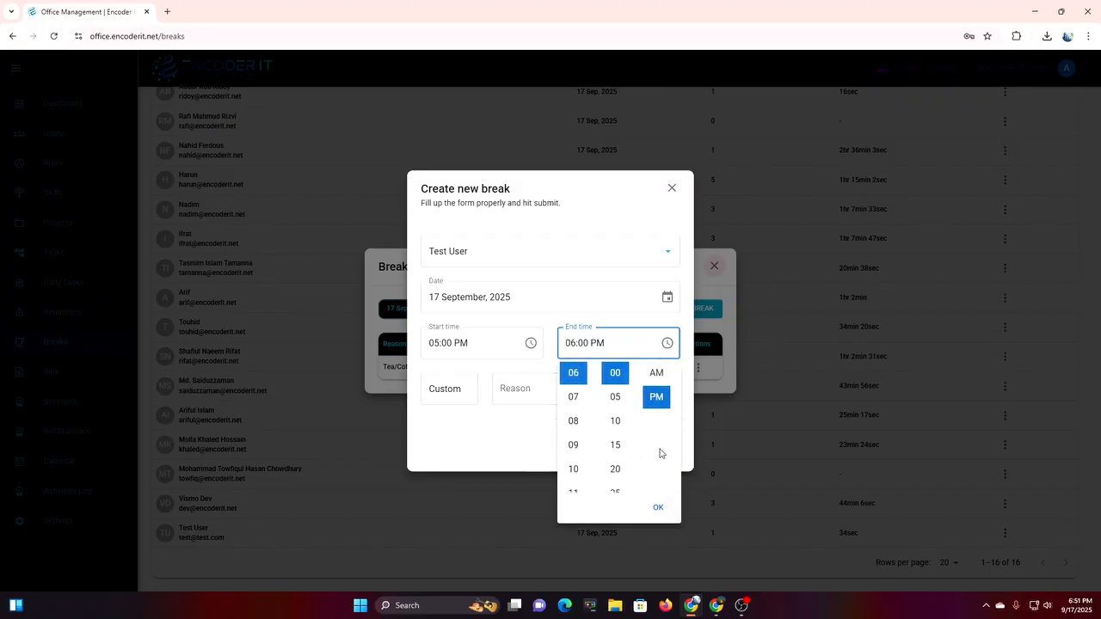
pyautogui.click(659, 510)
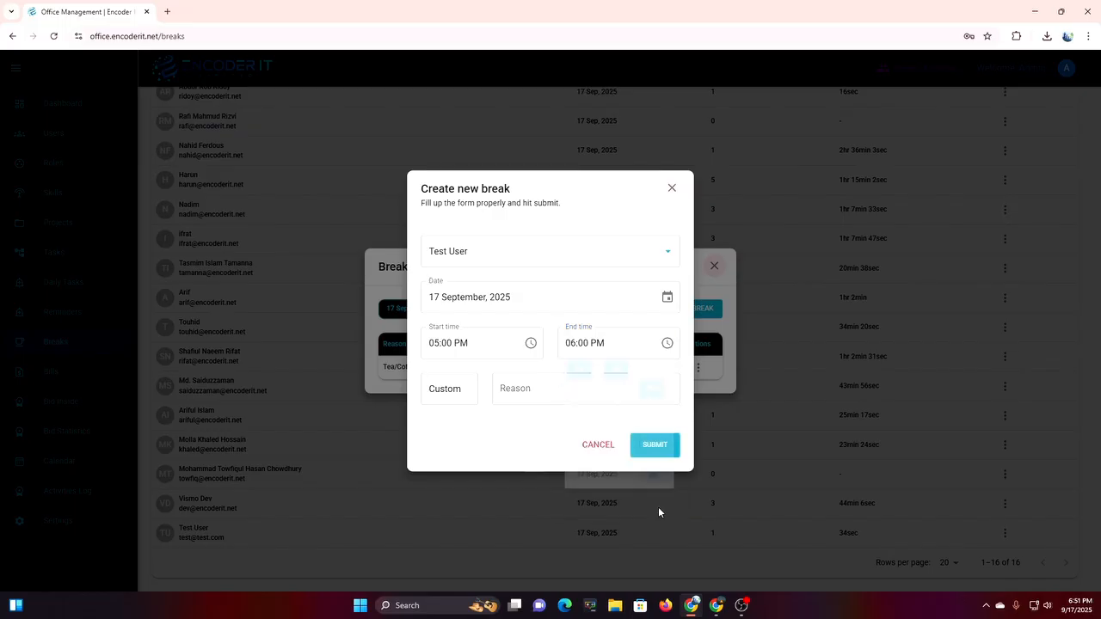
pyautogui.click(456, 393)
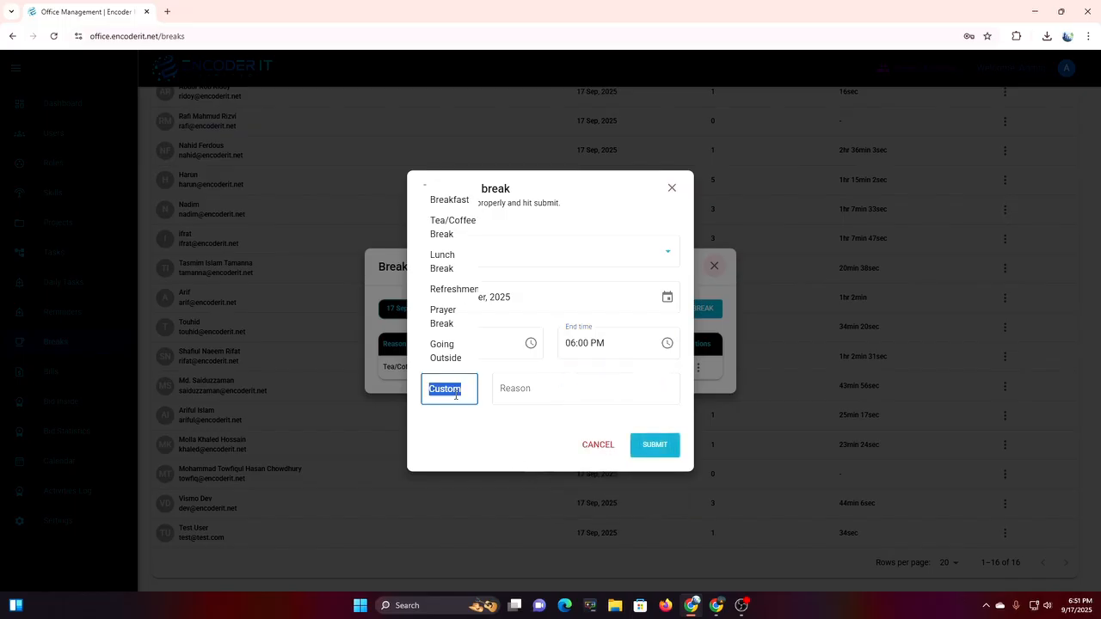
pyautogui.click(449, 268)
pyautogui.click(654, 444)
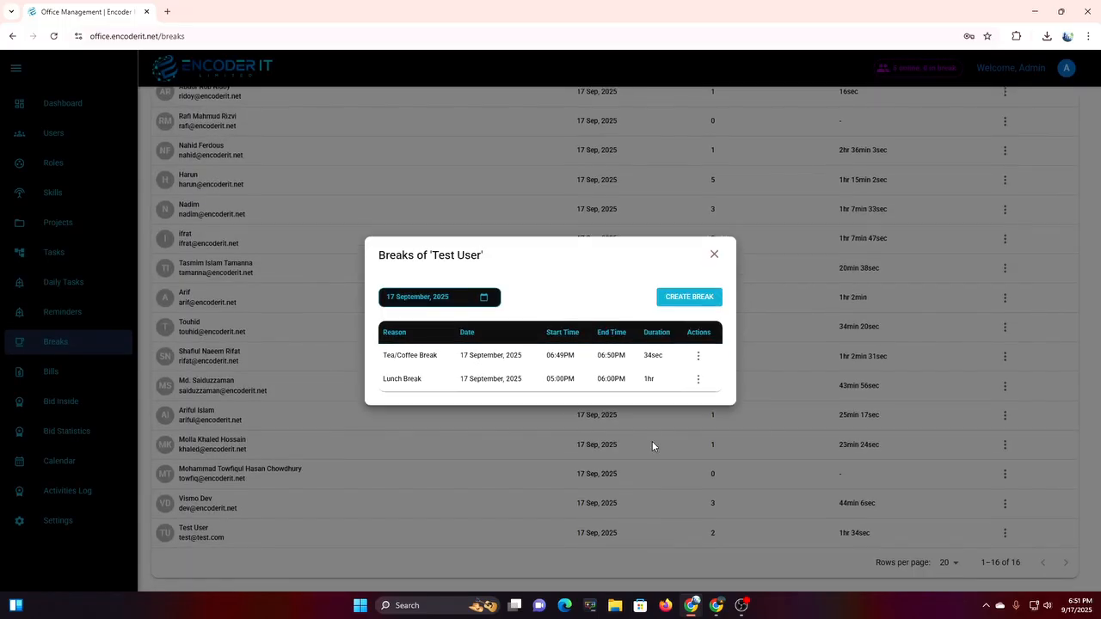
pyautogui.click(714, 255)
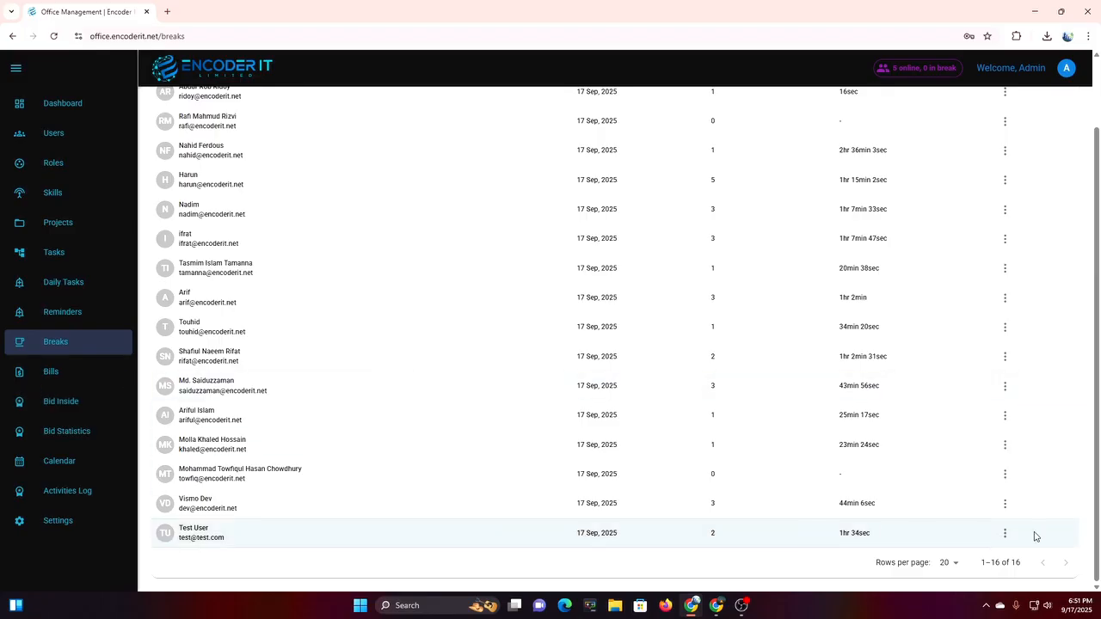
# Verify Test User's dashboard attendance now counts a 1hr break in today's hours.
pyautogui.click(715, 606)
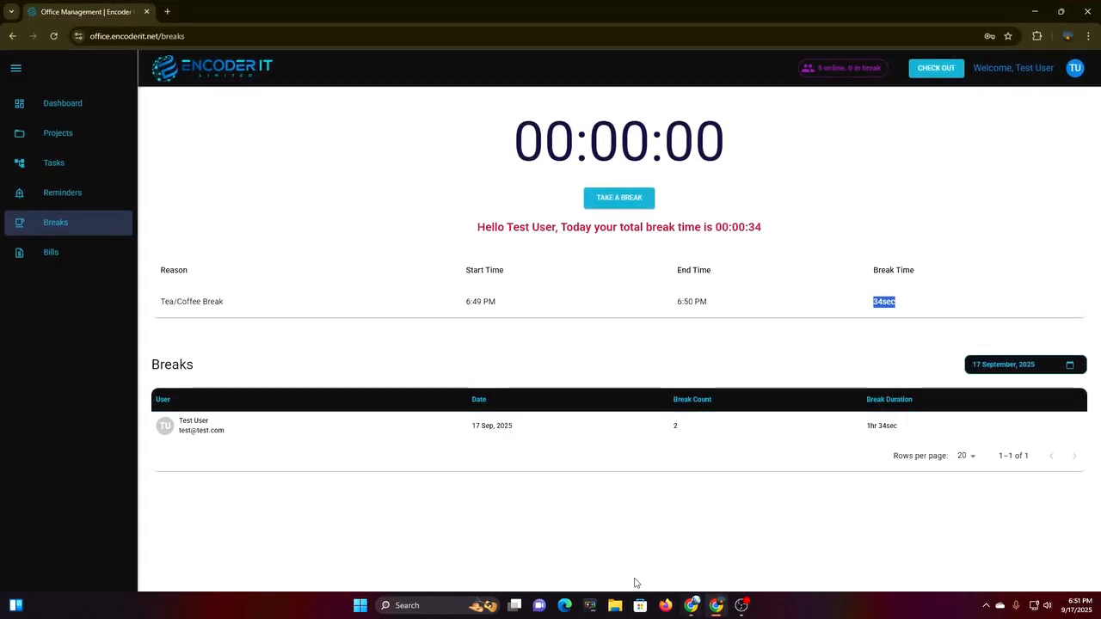
pyautogui.click(238, 360)
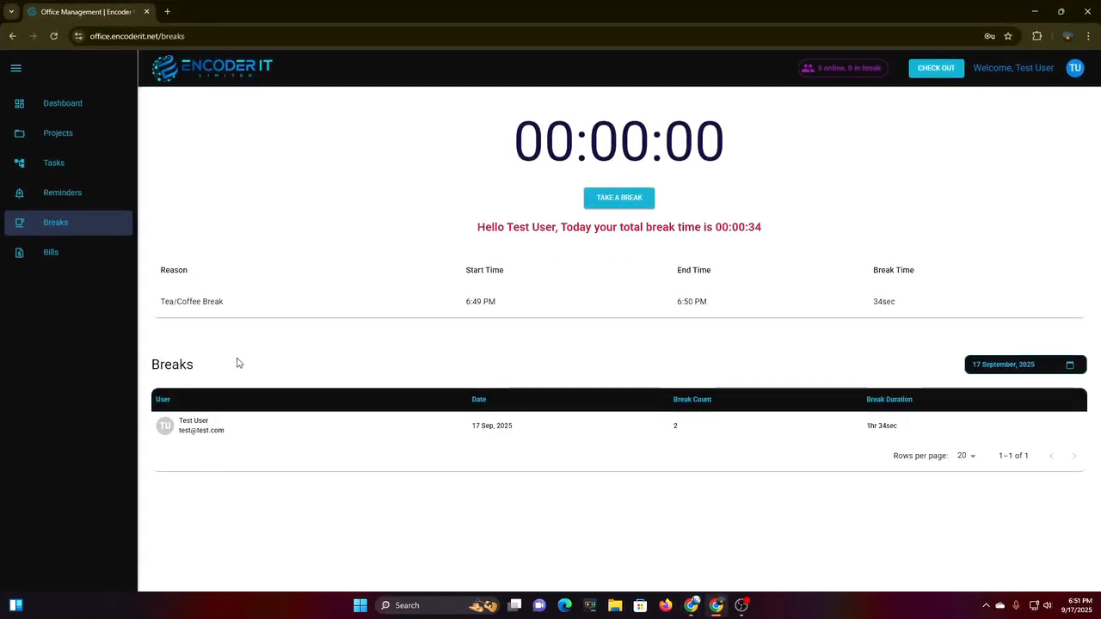
pyautogui.click(53, 116)
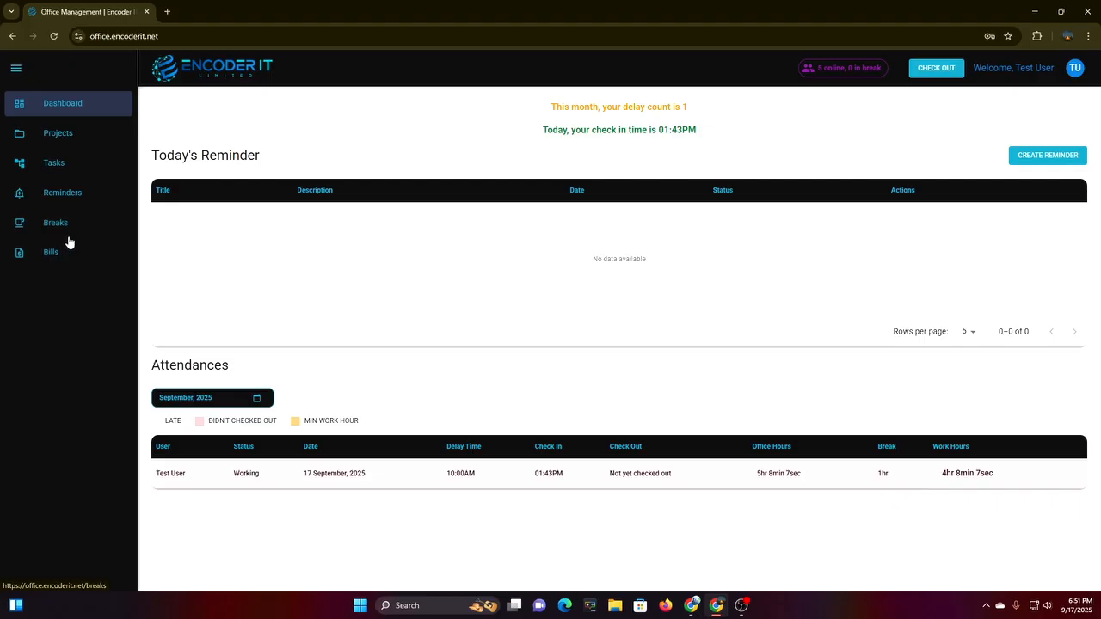
pyautogui.moveTo(870, 485); pyautogui.dragTo(890, 480)
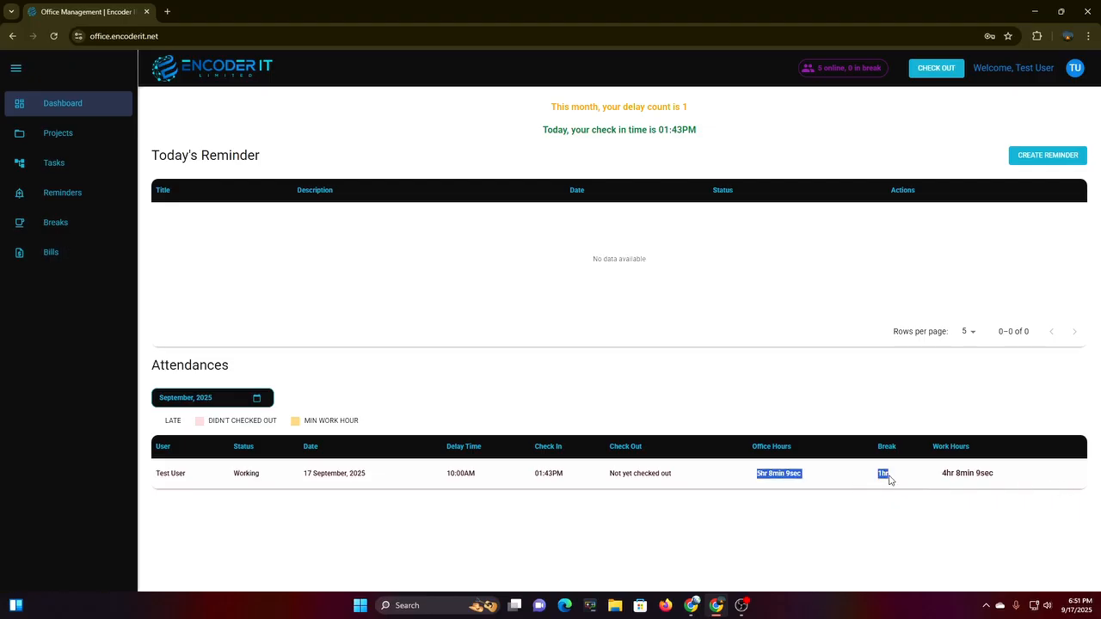
pyautogui.click(697, 523)
pyautogui.moveTo(930, 484); pyautogui.dragTo(1005, 495)
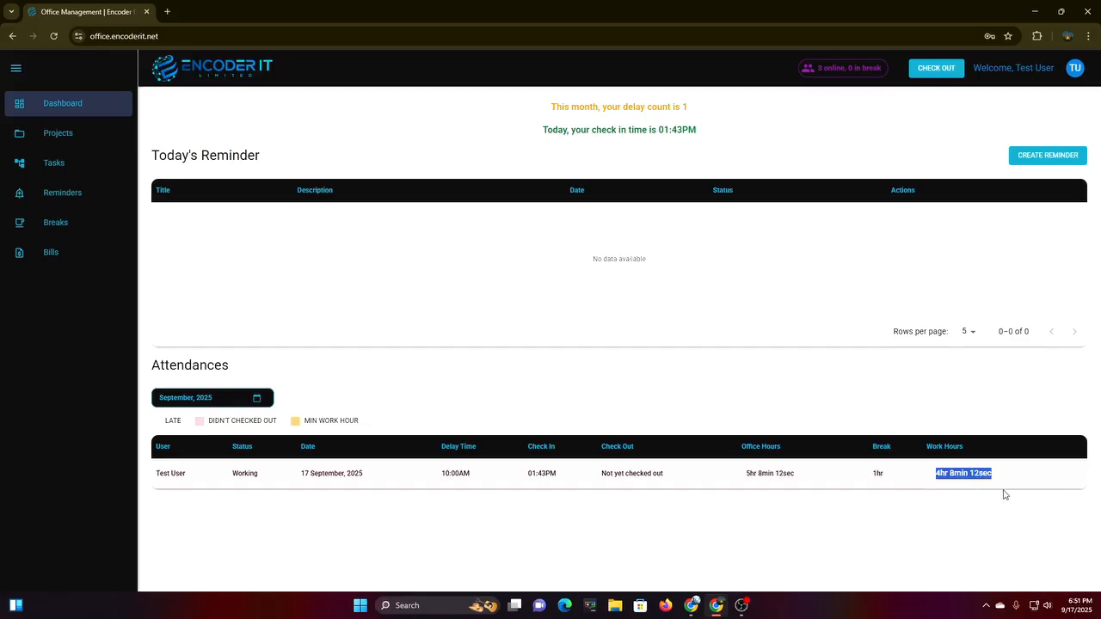
pyautogui.click(727, 484)
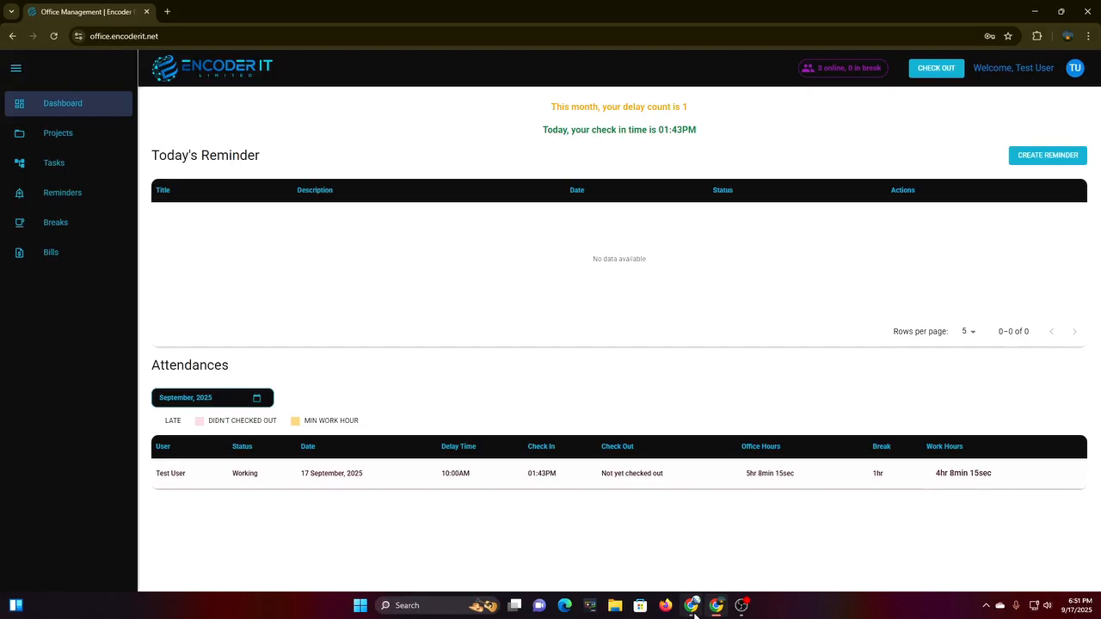
# Go to Test User's Bills page, listing Test Pfroject 1 at 01:30 given and spent.
pyautogui.click(719, 607)
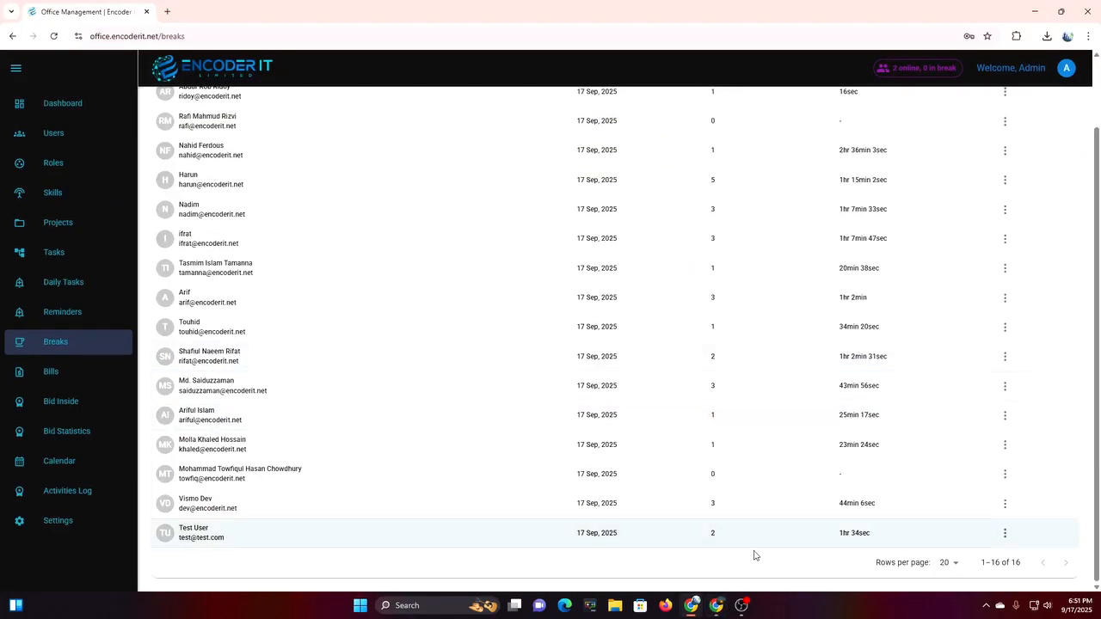
pyautogui.click(715, 606)
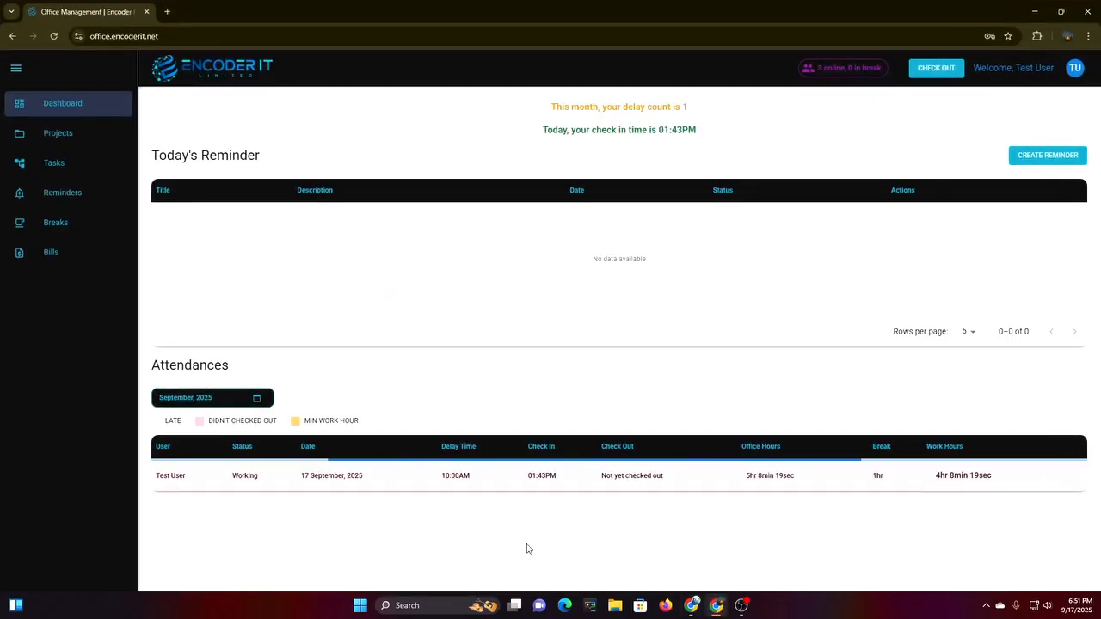
pyautogui.click(67, 249)
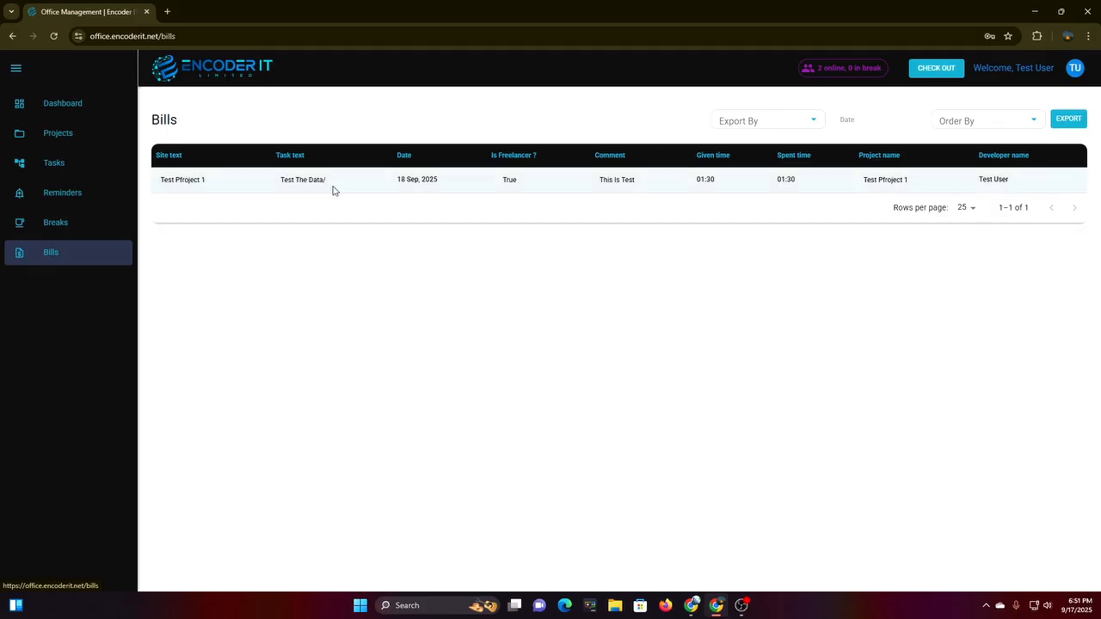
# Export Test User's bills by Project for Test Pfroject 1 as a 6.3 KB .xlsx file.
pyautogui.click(878, 119)
pyautogui.click(614, 267)
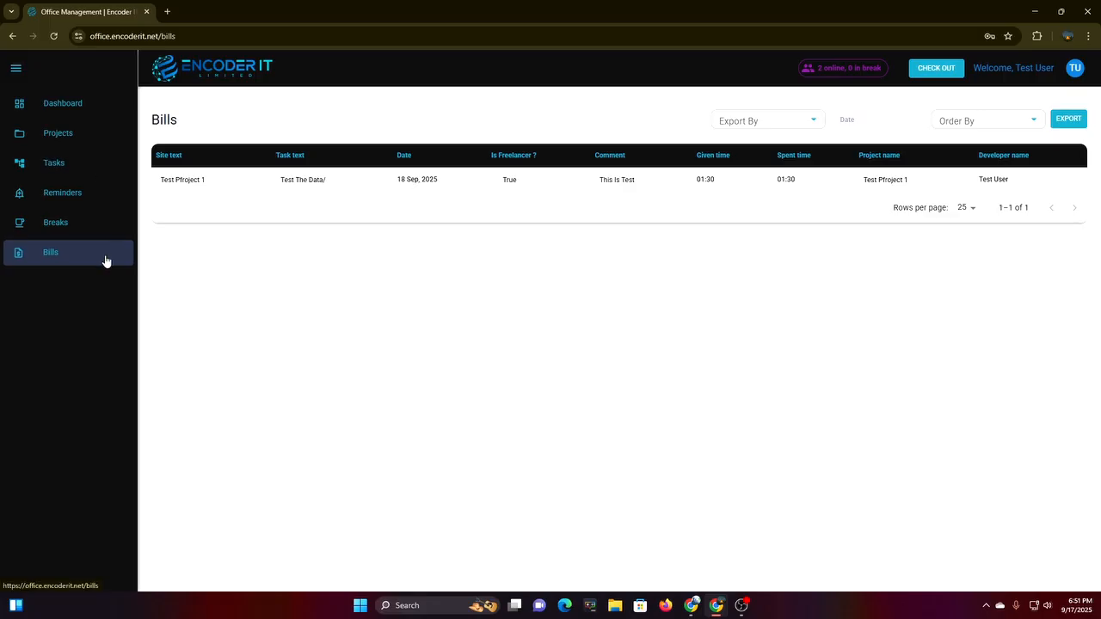
pyautogui.click(771, 118)
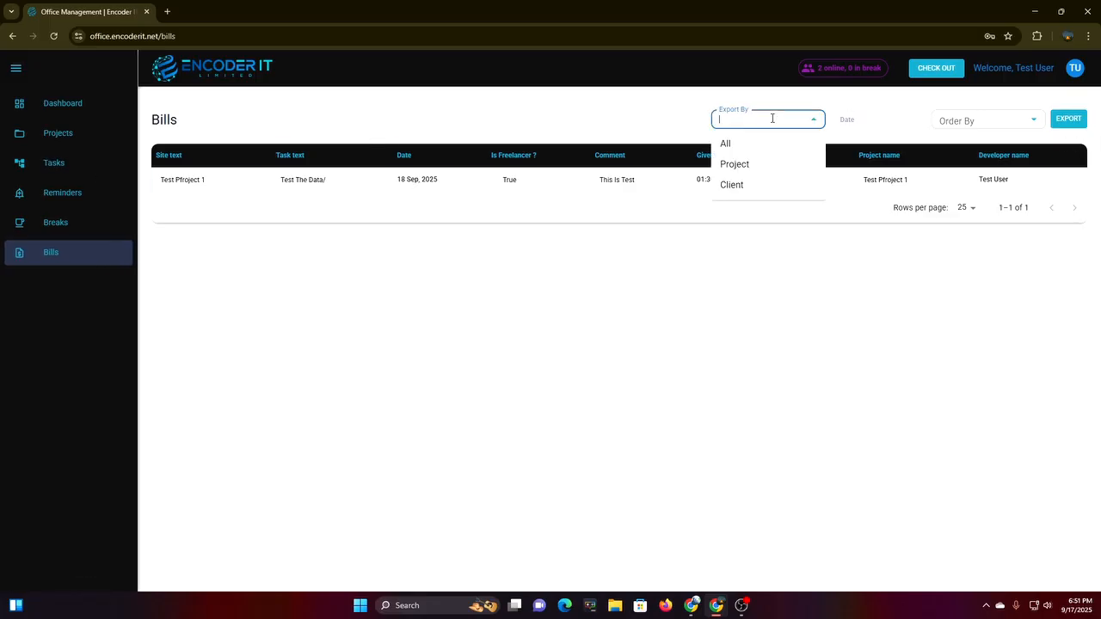
pyautogui.click(727, 164)
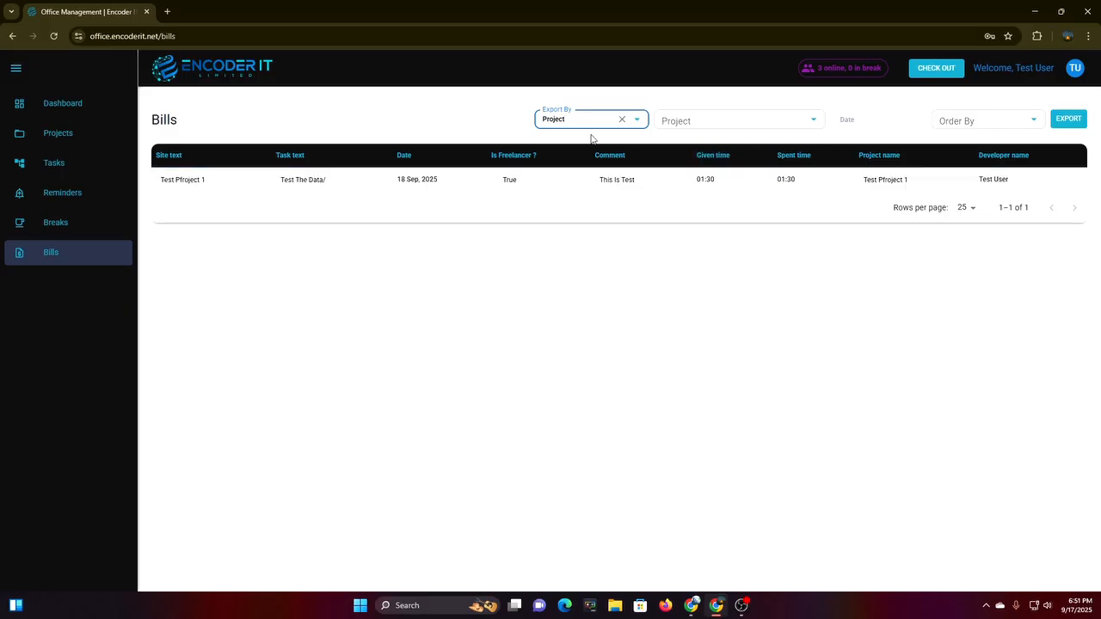
pyautogui.click(736, 126)
pyautogui.click(719, 145)
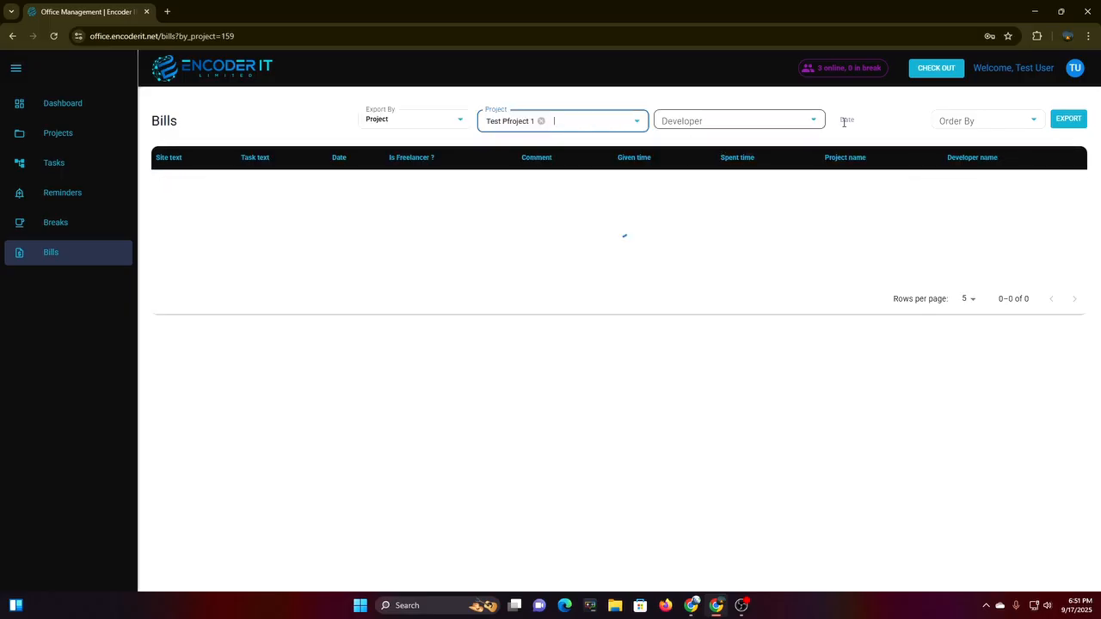
pyautogui.click(1076, 122)
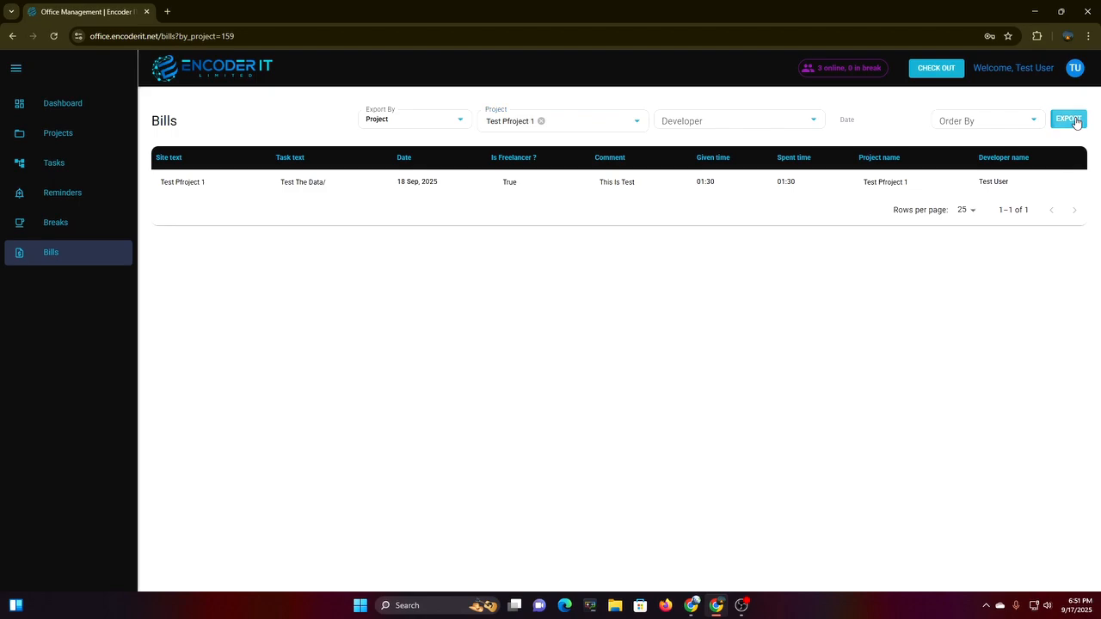
pyautogui.moveTo(912, 86)
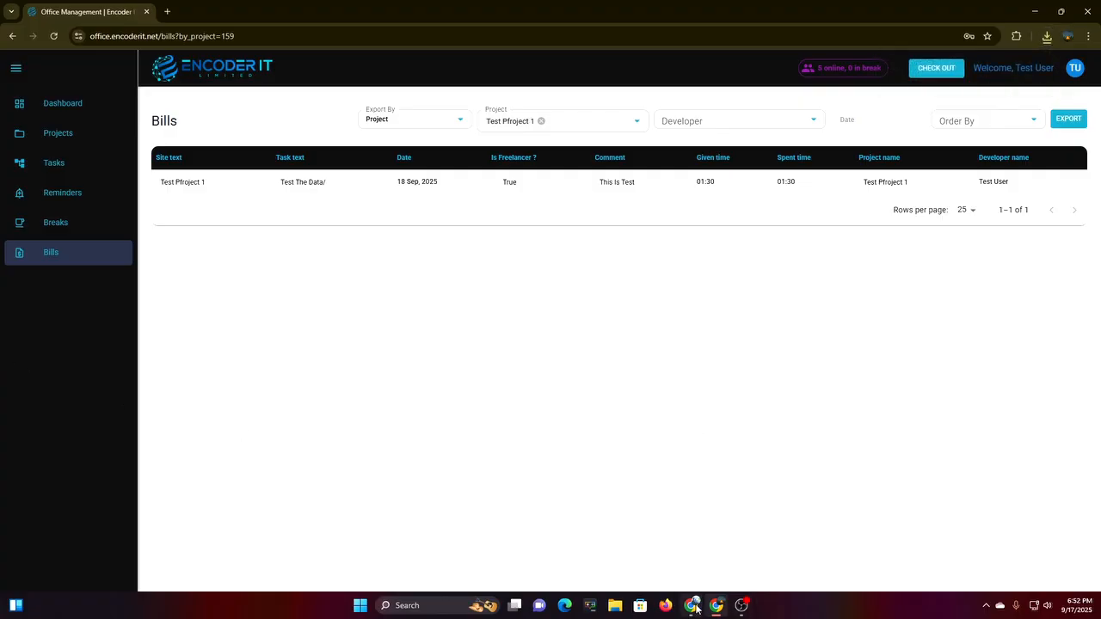
pyautogui.click(696, 608)
pyautogui.moveTo(740, 613)
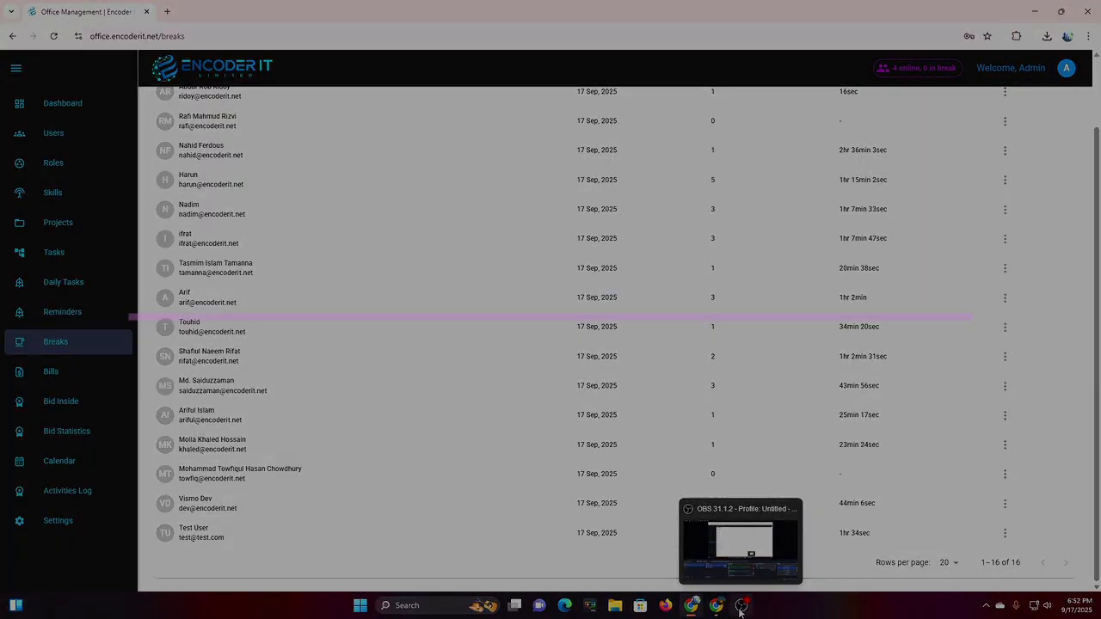